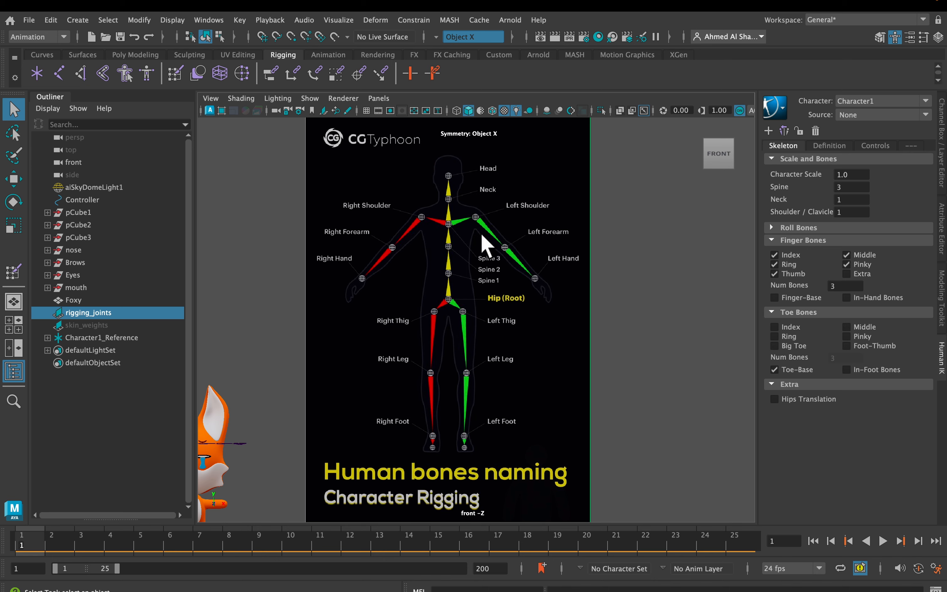
# Step: Bring the fox's skeleton into view and test selecting the hip root joint and the surrounding mesh
pyautogui.keyDown('alt'); pyautogui.moveTo(348, 380); pyautogui.dragTo(501, 261, button='middle'); pyautogui.keyUp('alt')
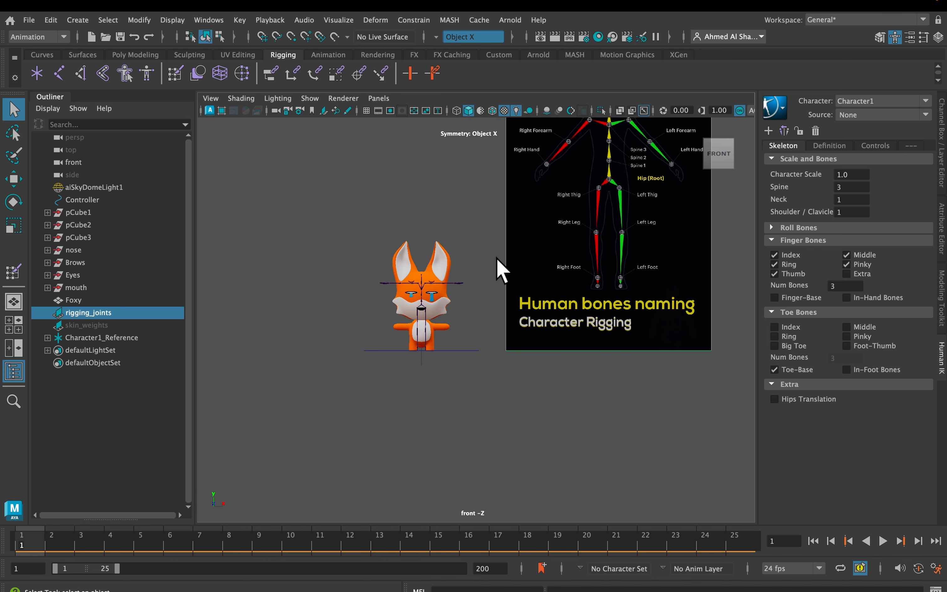
pyautogui.scroll(8, 389, 323)
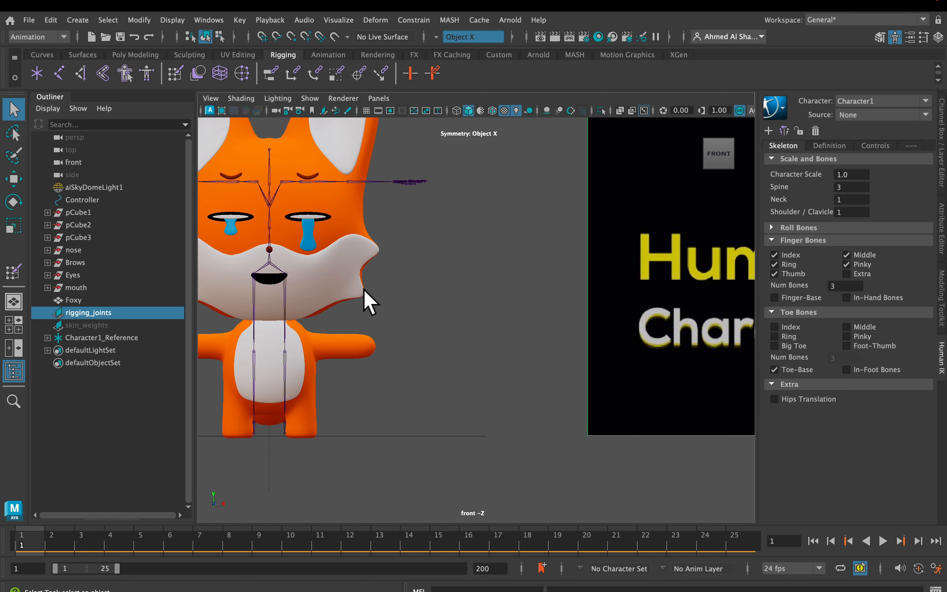
pyautogui.keyDown('alt'); pyautogui.moveTo(359, 301); pyautogui.dragTo(496, 344, button='middle'); pyautogui.keyUp('alt')
pyautogui.scroll(8, 496, 345)
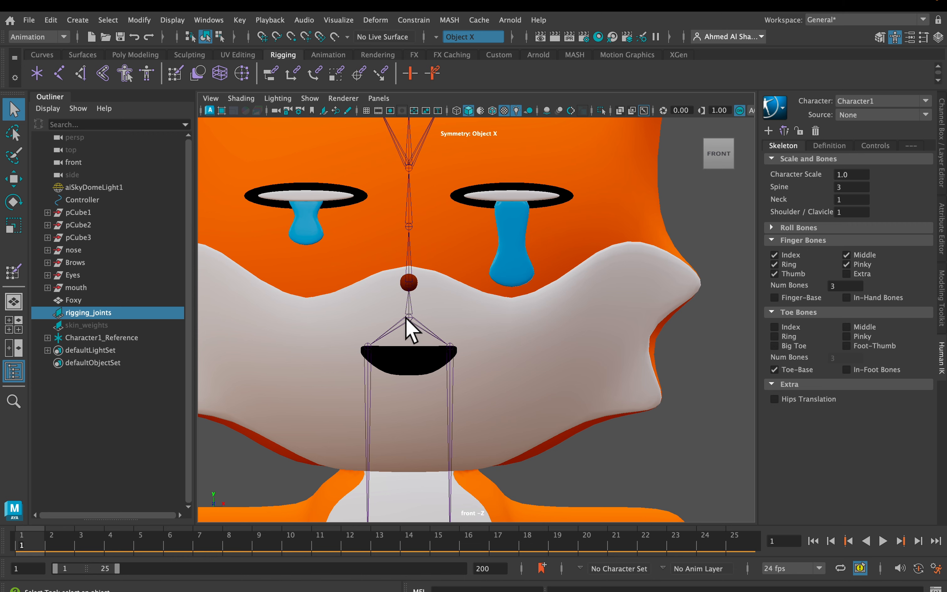
pyautogui.click(407, 316)
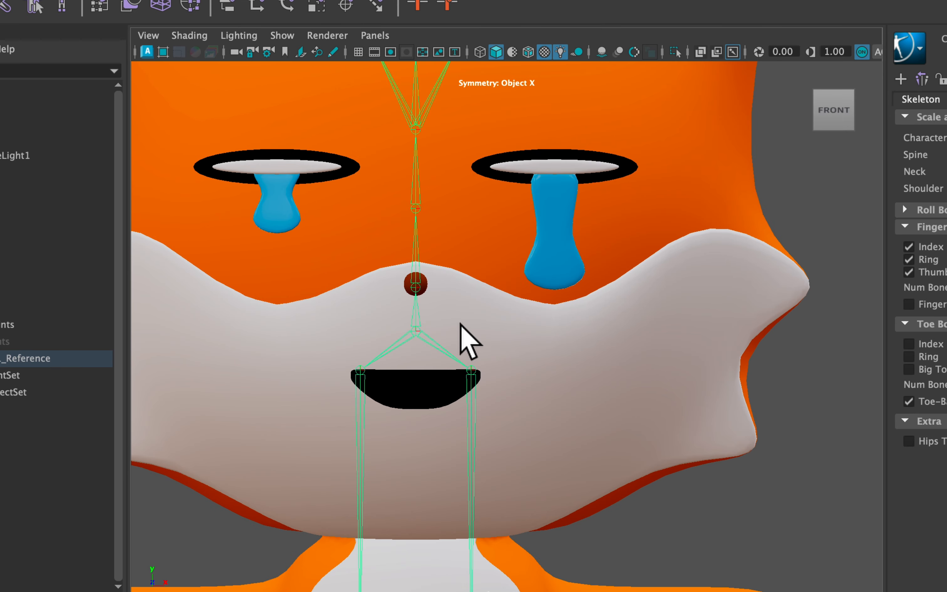
pyautogui.click(441, 311)
pyautogui.click(411, 315)
pyautogui.click(488, 305)
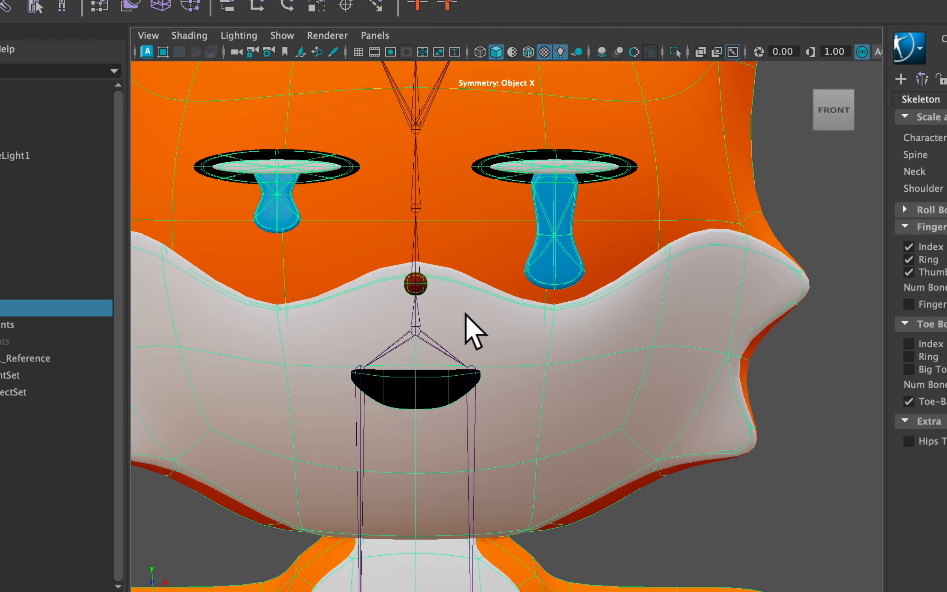
pyautogui.click(421, 333)
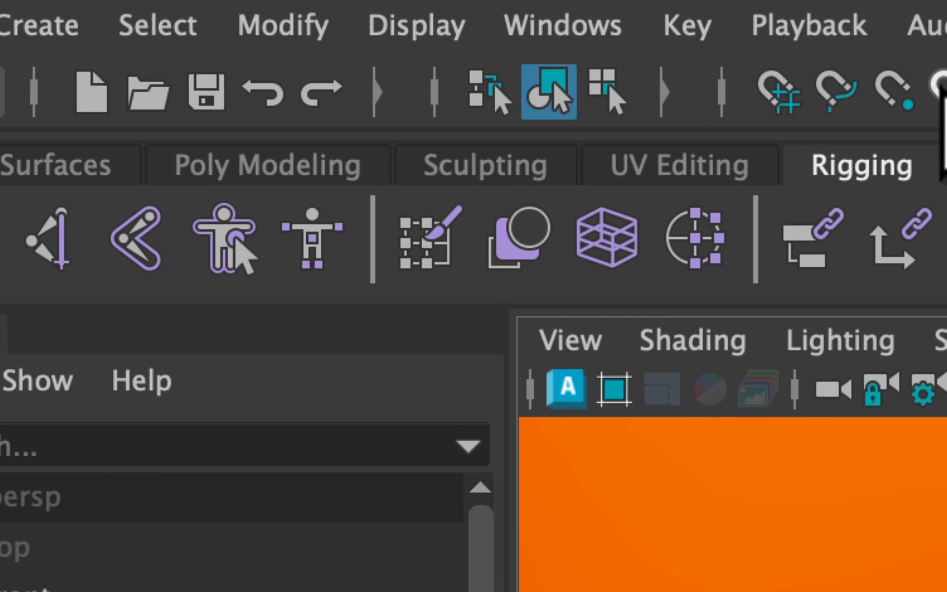
# Step: Expand the selection mask icons, turn off surface selection, and test it on the fox's face
pyautogui.click(322, 98)
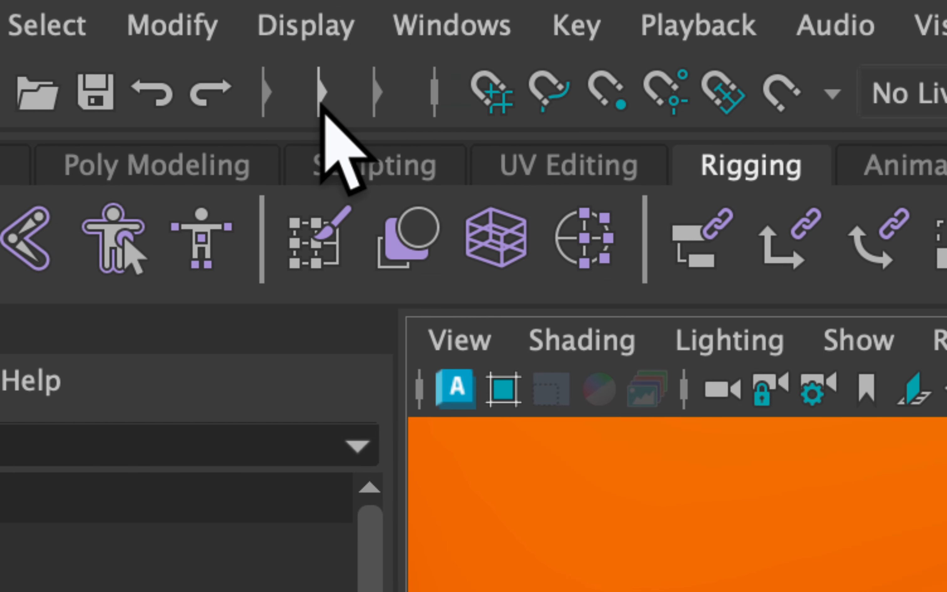
pyautogui.click(263, 99)
pyautogui.click(262, 99)
pyautogui.click(374, 94)
pyautogui.click(375, 94)
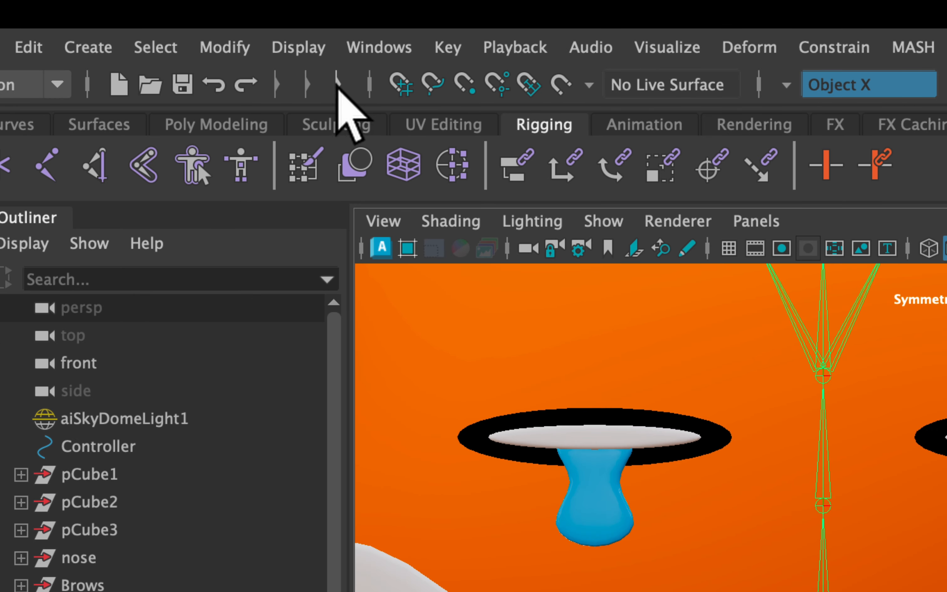
pyautogui.click(336, 79)
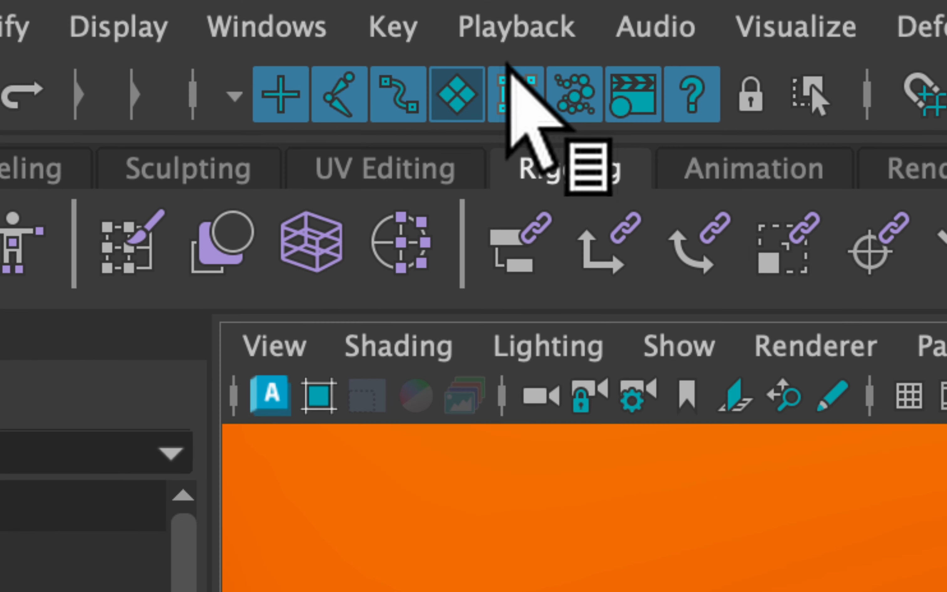
pyautogui.click(457, 94)
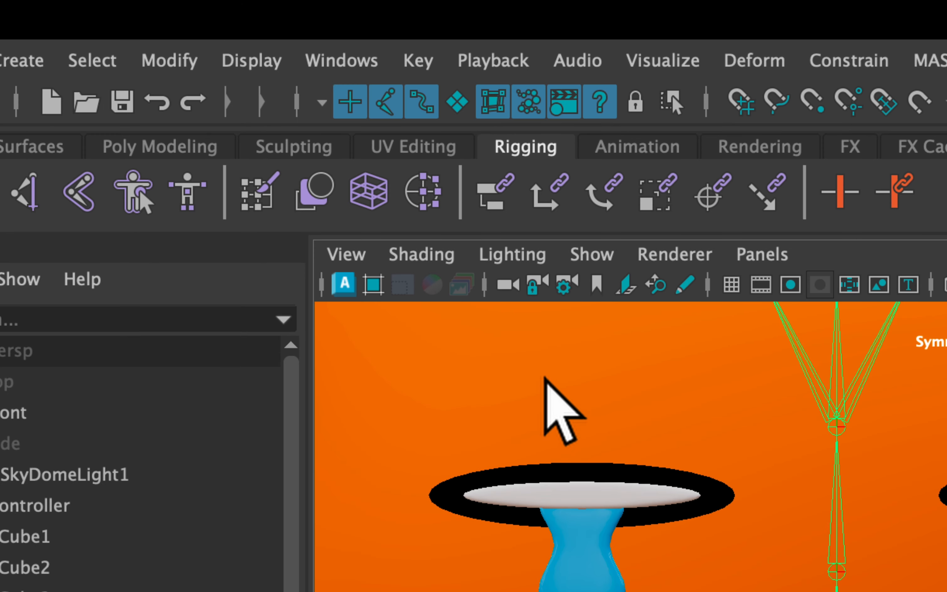
pyautogui.click(591, 373)
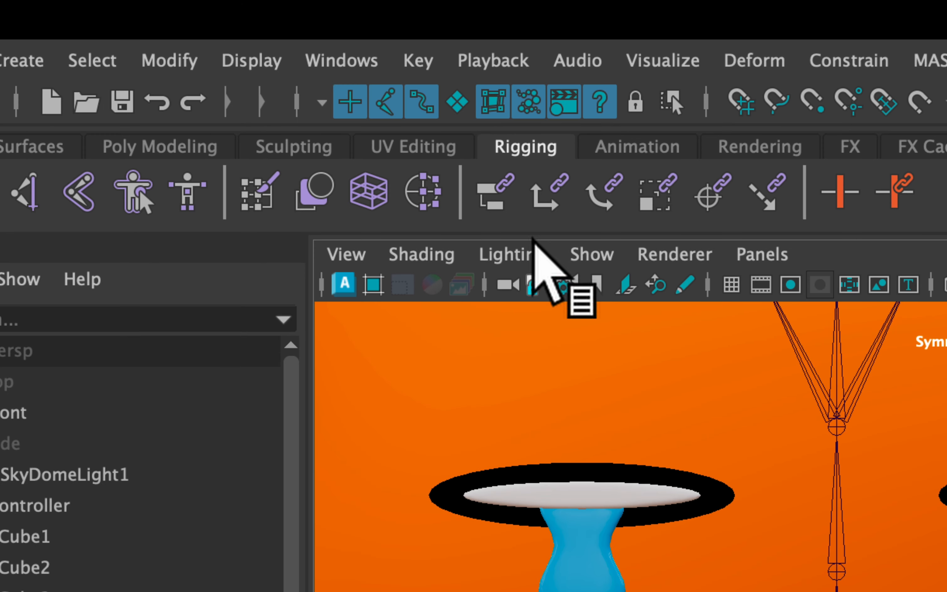
# Step: Turn surface selection back on, test it on the fox's face, and turn it off again
pyautogui.click(458, 103)
pyautogui.click(565, 372)
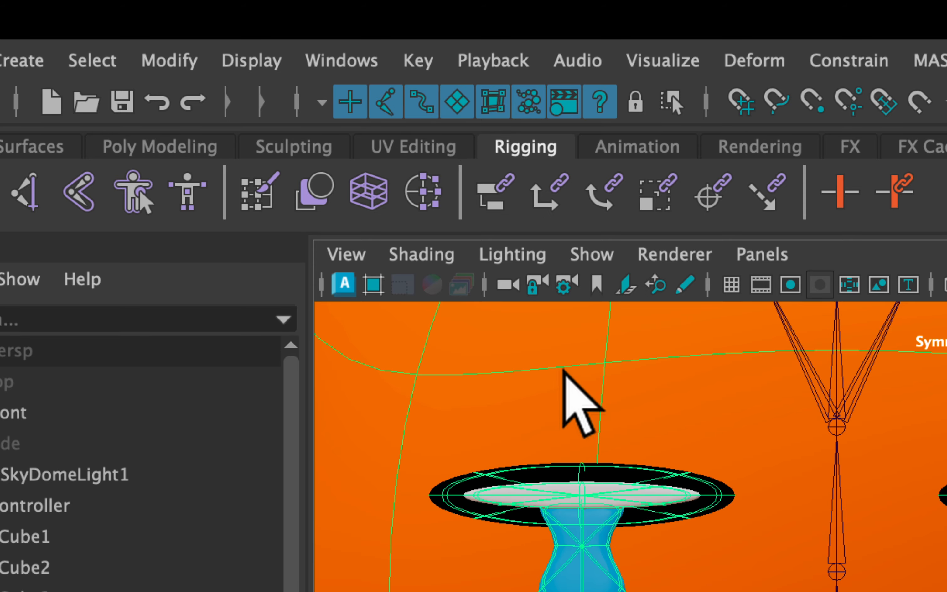
pyautogui.click(457, 101)
pyautogui.click(545, 363)
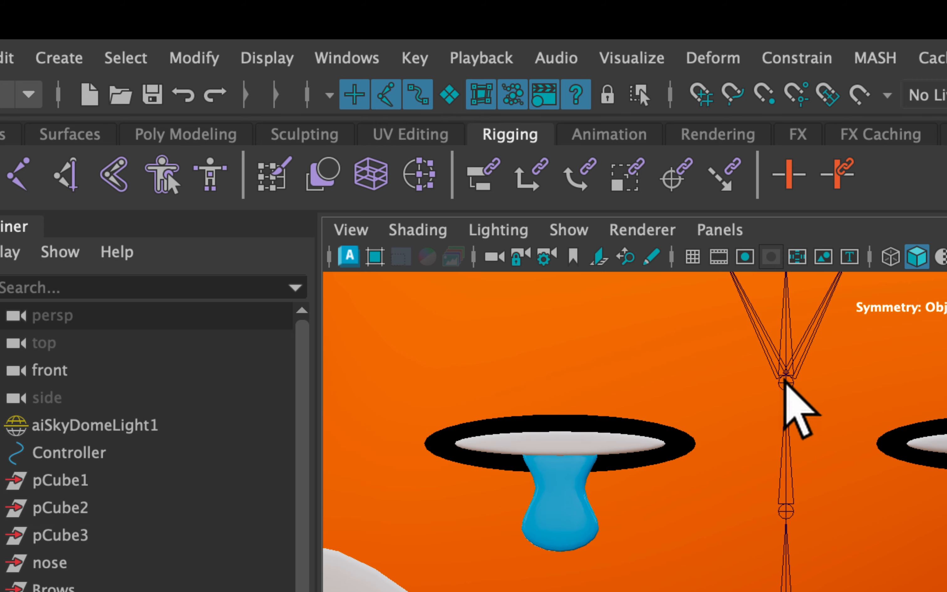
# Step: Turn off joint selection, try picking a spine joint, and turn joint selection back on
pyautogui.click(880, 459)
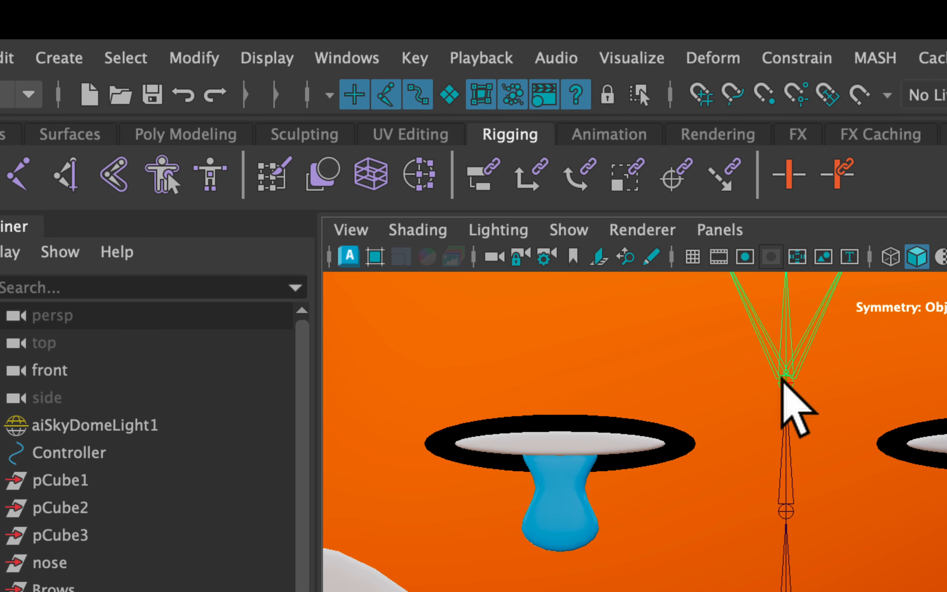
pyautogui.click(389, 95)
pyautogui.click(789, 461)
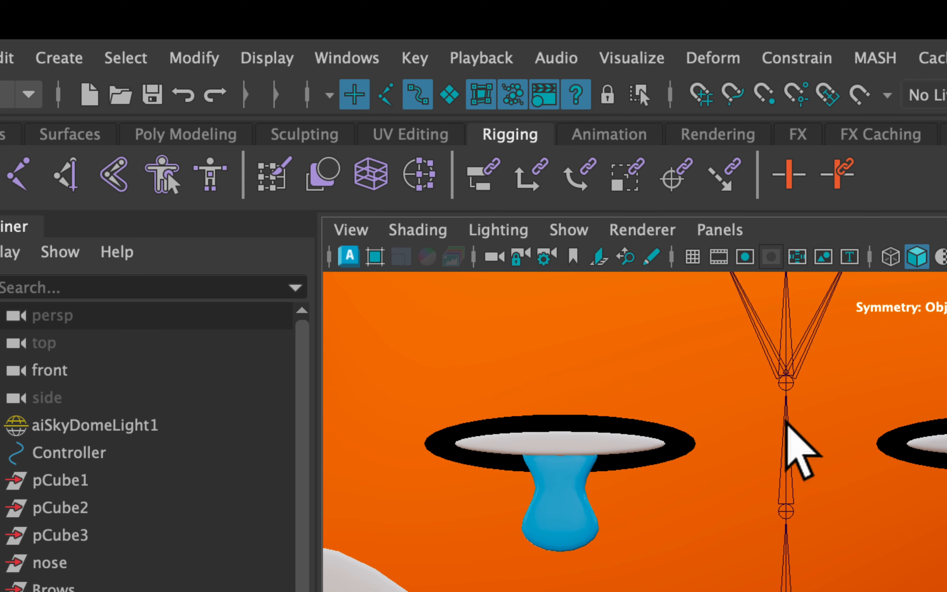
pyautogui.click(389, 89)
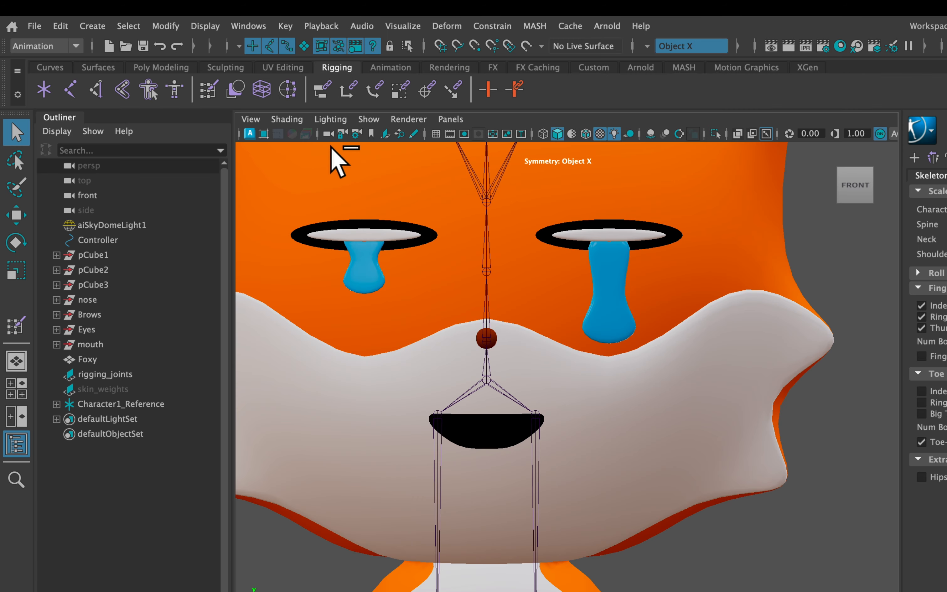
# Step: Select the hip root joint and move the whole skeleton straight down until the hip sits at the base of the fox's belly
pyautogui.scroll(-5, 831, 452)
pyautogui.scroll(4, 446, 375)
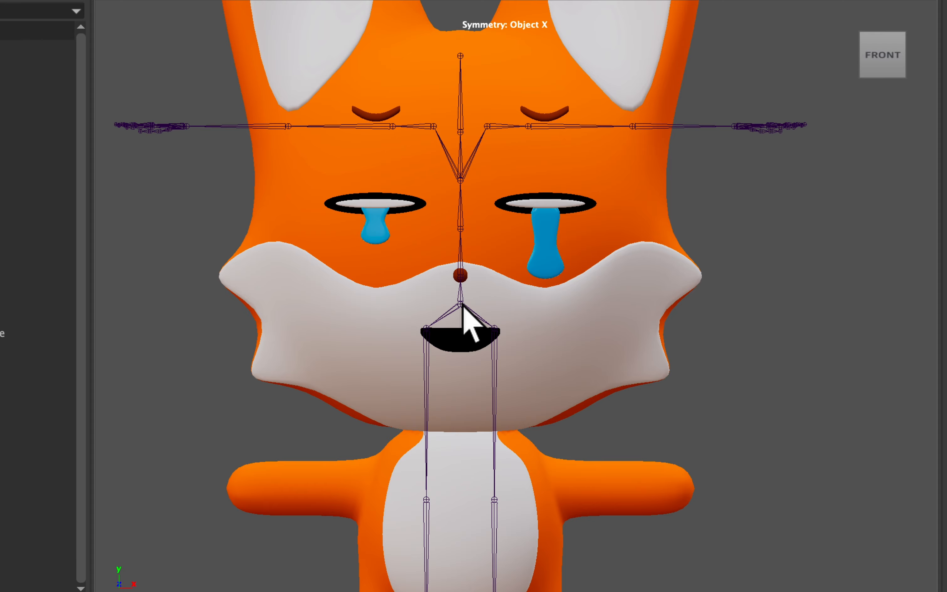
pyautogui.click(463, 305)
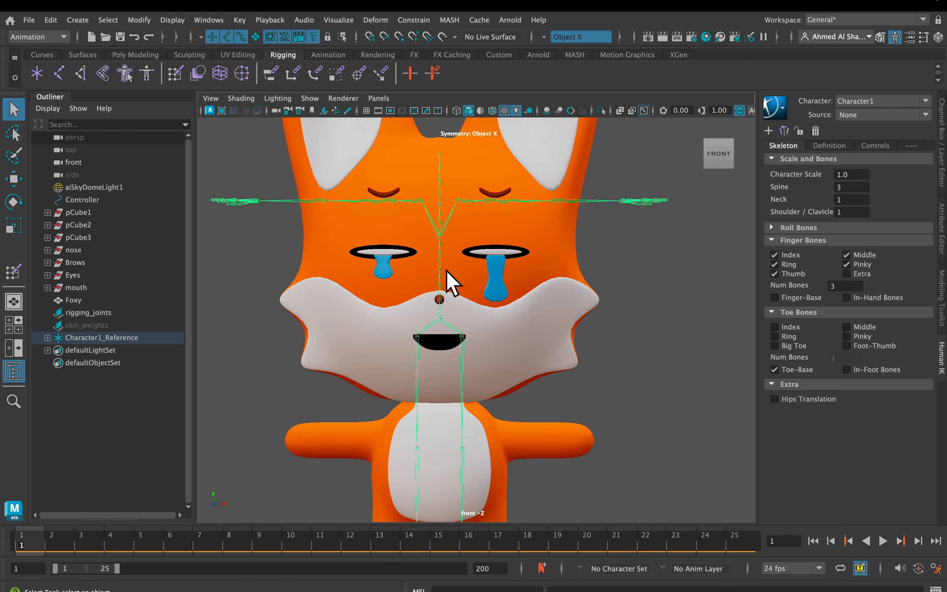
pyautogui.keyDown('alt'); pyautogui.moveTo(515, 292); pyautogui.dragTo(526, 225, button='middle'); pyautogui.keyUp('alt')
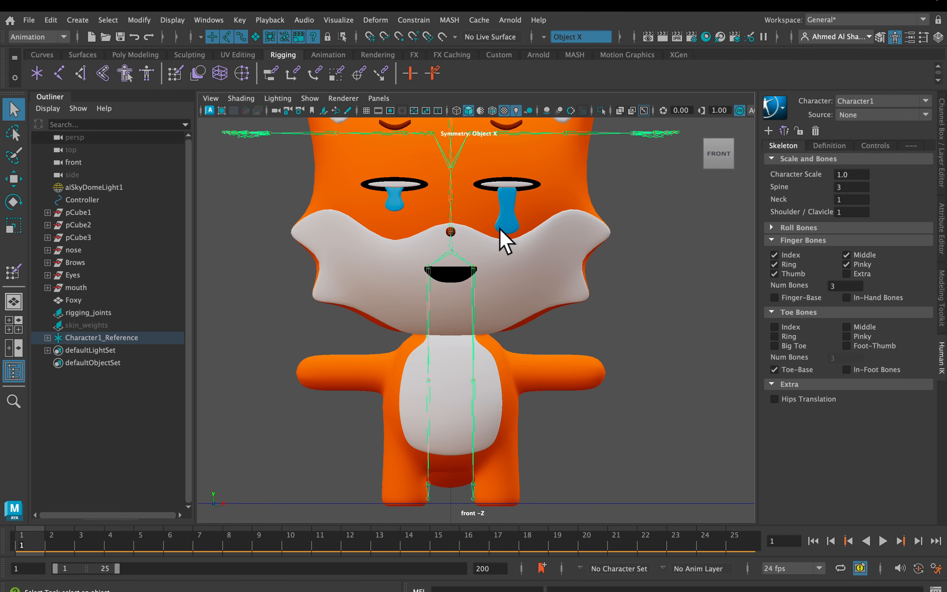
pyautogui.press('w')
pyautogui.moveTo(450, 200); pyautogui.dragTo(458, 390)
# Step: Examine the repositioned skeleton against the human bones naming reference image
pyautogui.scroll(-5, 507, 389)
pyautogui.keyDown('alt'); pyautogui.moveTo(507, 389); pyautogui.dragTo(371, 354, button='middle'); pyautogui.keyUp('alt')
pyautogui.scroll(-3, 496, 307)
pyautogui.keyDown('alt'); pyautogui.moveTo(442, 304); pyautogui.dragTo(298, 471, button='middle'); pyautogui.keyUp('alt')
pyautogui.keyDown('alt'); pyautogui.moveTo(461, 335); pyautogui.dragTo(410, 394, button='middle'); pyautogui.keyUp('alt')
pyautogui.keyDown('alt'); pyautogui.moveTo(520, 210); pyautogui.dragTo(499, 218, button='middle'); pyautogui.keyUp('alt')
pyautogui.scroll(-2, 507, 376)
pyautogui.keyDown('alt'); pyautogui.moveTo(506, 376); pyautogui.dragTo(675, 186, button='middle'); pyautogui.keyUp('alt')
pyautogui.scroll(3, 414, 369)
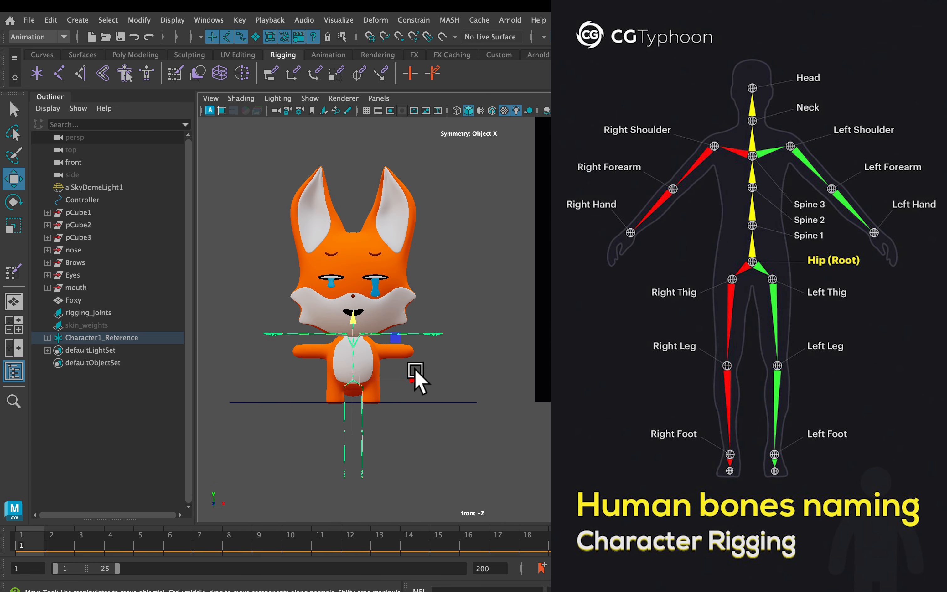
# Step: Select the left thigh joint and move it outward along X over the fox's left leg
pyautogui.keyDown('alt'); pyautogui.moveTo(417, 361); pyautogui.dragTo(524, 304, button='middle'); pyautogui.keyUp('alt')
pyautogui.scroll(5, 429, 371)
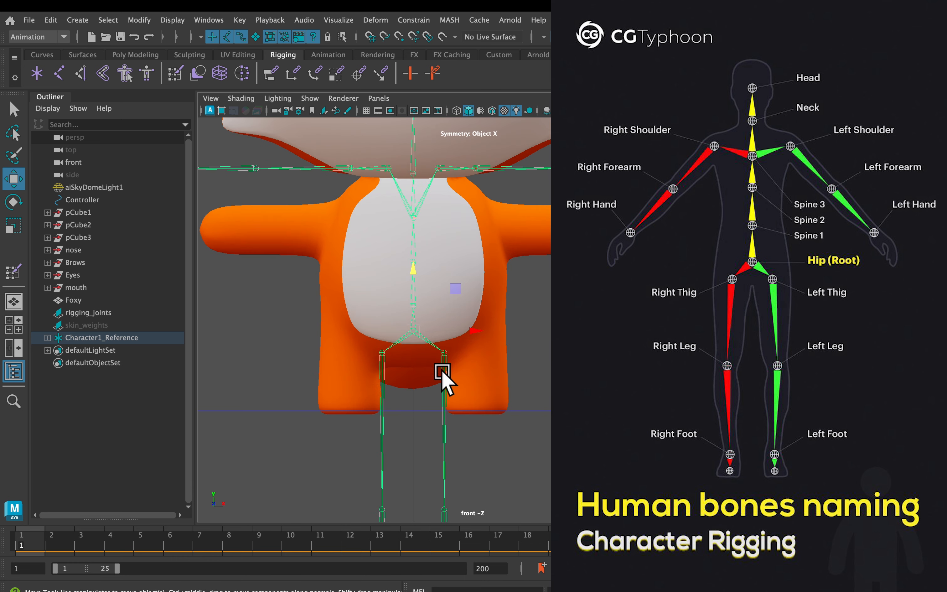
pyautogui.scroll(2, 442, 366)
pyautogui.scroll(1, 441, 361)
pyautogui.click(436, 368)
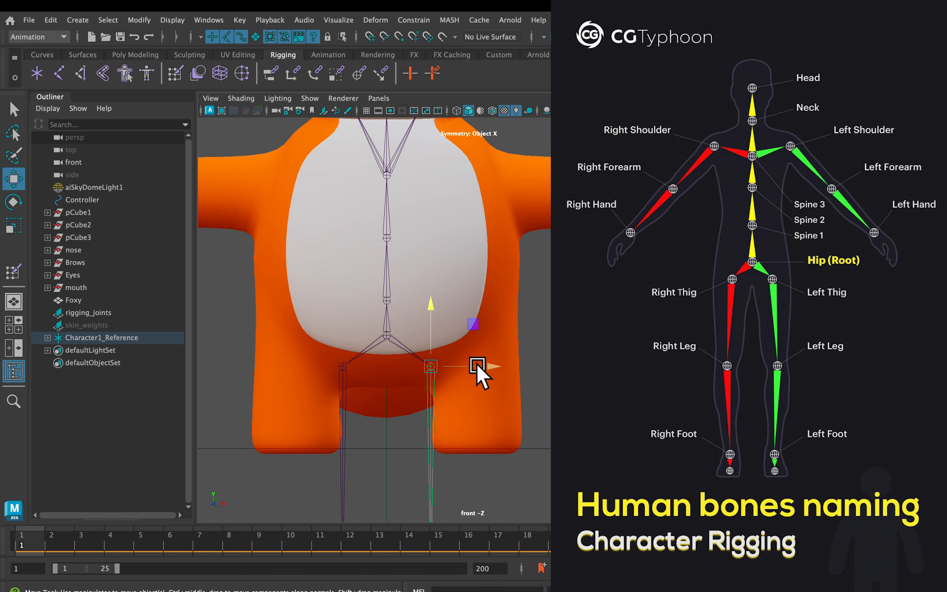
pyautogui.scroll(-6, 486, 364)
pyautogui.scroll(2, 491, 339)
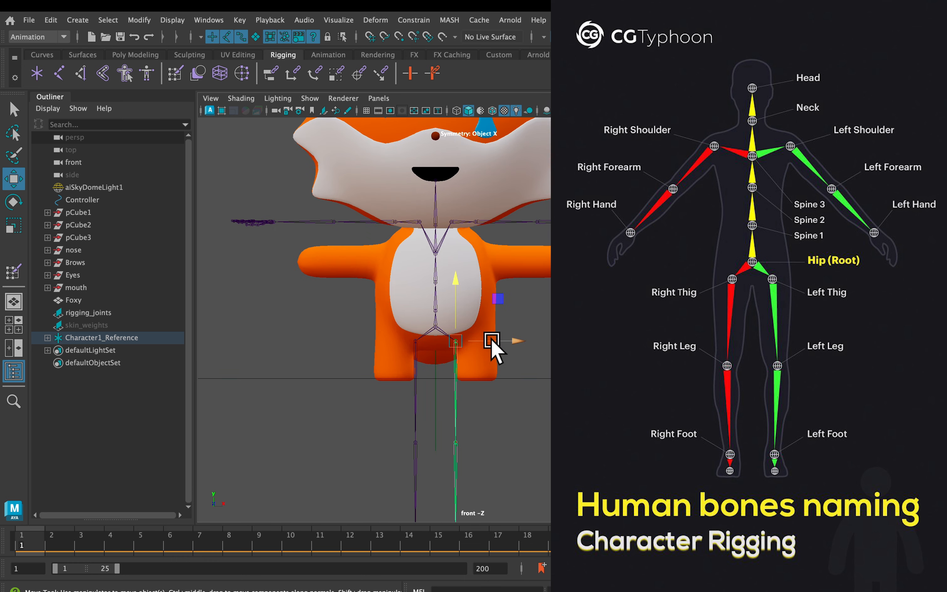
pyautogui.keyDown('alt'); pyautogui.moveTo(537, 285); pyautogui.dragTo(540, 344, button='middle'); pyautogui.keyUp('alt')
pyautogui.scroll(2, 502, 399)
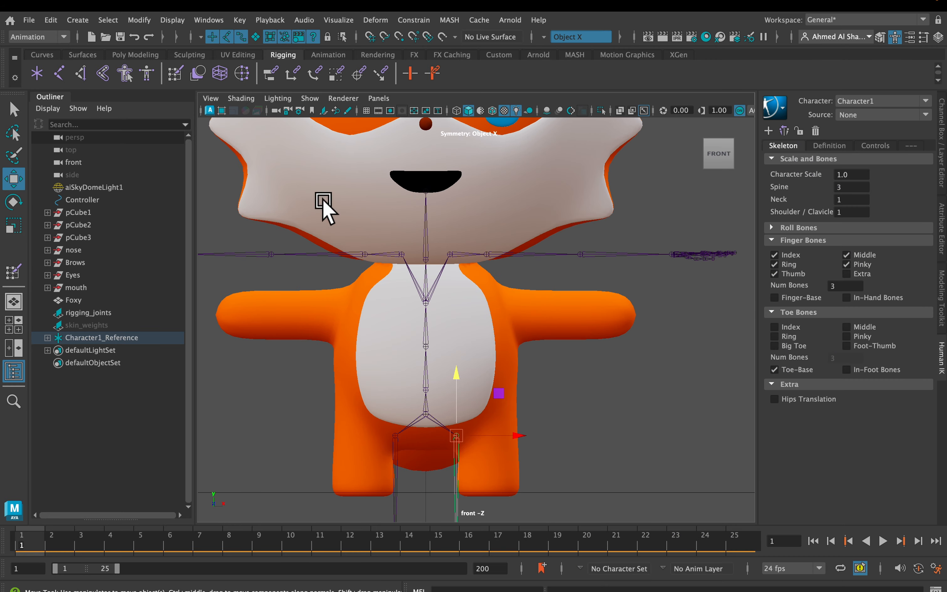
pyautogui.moveTo(513, 430); pyautogui.dragTo(540, 427)
# Step: Raise the left thigh joint slightly and nudge it along X to centre it over the left leg
pyautogui.keyDown('alt'); pyautogui.moveTo(543, 411); pyautogui.dragTo(543, 328, button='middle'); pyautogui.keyUp('alt')
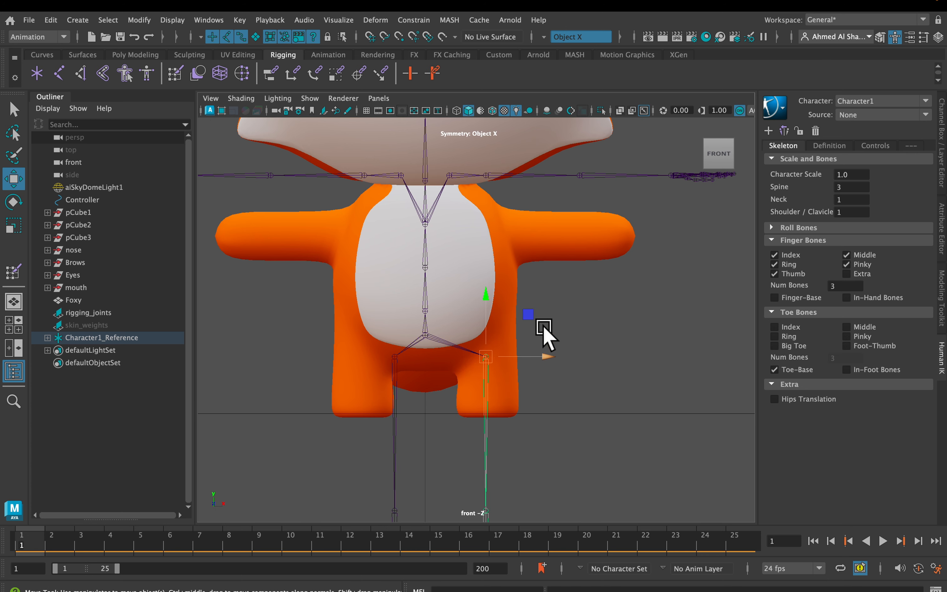
pyautogui.scroll(5, 542, 329)
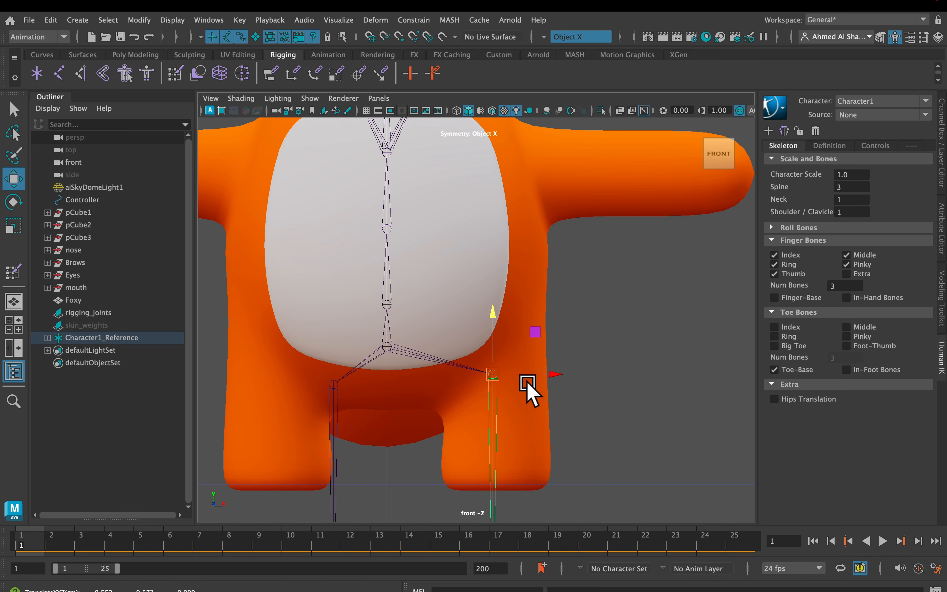
pyautogui.moveTo(537, 377); pyautogui.dragTo(545, 376)
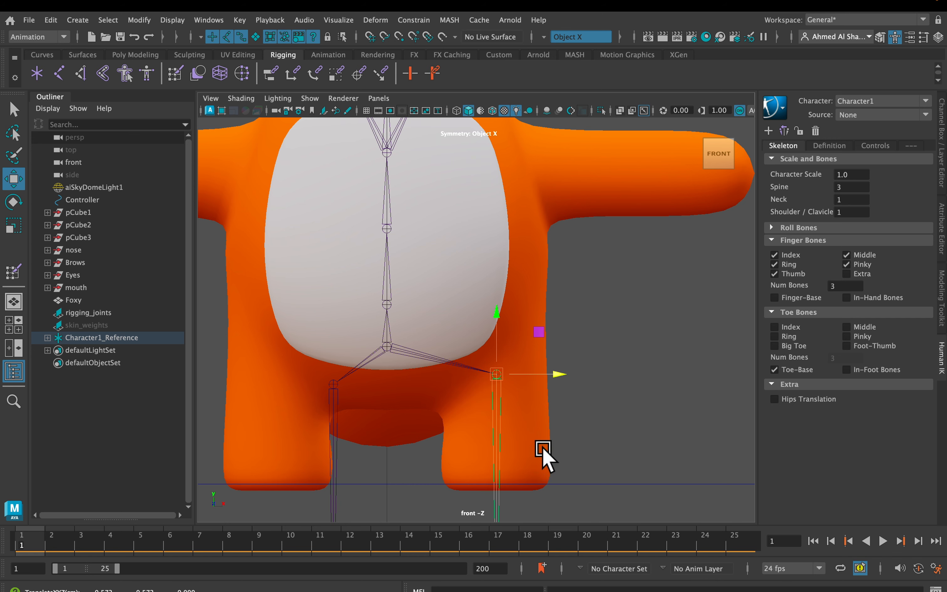
# Step: Move the left leg's knee joint straight up to the middle of the fox's left leg, just below the thigh joint
pyautogui.scroll(-6, 544, 458)
pyautogui.scroll(4, 470, 446)
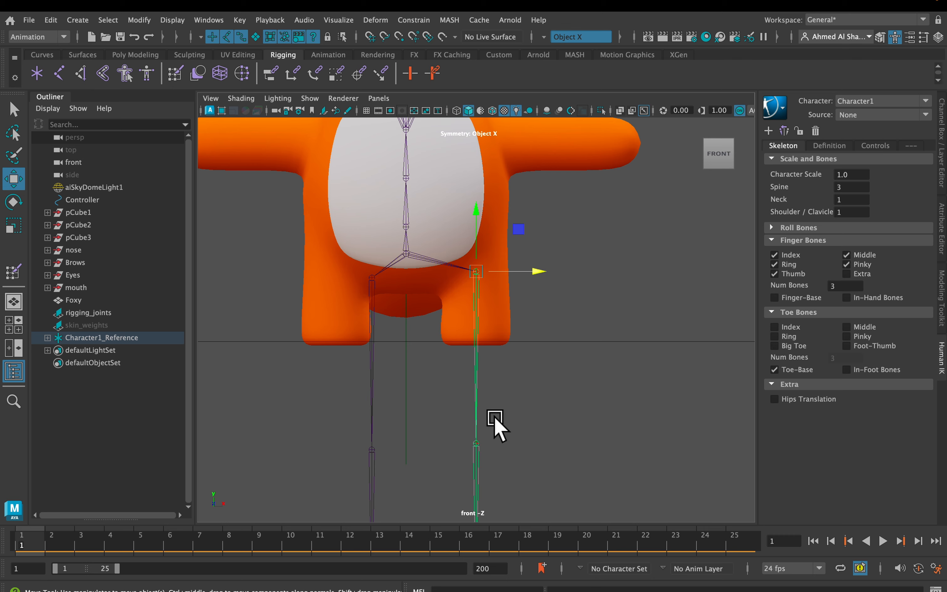
pyautogui.scroll(3, 489, 446)
pyautogui.click(487, 438)
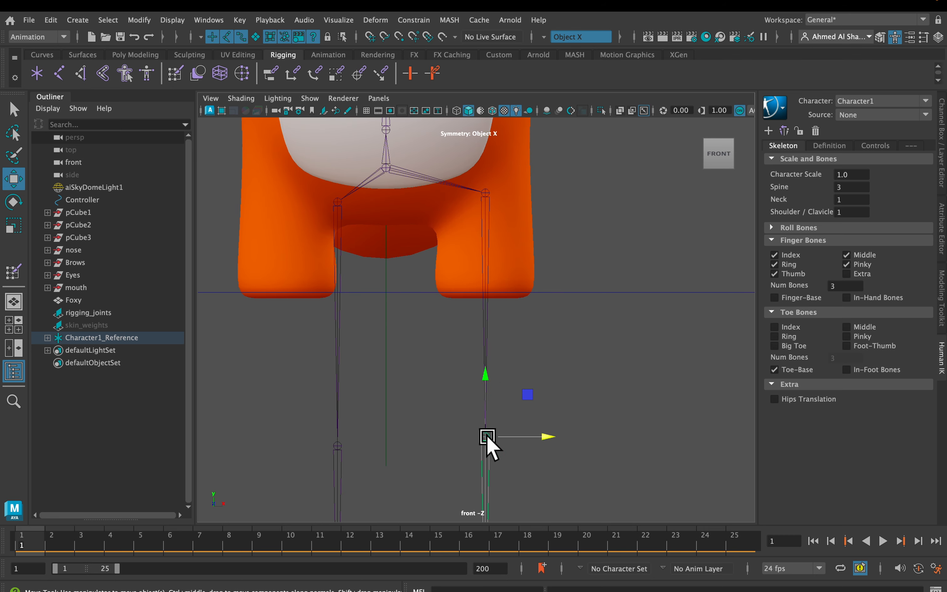
pyautogui.moveTo(487, 405); pyautogui.dragTo(547, 215)
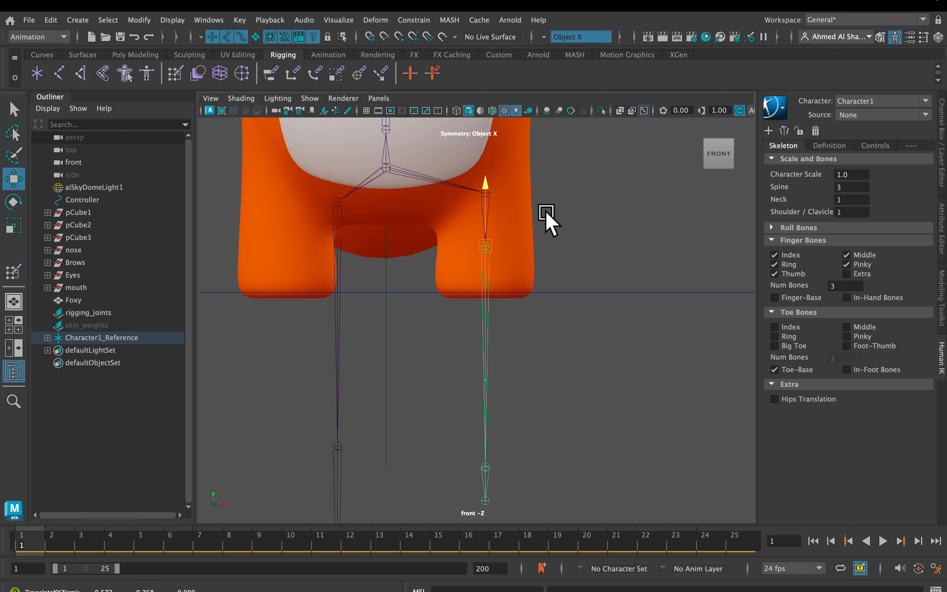
# Step: Move the left foot joint straight up to the ground line at the bottom of the fox's left leg
pyautogui.keyDown('alt'); pyautogui.moveTo(554, 369); pyautogui.dragTo(550, 316, button='middle'); pyautogui.keyUp('alt')
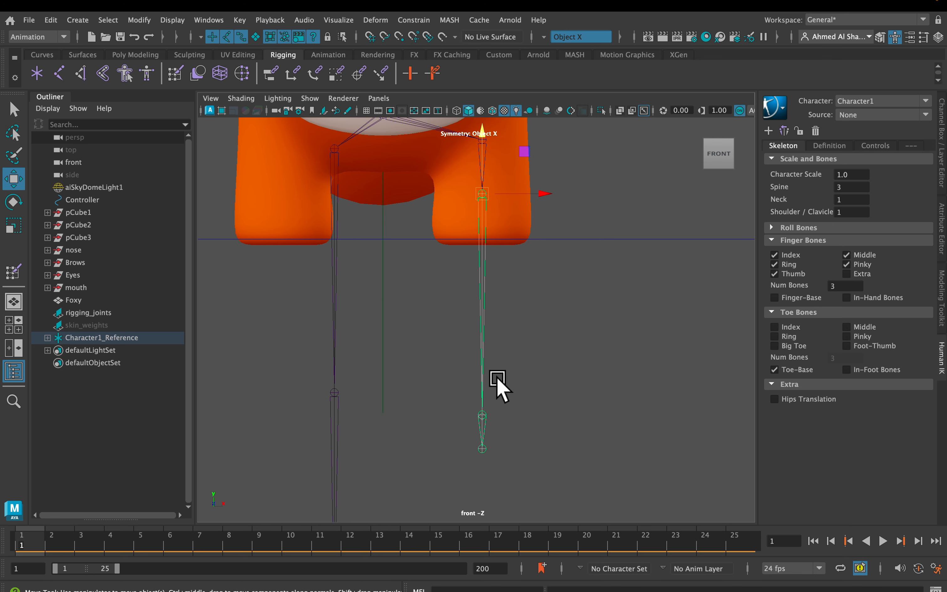
pyautogui.click(480, 415)
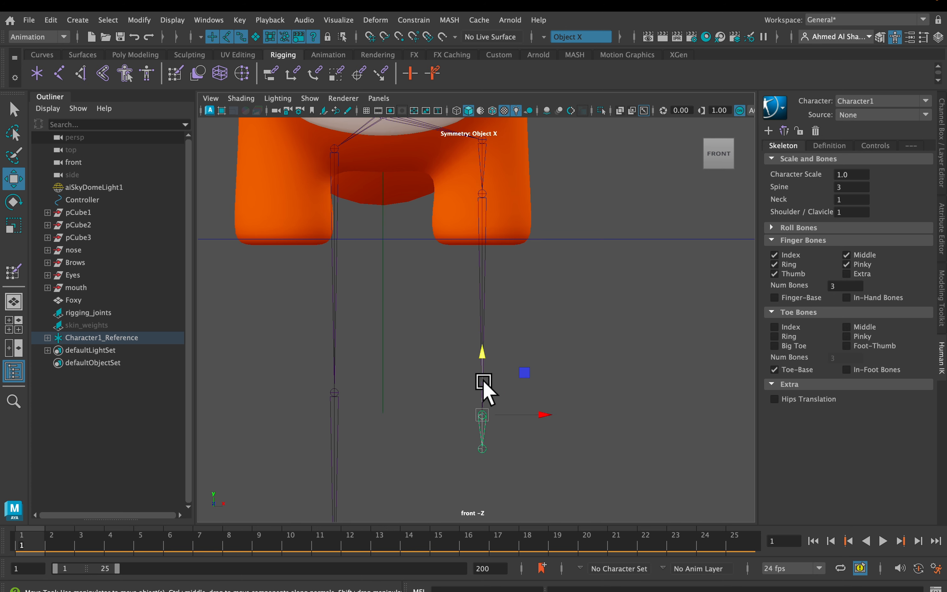
pyautogui.moveTo(481, 383); pyautogui.dragTo(537, 239)
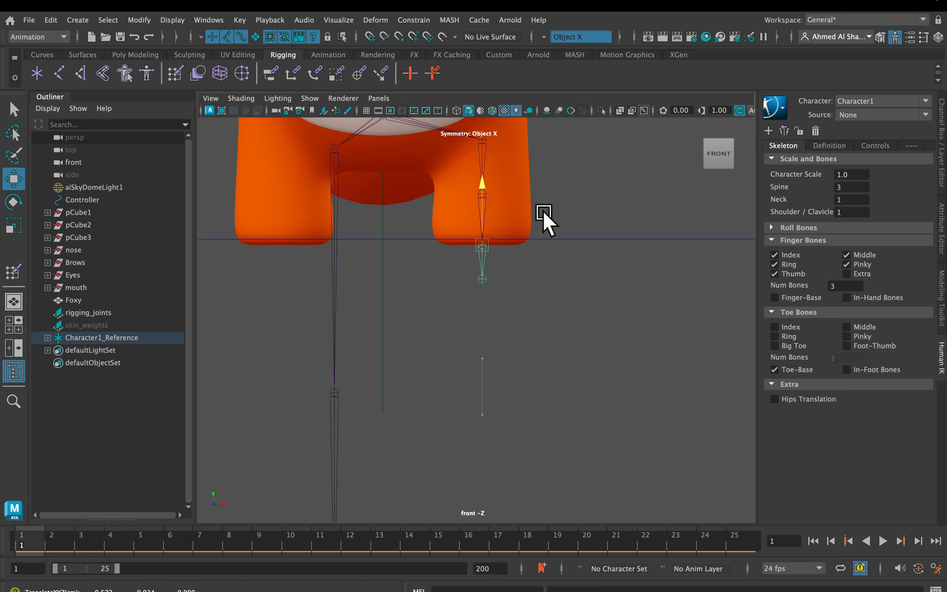
pyautogui.scroll(-10, 541, 301)
pyautogui.keyDown('alt'); pyautogui.moveTo(541, 305); pyautogui.dragTo(536, 364, button='middle'); pyautogui.keyUp('alt')
pyautogui.scroll(10, 436, 448)
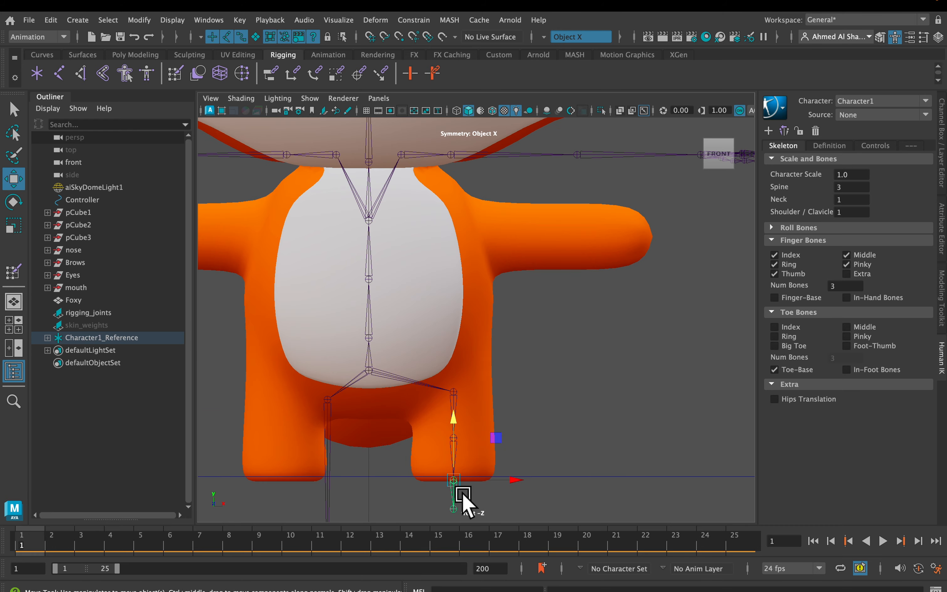
pyautogui.keyDown('alt'); pyautogui.moveTo(485, 488); pyautogui.dragTo(487, 453, button='middle'); pyautogui.keyUp('alt')
pyautogui.scroll(3, 466, 454)
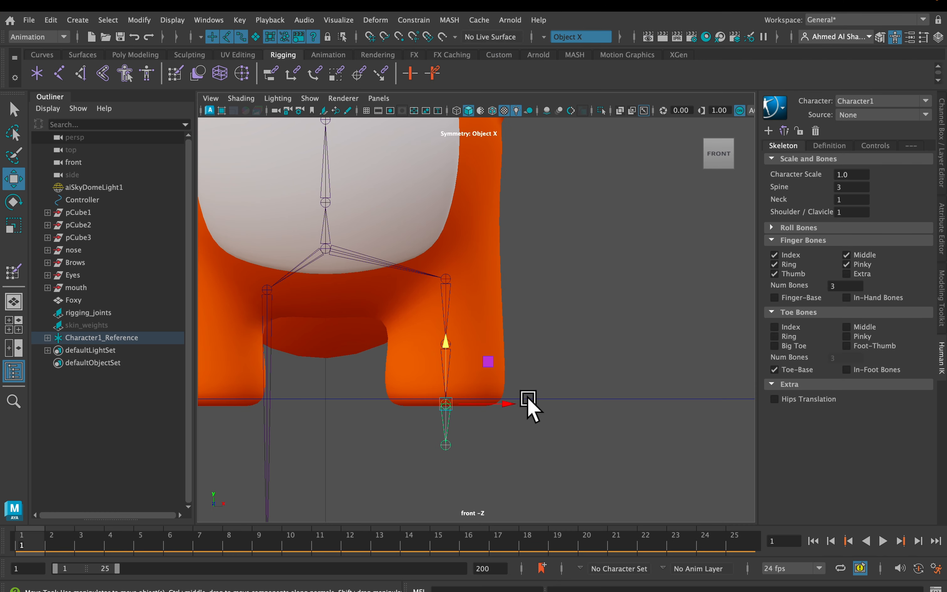
# Step: Remove the Toe-Base bones from the skeleton and raise the left foot joint slightly inside the fox's foot
pyautogui.keyDown('alt'); pyautogui.moveTo(529, 371); pyautogui.dragTo(579, 296, button='middle'); pyautogui.keyUp('alt')
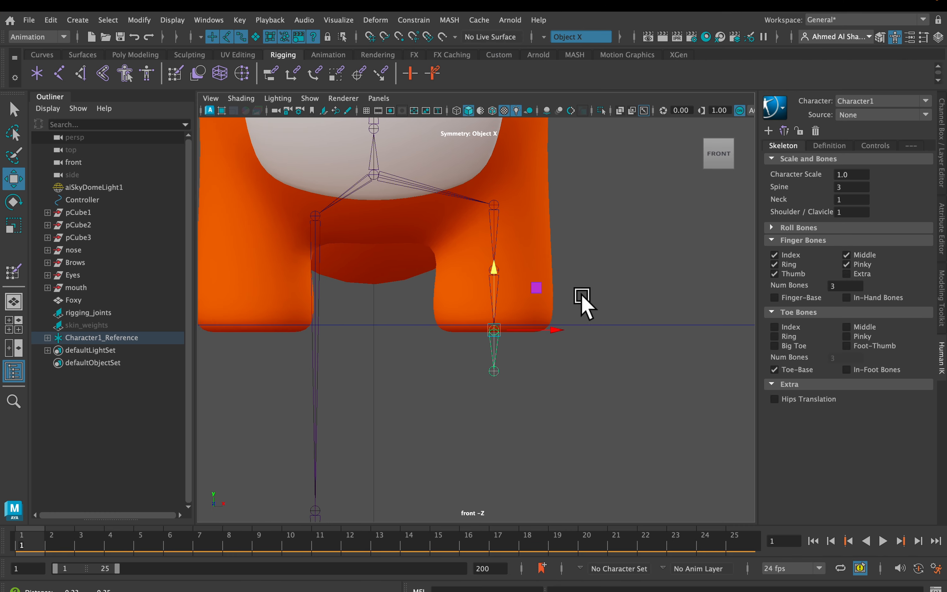
pyautogui.scroll(3, 580, 297)
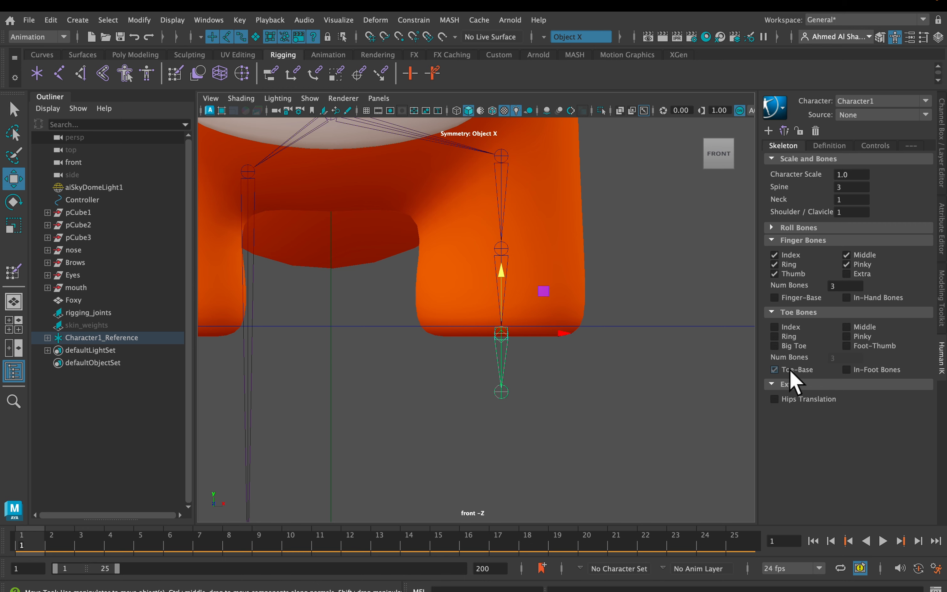
pyautogui.scroll(2, 536, 354)
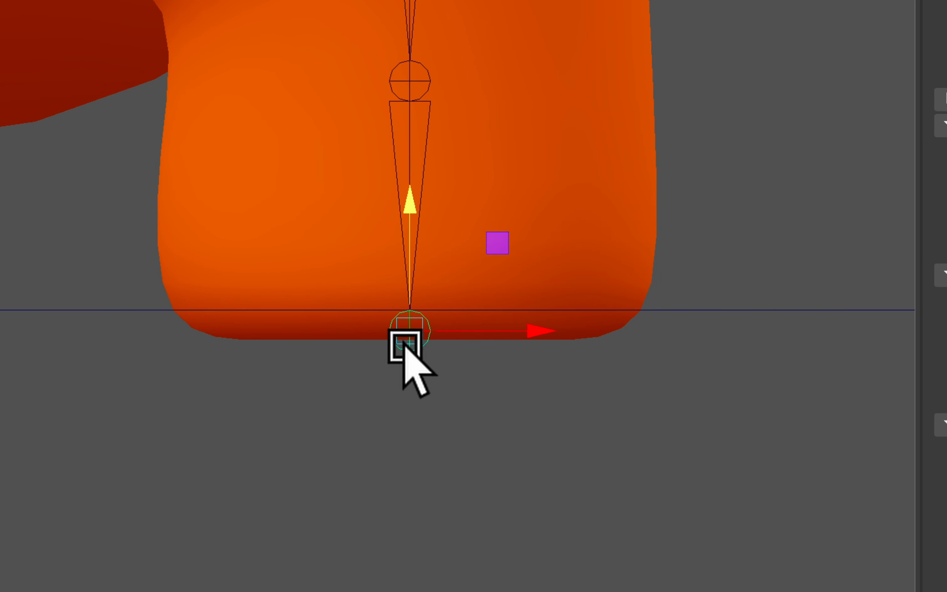
pyautogui.moveTo(406, 198); pyautogui.dragTo(415, 179)
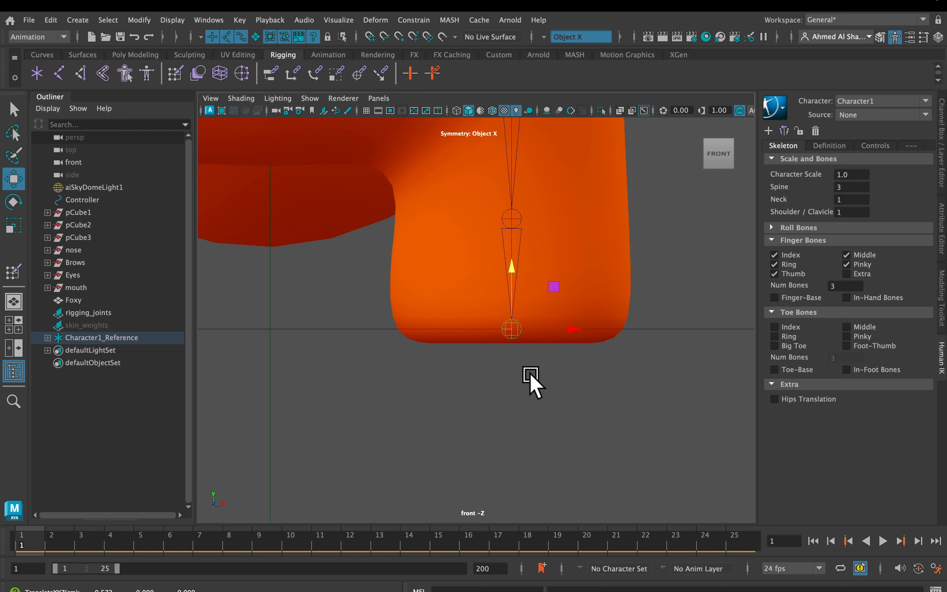
# Step: Remove the index, middle, ring, pinky and thumb finger bones from the skeleton's hands
pyautogui.scroll(-8, 532, 382)
pyautogui.scroll(5, 524, 348)
pyautogui.keyDown('alt'); pyautogui.moveTo(584, 177); pyautogui.dragTo(389, 370, button='middle'); pyautogui.keyUp('alt')
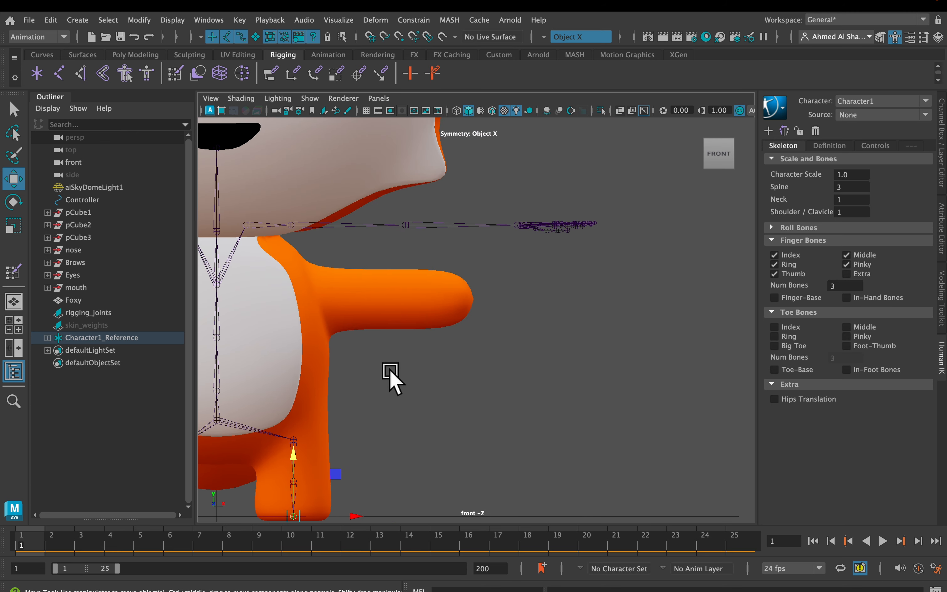
pyautogui.scroll(5, 511, 220)
pyautogui.keyDown('alt'); pyautogui.moveTo(535, 193); pyautogui.dragTo(476, 266, button='middle'); pyautogui.keyUp('alt')
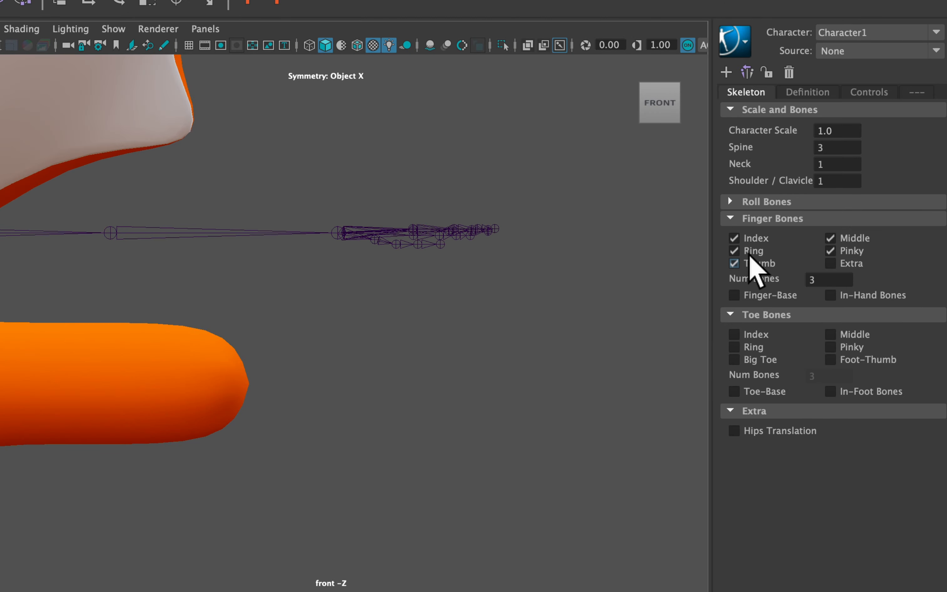
pyautogui.click(746, 238)
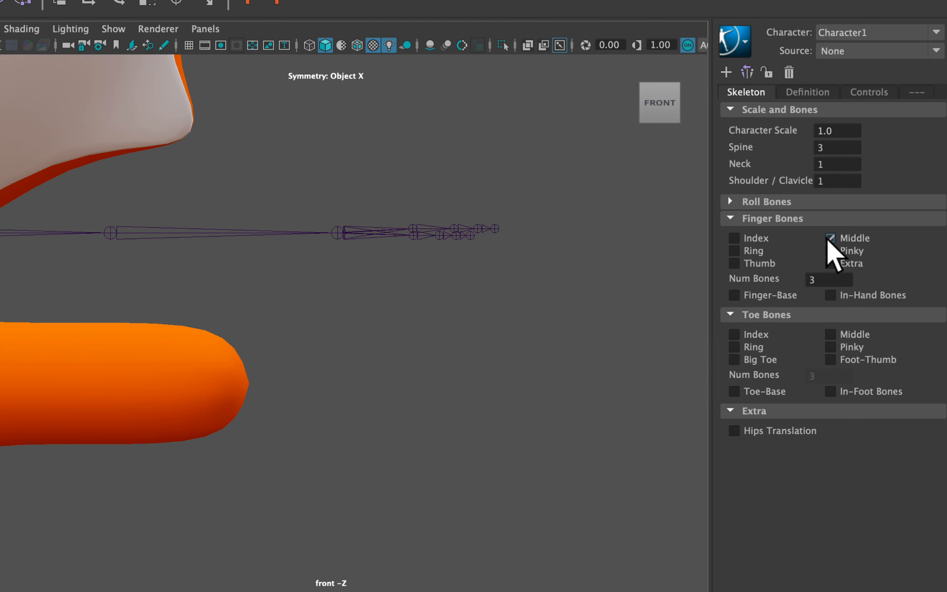
pyautogui.click(842, 240)
pyautogui.click(841, 251)
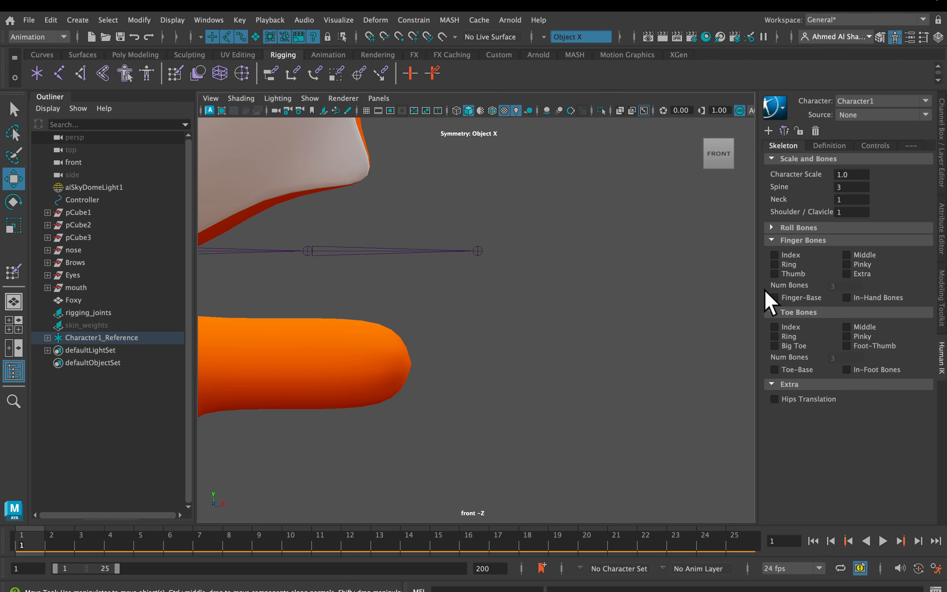
# Step: Lower the top spine joint, where the clavicles branch off, slightly along Y within the fox's chest
pyautogui.scroll(-10, 513, 293)
pyautogui.keyDown('alt'); pyautogui.moveTo(506, 288); pyautogui.dragTo(549, 238, button='middle'); pyautogui.keyUp('alt')
pyautogui.scroll(5, 465, 314)
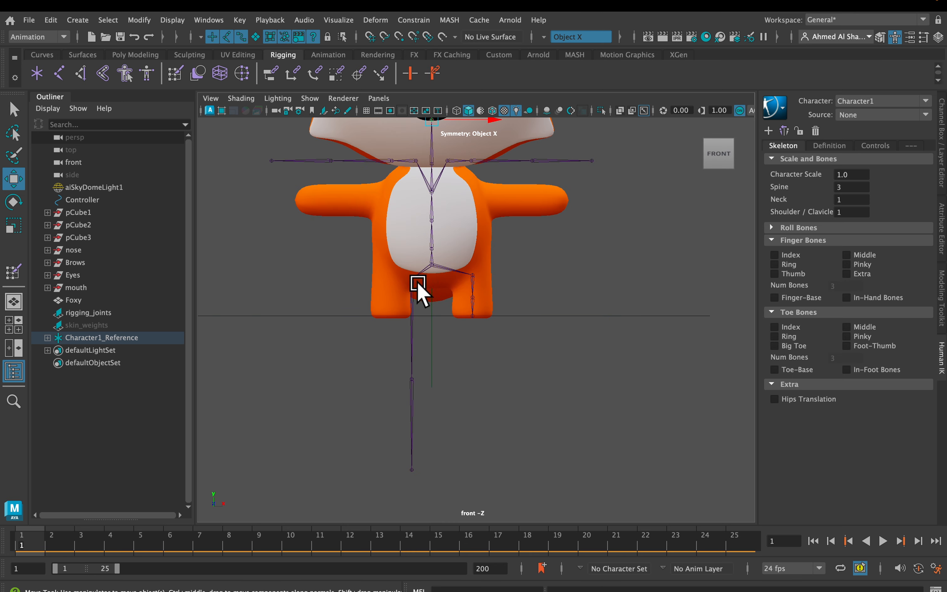
pyautogui.scroll(5, 418, 283)
pyautogui.keyDown('alt'); pyautogui.moveTo(429, 192); pyautogui.dragTo(457, 309, button='middle'); pyautogui.keyUp('alt')
pyautogui.scroll(5, 446, 338)
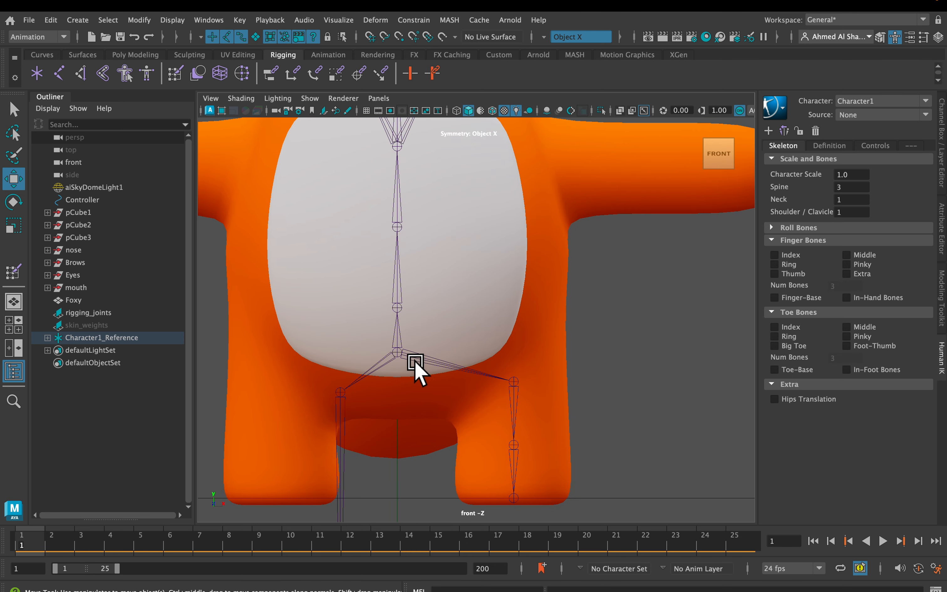
pyautogui.click(394, 350)
pyautogui.click(387, 302)
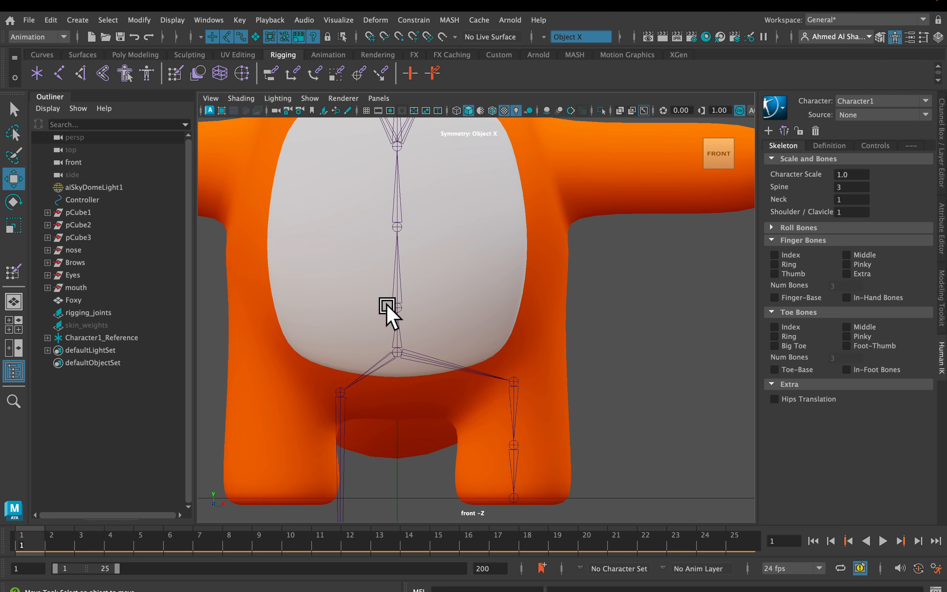
pyautogui.keyDown('alt'); pyautogui.moveTo(450, 222); pyautogui.dragTo(452, 251, button='middle'); pyautogui.keyUp('alt')
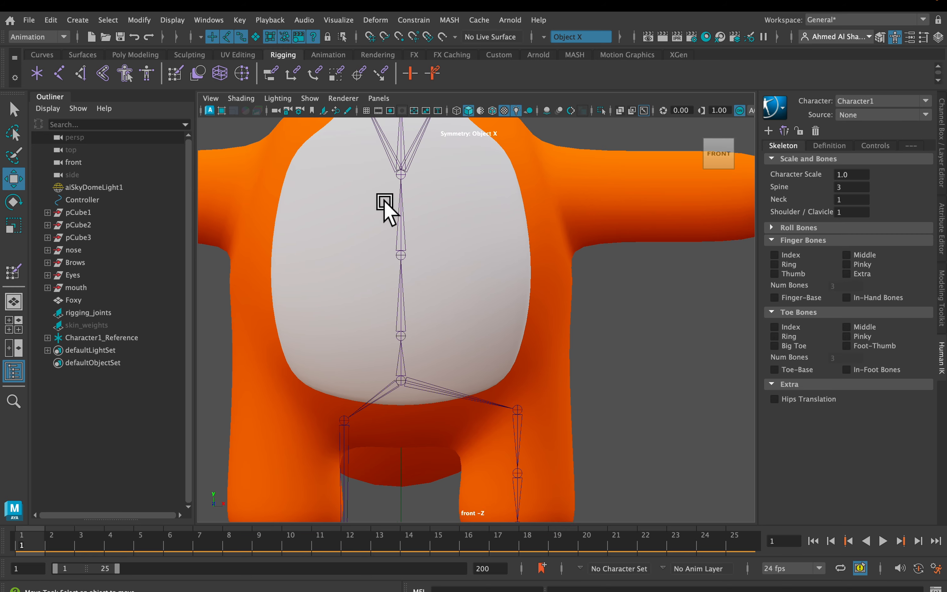
pyautogui.keyDown('alt'); pyautogui.moveTo(446, 205); pyautogui.dragTo(456, 270, button='middle'); pyautogui.keyUp('alt')
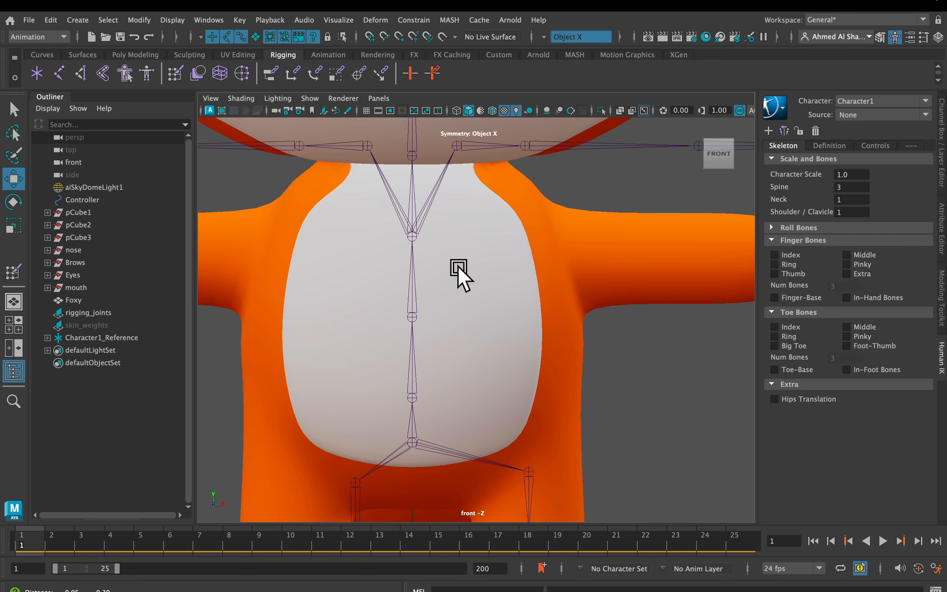
pyautogui.click(411, 235)
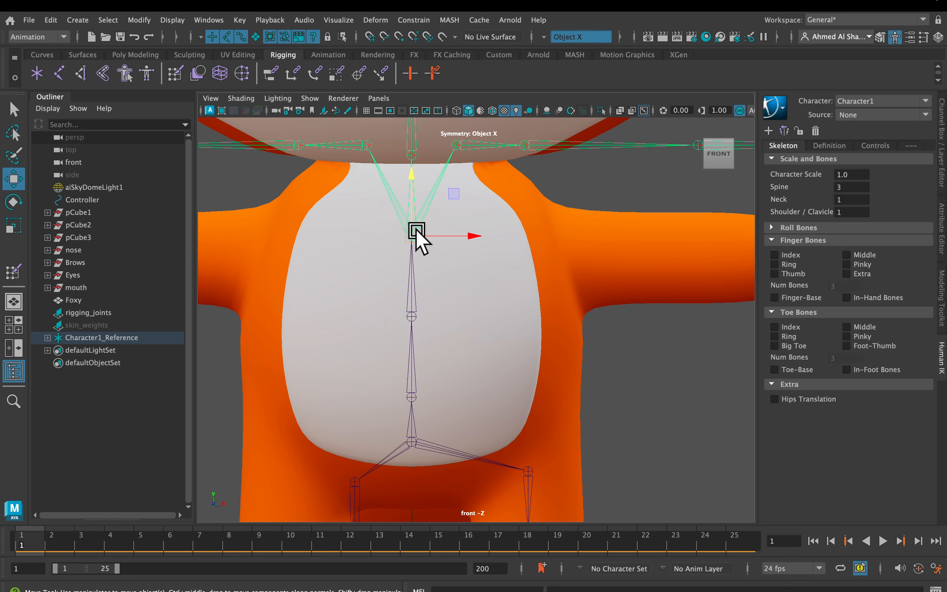
pyautogui.moveTo(415, 181); pyautogui.dragTo(414, 193)
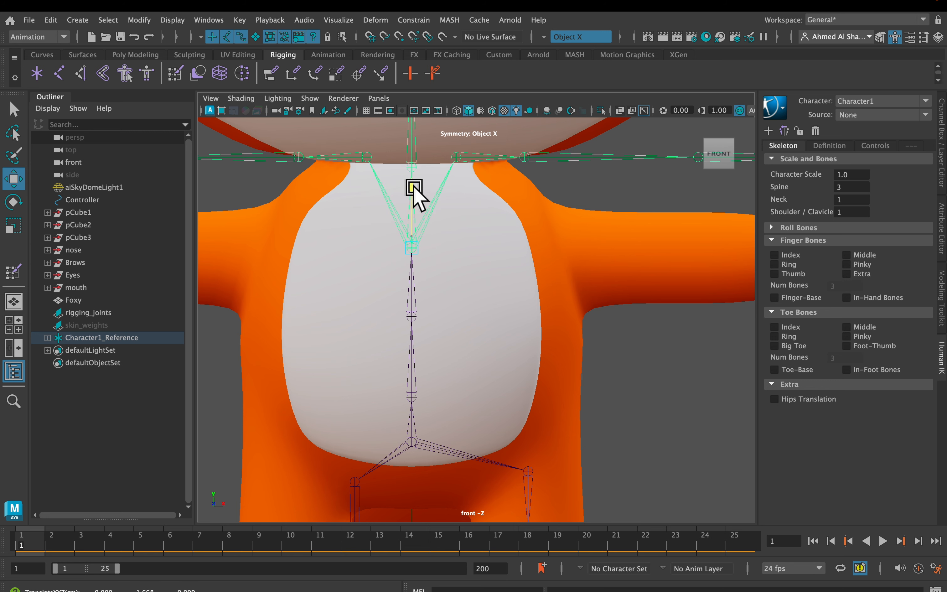
pyautogui.click(412, 443)
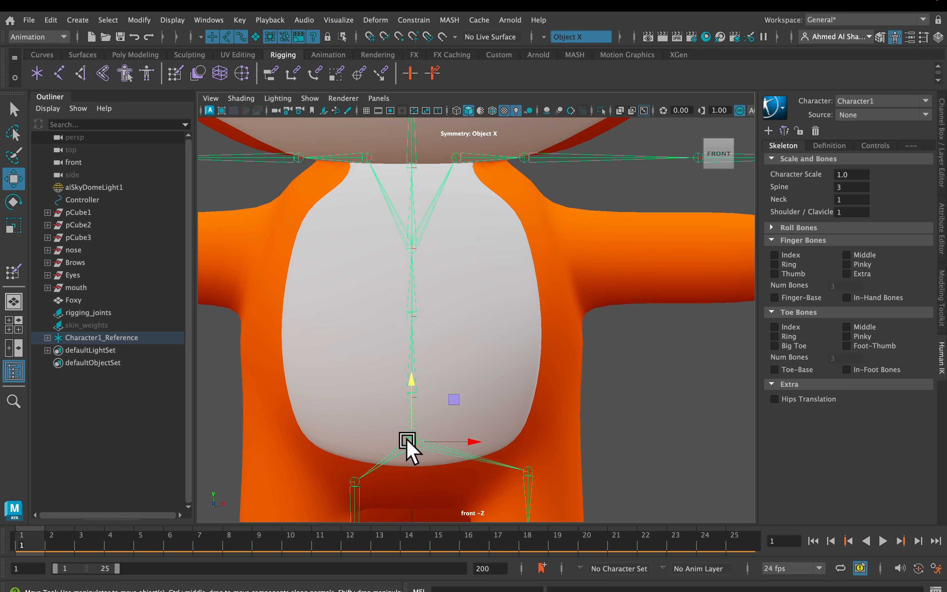
pyautogui.click(412, 248)
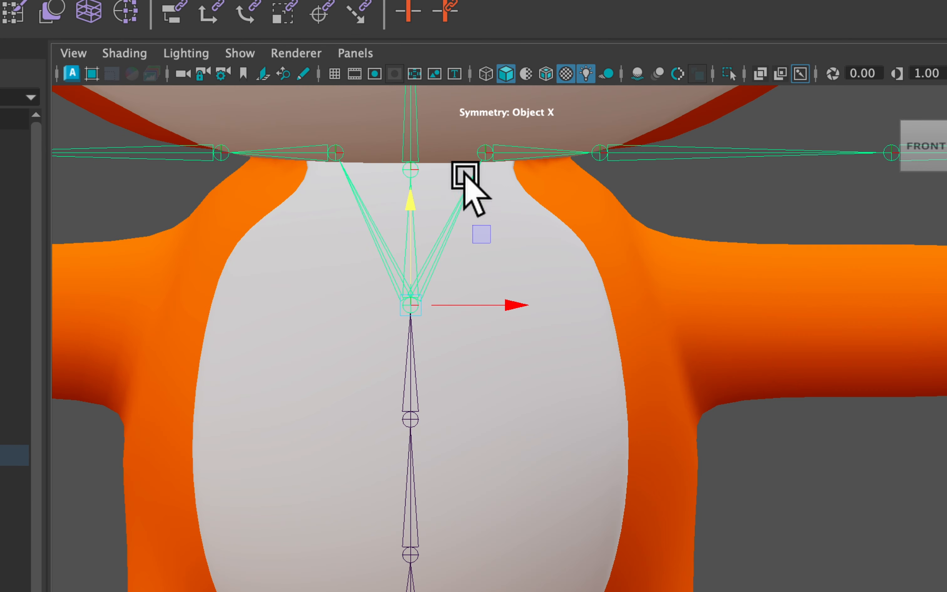
# Step: Move the head joint straight up from below the mouth to eye level, centred between the fox's eyes
pyautogui.keyDown('alt'); pyautogui.moveTo(463, 186); pyautogui.dragTo(478, 265, button='middle'); pyautogui.keyUp('alt')
pyautogui.scroll(4, 462, 270)
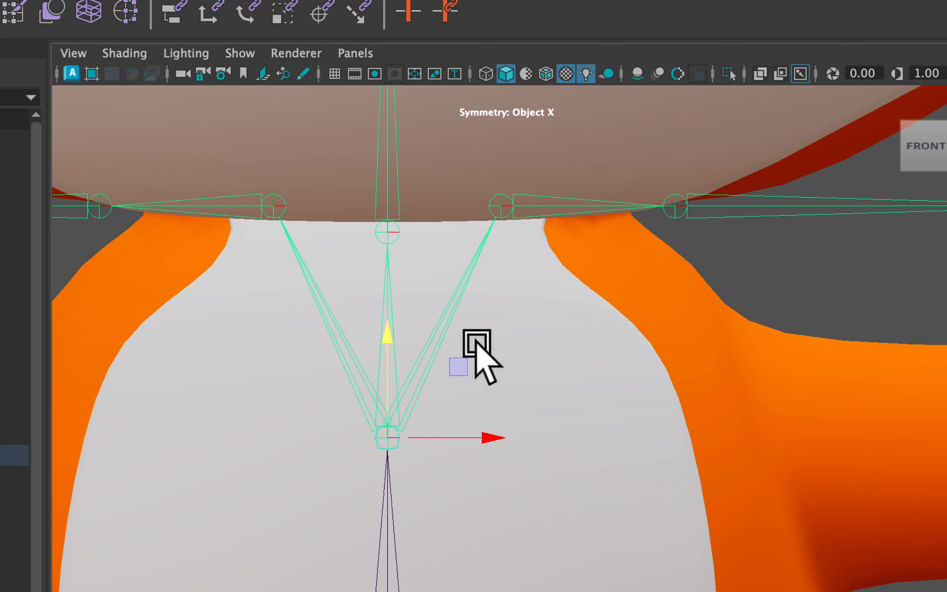
pyautogui.click(392, 234)
pyautogui.keyDown('alt'); pyautogui.moveTo(461, 206); pyautogui.dragTo(482, 396, button='middle'); pyautogui.keyUp('alt')
pyautogui.scroll(1, 435, 416)
pyautogui.scroll(-5, 434, 416)
pyautogui.scroll(3, 485, 409)
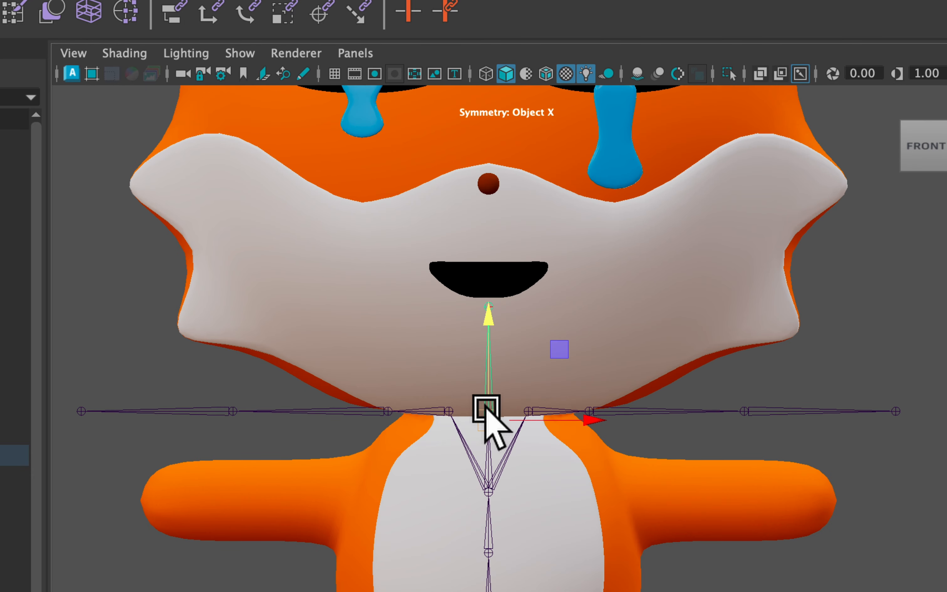
pyautogui.click(481, 278)
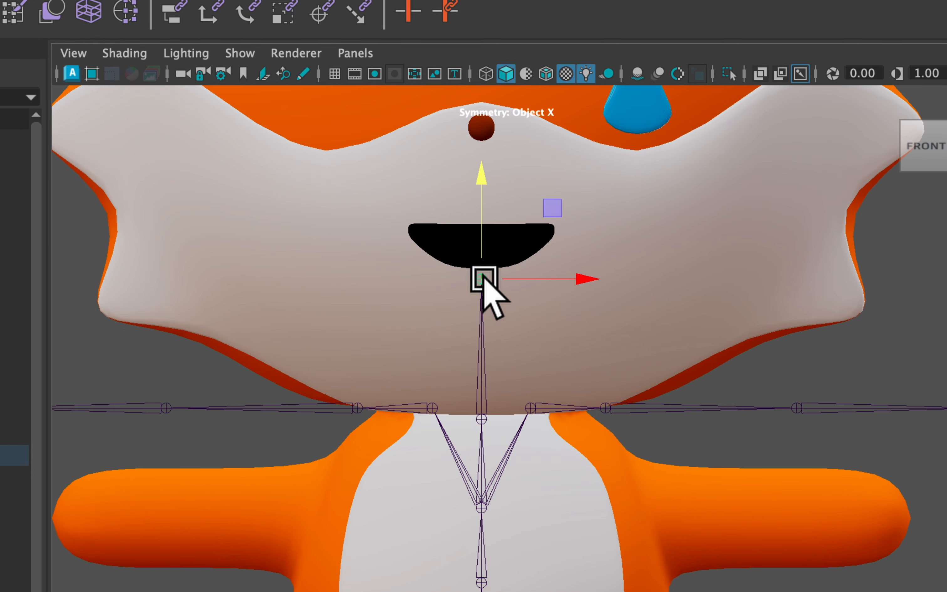
pyautogui.keyDown('alt'); pyautogui.moveTo(558, 211); pyautogui.dragTo(522, 387, button='middle'); pyautogui.keyUp('alt')
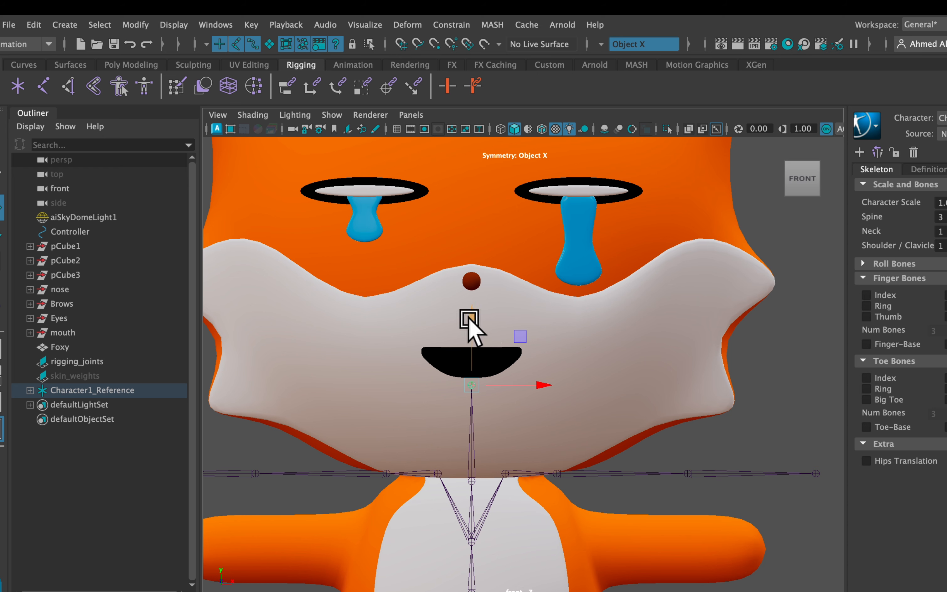
pyautogui.moveTo(470, 321); pyautogui.dragTo(510, 183, button='middle')
pyautogui.scroll(-3, 509, 178)
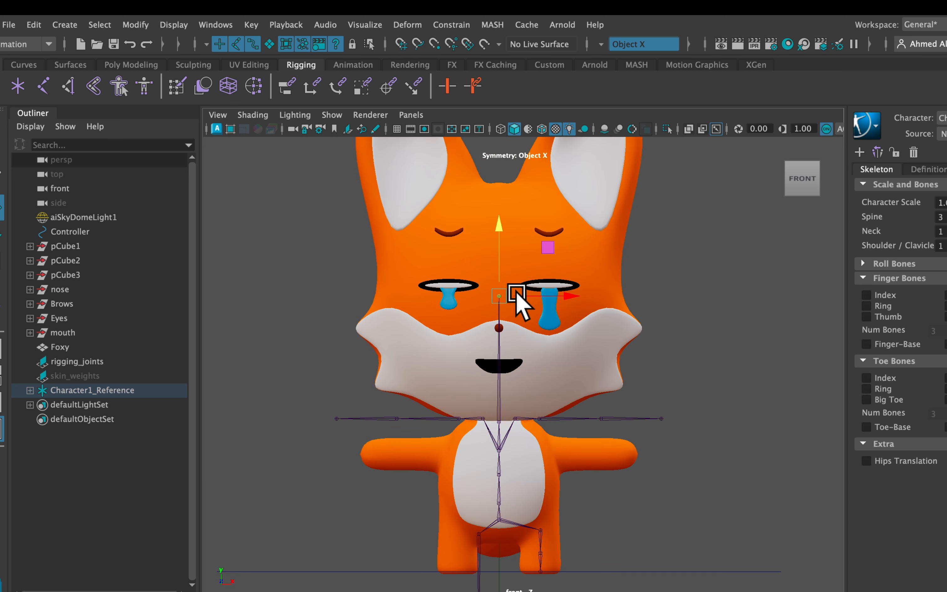
# Step: Select the left clavicle joint just beside the base of the fox's neck
pyautogui.scroll(10, 532, 347)
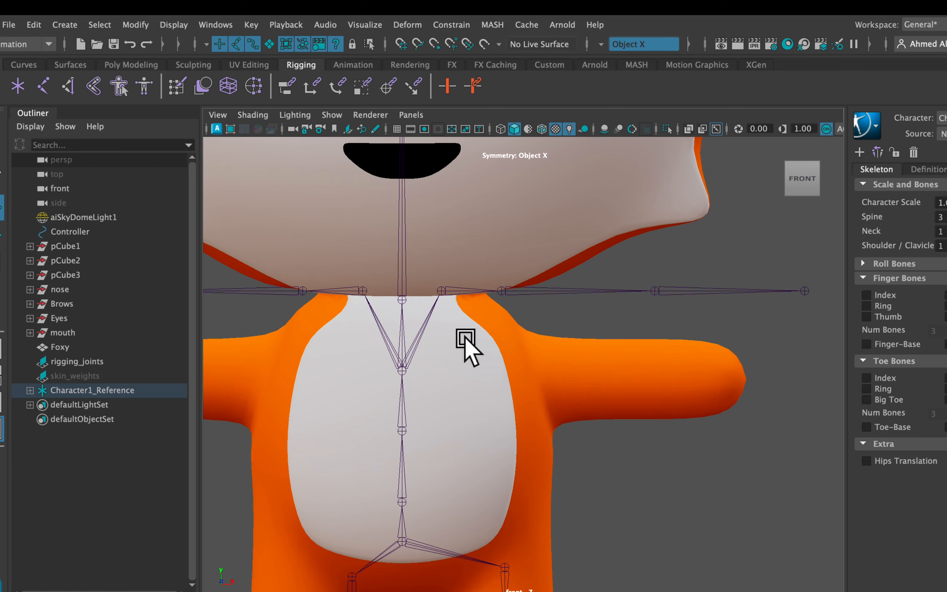
pyautogui.scroll(1, 417, 293)
pyautogui.click(389, 241)
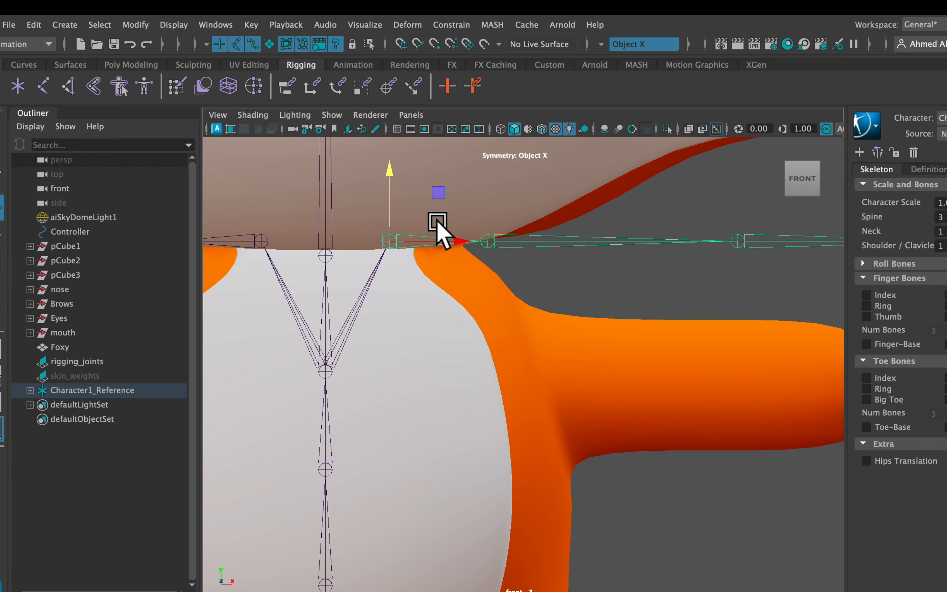
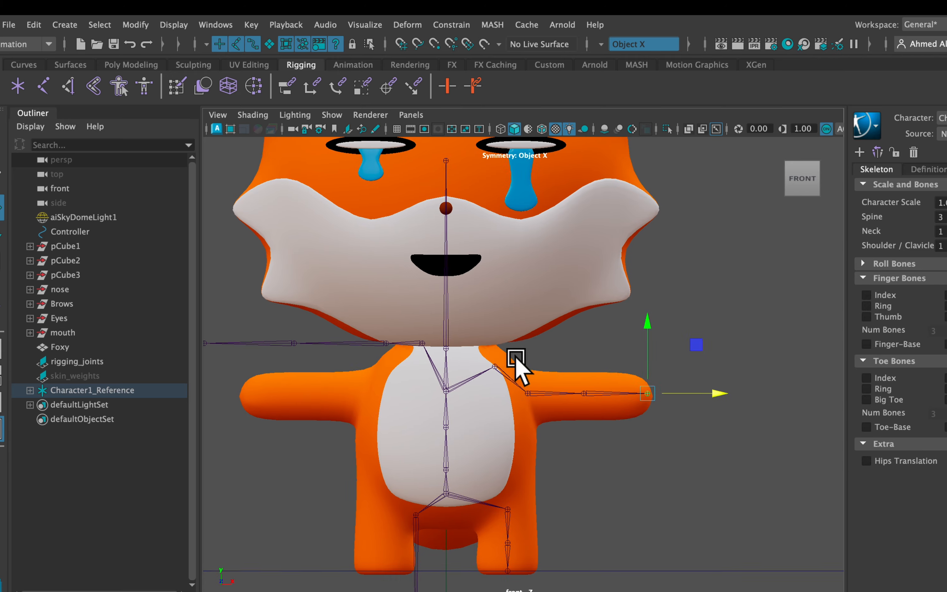
# Step: Switch to a full-size side view of the fox and light the viewport with all scene lights
pyautogui.scroll(-3, 541, 362)
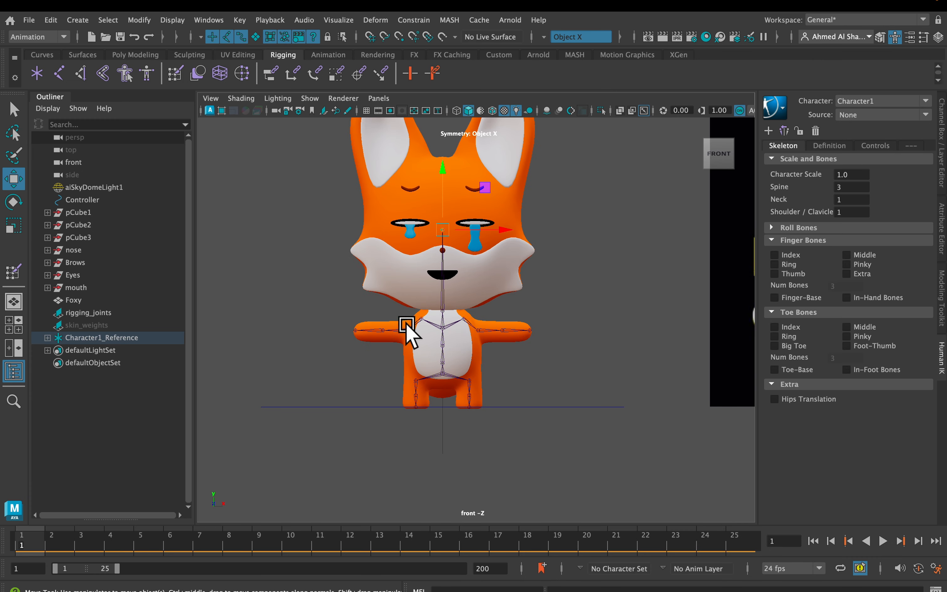
pyautogui.scroll(2, 408, 327)
pyautogui.scroll(2, 484, 338)
pyautogui.keyDown('alt'); pyautogui.moveTo(485, 276); pyautogui.dragTo(513, 279, button='middle'); pyautogui.keyUp('alt')
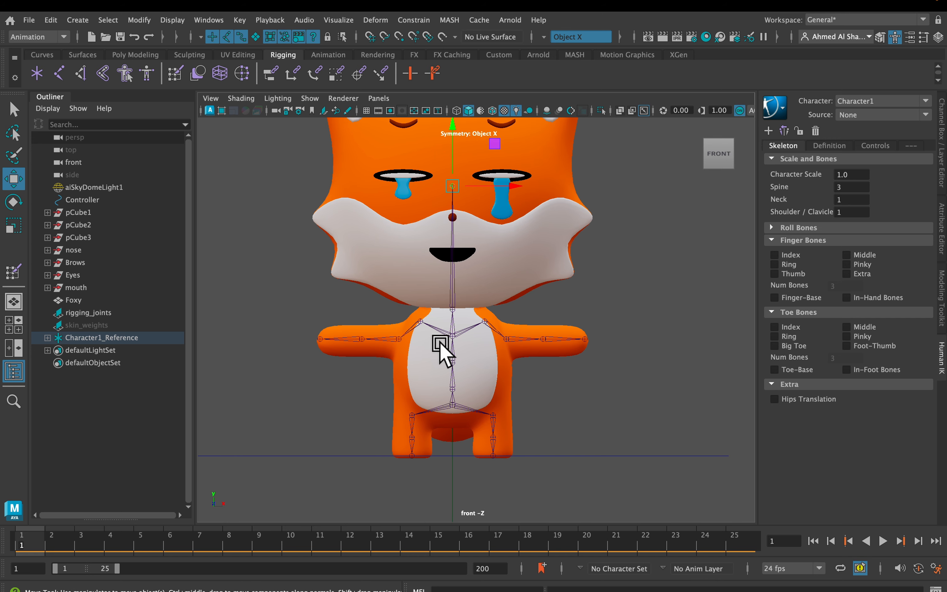
pyautogui.keyDown('alt'); pyautogui.moveTo(537, 209); pyautogui.dragTo(492, 371, button='middle'); pyautogui.keyUp('alt')
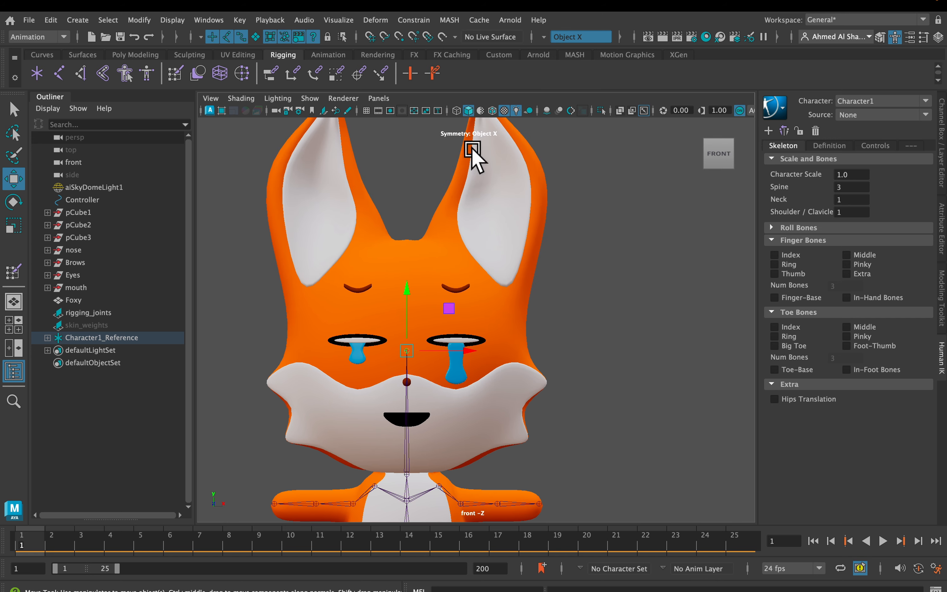
pyautogui.press('space')
pyautogui.press('space')
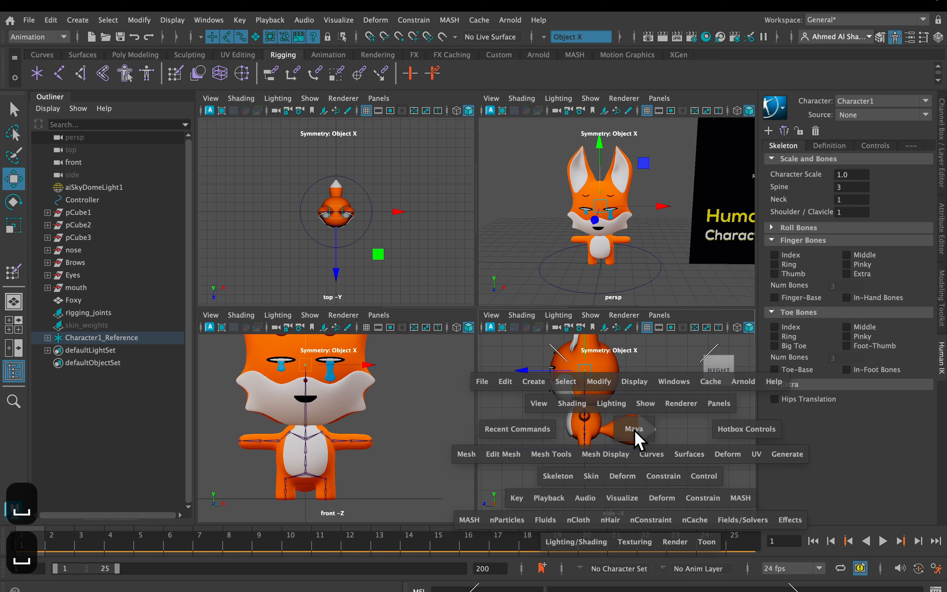
pyautogui.keyDown('alt'); pyautogui.moveTo(454, 266); pyautogui.dragTo(455, 360, button='middle'); pyautogui.keyUp('alt')
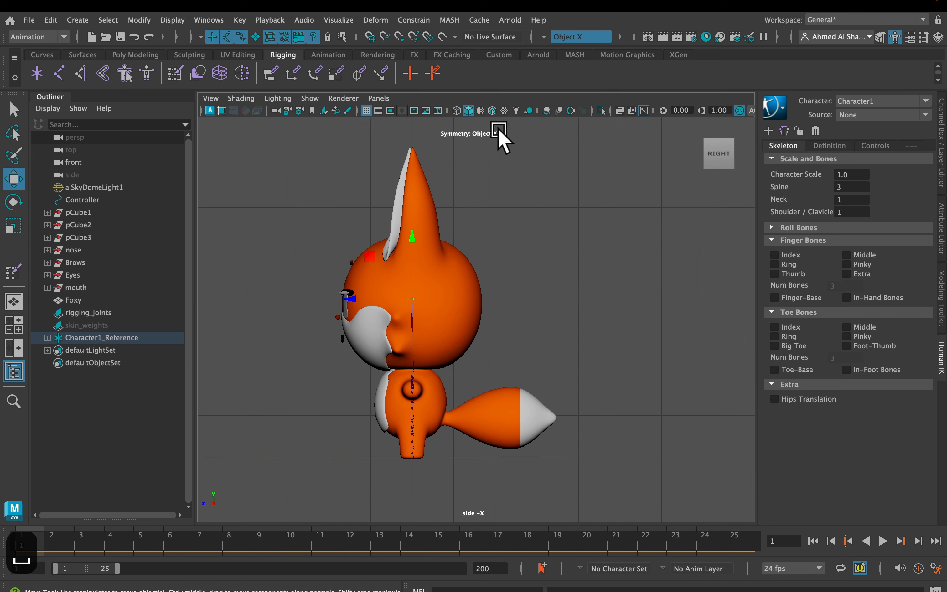
pyautogui.click(516, 112)
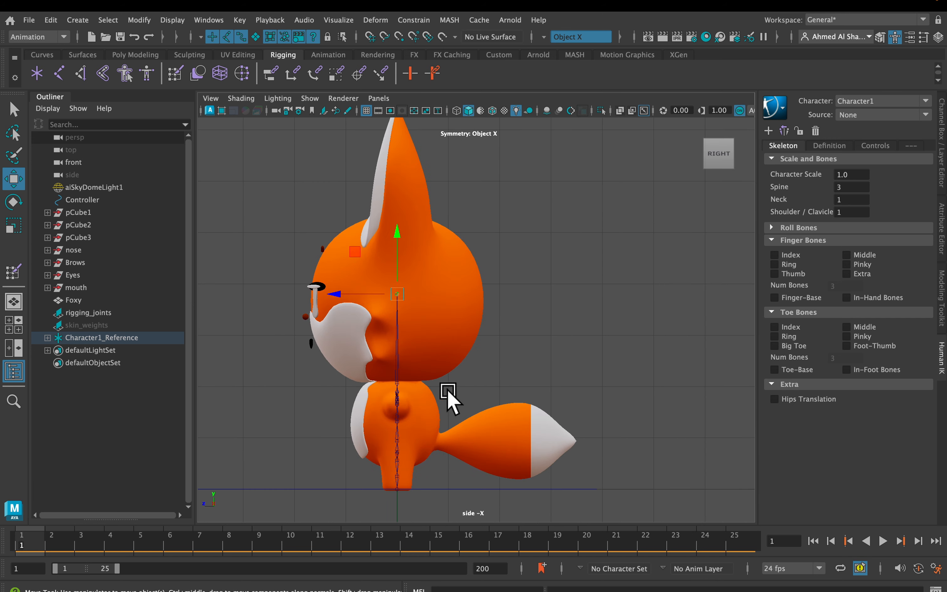
# Step: Expand the Character1_Reference hierarchy and inspect the Character1_Hips, Character1_LeftUpLeg and Character1_RightUpLeg joints in the side view
pyautogui.scroll(6, 448, 393)
pyautogui.scroll(4, 409, 404)
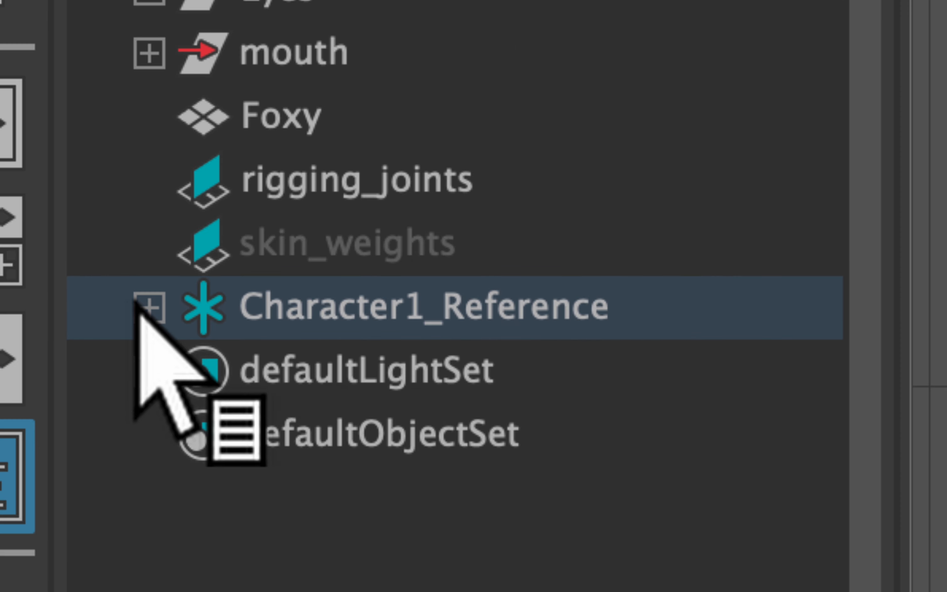
pyautogui.click(114, 307)
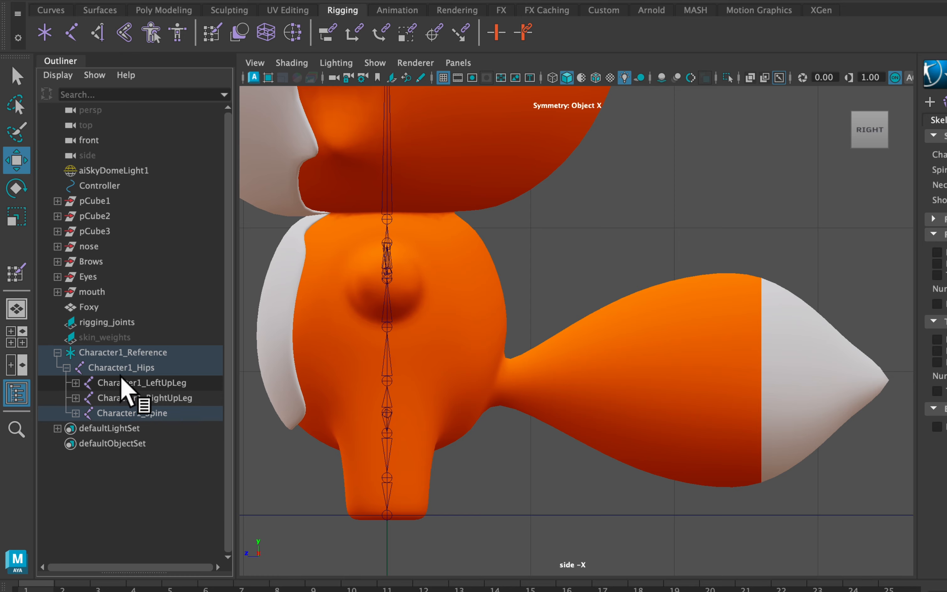
pyautogui.click(123, 371)
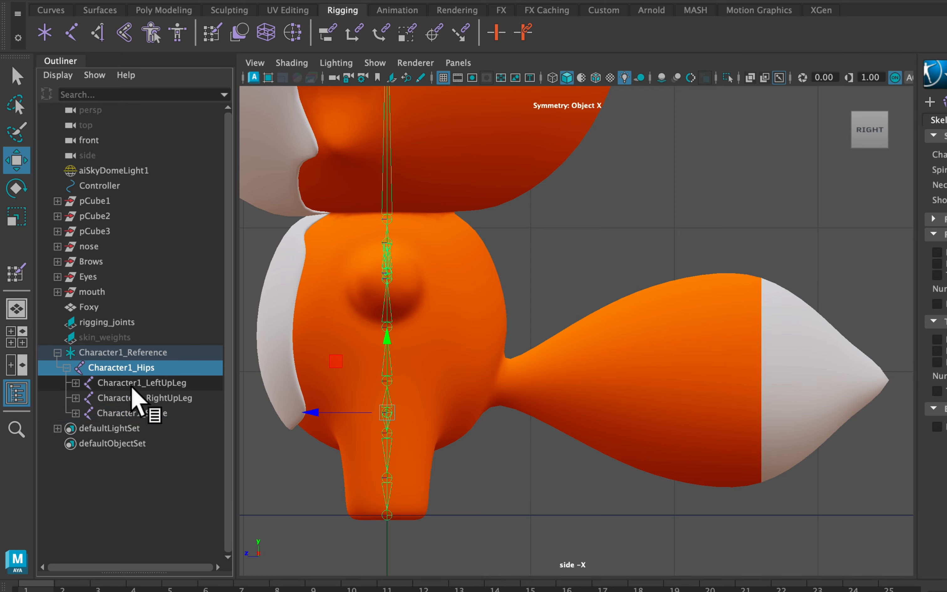
pyautogui.click(133, 386)
pyautogui.click(136, 396)
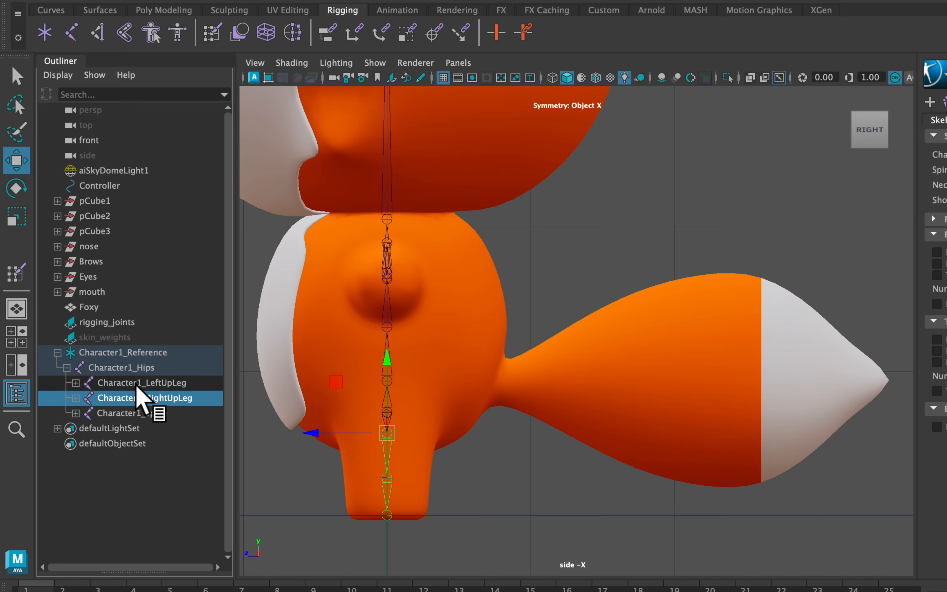
# Step: Select the Character1_Hips joint, switch to the Rigging menu set and open the Create Joints tool settings
pyautogui.click(113, 369)
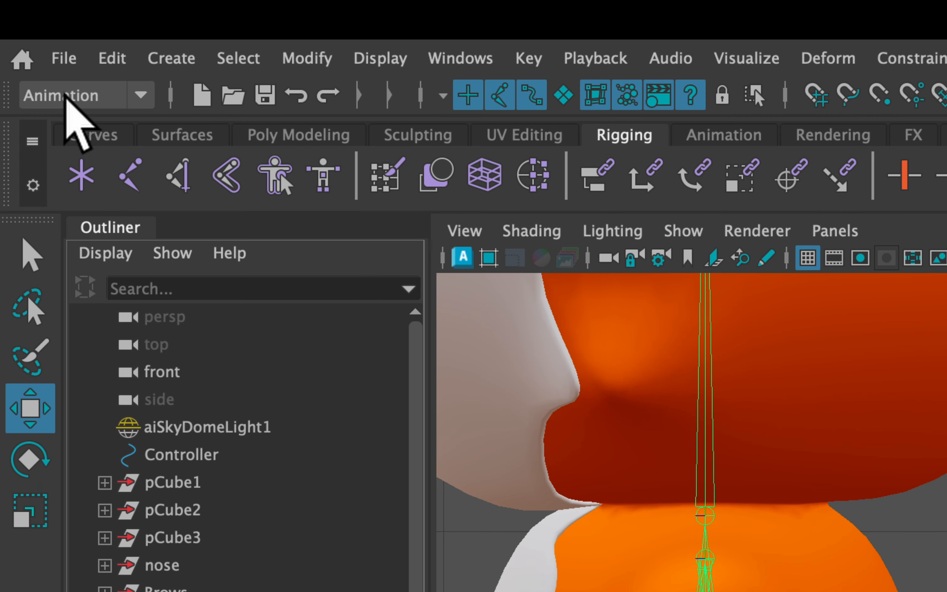
pyautogui.click(57, 95)
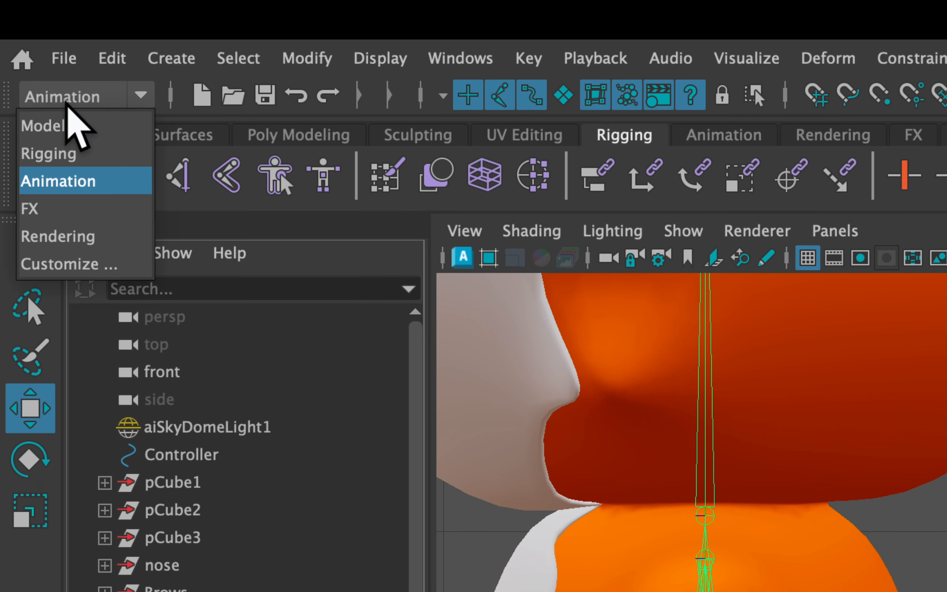
pyautogui.click(58, 154)
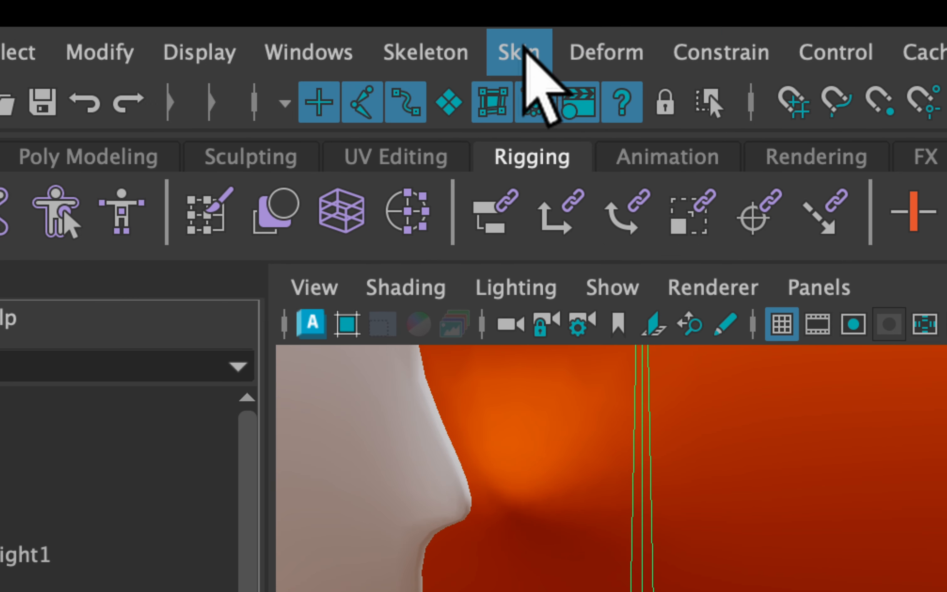
pyautogui.click(569, 64)
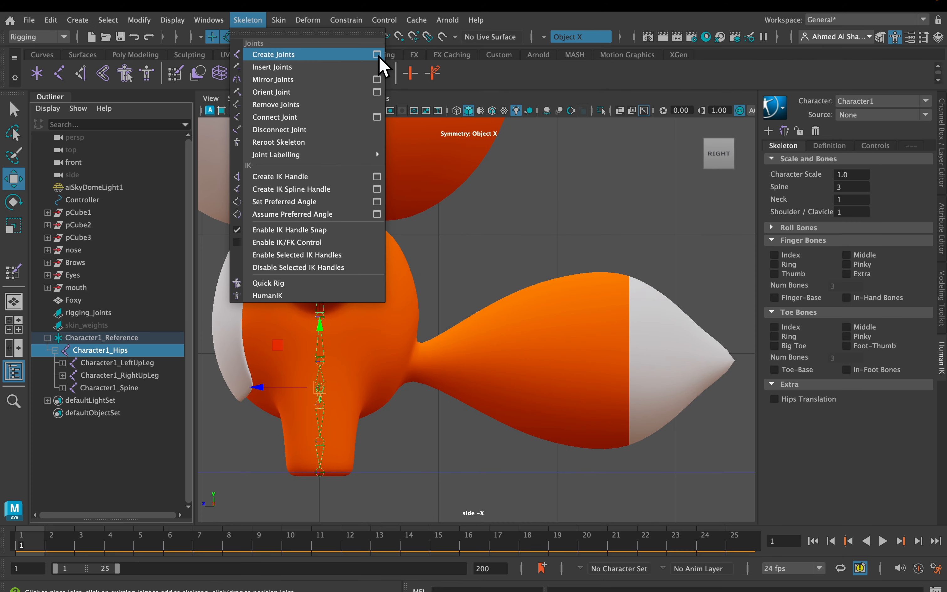
pyautogui.click(813, 157)
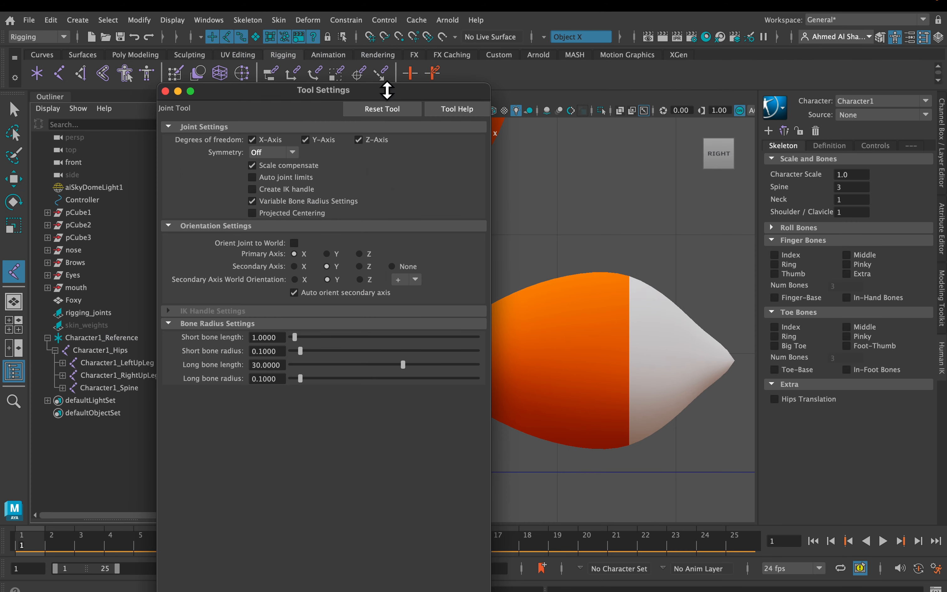
pyautogui.moveTo(377, 111); pyautogui.dragTo(812, 76)
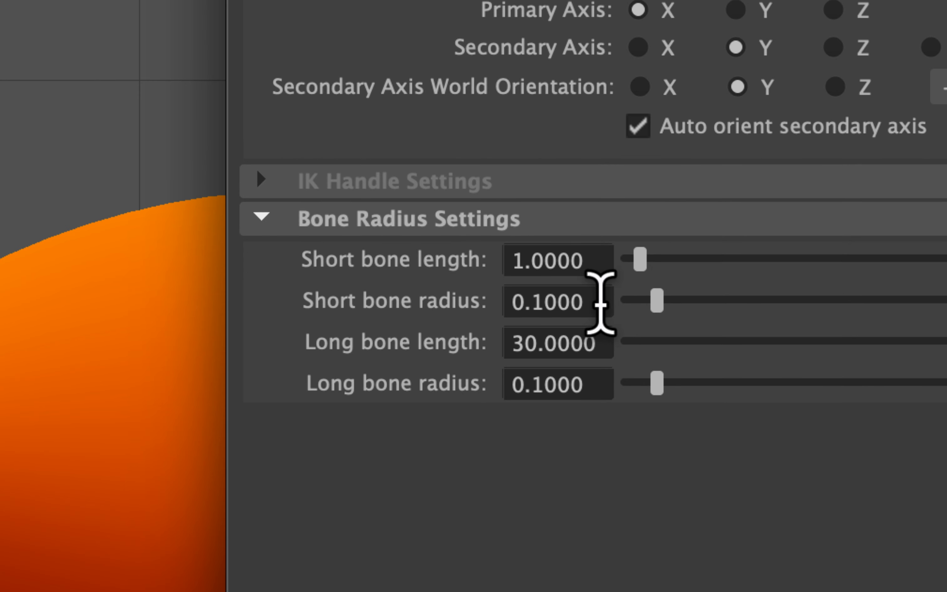
# Step: Set both the short and long bone radius to 0.1 for the Joint Tool and close its settings
pyautogui.moveTo(601, 303); pyautogui.dragTo(490, 301)
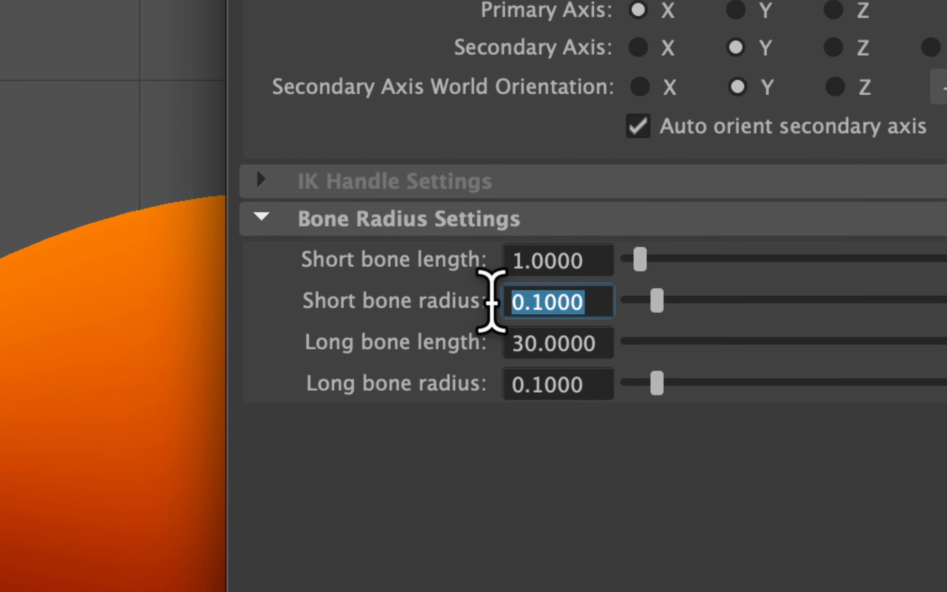
pyautogui.write('0.')
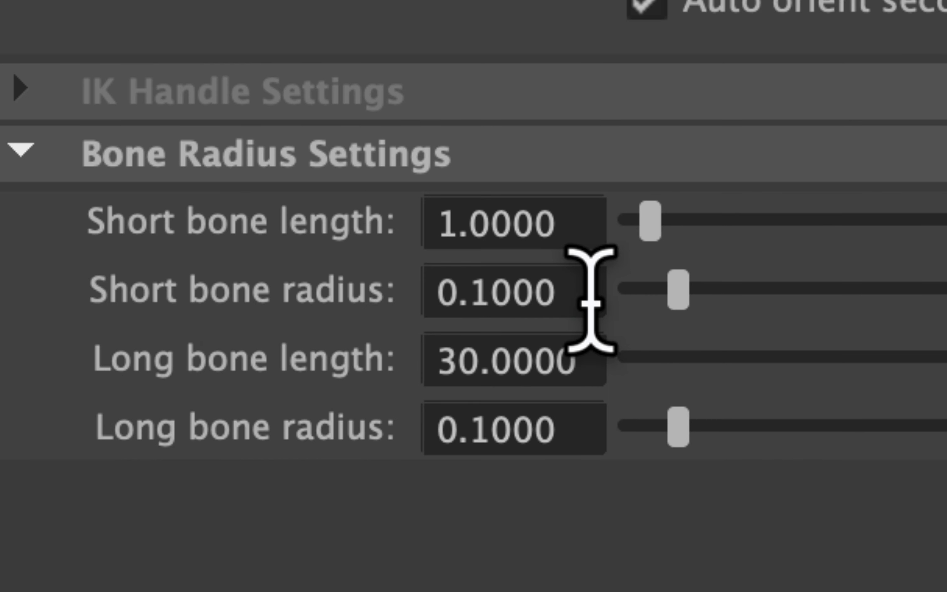
pyautogui.moveTo(606, 305); pyautogui.dragTo(505, 305)
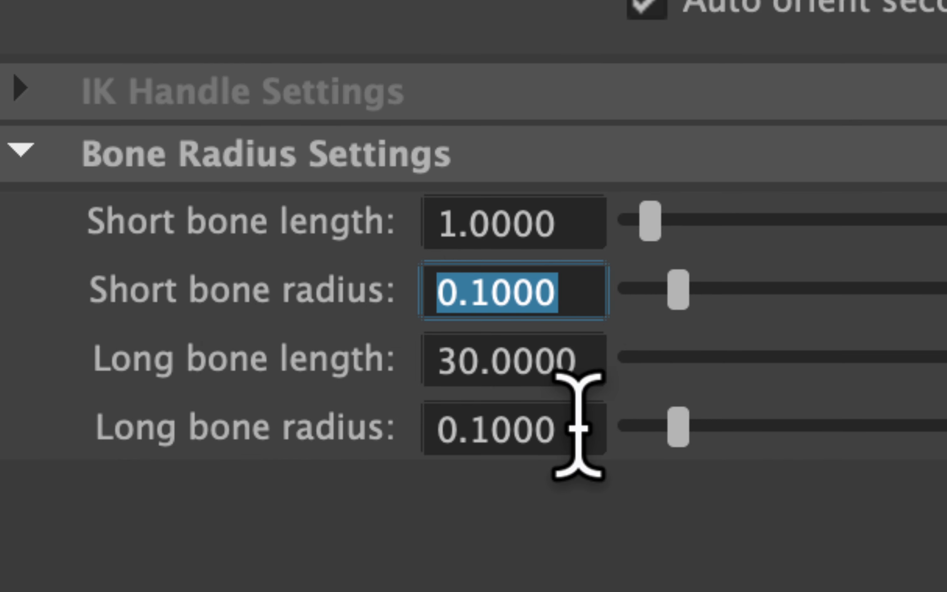
pyautogui.moveTo(578, 427); pyautogui.dragTo(391, 405)
pyautogui.write('0.1')
pyautogui.press('Return')
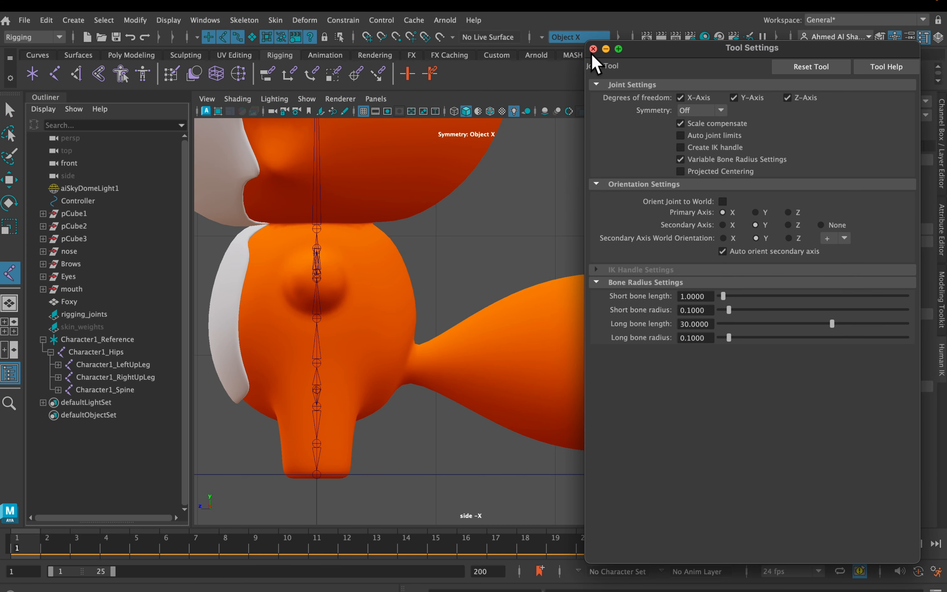
pyautogui.click(593, 48)
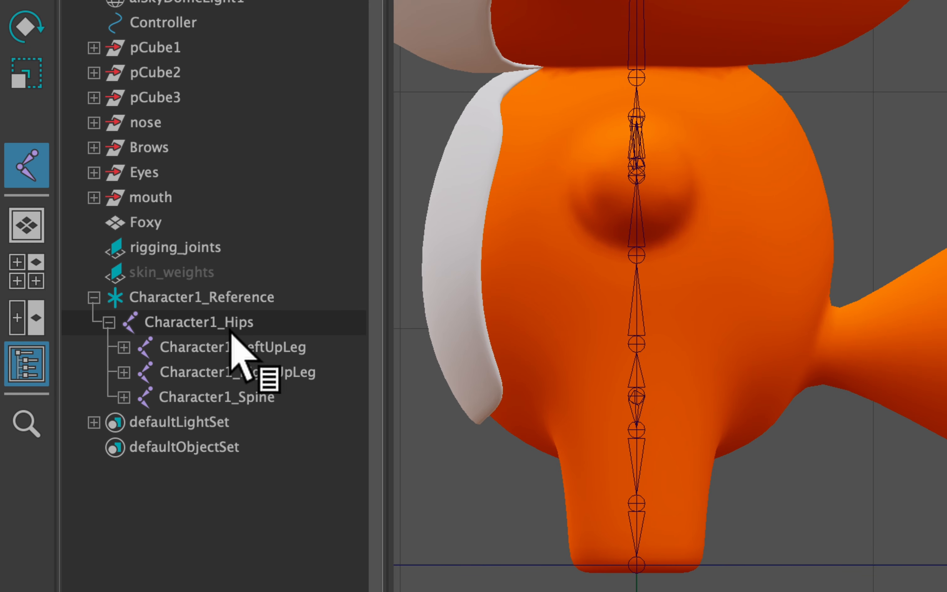
# Step: Add a chain of six joints under Character1_Hips, running along the tail's centreline from its base to its tip in the side view
pyautogui.click(218, 323)
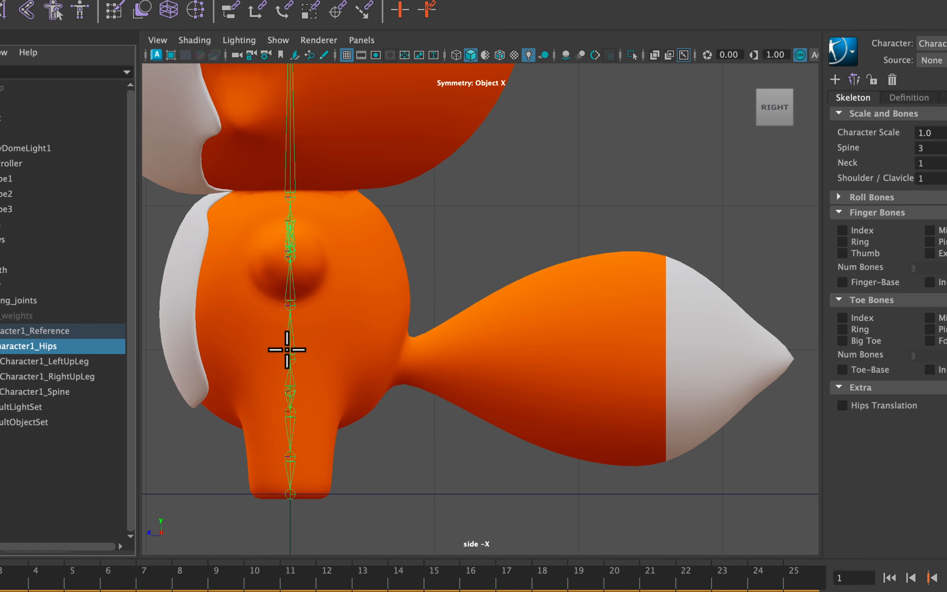
pyautogui.scroll(3, 290, 363)
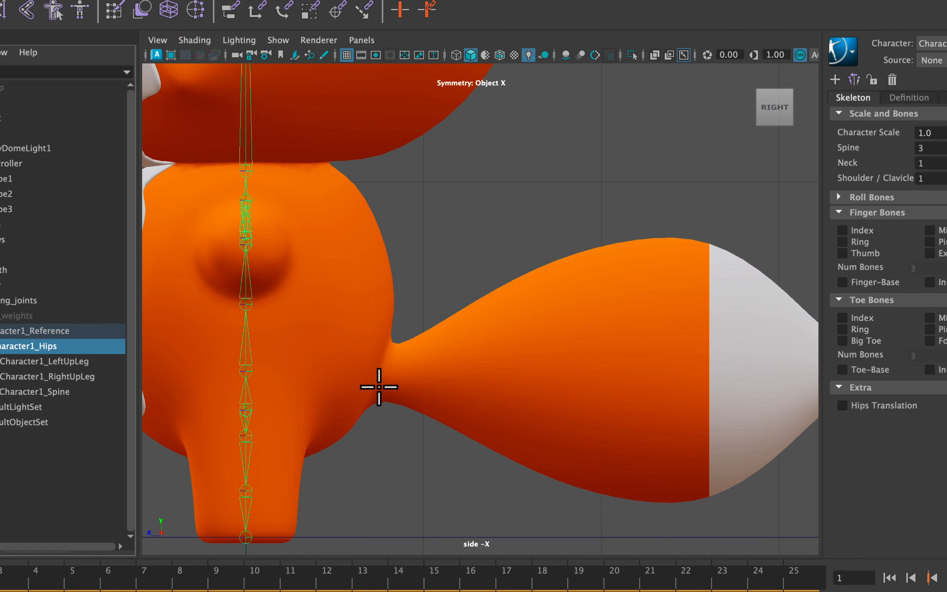
pyautogui.click(386, 368)
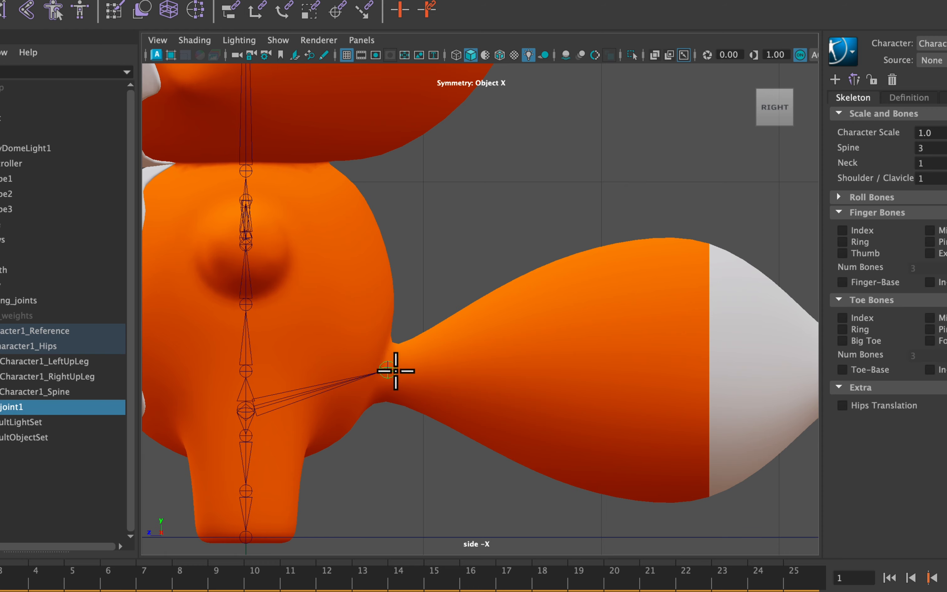
pyautogui.keyDown('alt'); pyautogui.moveTo(520, 355); pyautogui.dragTo(449, 333, button='middle'); pyautogui.keyUp('alt')
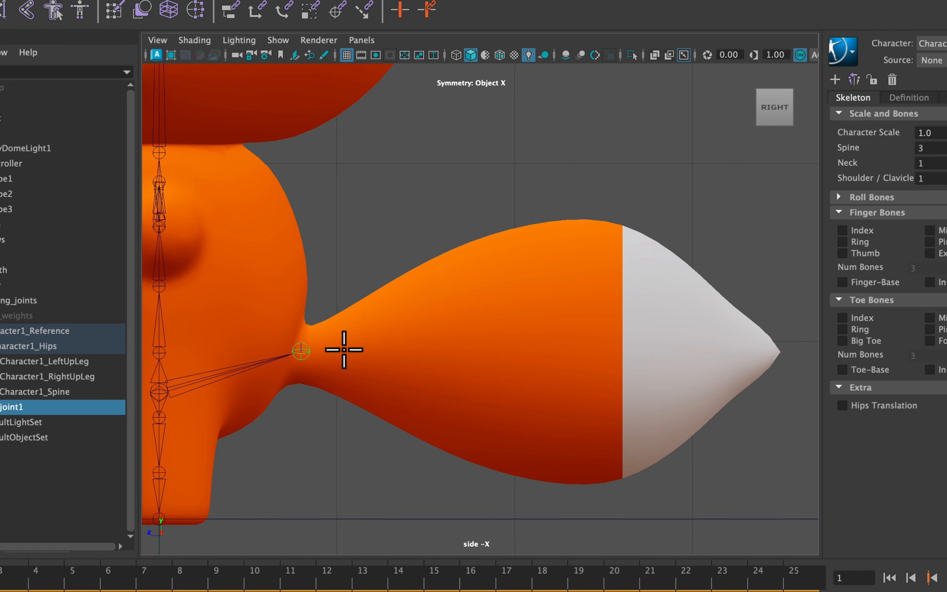
pyautogui.click(391, 351)
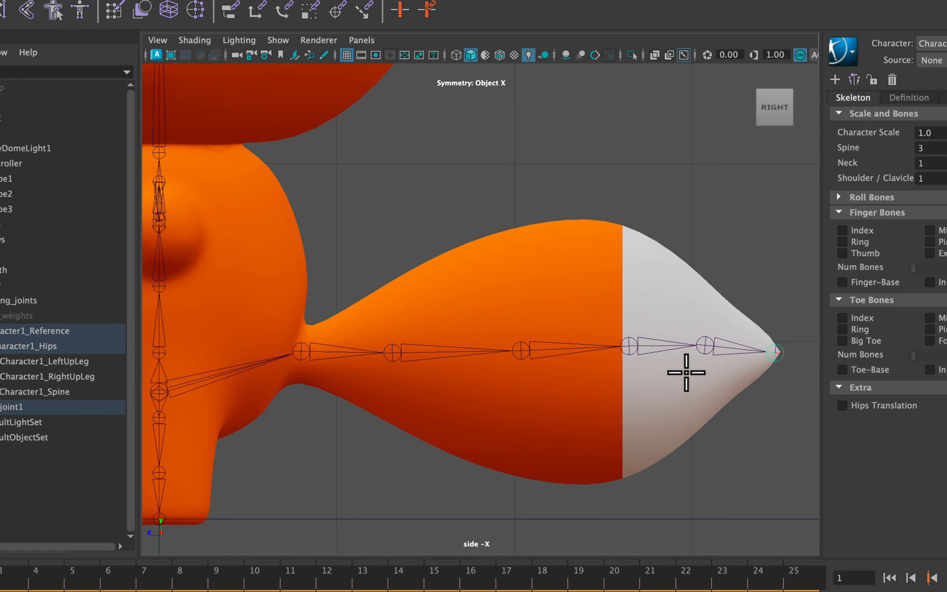
# Step: Switch to a full-size front view of the fox and frame its head and ears
pyautogui.scroll(-10, 686, 377)
pyautogui.scroll(1, 479, 250)
pyautogui.keyDown('alt'); pyautogui.moveTo(462, 232); pyautogui.dragTo(530, 394, button='middle'); pyautogui.keyUp('alt')
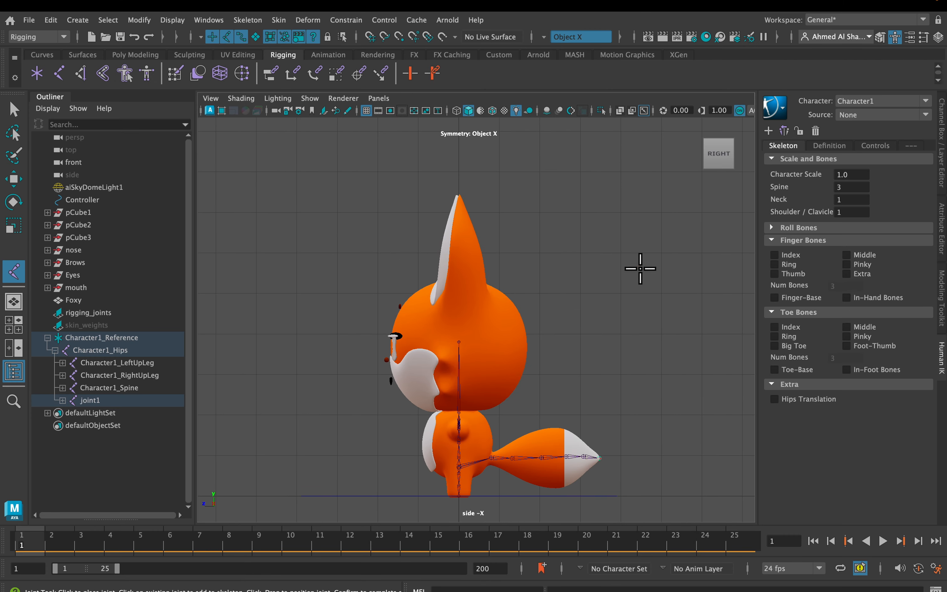
pyautogui.press('space')
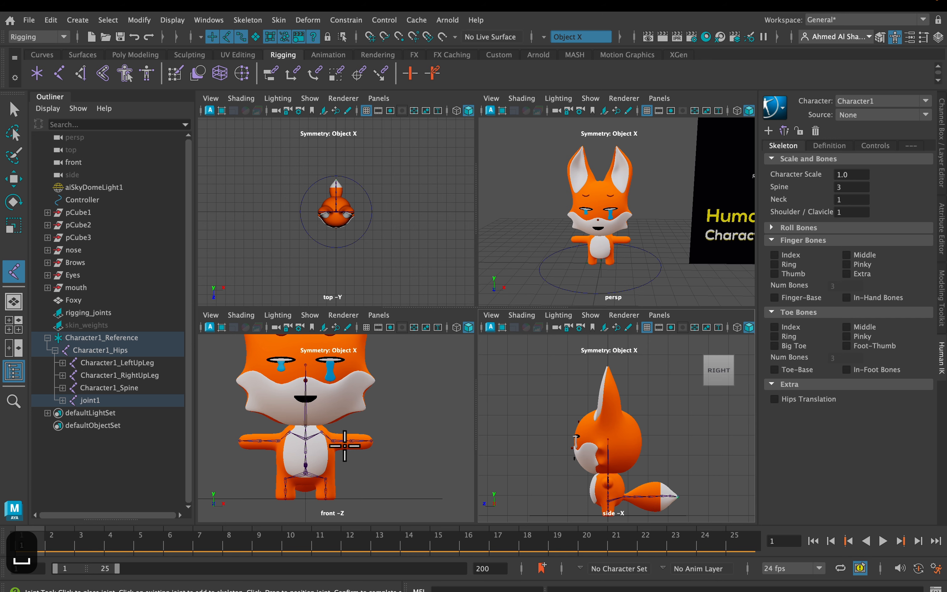
pyautogui.press('space')
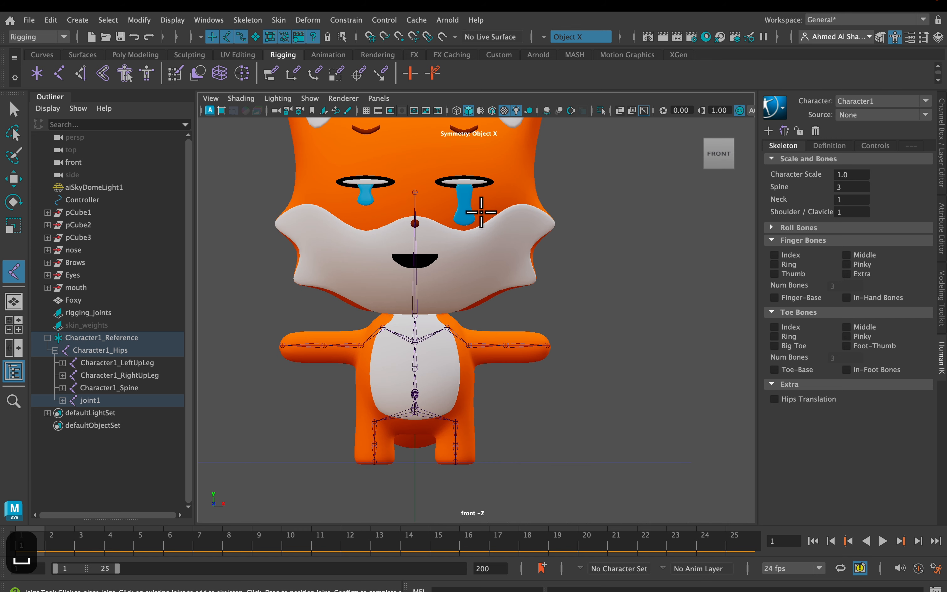
pyautogui.keyDown('alt'); pyautogui.moveTo(482, 213); pyautogui.dragTo(507, 365, button='middle'); pyautogui.keyUp('alt')
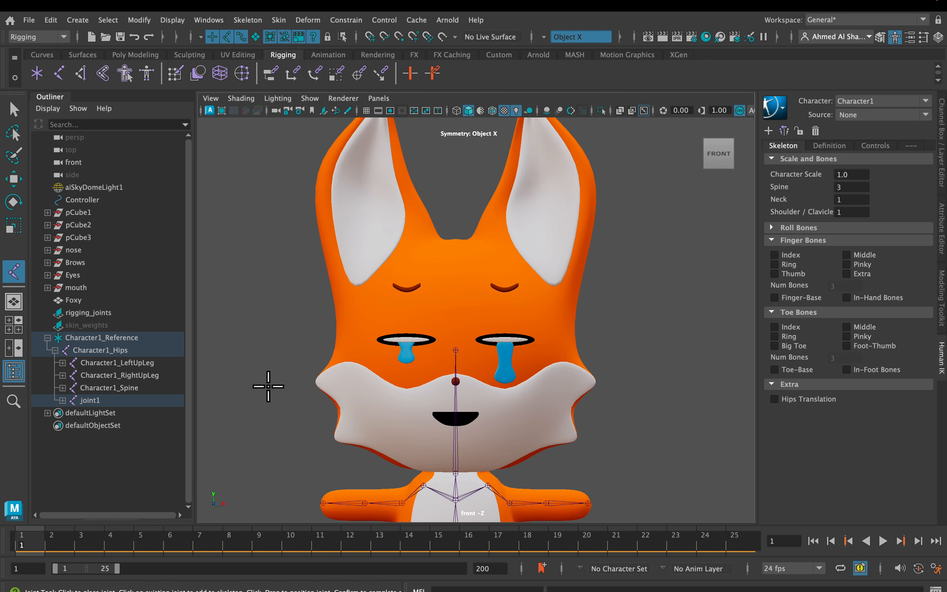
pyautogui.scroll(5, 436, 387)
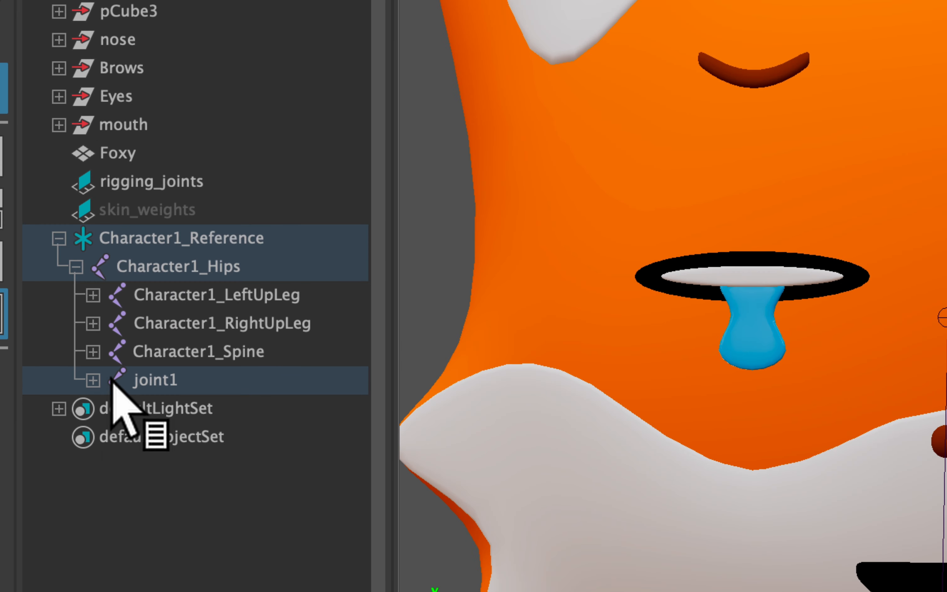
# Step: Expand the new tail joint chain under Character1_Hips from joint1 down to joint6
pyautogui.click(92, 380)
pyautogui.click(110, 407)
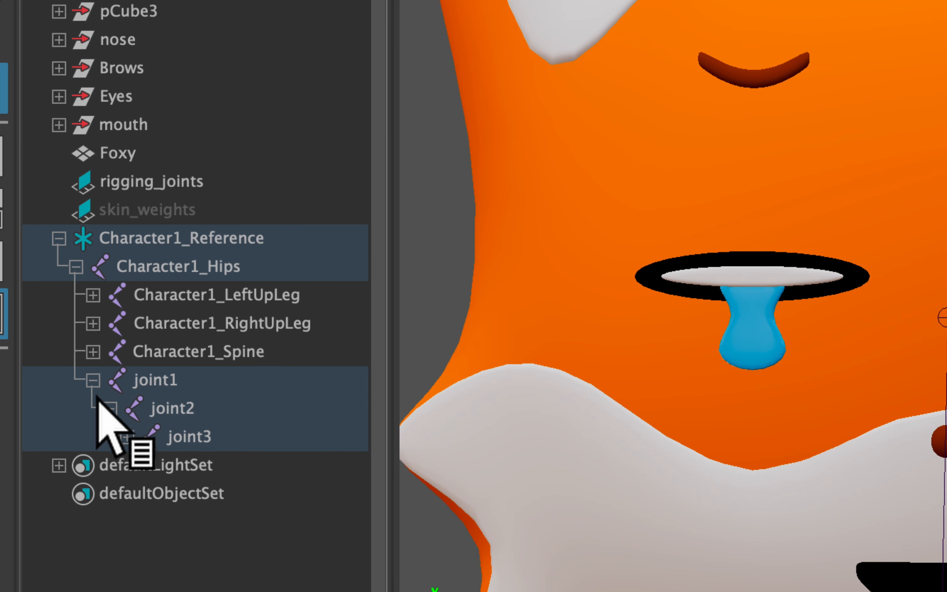
pyautogui.click(93, 379)
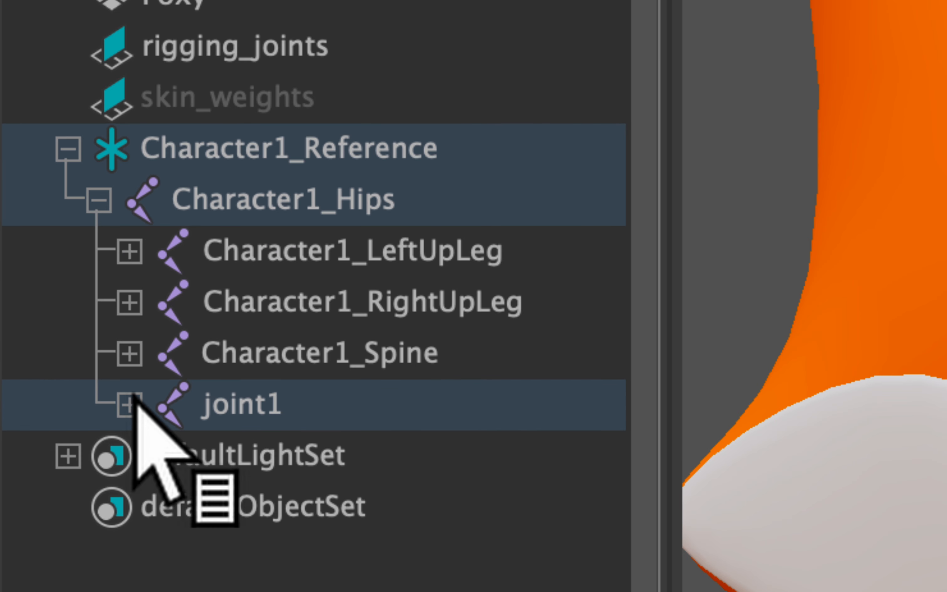
pyautogui.click(77, 380)
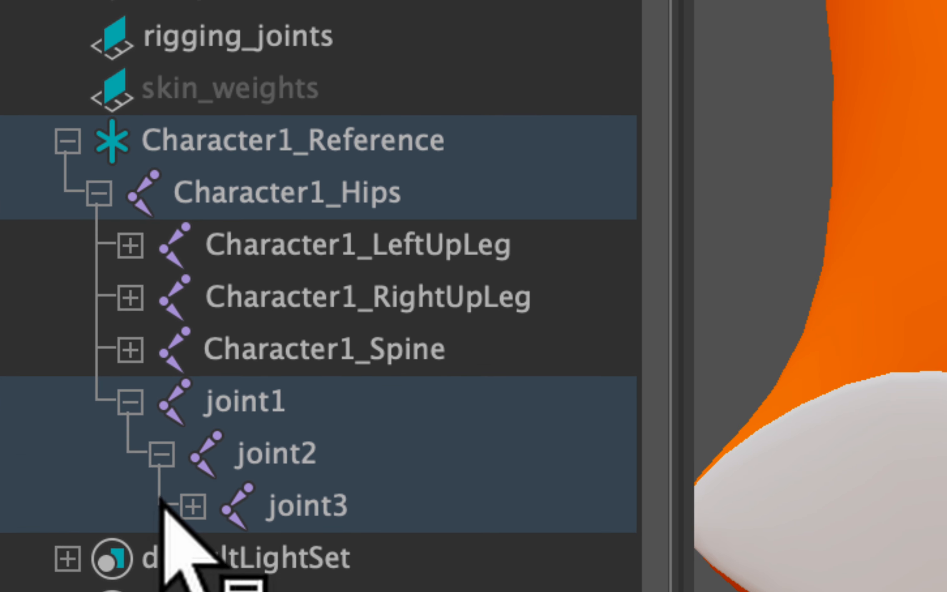
pyautogui.click(191, 507)
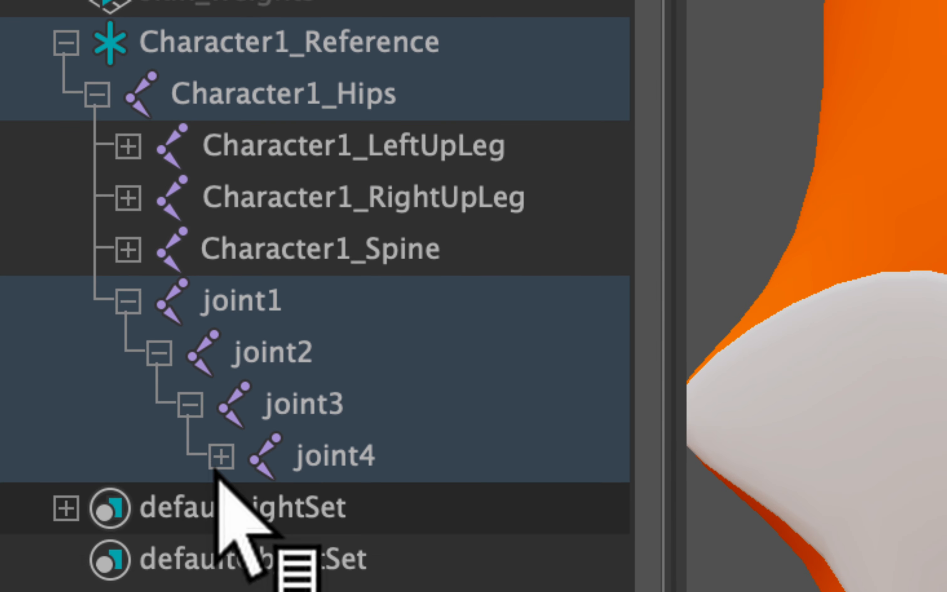
pyautogui.click(221, 557)
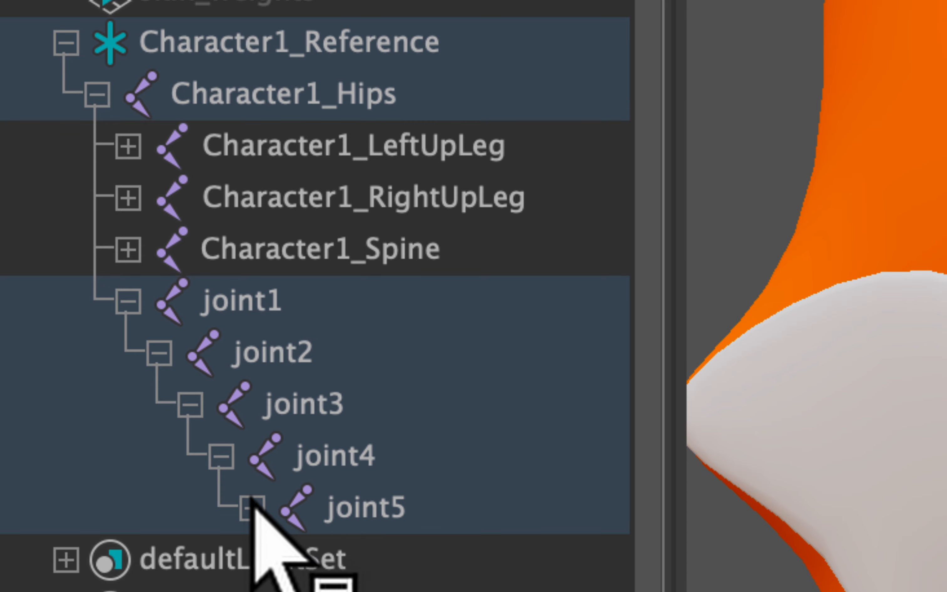
pyautogui.click(252, 508)
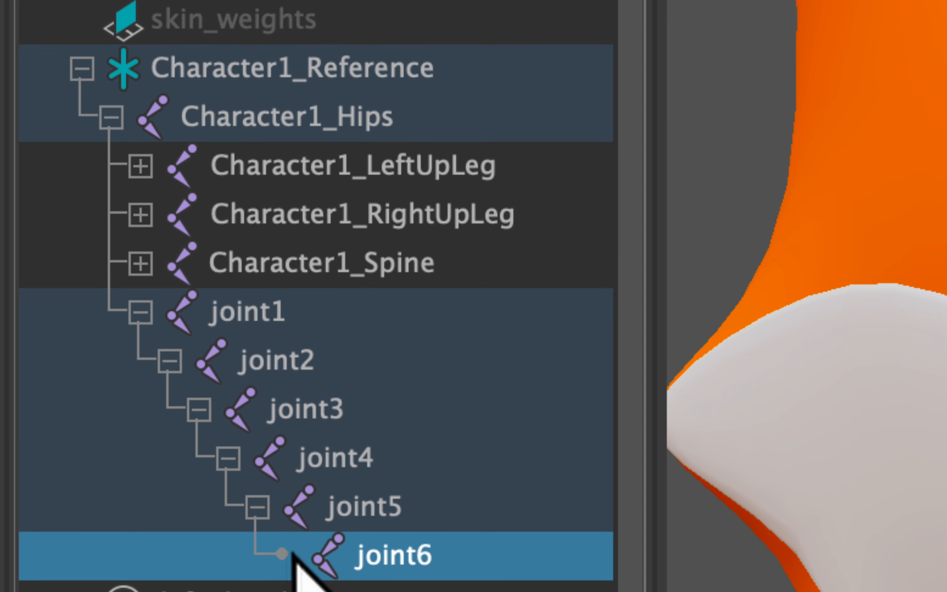
# Step: Rename joint1 at the base of the tail chain to tail1
pyautogui.moveTo(293, 552); pyautogui.dragTo(272, 391, button='middle')
pyautogui.moveTo(277, 305); pyautogui.dragTo(260, 370, button='middle')
pyautogui.moveTo(260, 172); pyautogui.dragTo(247, 12, button='middle')
pyautogui.doubleClick(247, 14)
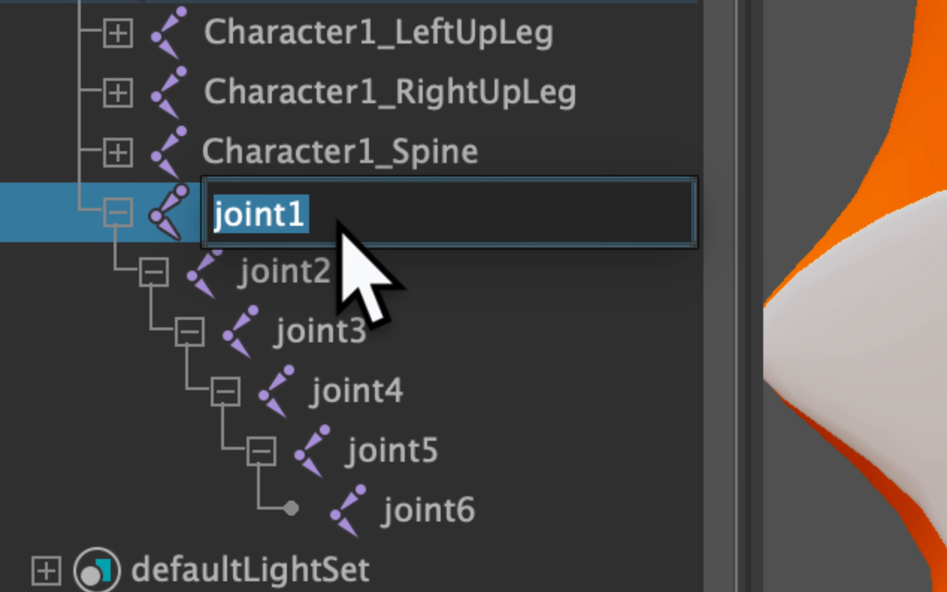
pyautogui.write('tail1')
pyautogui.press('Return')
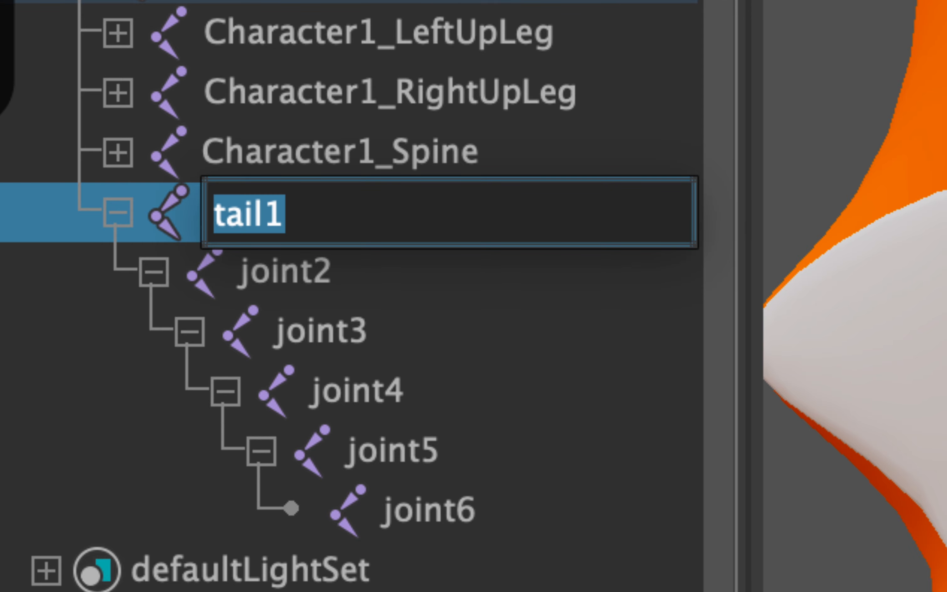
# Step: Rename joint2, the second joint of the tail chain, to tail2
pyautogui.doubleClick(315, 272)
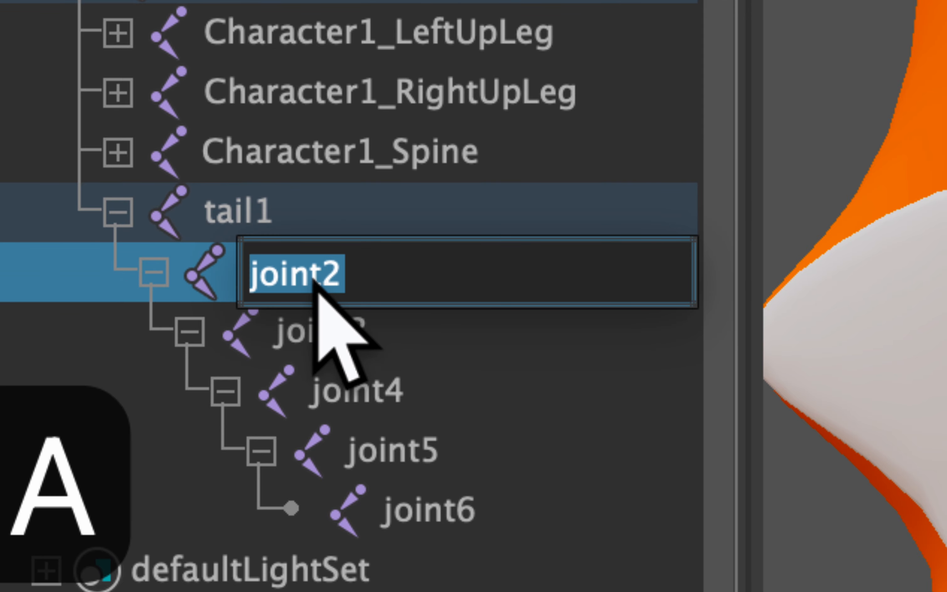
pyautogui.write('tail1')
pyautogui.press('BackSpace')
pyautogui.write('2')
pyautogui.press('Return')
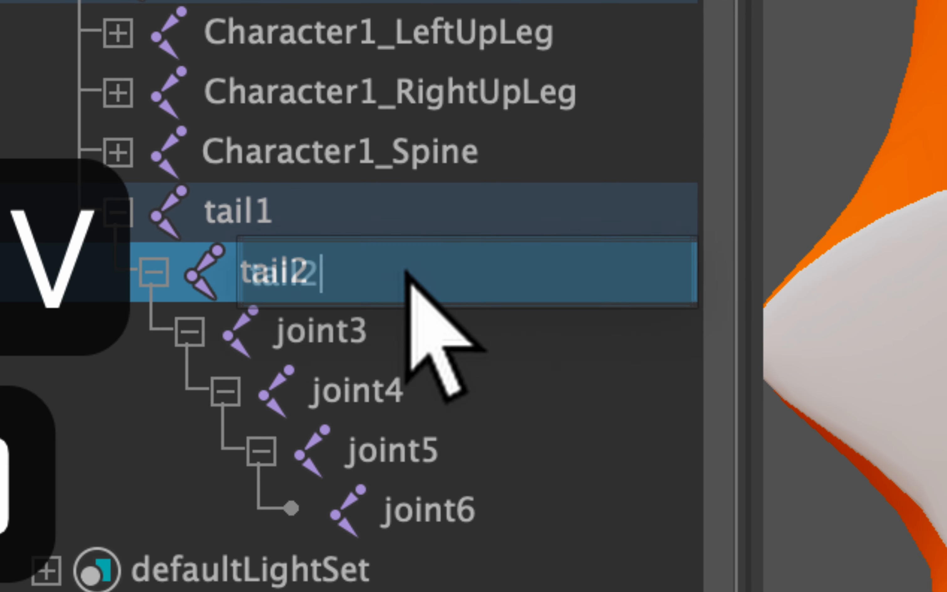
# Step: Rename joint3, the third joint of the tail chain, to tail3
pyautogui.click(374, 327)
pyautogui.doubleClick(373, 327)
pyautogui.write('tail1')
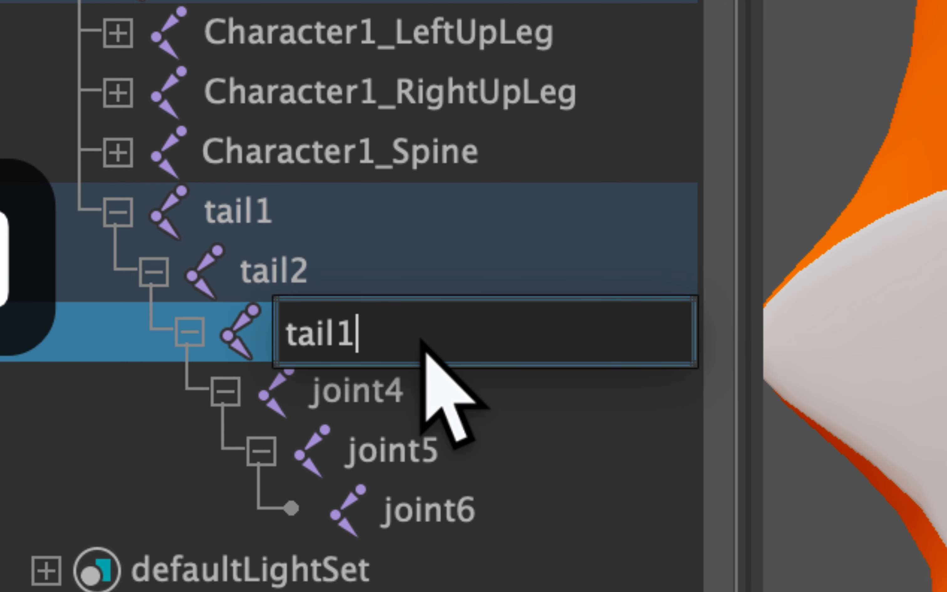
pyautogui.press('BackSpace')
pyautogui.write('3')
pyautogui.press('Return')
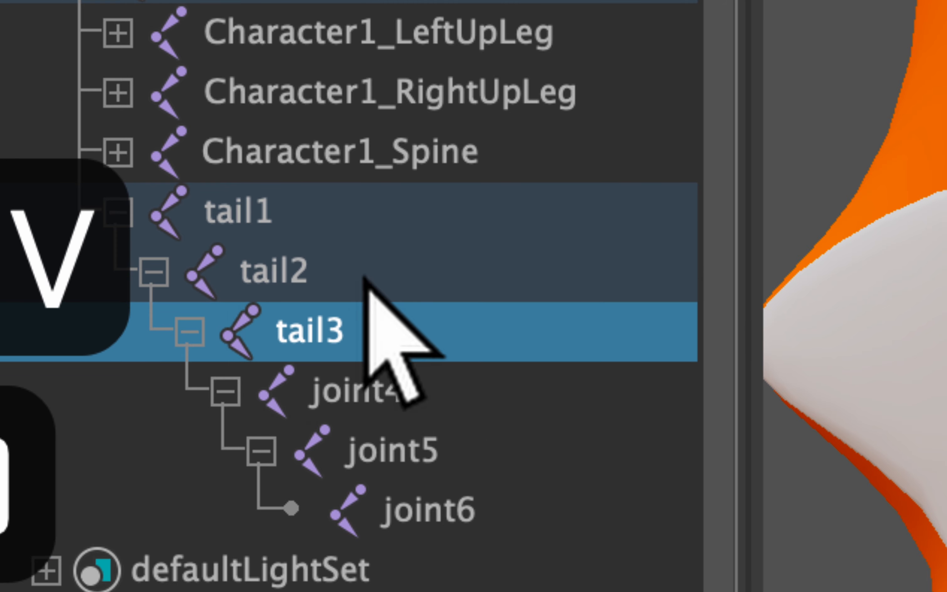
# Step: Rename joint4, the fourth joint of the tail chain, to tail4
pyautogui.doubleClick(399, 394)
pyautogui.write('tail1')
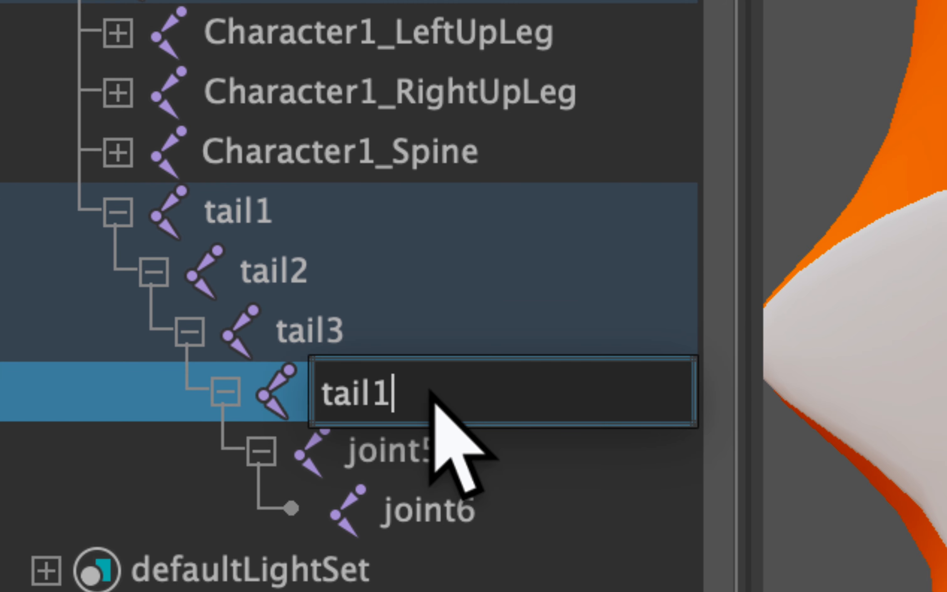
pyautogui.press('BackSpace')
pyautogui.write('4')
pyautogui.press('Return')
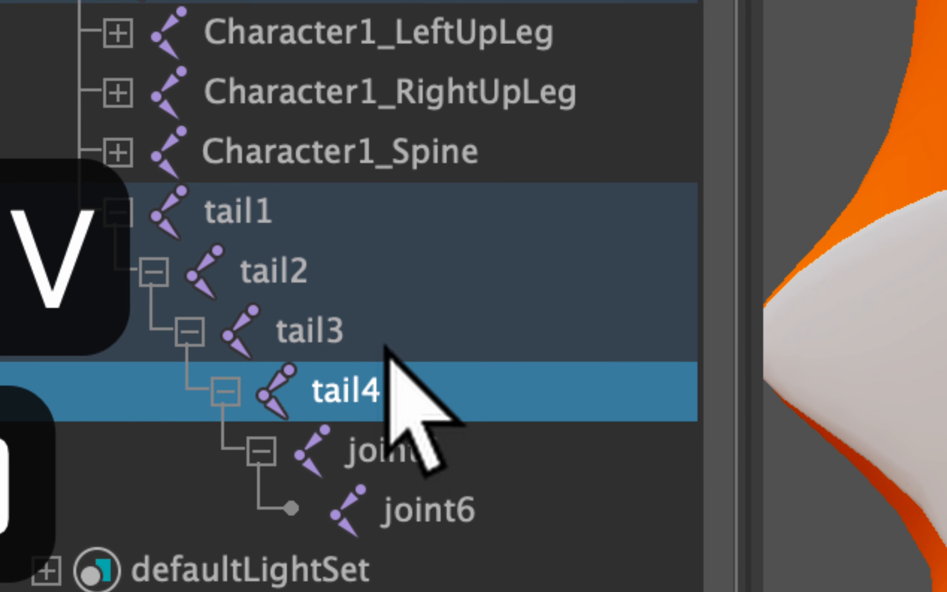
# Step: Rename joint5, the fifth joint of the tail chain, to tail5
pyautogui.doubleClick(415, 446)
pyautogui.write('tail1')
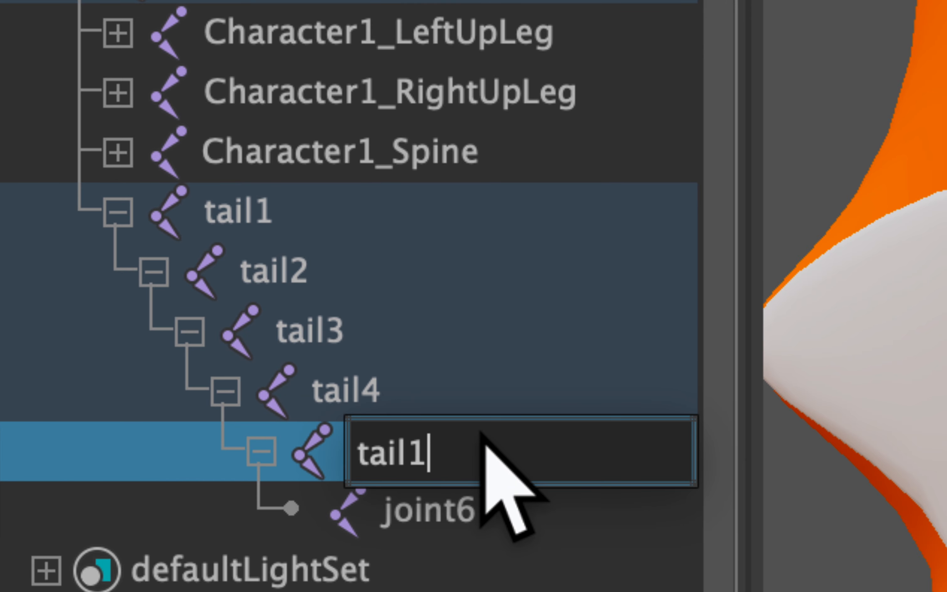
pyautogui.press('BackSpace')
pyautogui.write('5')
pyautogui.press('Return')
# Step: Rename joint6, the last joint of the tail chain, to tail6
pyautogui.doubleClick(462, 508)
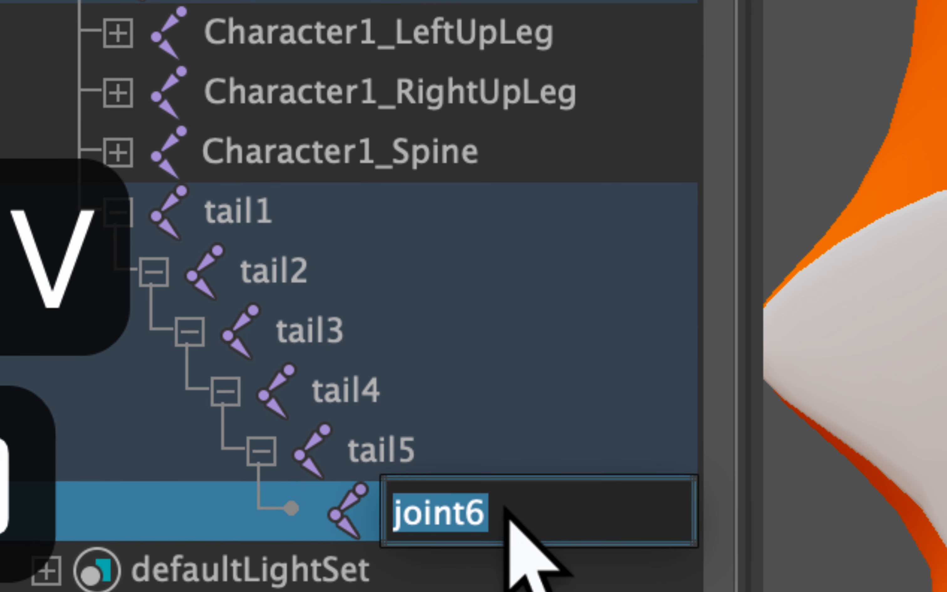
pyautogui.write('tail6')
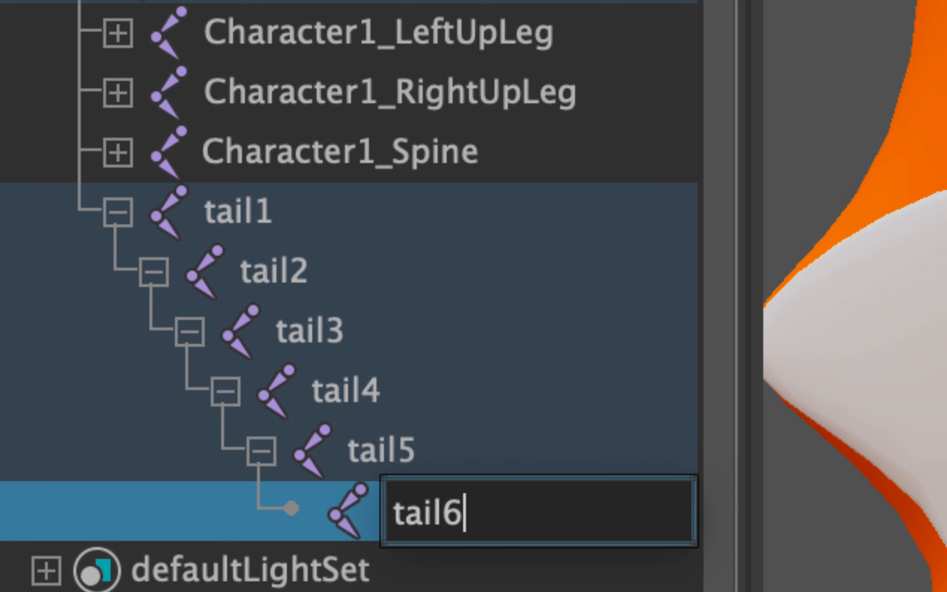
pyautogui.press('Return')
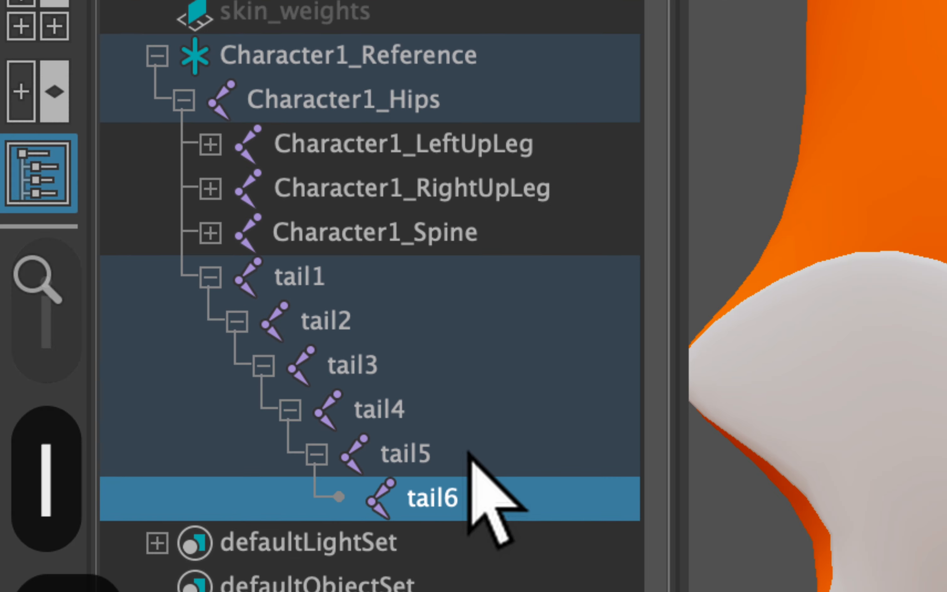
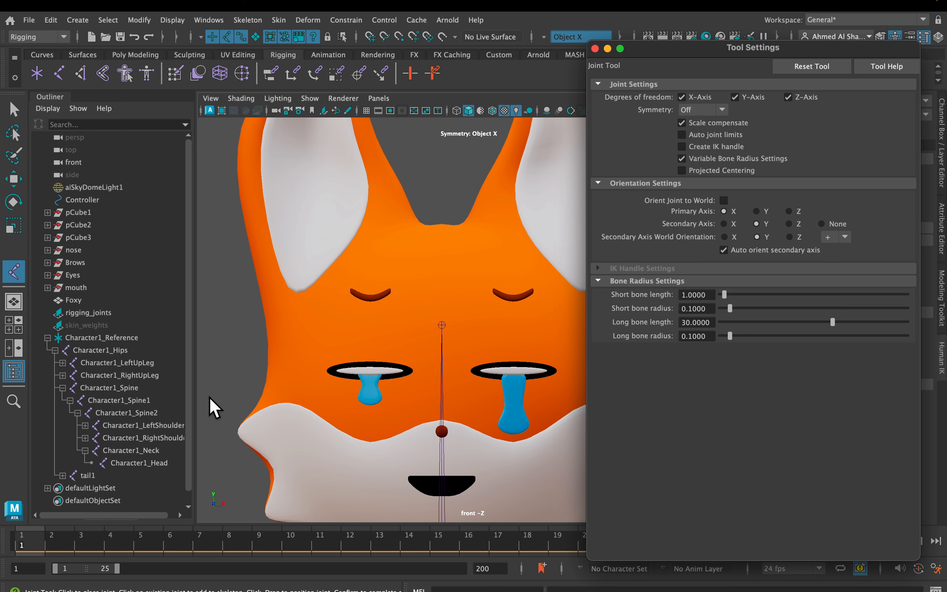
# Step: Add a child joint to Character1_Head at the base of the fox's ear on the positive X side
pyautogui.keyDown('alt'); pyautogui.moveTo(374, 313); pyautogui.dragTo(275, 296, button='middle'); pyautogui.keyUp('alt')
pyautogui.click(133, 462)
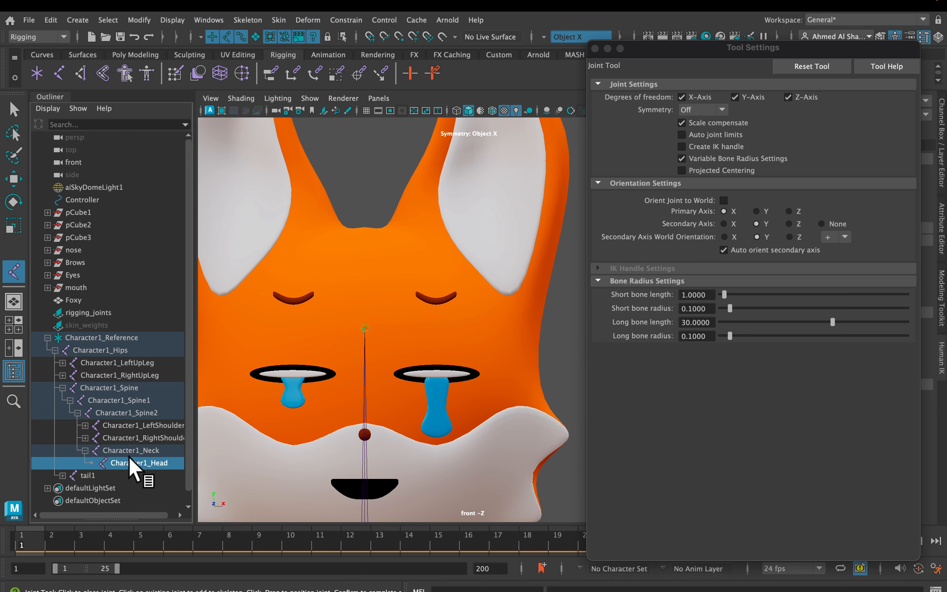
pyautogui.keyDown('alt'); pyautogui.moveTo(391, 285); pyautogui.dragTo(359, 311, button='middle'); pyautogui.keyUp('alt')
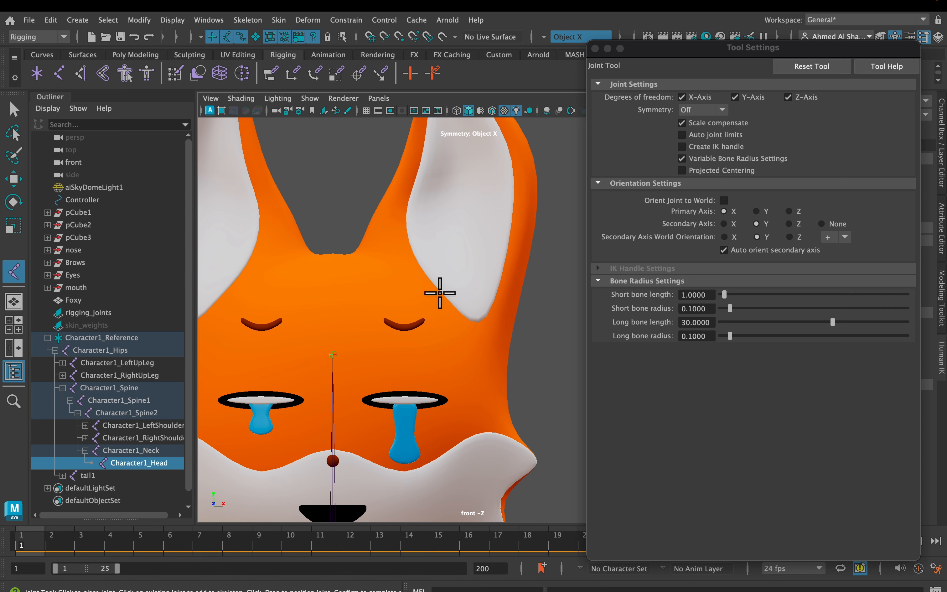
pyautogui.click(437, 294)
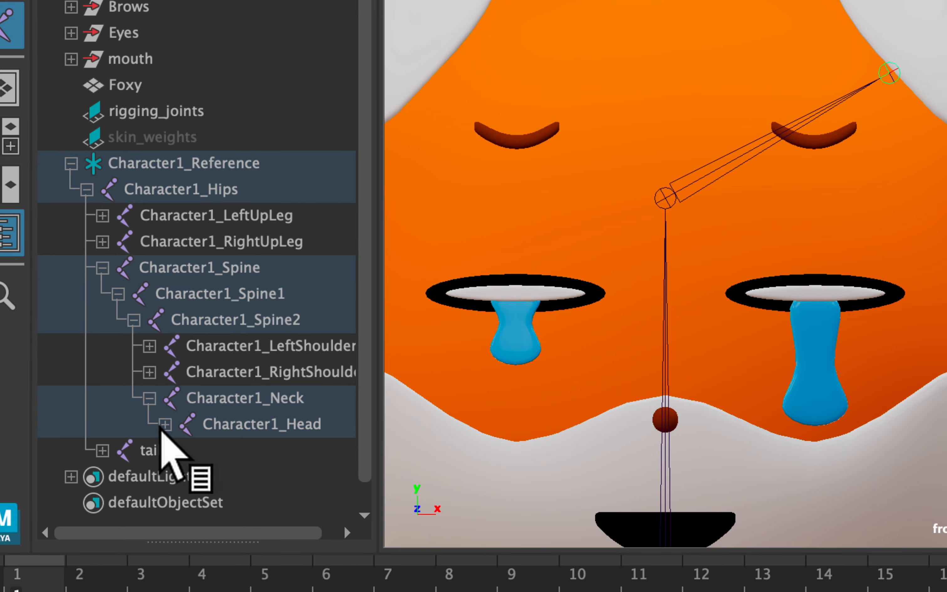
# Step: Rename the new joint under Character1_Head to ear1
pyautogui.click(93, 462)
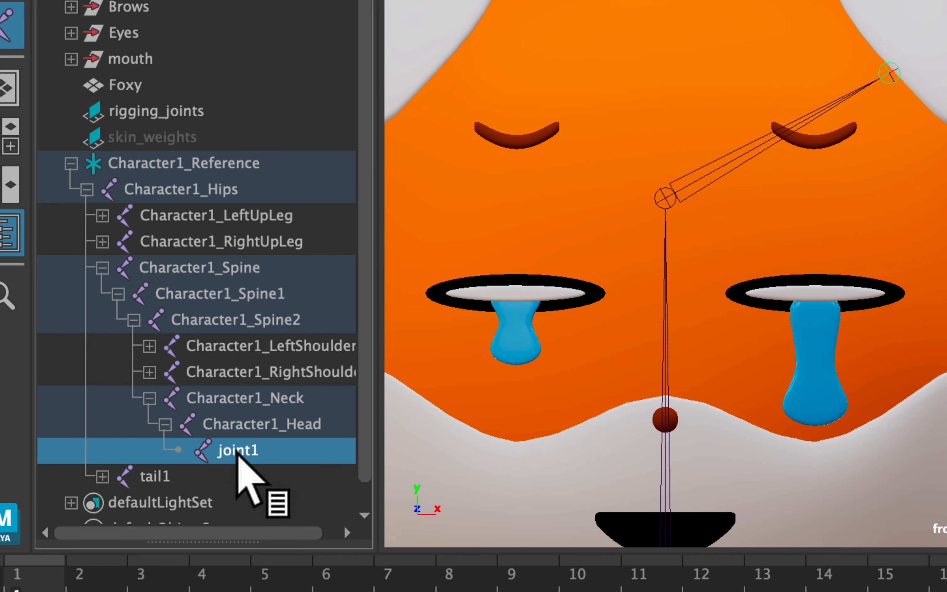
pyautogui.doubleClick(239, 459)
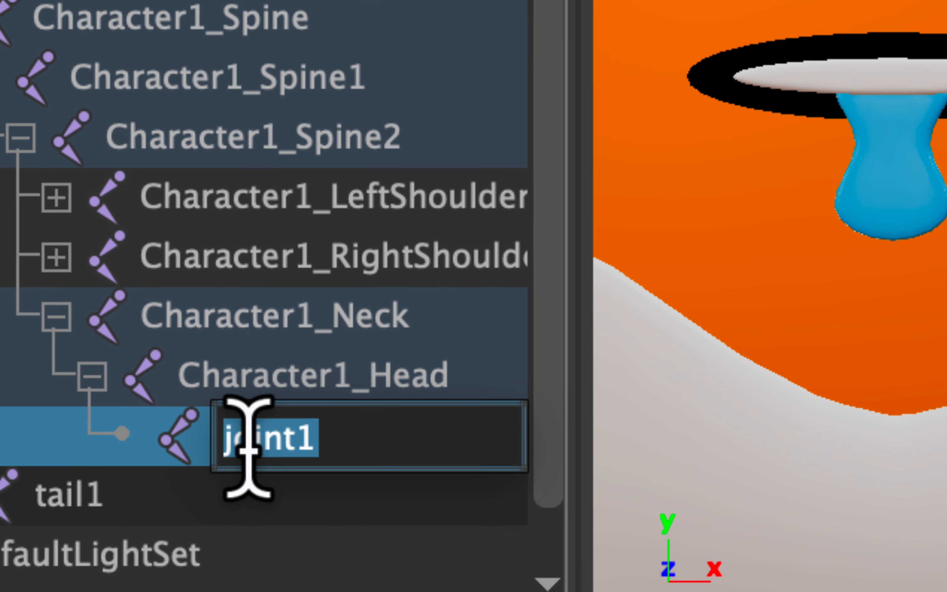
pyautogui.write('ear')
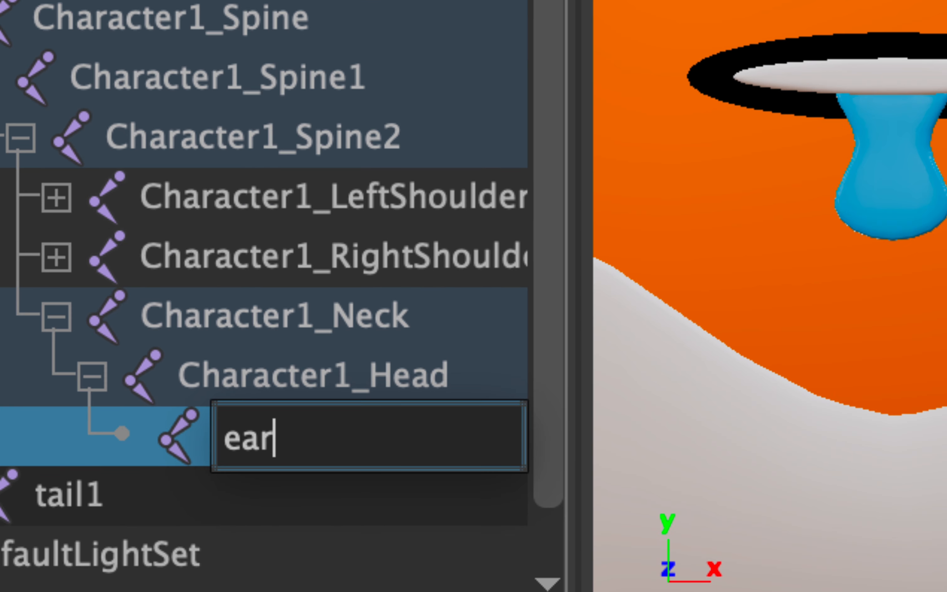
pyautogui.write('1')
pyautogui.press('Return')
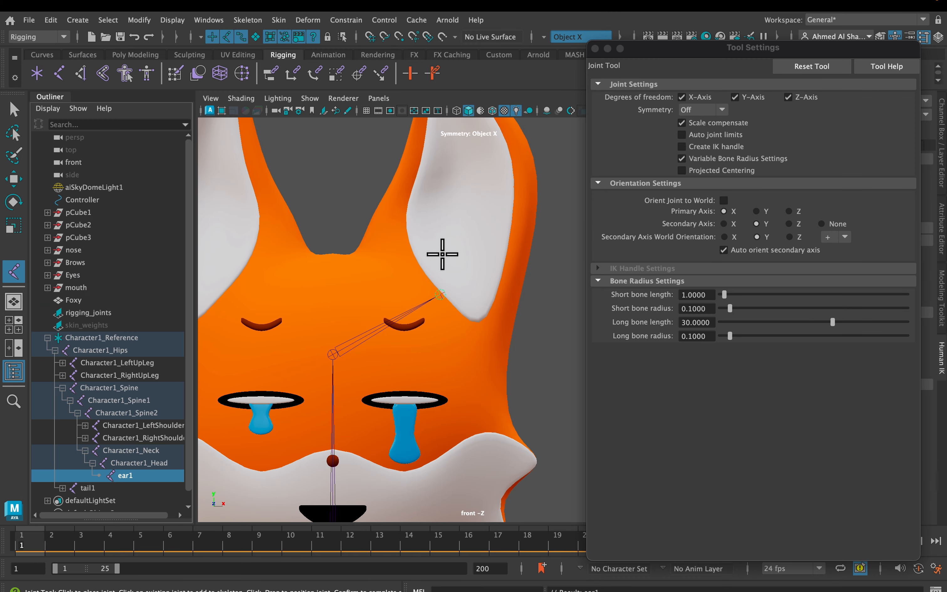
# Step: Extend the ear chain from ear1 with a joint at the middle of the ear and another at its tip
pyautogui.keyDown('alt'); pyautogui.moveTo(440, 247); pyautogui.dragTo(433, 290, button='middle'); pyautogui.keyUp('alt')
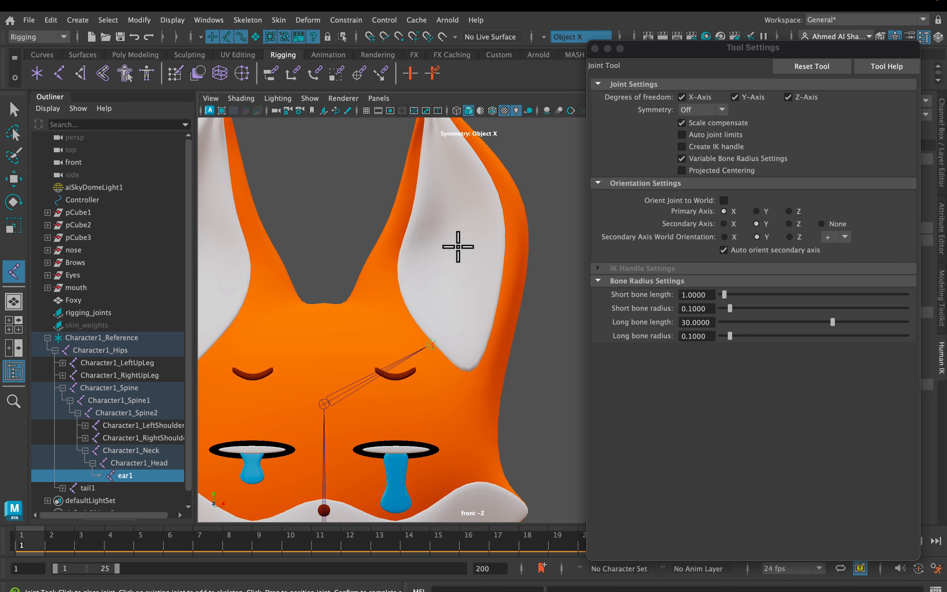
pyautogui.click(458, 247)
pyautogui.keyDown('alt'); pyautogui.moveTo(473, 205); pyautogui.dragTo(452, 294, button='middle'); pyautogui.keyUp('alt')
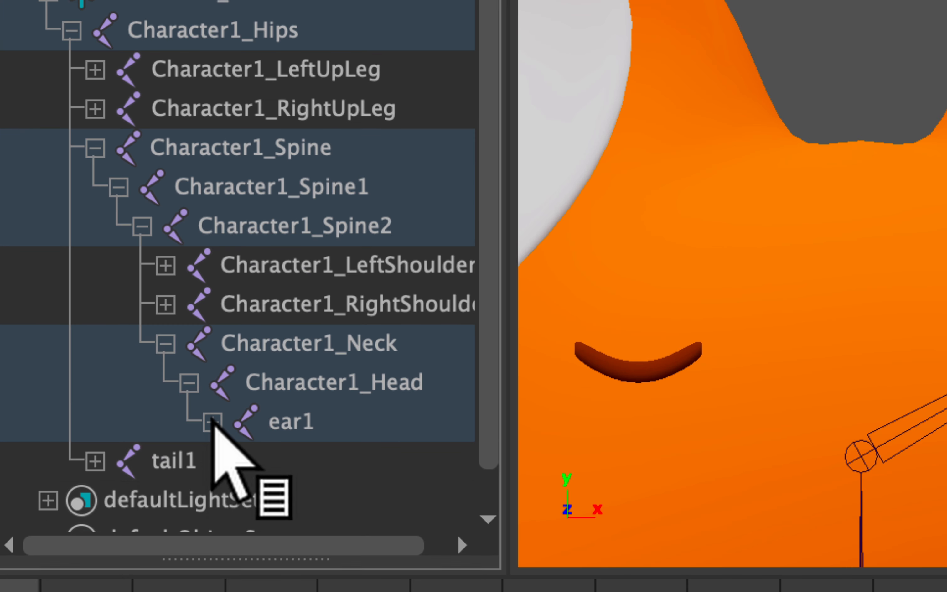
# Step: Expand the ear chain and rename joint1, the middle ear joint below ear1, to ear2
pyautogui.click(100, 475)
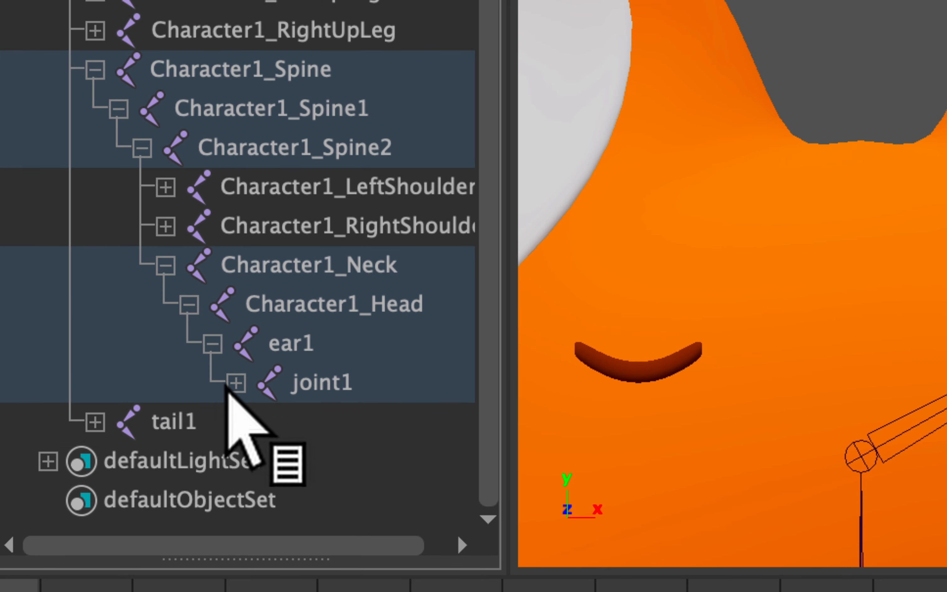
pyautogui.click(236, 382)
pyautogui.click(326, 379)
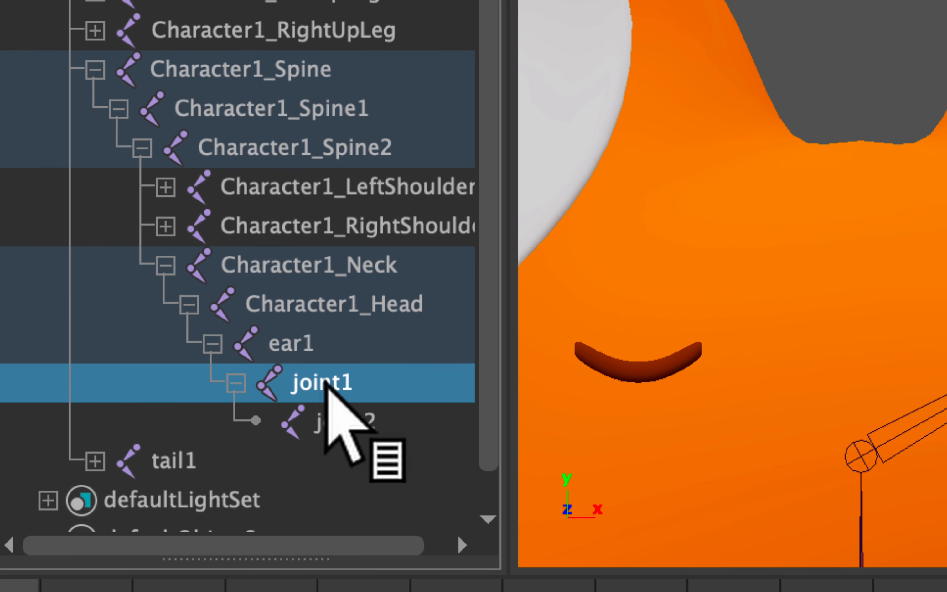
pyautogui.doubleClick(325, 381)
pyautogui.write('ear2')
pyautogui.press('Return')
# Step: Rename joint2, the joint at the ear tip, to ear3
pyautogui.click(337, 421)
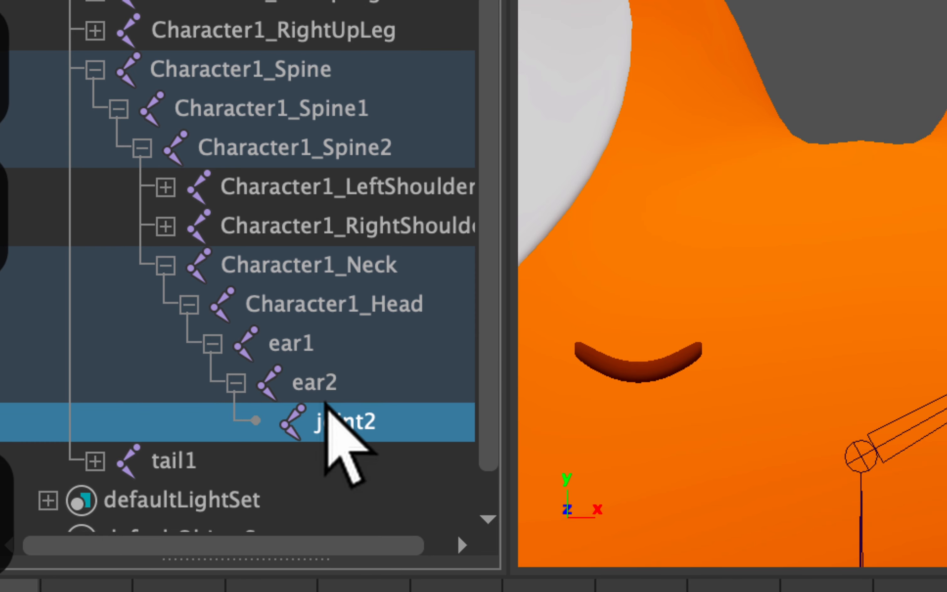
pyautogui.doubleClick(338, 422)
pyautogui.write('ear3')
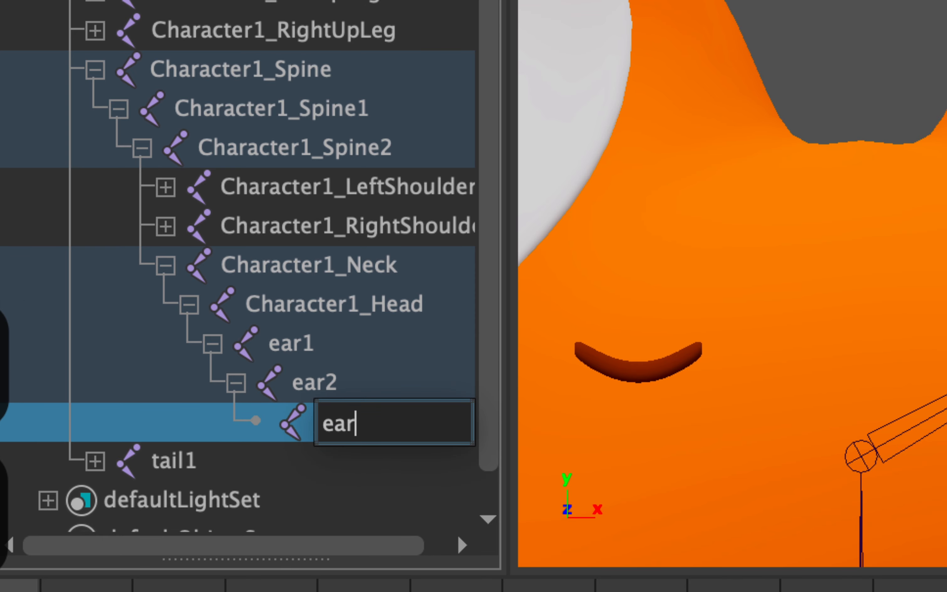
pyautogui.press('Return')
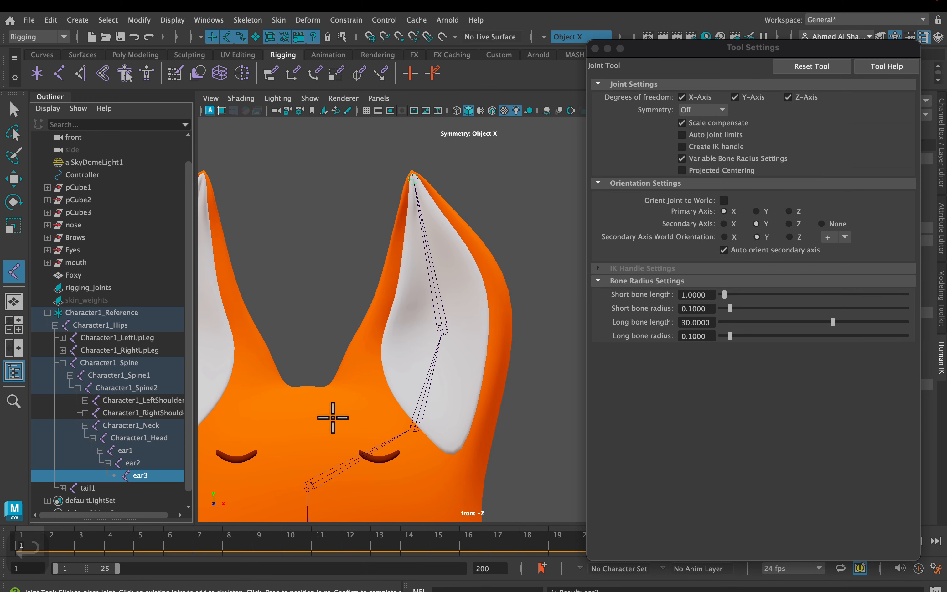
# Step: Mirror the ear joint chain starting at ear1 across the YZ plane with the Behavior function
pyautogui.scroll(-5, 332, 417)
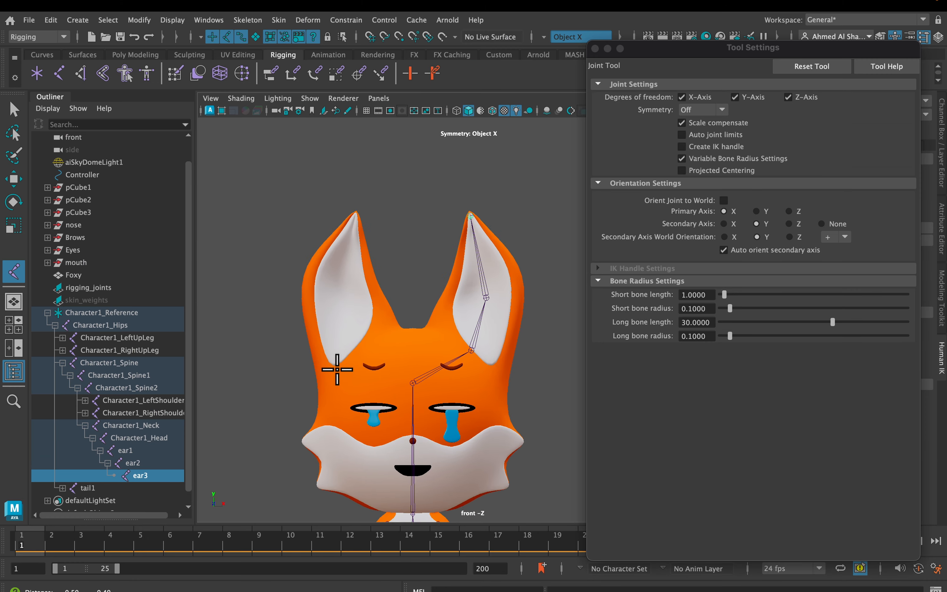
pyautogui.scroll(3, 423, 391)
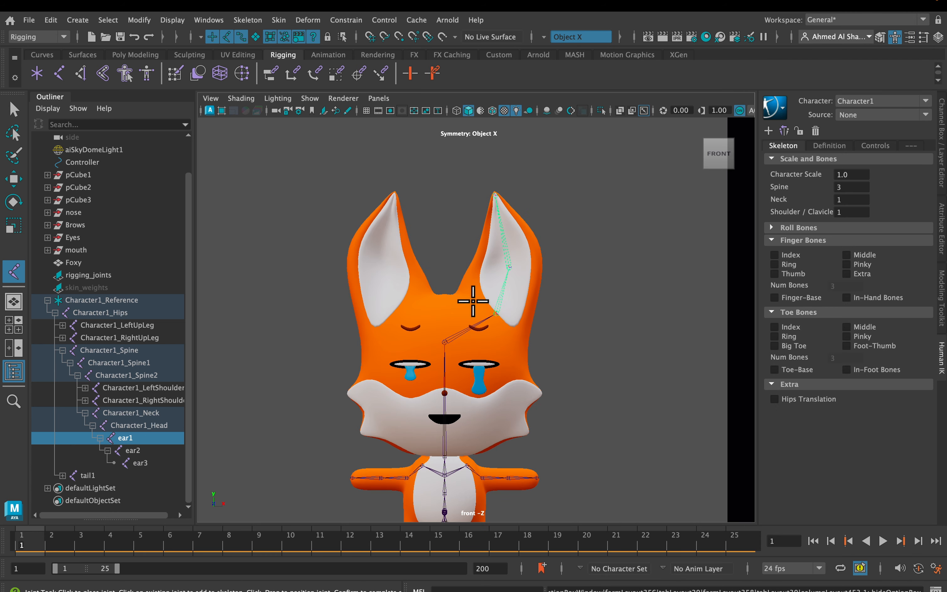
pyautogui.scroll(3, 473, 300)
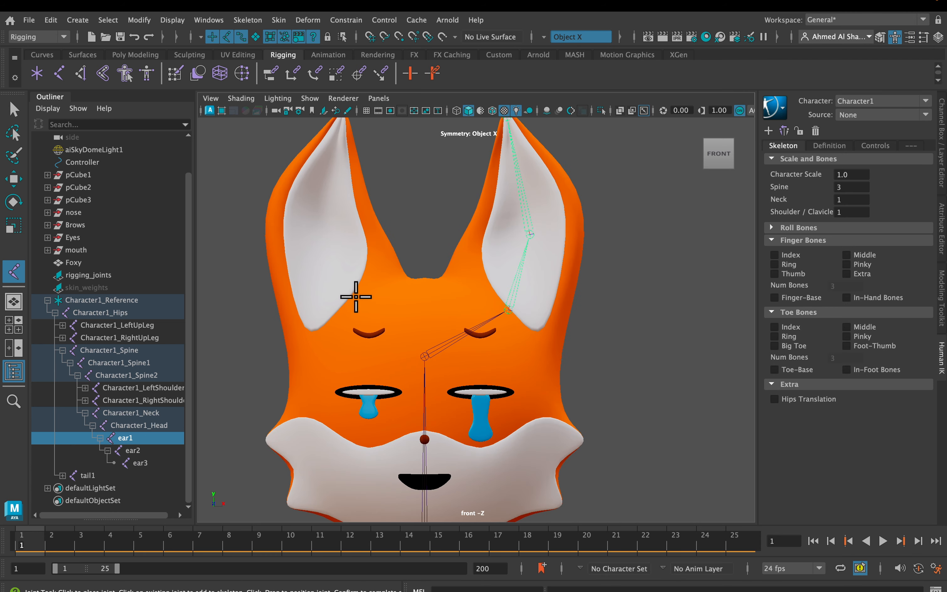
pyautogui.keyDown('alt'); pyautogui.moveTo(432, 236); pyautogui.dragTo(438, 266, button='middle'); pyautogui.keyUp('alt')
pyautogui.scroll(1, 447, 292)
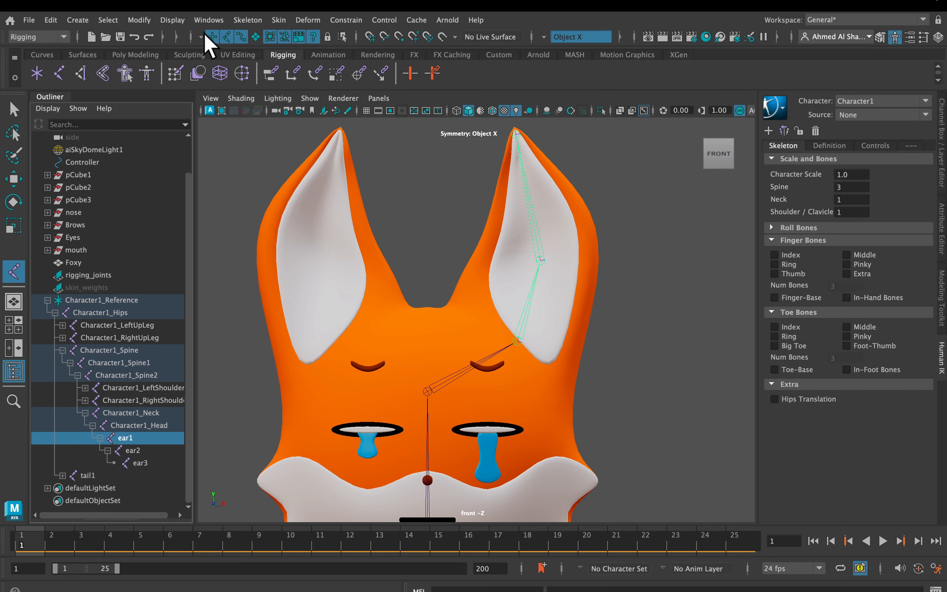
pyautogui.click(257, 22)
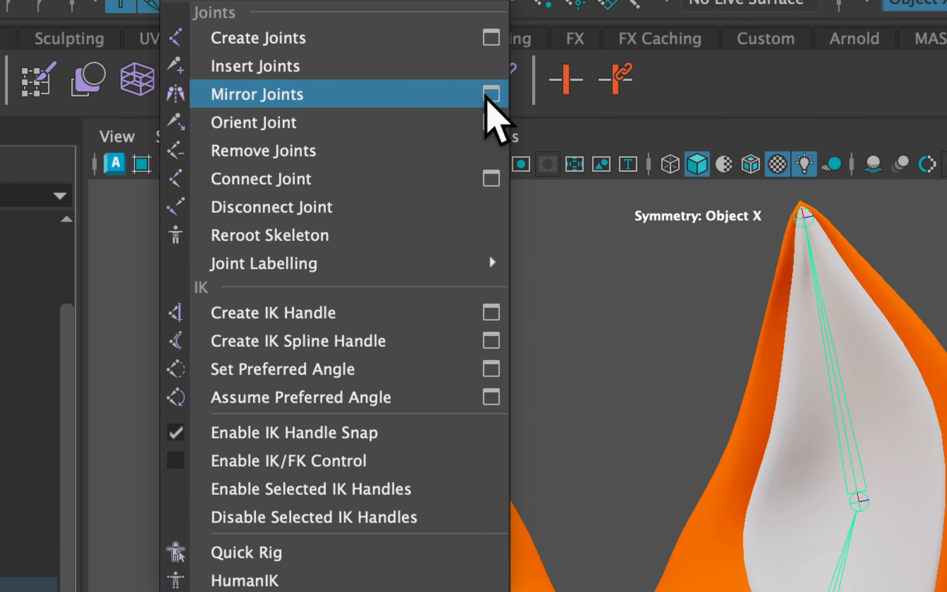
pyautogui.click(491, 95)
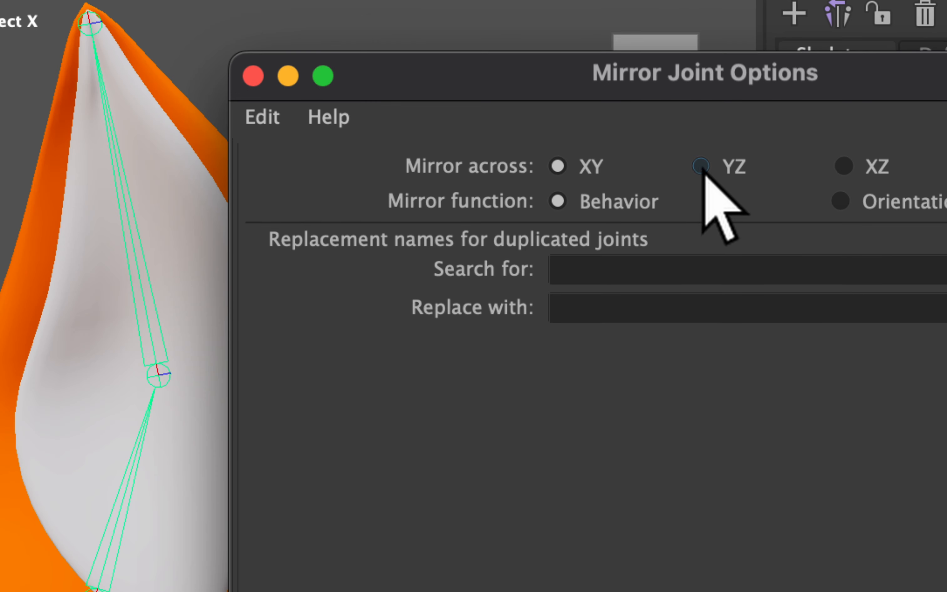
pyautogui.click(701, 167)
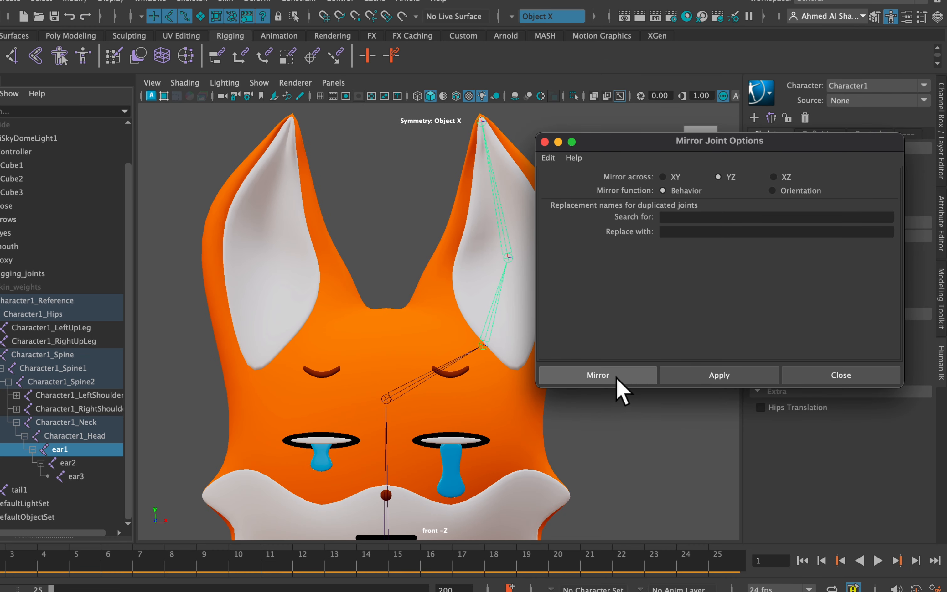
pyautogui.click(597, 375)
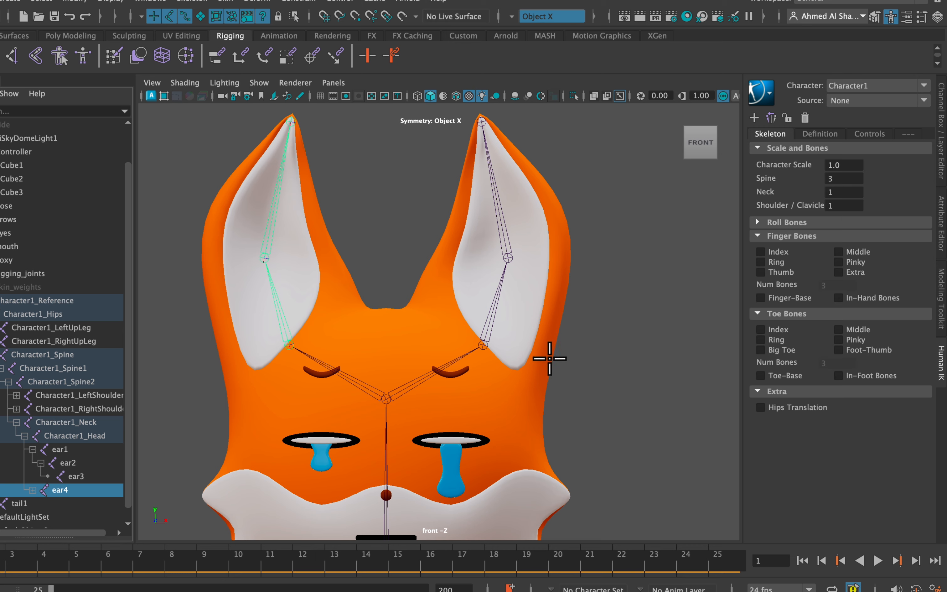
# Step: Examine the mirrored ear joints and the full skeleton's fit inside the fox in the front and side views
pyautogui.scroll(-5, 508, 337)
pyautogui.scroll(5, 297, 175)
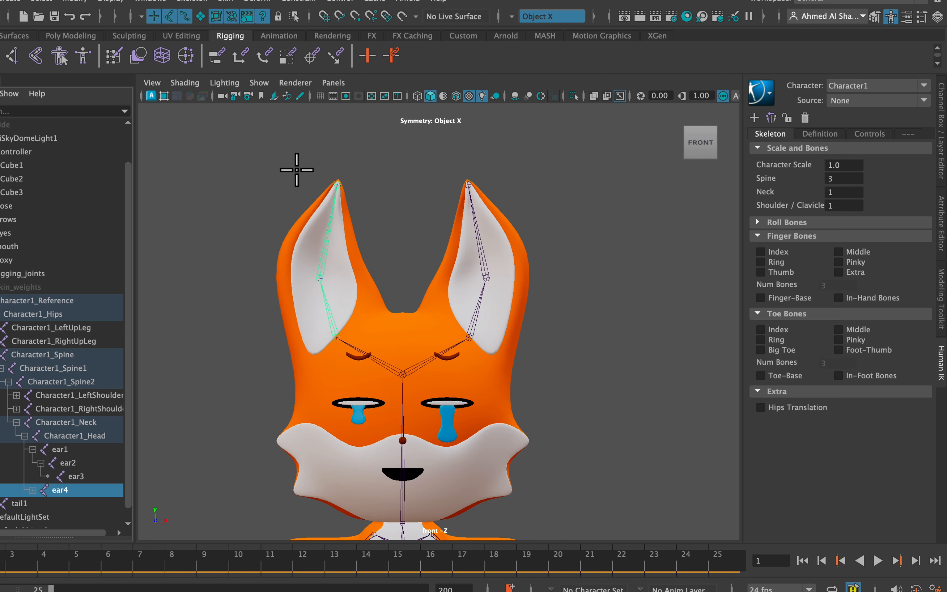
pyautogui.scroll(-5, 506, 304)
pyautogui.scroll(3, 499, 296)
pyautogui.scroll(2, 456, 408)
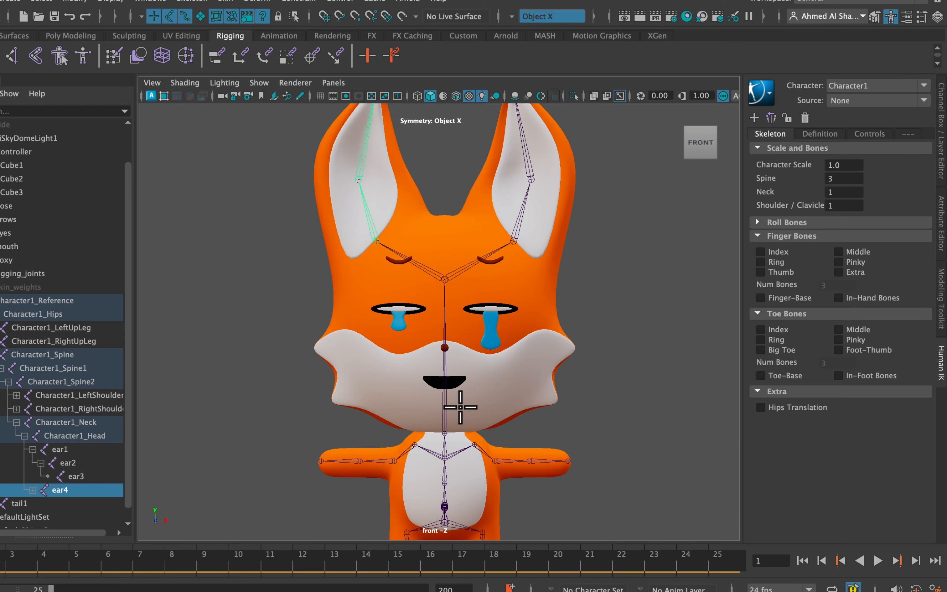
pyautogui.keyDown('alt'); pyautogui.moveTo(482, 363); pyautogui.dragTo(493, 324, button='middle'); pyautogui.keyUp('alt')
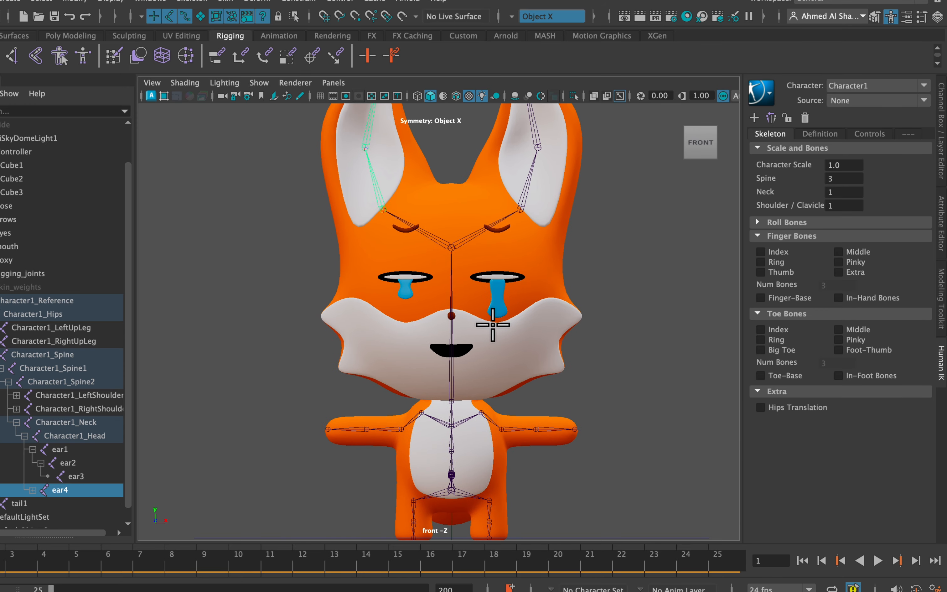
pyautogui.press('space')
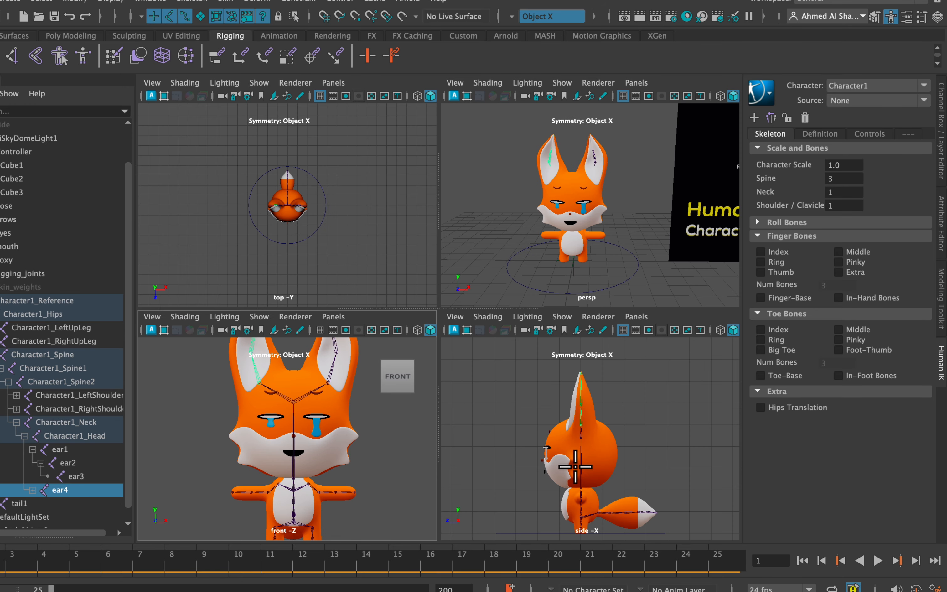
pyautogui.press('space')
pyautogui.scroll(3, 477, 508)
pyautogui.scroll(1, 465, 516)
pyautogui.keyDown('alt'); pyautogui.moveTo(470, 440); pyautogui.dragTo(469, 399, button='middle'); pyautogui.keyUp('alt')
pyautogui.scroll(3, 469, 400)
pyautogui.keyDown('alt'); pyautogui.moveTo(503, 276); pyautogui.dragTo(508, 294, button='middle'); pyautogui.keyUp('alt')
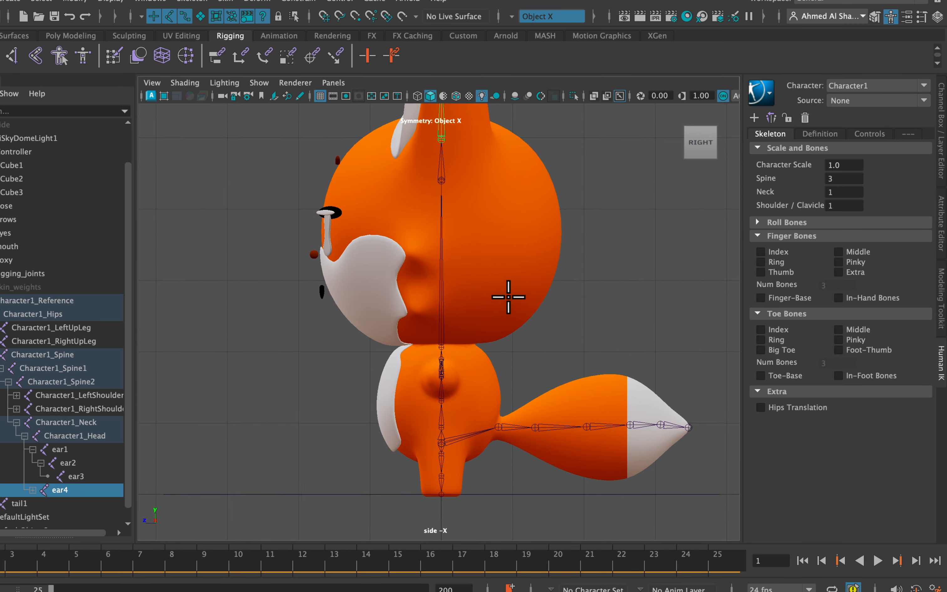
pyautogui.scroll(-5, 448, 220)
pyautogui.press('space')
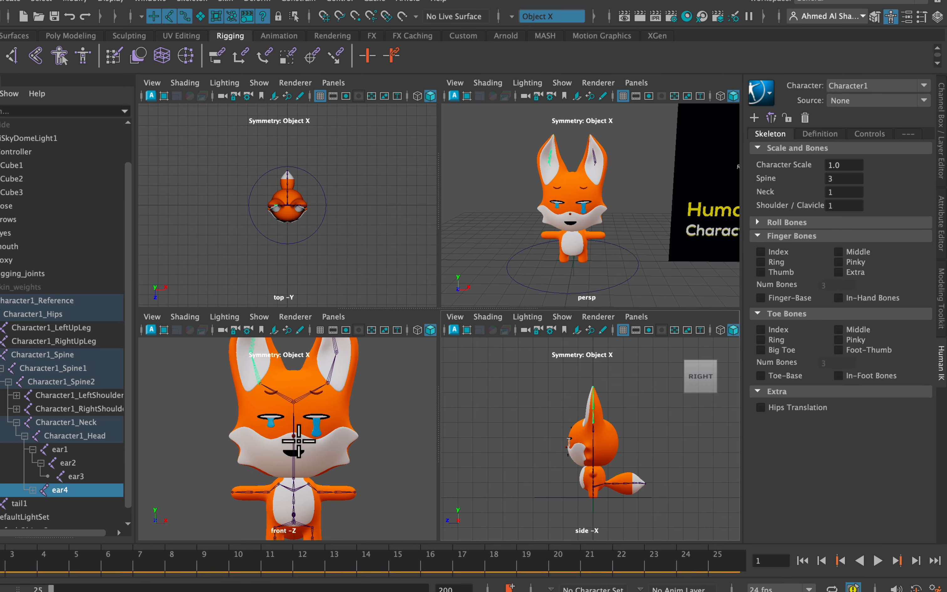
pyautogui.press('space')
pyautogui.scroll(-5, 445, 366)
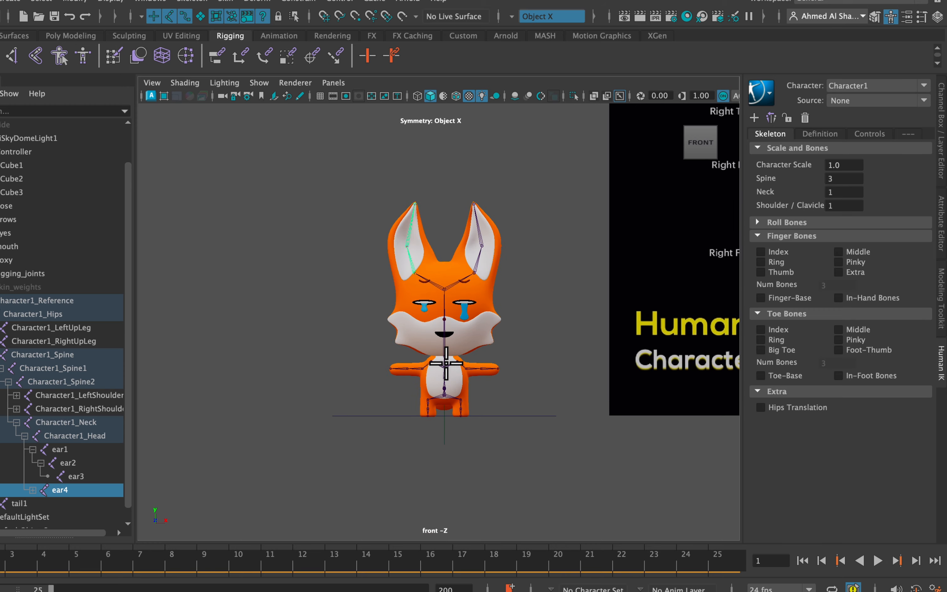
pyautogui.keyDown('alt'); pyautogui.moveTo(566, 276); pyautogui.dragTo(539, 339, button='middle'); pyautogui.keyUp('alt')
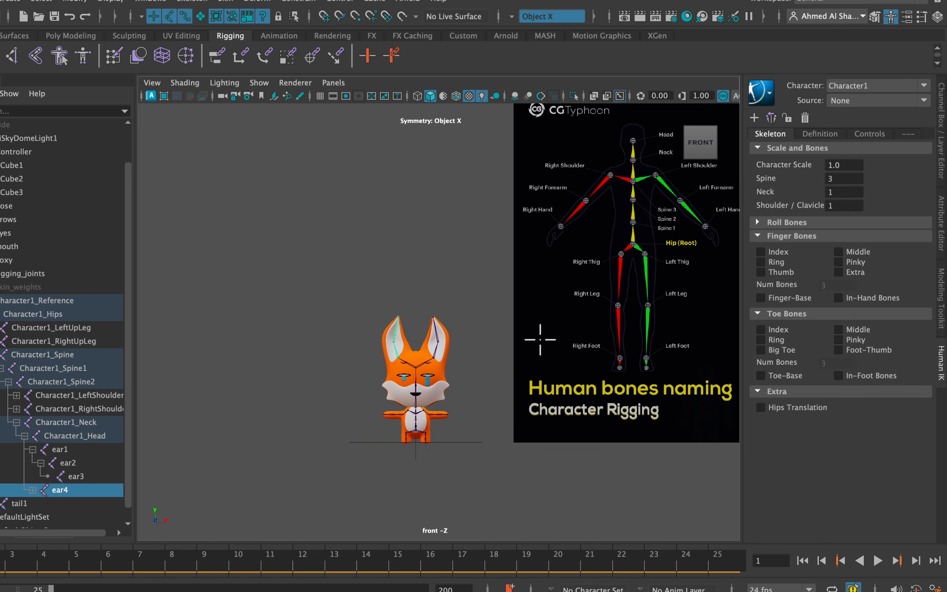
pyautogui.scroll(4, 542, 341)
pyautogui.scroll(4, 396, 412)
pyautogui.scroll(-3, 445, 401)
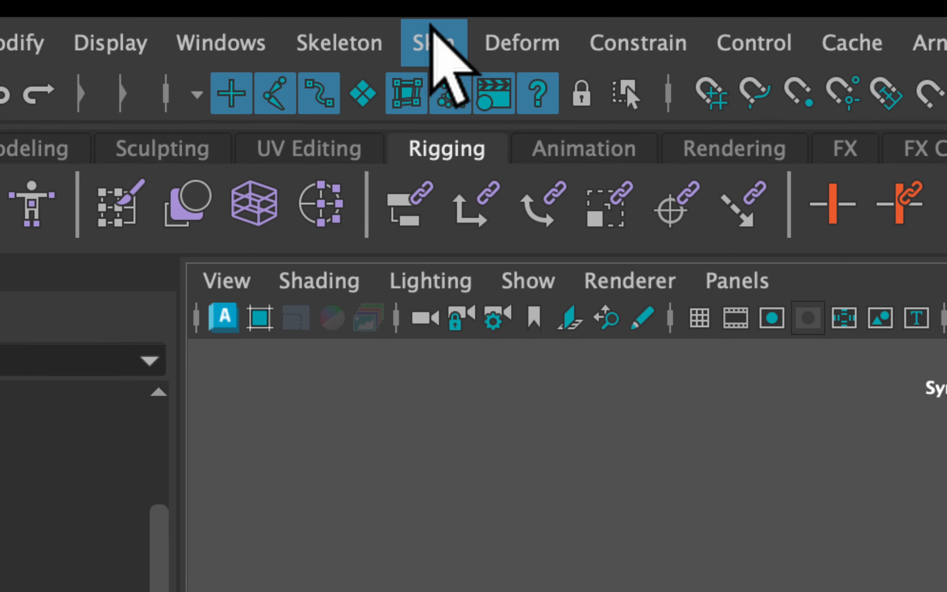
pyautogui.click(430, 27)
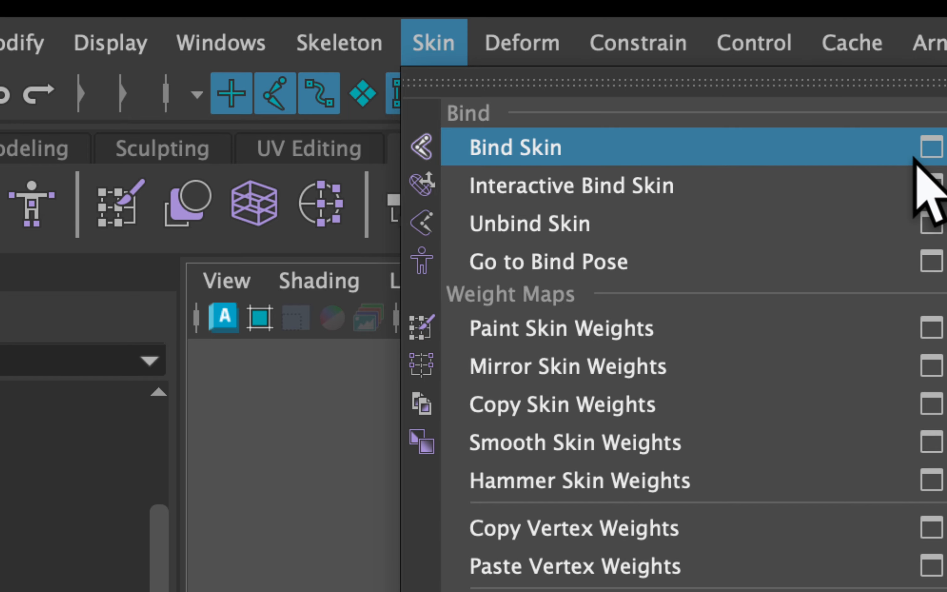
pyautogui.click(721, 145)
pyautogui.scroll(-5, 718, 127)
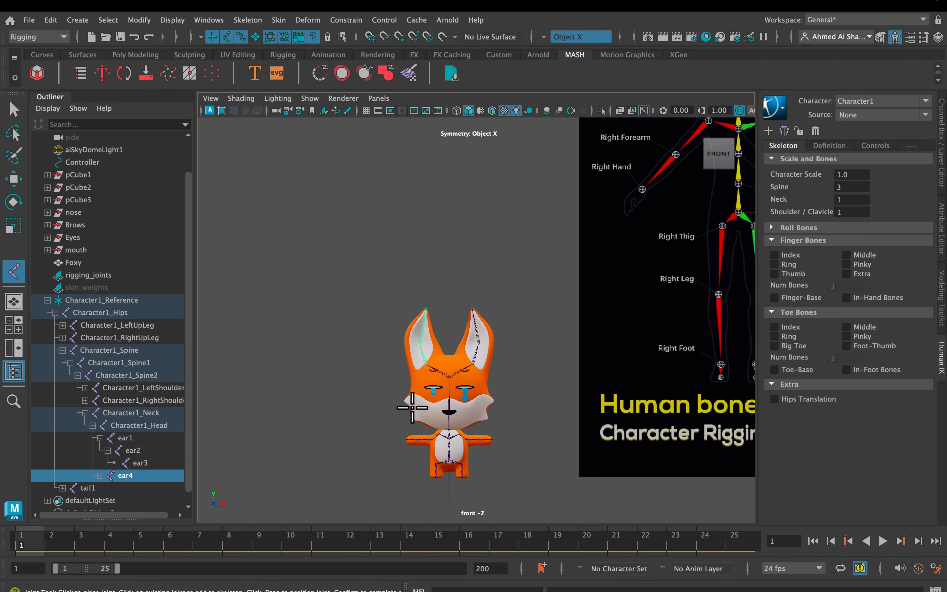
# Step: Switch to the perspective view and display the joints through the fox mesh with X-Ray Joints
pyautogui.keyDown('alt'); pyautogui.moveTo(511, 416); pyautogui.dragTo(459, 273, button='middle'); pyautogui.keyUp('alt')
pyautogui.scroll(6, 406, 308)
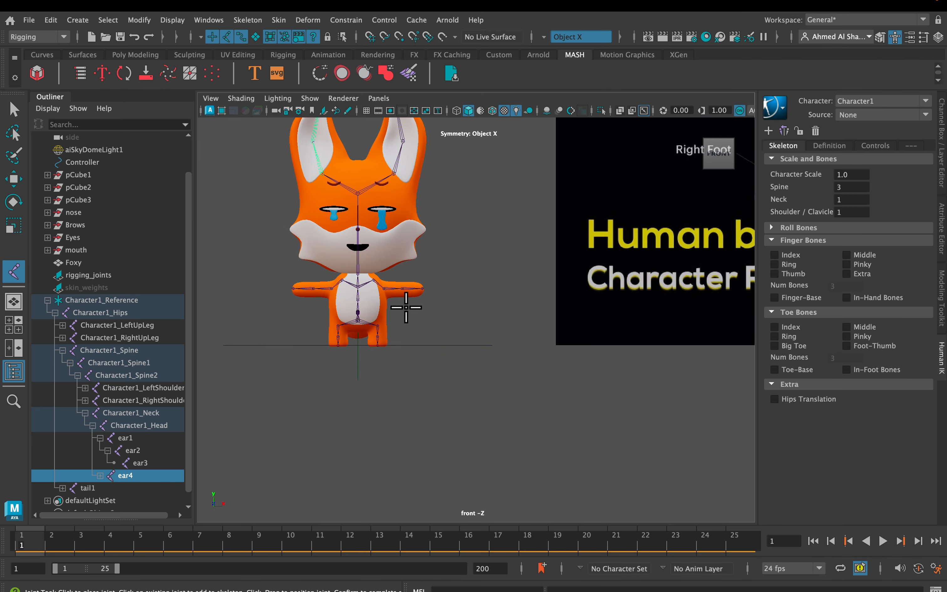
pyautogui.press('space')
pyautogui.press('space')
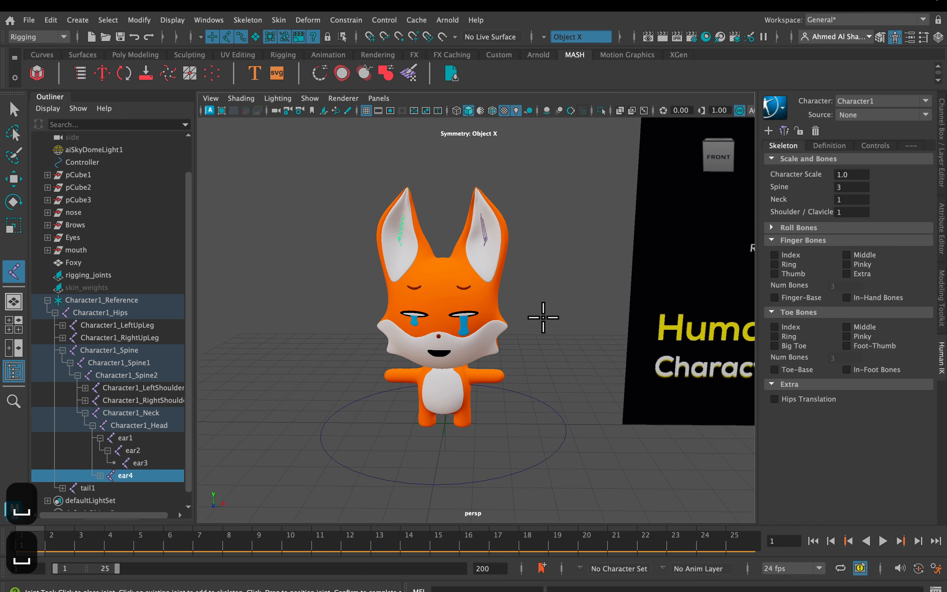
pyautogui.scroll(6, 539, 316)
pyautogui.scroll(3, 475, 270)
pyautogui.press('q')
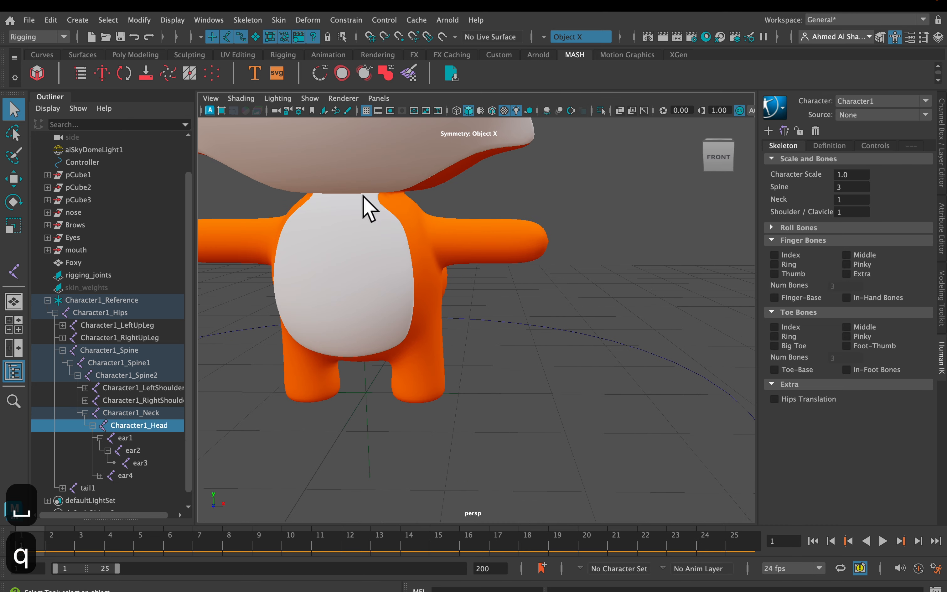
pyautogui.click(644, 110)
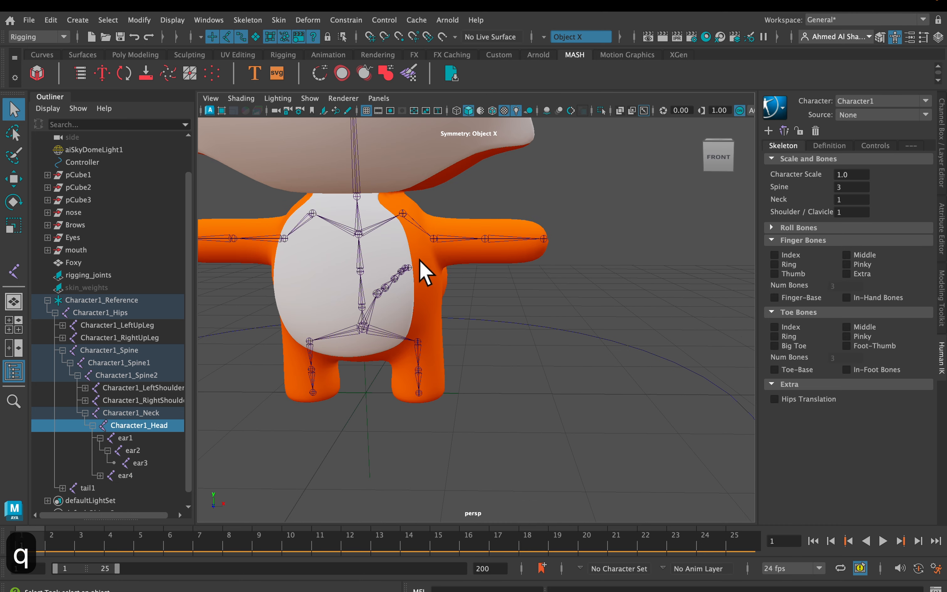
# Step: Test-rotate the left arm joint at the shoulder on the unbound fox and undo the rotation
pyautogui.click(444, 242)
pyautogui.keyDown('alt'); pyautogui.moveTo(444, 244); pyautogui.dragTo(446, 307); pyautogui.keyUp('alt')
pyautogui.press('e')
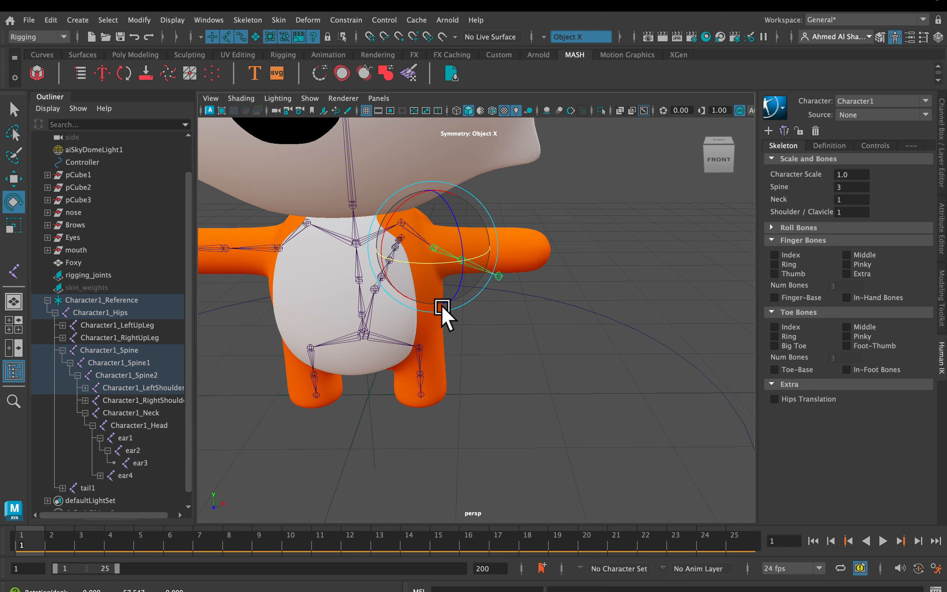
pyautogui.press('super+z')
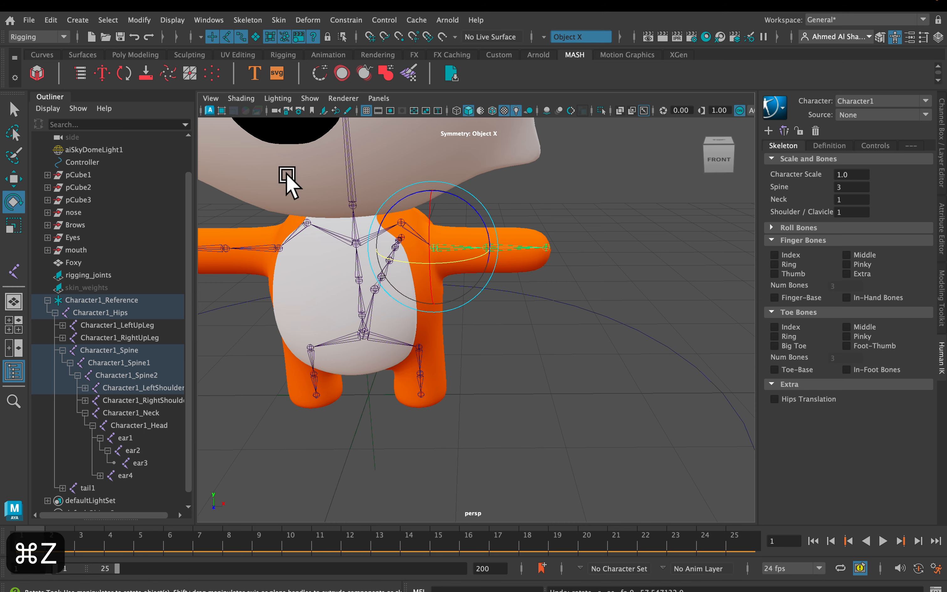
# Step: Select the root joint Character1_Hips together with the Foxy mesh for skinning
pyautogui.keyDown('alt'); pyautogui.moveTo(383, 314); pyautogui.dragTo(402, 354, button='middle'); pyautogui.keyUp('alt')
pyautogui.keyDown('alt'); pyautogui.moveTo(402, 359); pyautogui.dragTo(368, 390); pyautogui.keyUp('alt')
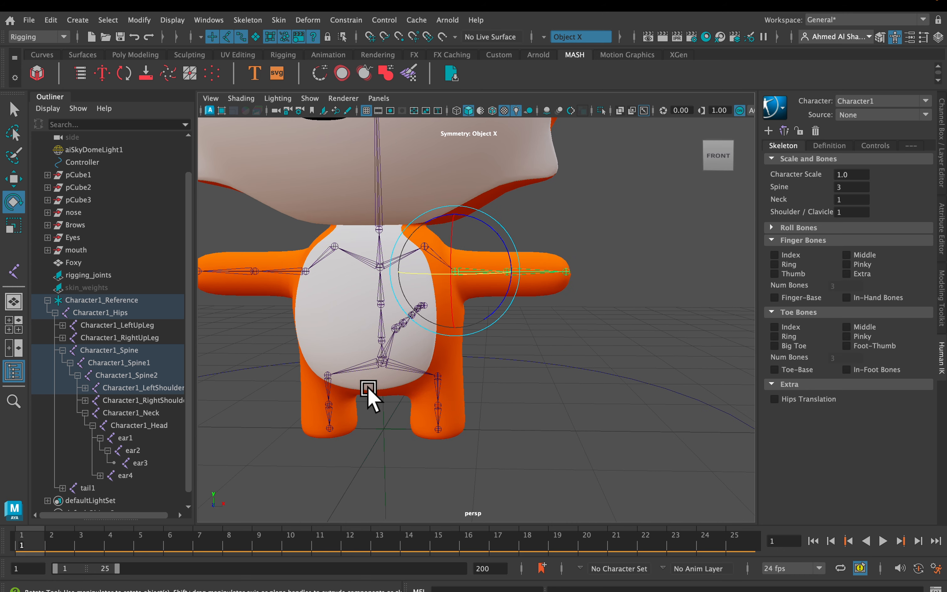
pyautogui.click(379, 363)
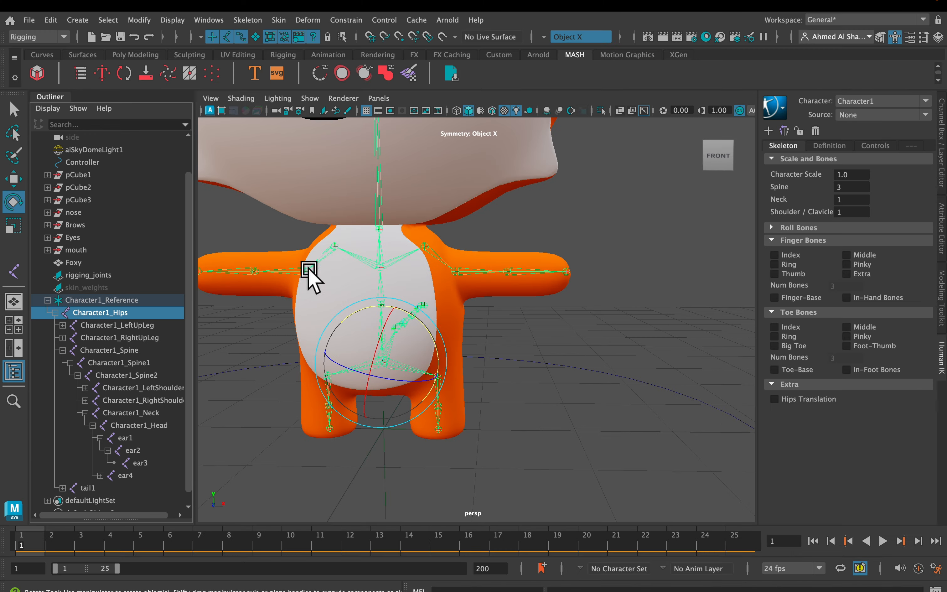
pyautogui.scroll(-2, 392, 225)
pyautogui.keyDown('alt'); pyautogui.moveTo(392, 225); pyautogui.dragTo(430, 356, button='middle'); pyautogui.keyUp('alt')
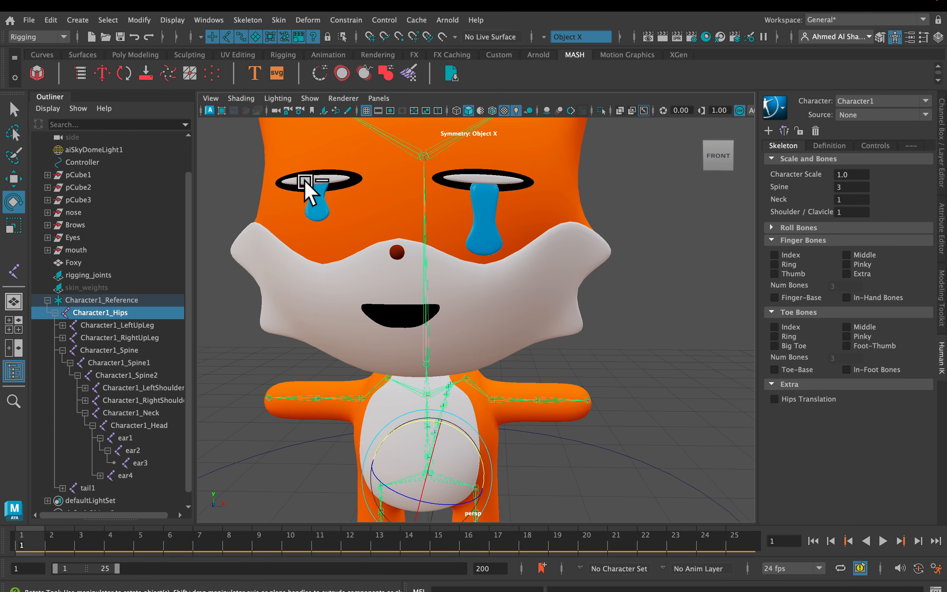
pyautogui.keyDown('shift'); pyautogui.click(330, 259); pyautogui.keyUp('shift')
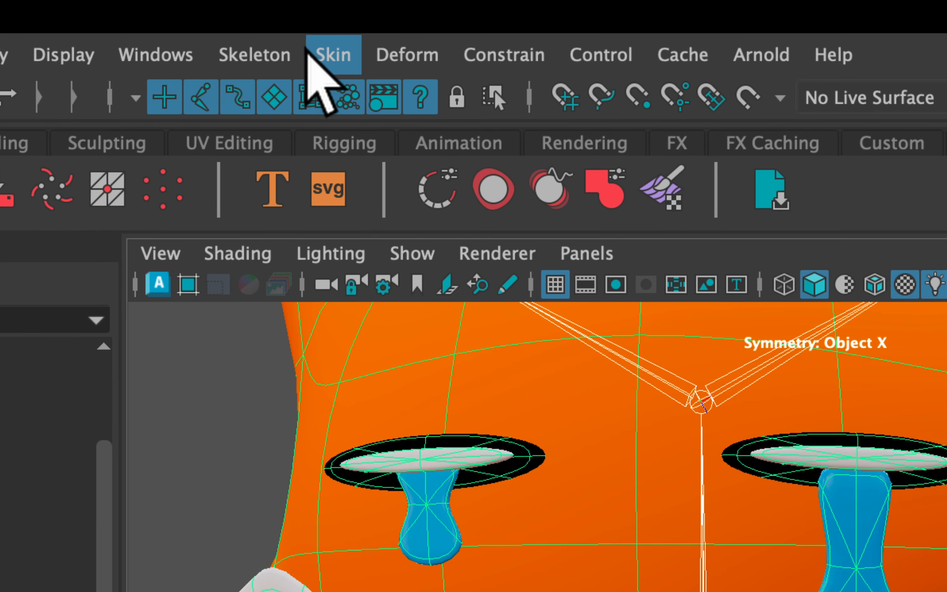
# Step: Open the Bind Skin options and reset them to their default settings
pyautogui.click(279, 21)
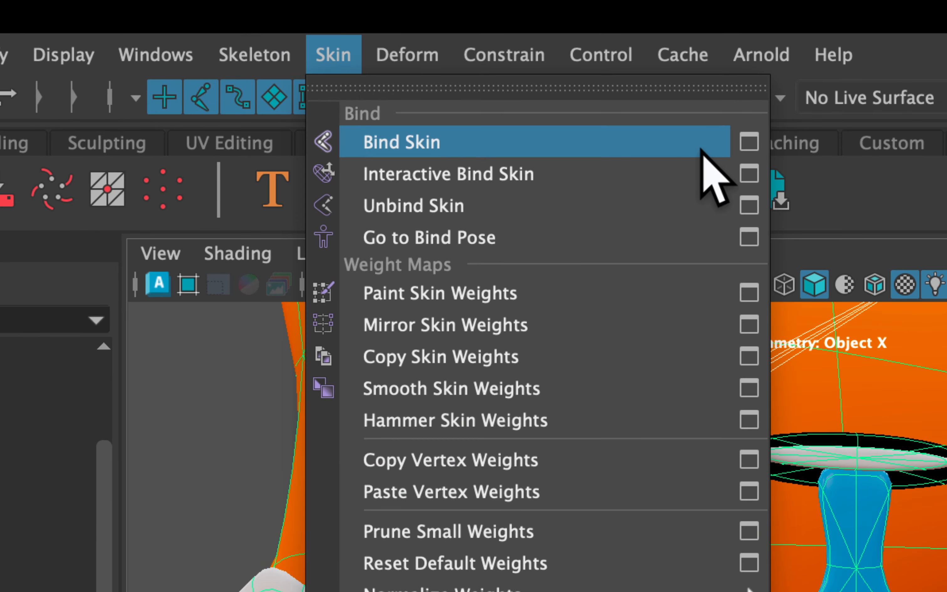
pyautogui.click(749, 143)
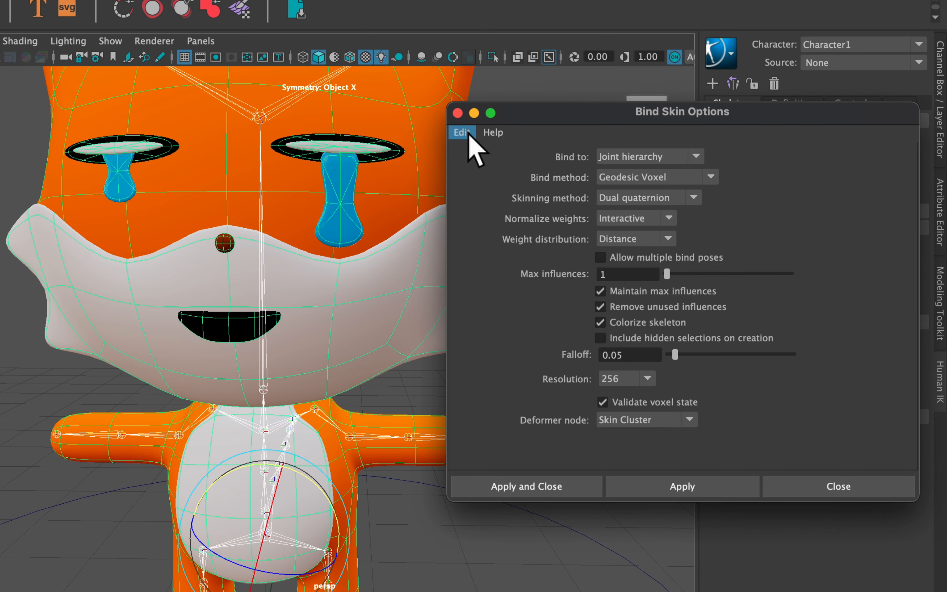
pyautogui.click(468, 133)
pyautogui.click(479, 166)
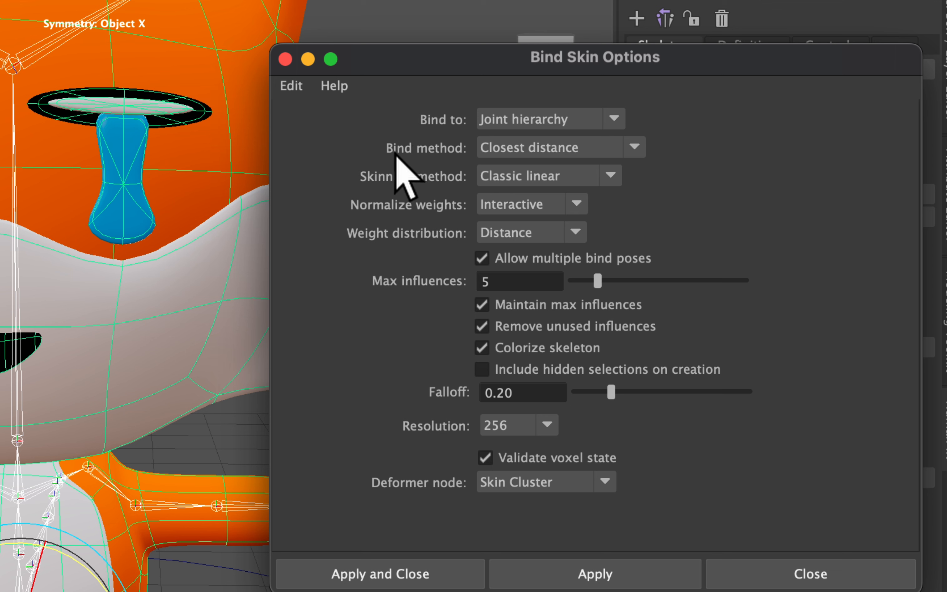
# Step: Set the bind method to Geodesic Voxel and the skinning method to Dual quaternion
pyautogui.click(524, 145)
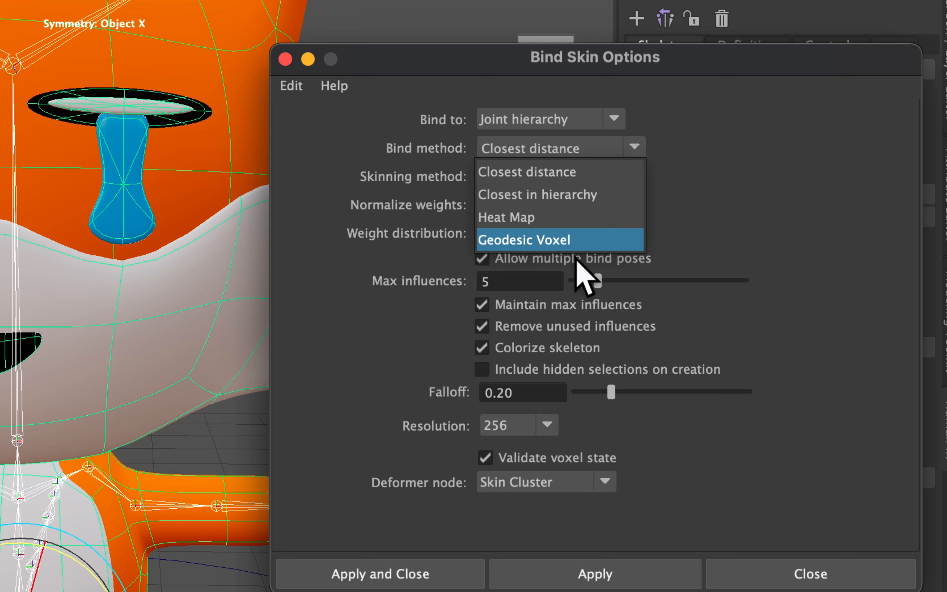
pyautogui.click(538, 240)
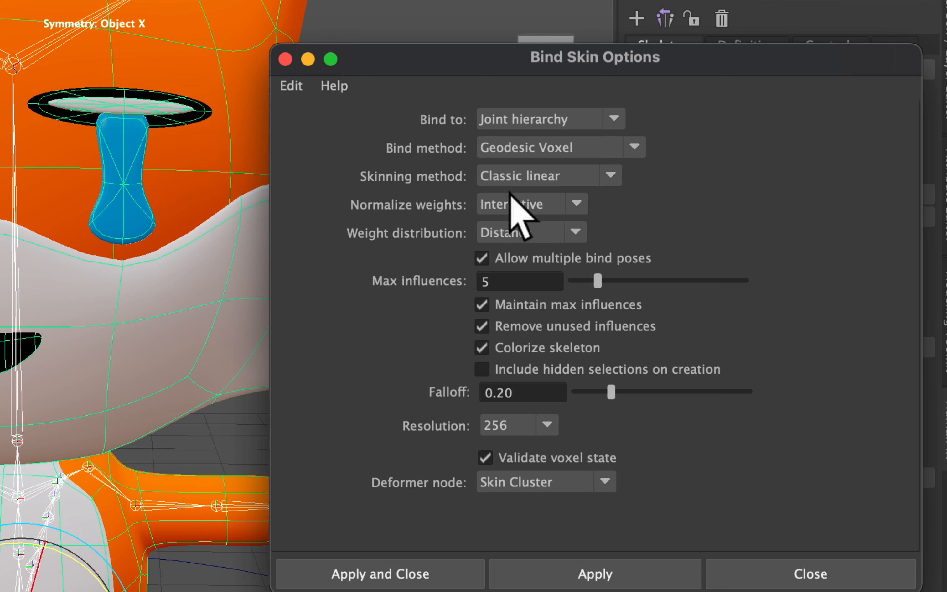
pyautogui.click(534, 177)
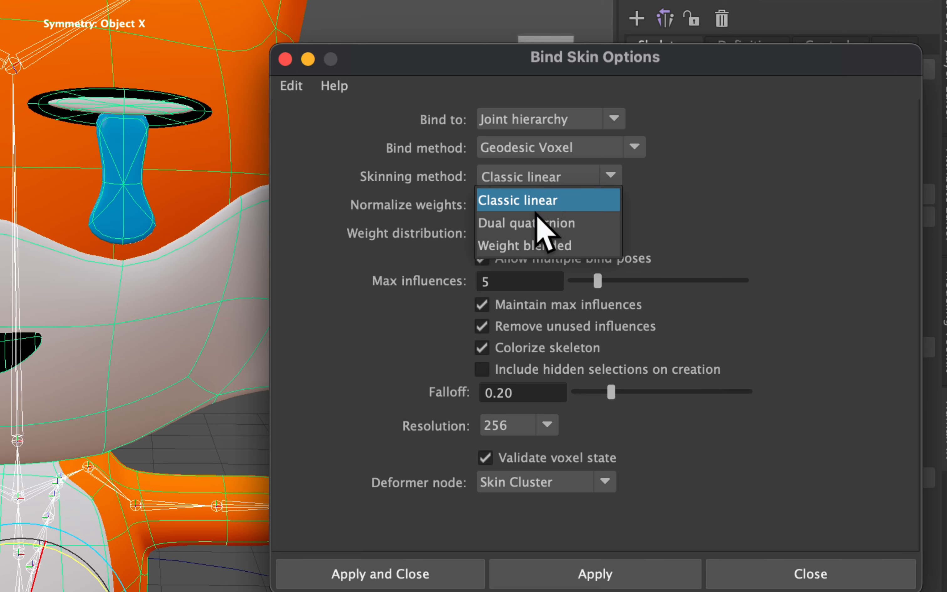
pyautogui.click(516, 224)
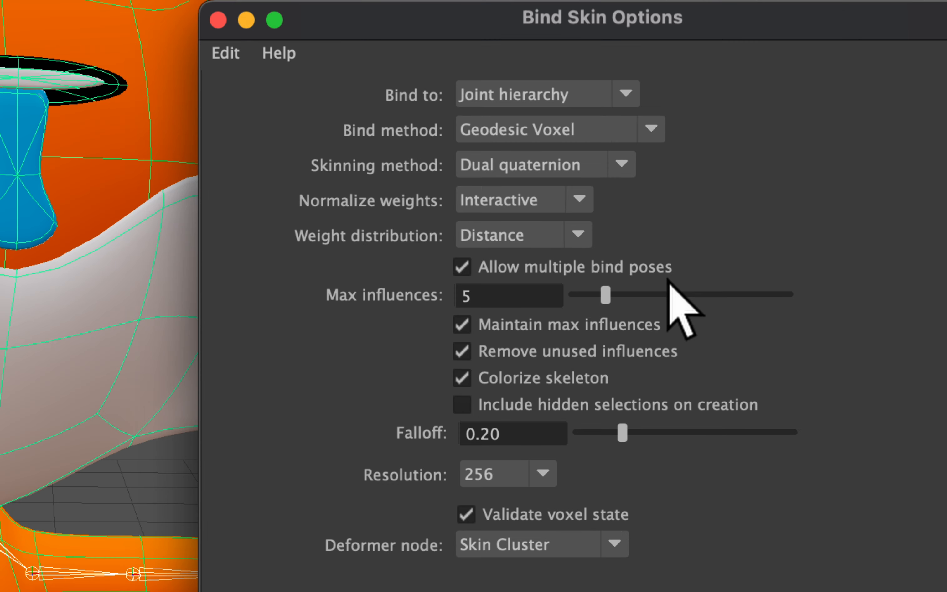
# Step: Set max influences to 1 and falloff to 0.10, and bind the Foxy mesh to the skeleton
pyautogui.moveTo(605, 294); pyautogui.dragTo(450, 296)
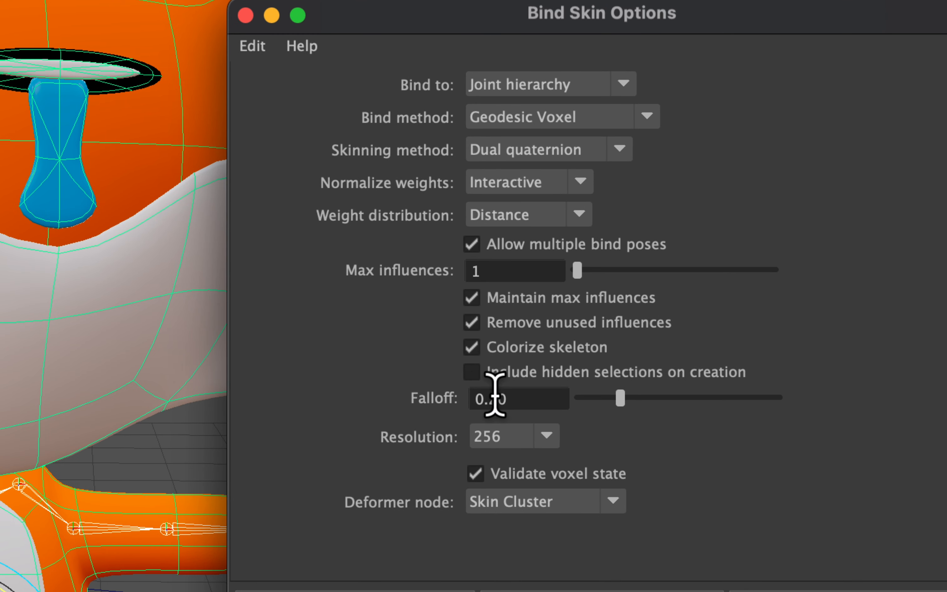
pyautogui.moveTo(617, 398); pyautogui.dragTo(600, 398)
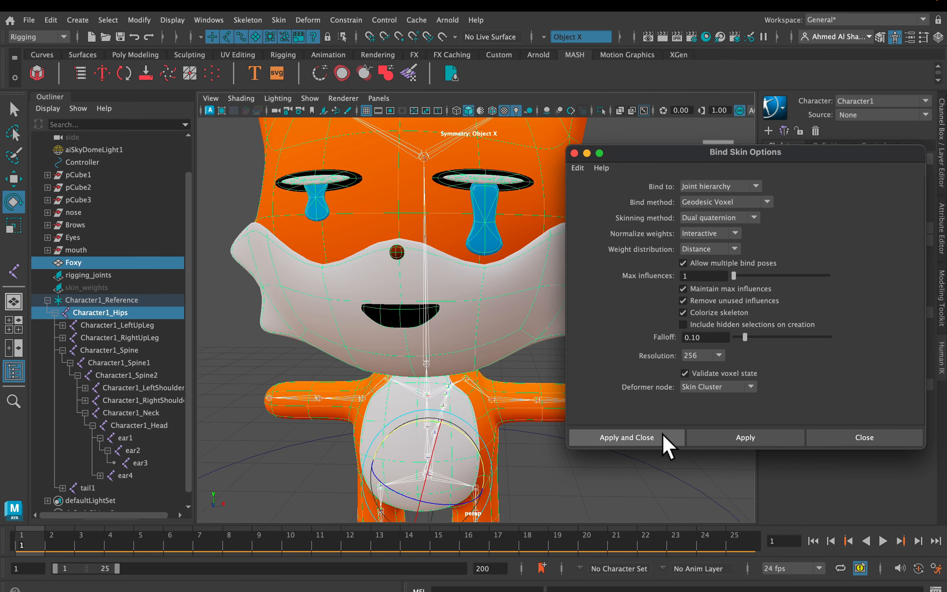
pyautogui.click(660, 434)
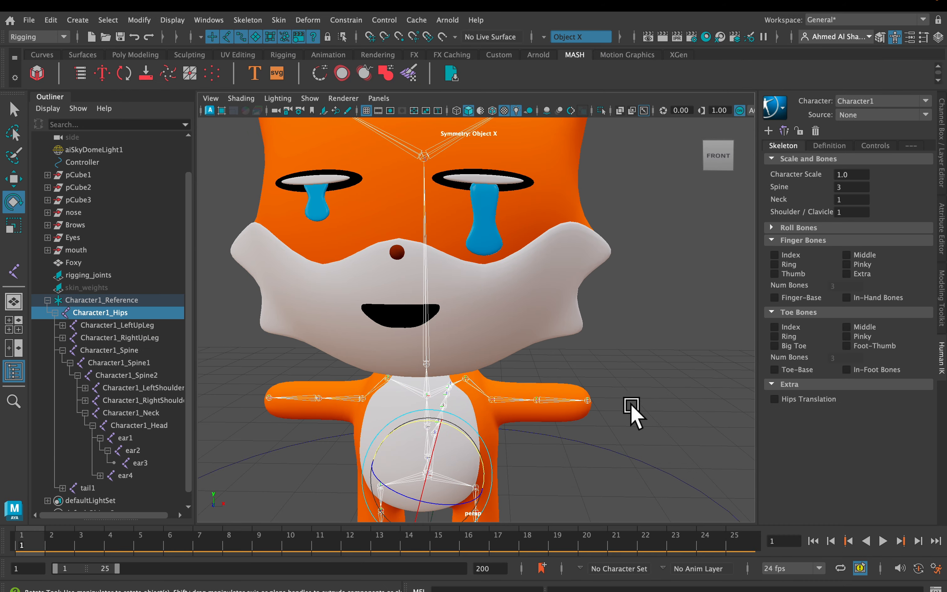
# Step: Save the scene with the bound fox
pyautogui.scroll(3, 600, 416)
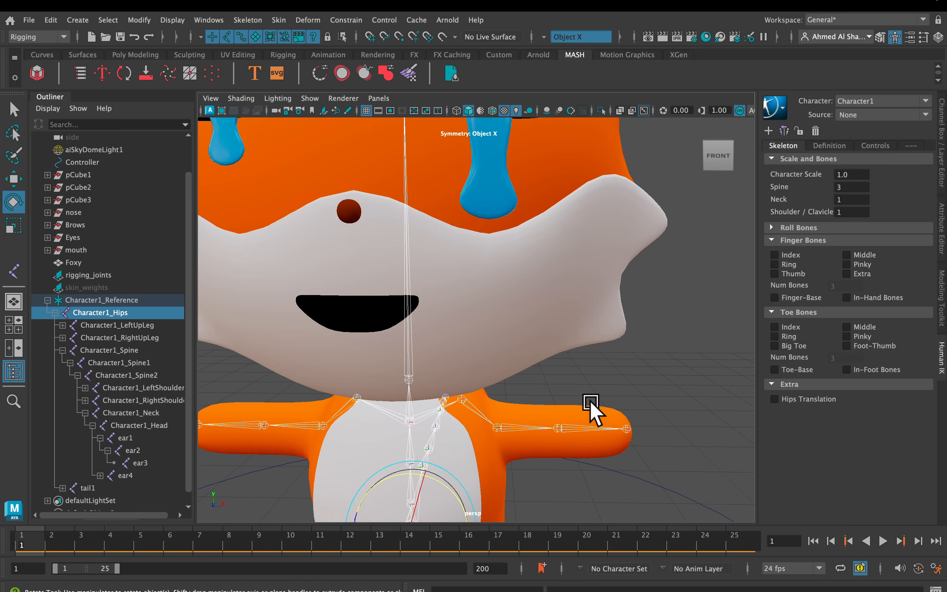
pyautogui.scroll(-2, 591, 404)
pyautogui.press('super+s')
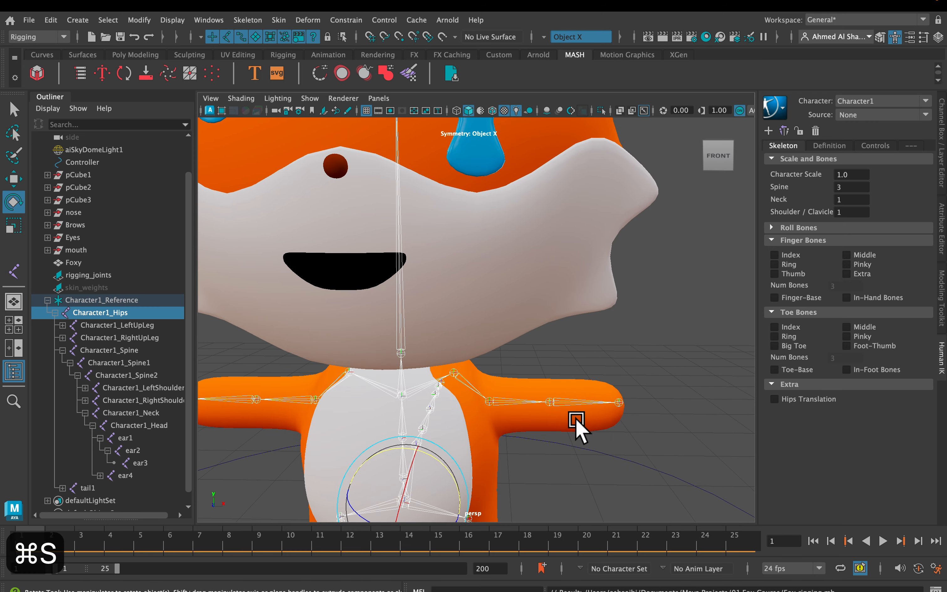
# Step: Test-rotate the left forearm joint to check how the arm mesh deforms, and undo the rotation
pyautogui.scroll(4, 576, 422)
pyautogui.click(443, 383)
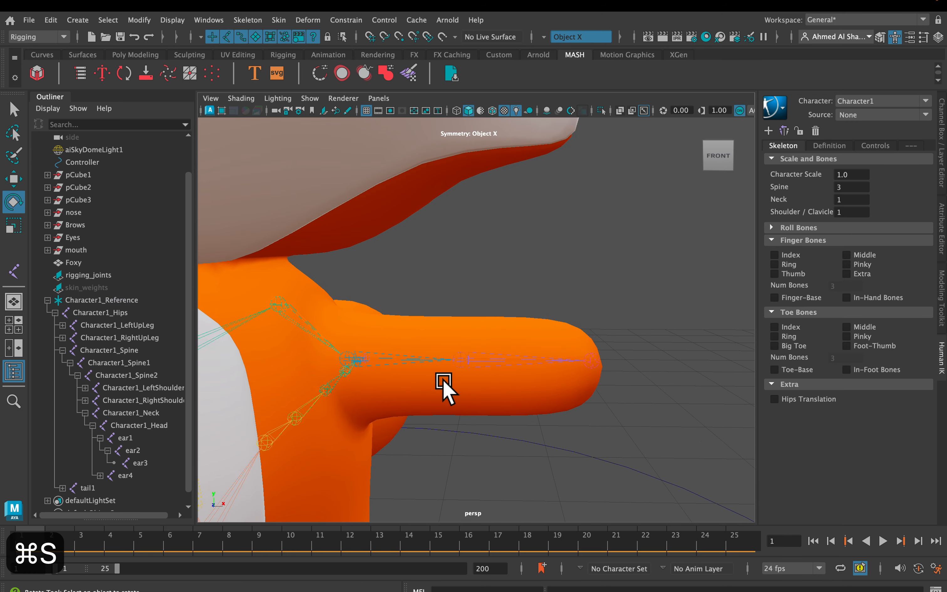
pyautogui.click(459, 359)
pyautogui.moveTo(481, 382); pyautogui.dragTo(433, 402)
pyautogui.press('super+z')
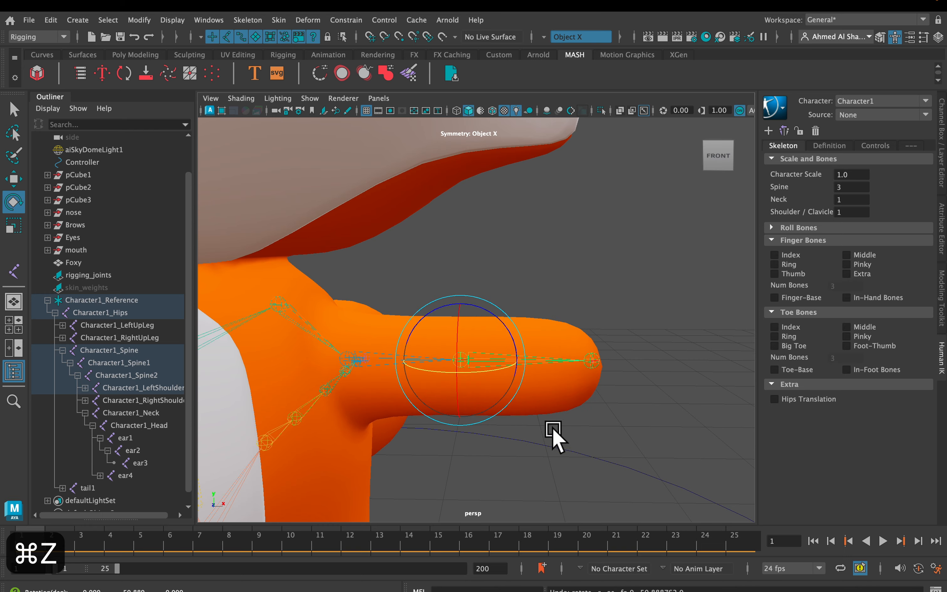
# Step: Test-rotate the left upper leg joint to check the leg's deformation, and undo the rotation
pyautogui.scroll(-5, 547, 431)
pyautogui.scroll(3, 587, 370)
pyautogui.click(422, 366)
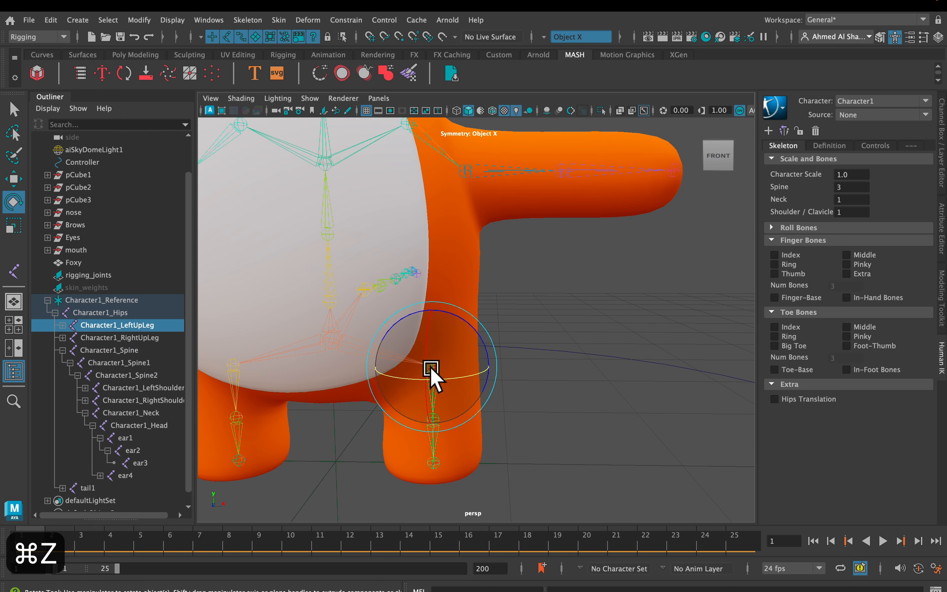
pyautogui.keyDown('alt'); pyautogui.moveTo(430, 414); pyautogui.dragTo(571, 403); pyautogui.keyUp('alt')
pyautogui.press('super+z')
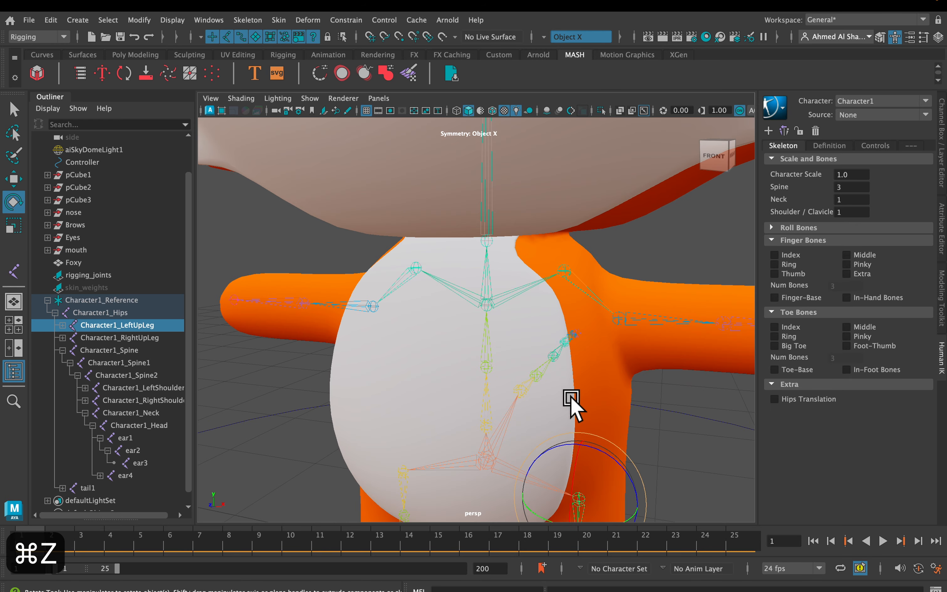
# Step: Test-rotate the left arm joint at the shoulder on the bound mesh and undo the rotation
pyautogui.click(624, 315)
pyautogui.keyDown('alt'); pyautogui.moveTo(650, 327); pyautogui.dragTo(578, 407); pyautogui.keyUp('alt')
pyautogui.press('super+z')
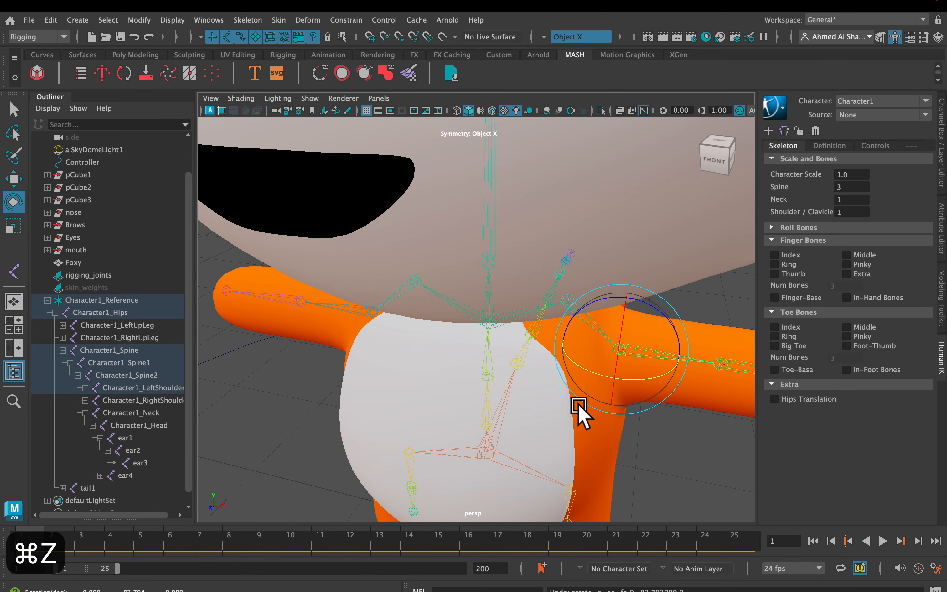
# Step: Test-rotate the neck joint by tilting the head back and turning it sideways, undoing each rotation
pyautogui.scroll(-5, 578, 405)
pyautogui.moveTo(484, 371)
pyautogui.keyDown('alt'); pyautogui.mouseDown()
pyautogui.moveTo(471, 430)
pyautogui.moveTo(480, 385)
pyautogui.mouseUp(); pyautogui.keyUp('alt')
pyautogui.scroll(5, 476, 407)
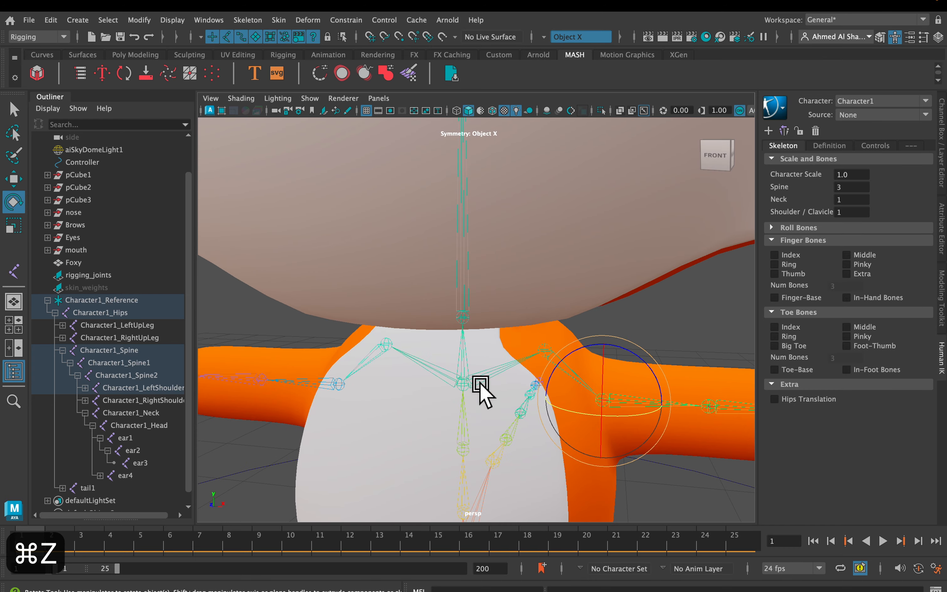
pyautogui.scroll(-5, 482, 388)
pyautogui.scroll(3, 482, 376)
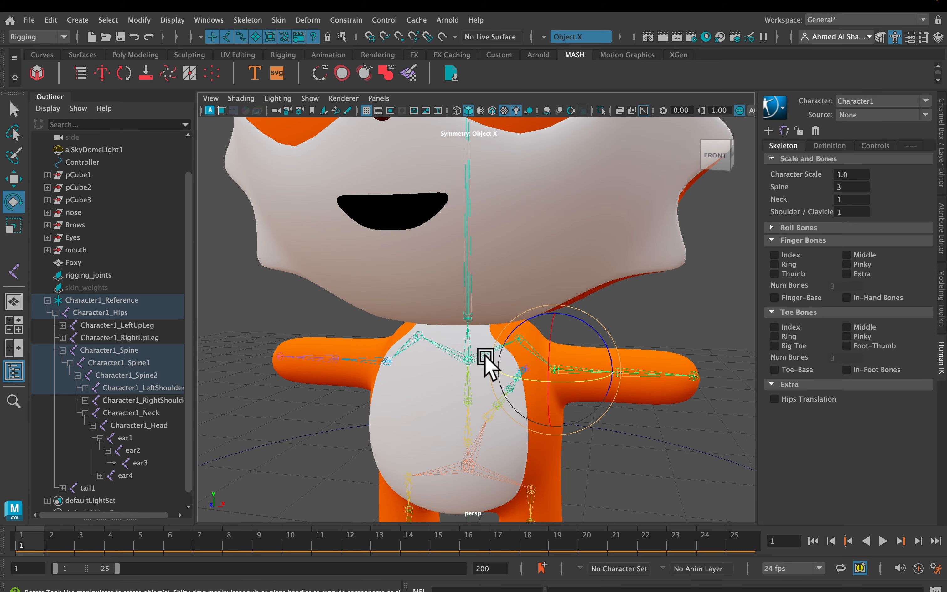
pyautogui.click(471, 321)
pyautogui.keyDown('alt'); pyautogui.moveTo(488, 338); pyautogui.dragTo(489, 343); pyautogui.keyUp('alt')
pyautogui.scroll(-3, 477, 326)
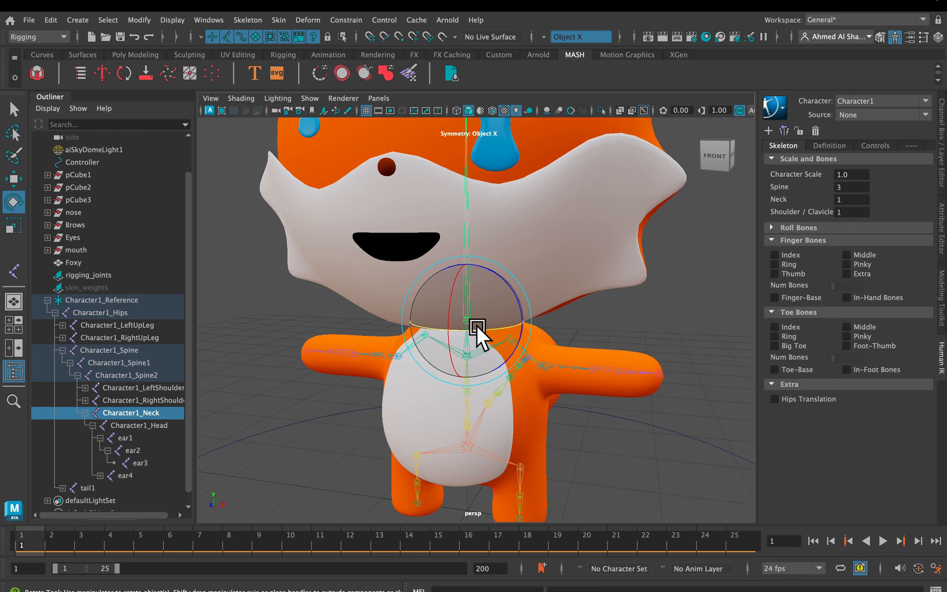
pyautogui.scroll(-2, 475, 319)
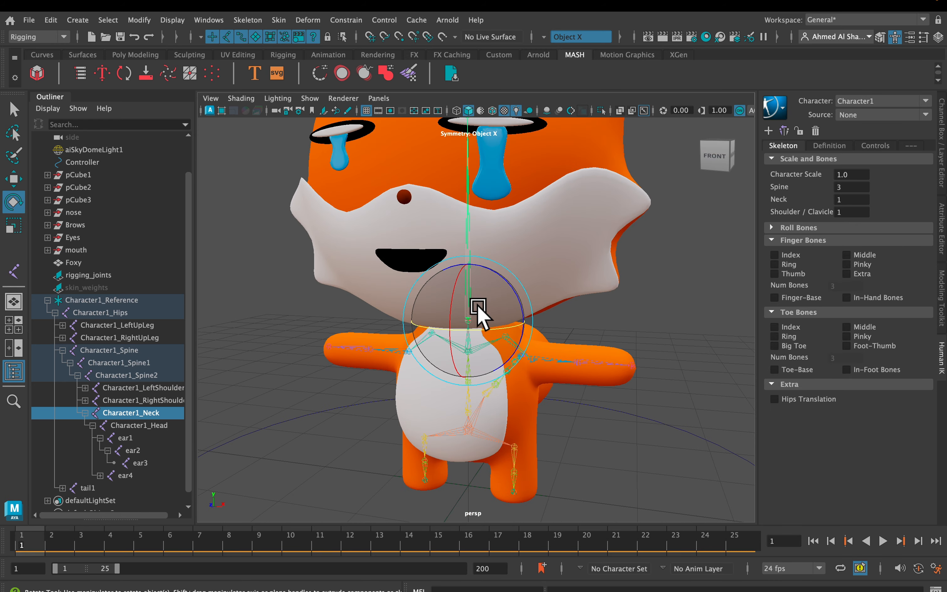
pyautogui.scroll(-5, 476, 345)
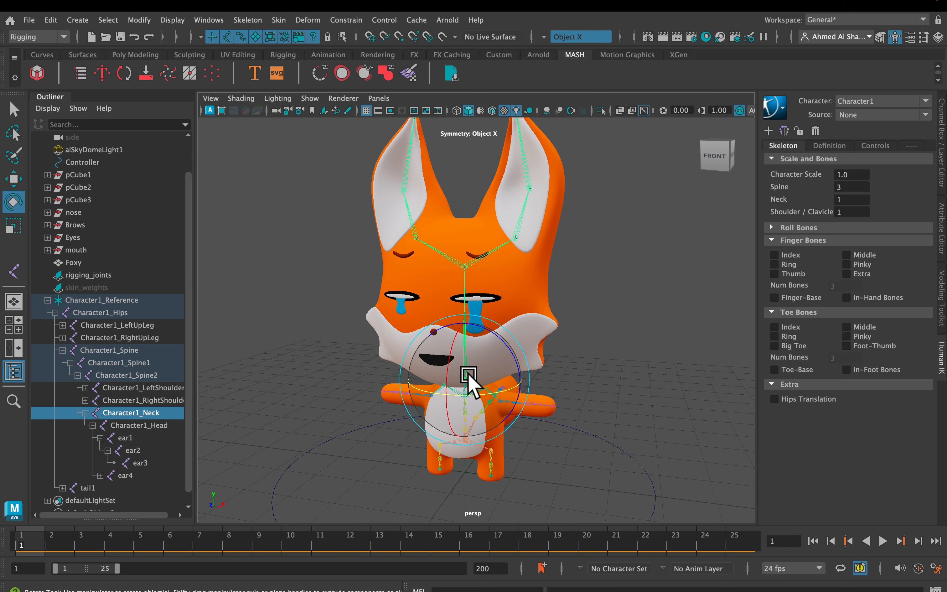
pyautogui.moveTo(453, 352); pyautogui.dragTo(461, 319)
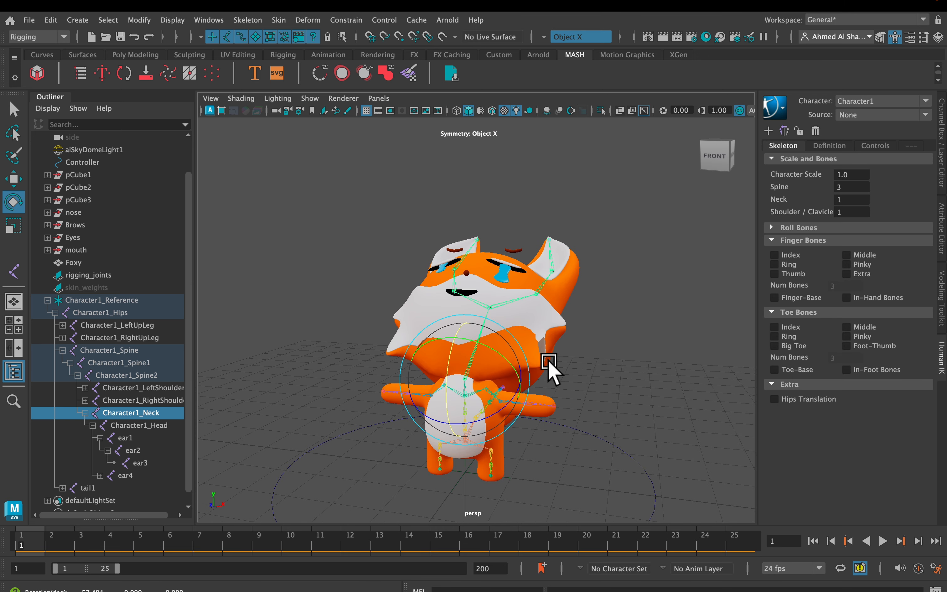
pyautogui.press('super+z')
pyautogui.moveTo(498, 388); pyautogui.dragTo(519, 377)
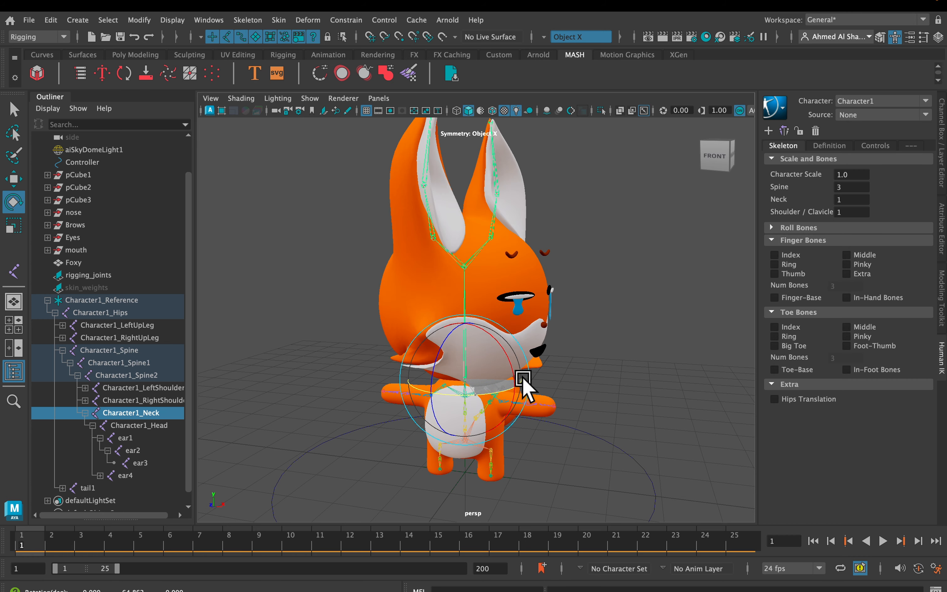
pyautogui.press('super+z')
# Step: Unhide the skin_weights reference image plane
pyautogui.scroll(-1, 105, 440)
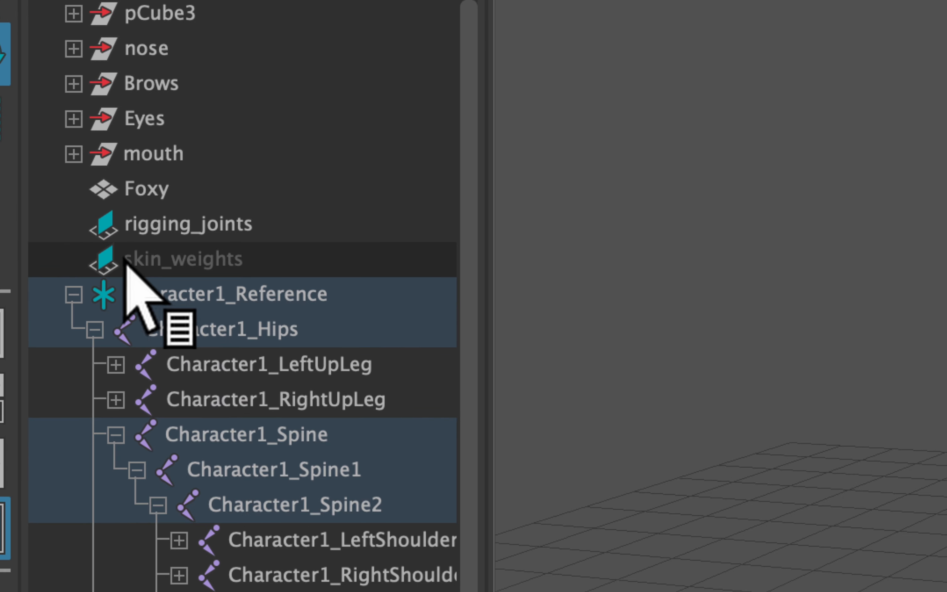
pyautogui.click(79, 275)
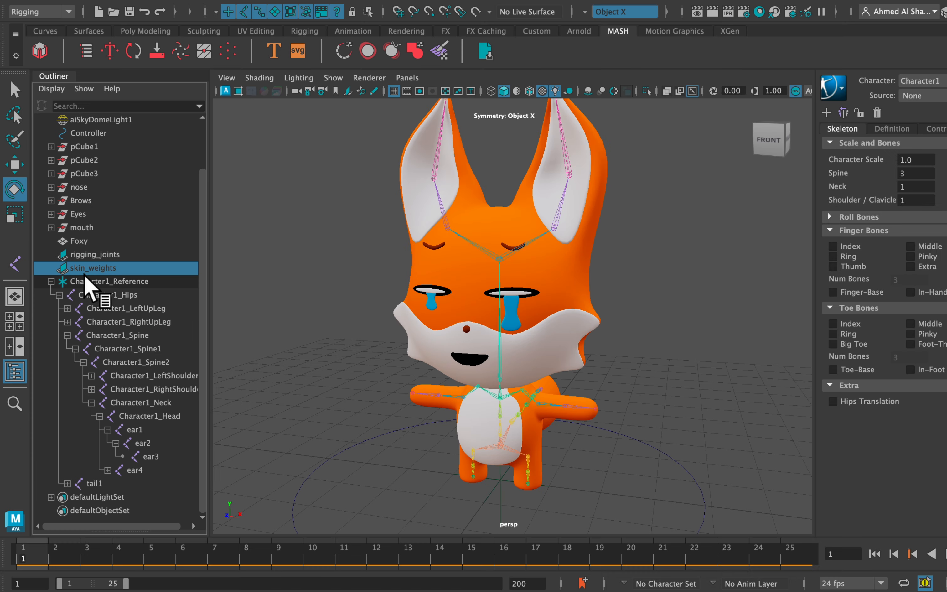
pyautogui.hotkey('shift', 'h')
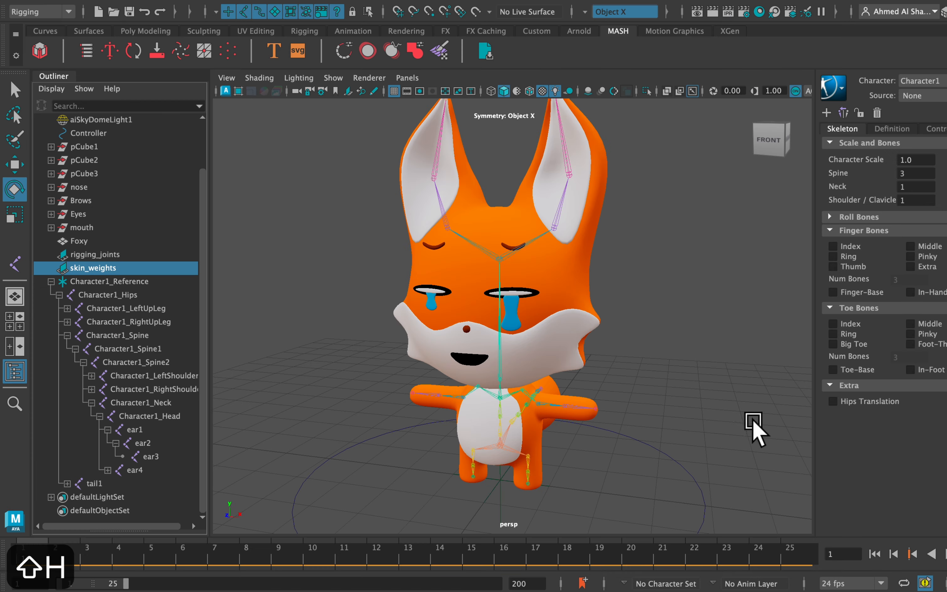
# Step: Examine the skin weights reference, comparing the voxelized rigid, voxelized smooth and smoothed mesh weight figures
pyautogui.scroll(-5, 575, 348)
pyautogui.keyDown('alt'); pyautogui.moveTo(532, 373); pyautogui.dragTo(563, 420, button='middle'); pyautogui.keyUp('alt')
pyautogui.scroll(5, 507, 321)
pyautogui.keyDown('alt'); pyautogui.moveTo(507, 321); pyautogui.dragTo(590, 423, button='middle'); pyautogui.keyUp('alt')
pyautogui.scroll(5, 590, 423)
pyautogui.keyDown('alt'); pyautogui.moveTo(362, 348); pyautogui.dragTo(398, 327); pyautogui.keyUp('alt')
pyautogui.keyDown('alt'); pyautogui.moveTo(398, 327); pyautogui.dragTo(448, 300, button='middle'); pyautogui.keyUp('alt')
pyautogui.scroll(4, 434, 291)
pyautogui.keyDown('alt'); pyautogui.moveTo(386, 264); pyautogui.dragTo(446, 245, button='middle'); pyautogui.keyUp('alt')
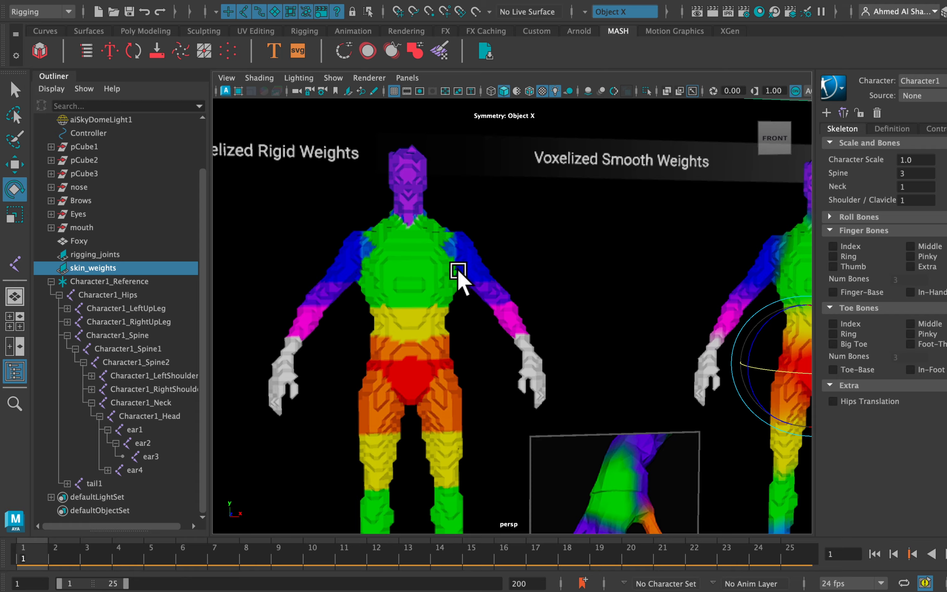
pyautogui.keyDown('alt'); pyautogui.moveTo(529, 290); pyautogui.dragTo(302, 302, button='middle'); pyautogui.keyUp('alt')
pyautogui.keyDown('alt'); pyautogui.moveTo(606, 296); pyautogui.dragTo(298, 285, button='middle'); pyautogui.keyUp('alt')
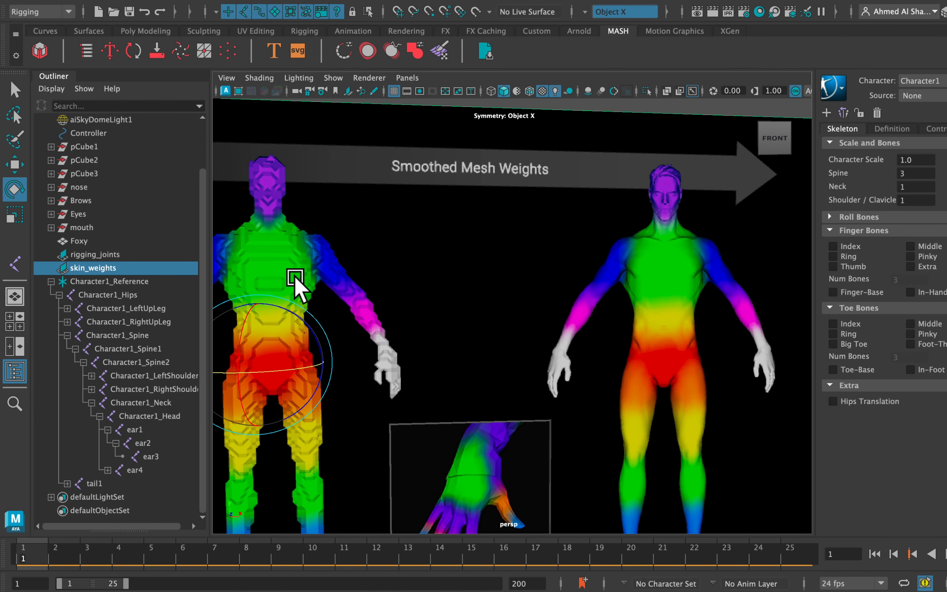
pyautogui.keyDown('alt'); pyautogui.moveTo(657, 295); pyautogui.dragTo(867, 297, button='middle'); pyautogui.keyUp('alt')
pyautogui.keyDown('alt'); pyautogui.moveTo(617, 287); pyautogui.dragTo(677, 269, button='middle'); pyautogui.keyUp('alt')
pyautogui.scroll(-6, 475, 288)
pyautogui.keyDown('alt'); pyautogui.moveTo(340, 280); pyautogui.dragTo(326, 276); pyautogui.keyUp('alt')
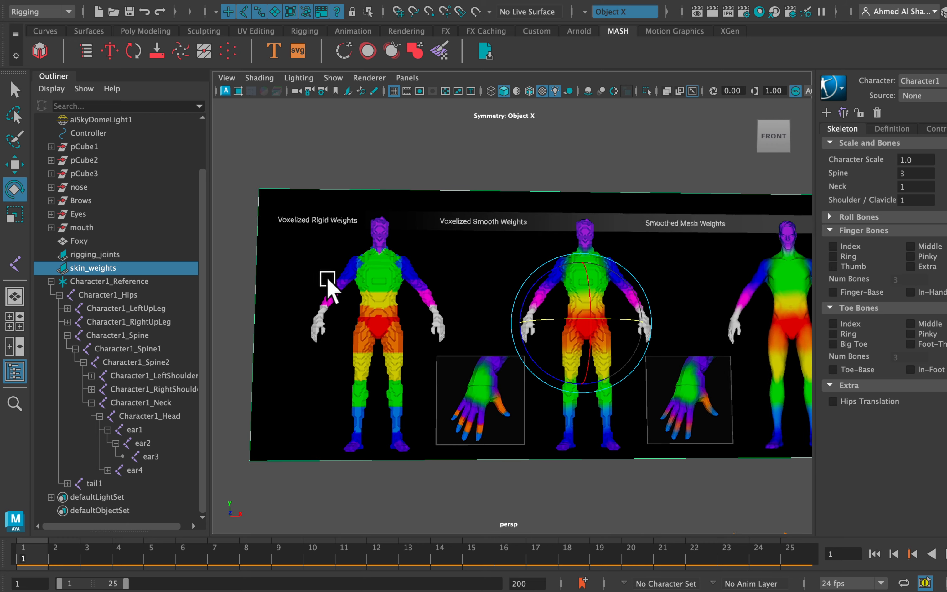
# Step: Inspect the colour boundaries between head, chest and arms on the Voxelized Rigid Weights figure up close
pyautogui.scroll(5, 344, 329)
pyautogui.scroll(2, 455, 409)
pyautogui.keyDown('alt'); pyautogui.moveTo(425, 326); pyautogui.dragTo(526, 373, button='middle'); pyautogui.keyUp('alt')
pyautogui.scroll(5, 427, 325)
pyautogui.keyDown('alt'); pyautogui.moveTo(395, 260); pyautogui.dragTo(440, 323, button='middle'); pyautogui.keyUp('alt')
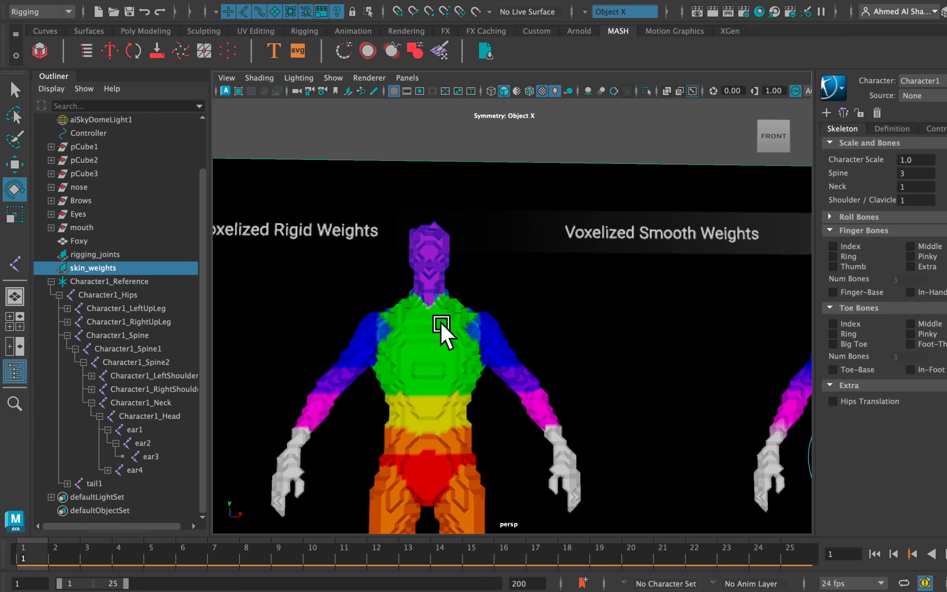
pyautogui.scroll(7, 411, 292)
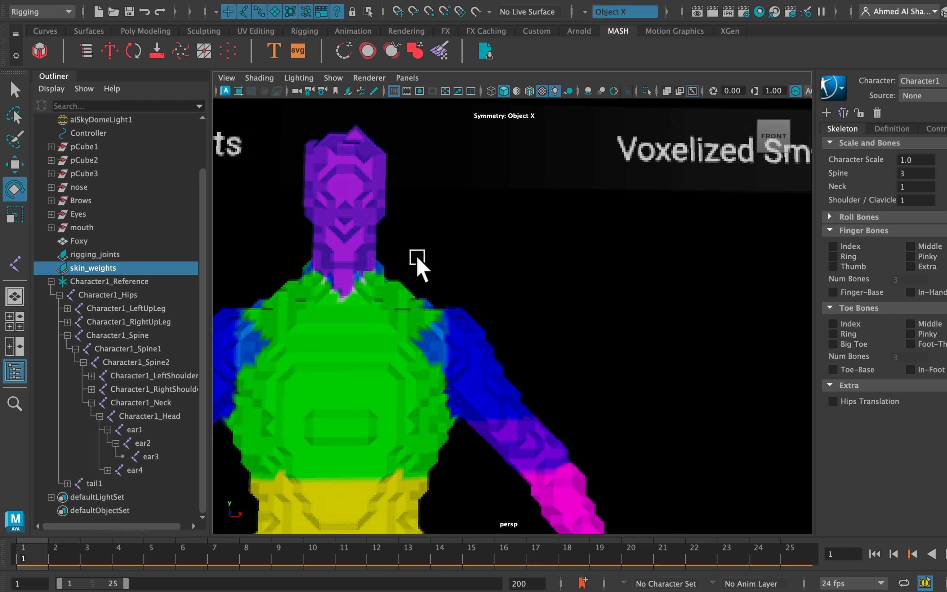
pyautogui.scroll(-3, 433, 317)
pyautogui.scroll(3, 432, 316)
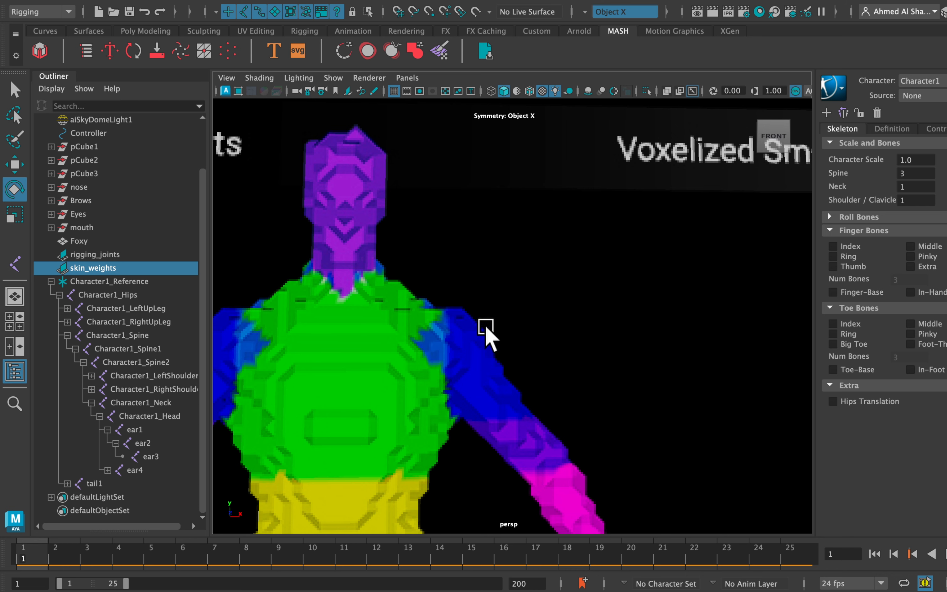
pyautogui.scroll(-6, 533, 379)
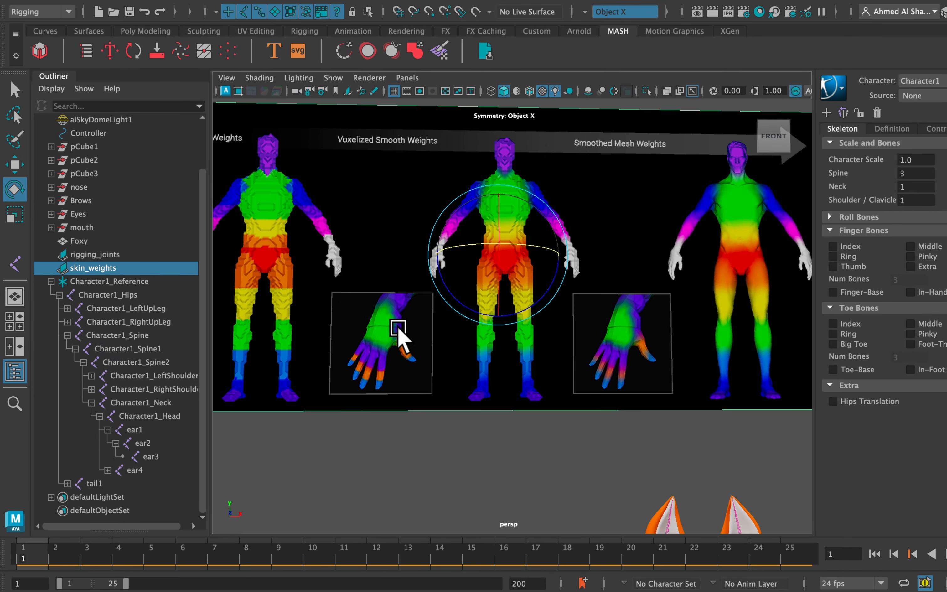
# Step: Select the Foxy mesh and open the Paint Skin Weights Tool settings for it
pyautogui.scroll(-5, 398, 328)
pyautogui.keyDown('alt'); pyautogui.moveTo(501, 381); pyautogui.dragTo(417, 273, button='middle'); pyautogui.keyUp('alt')
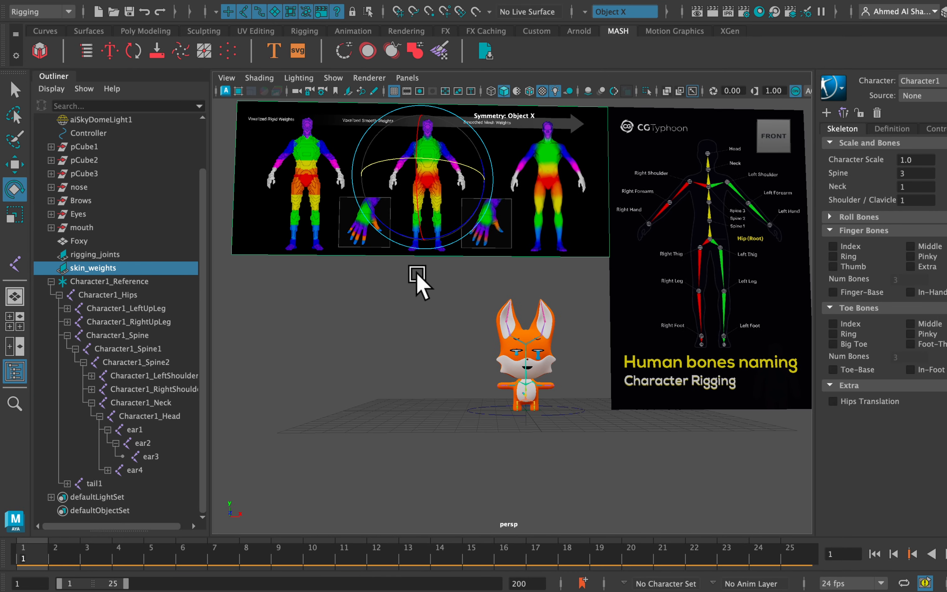
pyautogui.scroll(5, 514, 370)
pyautogui.keyDown('alt'); pyautogui.moveTo(515, 378); pyautogui.dragTo(428, 338, button='middle'); pyautogui.keyUp('alt')
pyautogui.scroll(5, 418, 334)
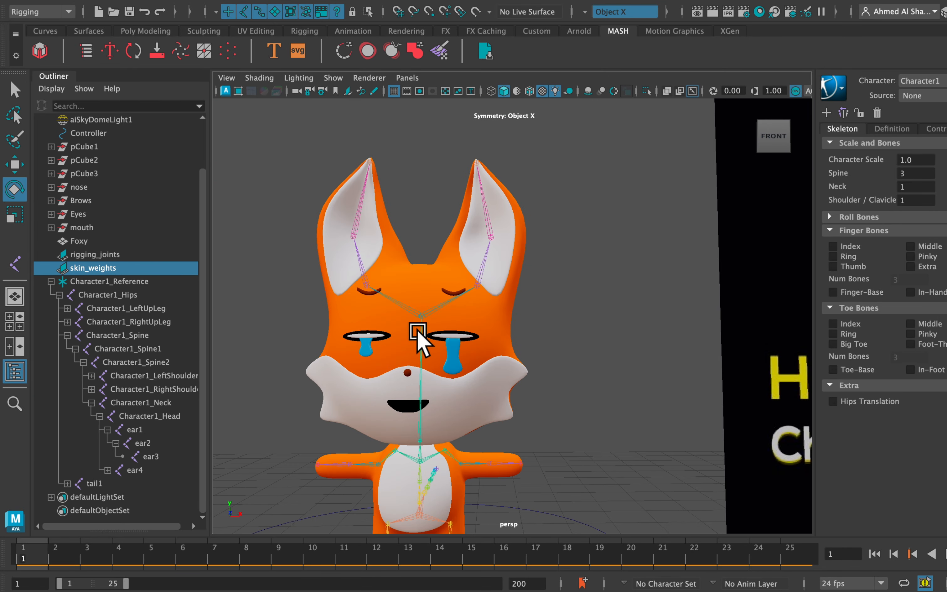
pyautogui.keyDown('alt'); pyautogui.moveTo(474, 305); pyautogui.dragTo(540, 323, button='middle'); pyautogui.keyUp('alt')
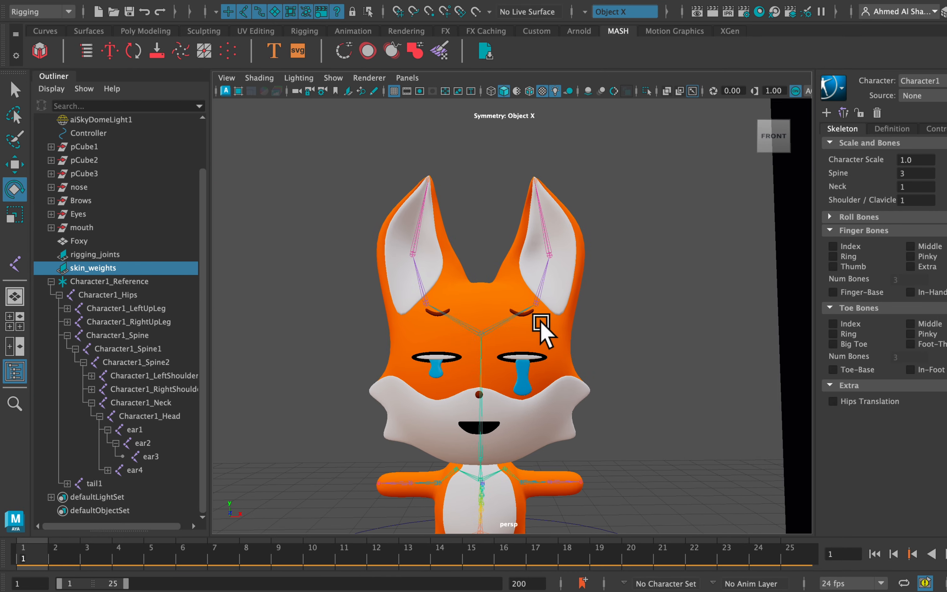
pyautogui.click(545, 352)
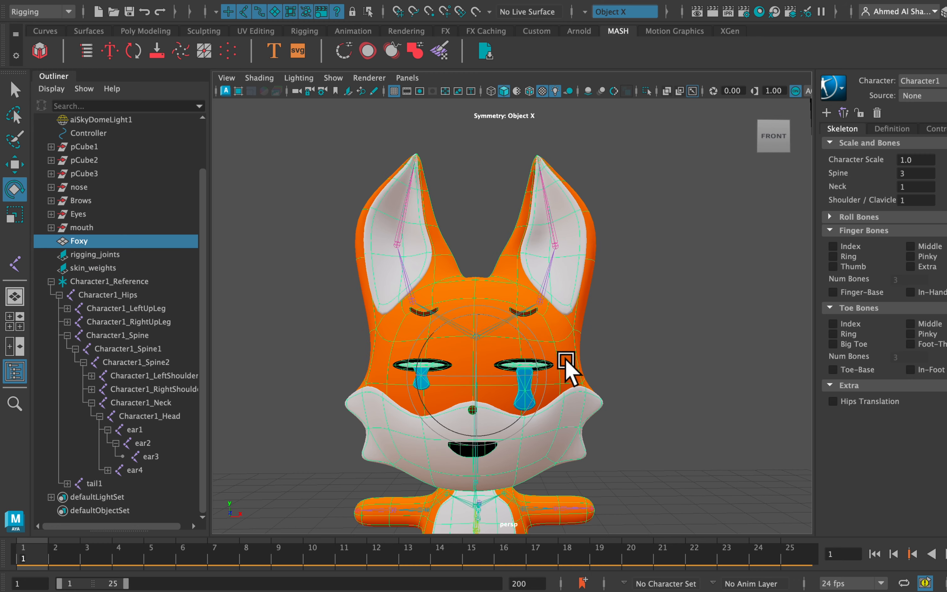
pyautogui.scroll(3, 569, 366)
pyautogui.moveTo(583, 344); pyautogui.dragTo(648, 189, button='right')
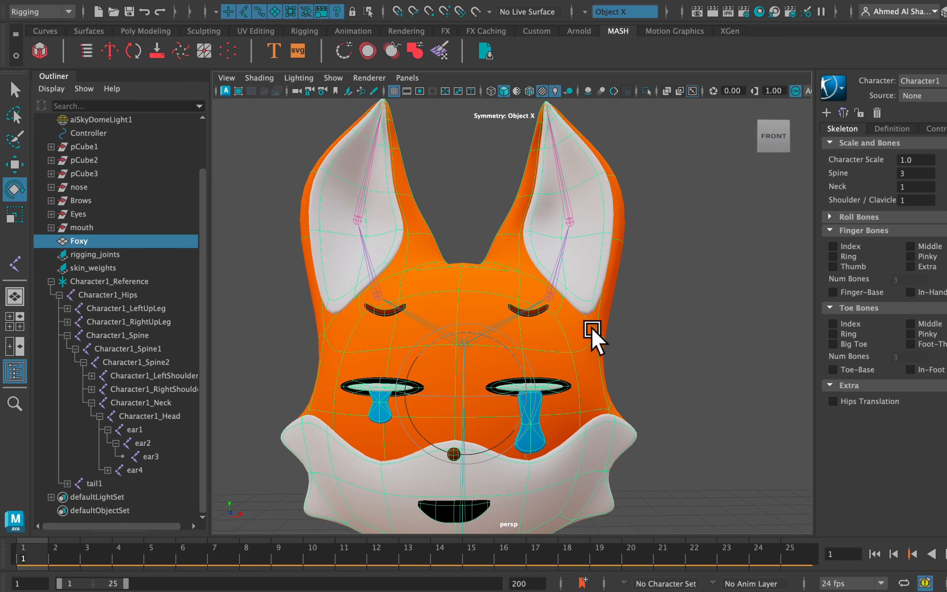
pyautogui.scroll(-3, 579, 341)
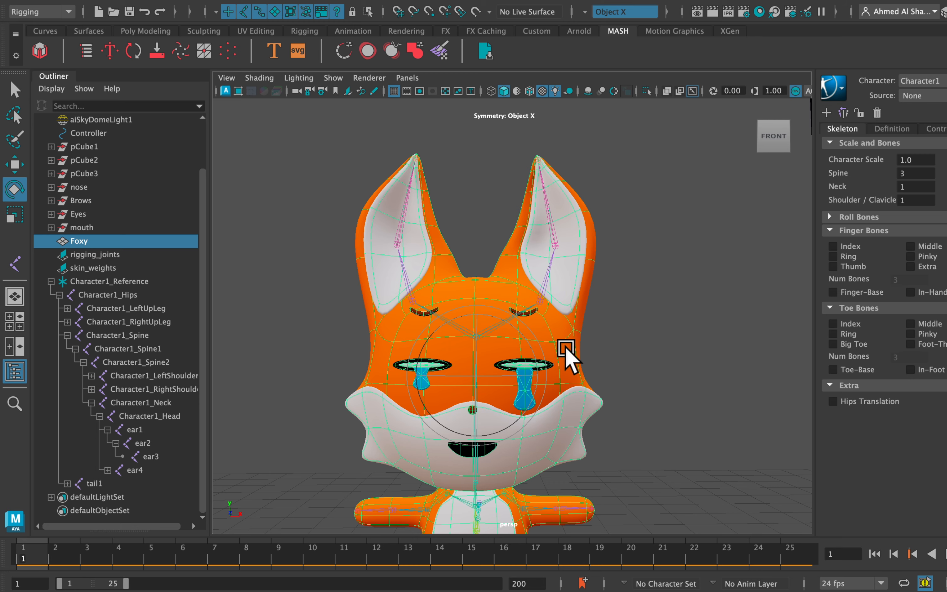
pyautogui.moveTo(564, 214)
pyautogui.mouseDown(button='right')
pyautogui.moveTo(560, 306)
pyautogui.moveTo(563, 0)
pyautogui.moveTo(452, 250)
pyautogui.moveTo(454, 225)
pyautogui.moveTo(481, 225)
pyautogui.moveTo(471, 227)
pyautogui.mouseUp(button='right')
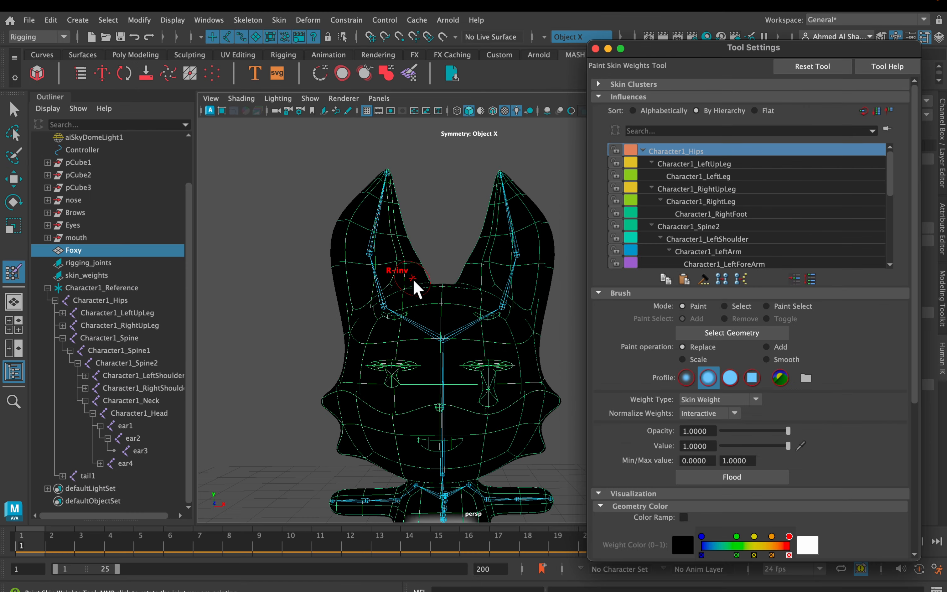
# Step: Review the painted influence of the hips, left leg joints, right lower leg, Spine2 and neck on the fox mesh
pyautogui.scroll(-5, 415, 286)
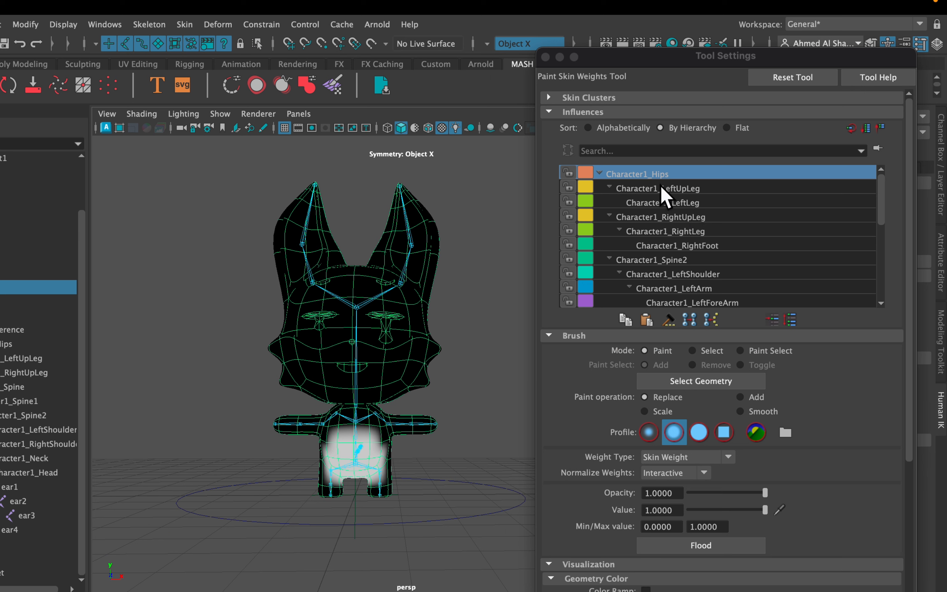
pyautogui.moveTo(661, 192); pyautogui.dragTo(655, 176)
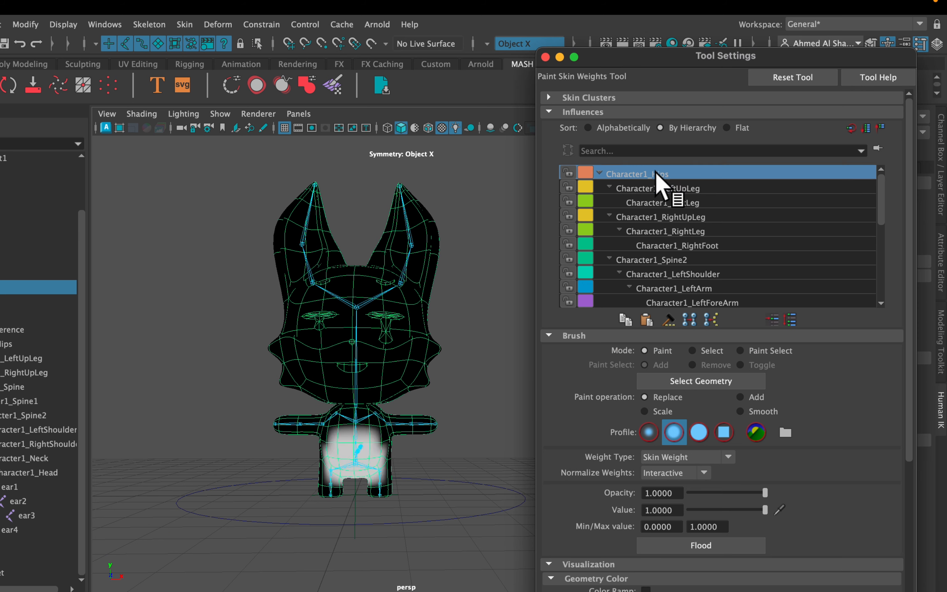
pyautogui.click(666, 188)
pyautogui.click(670, 203)
pyautogui.click(672, 231)
pyautogui.click(672, 259)
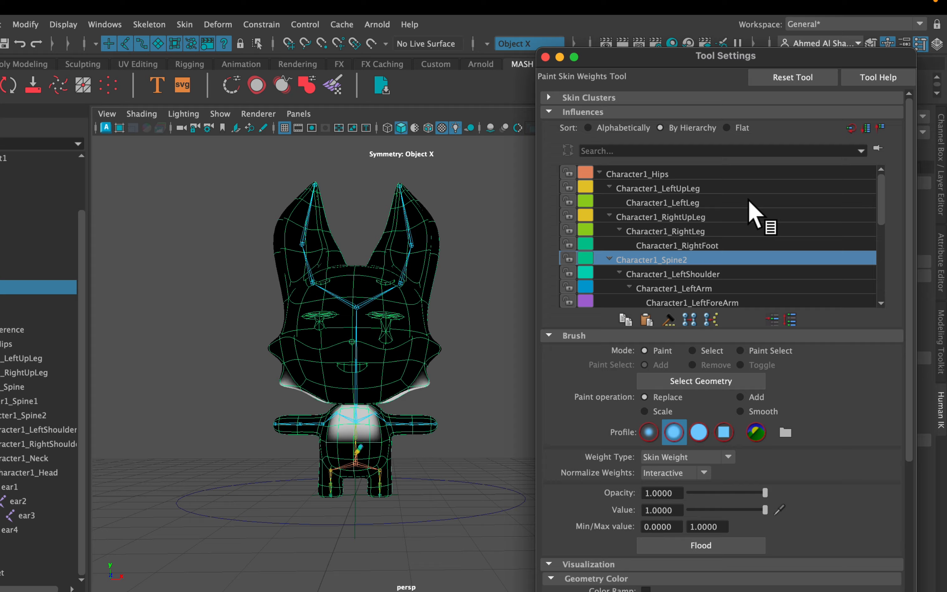
pyautogui.scroll(-2, 749, 202)
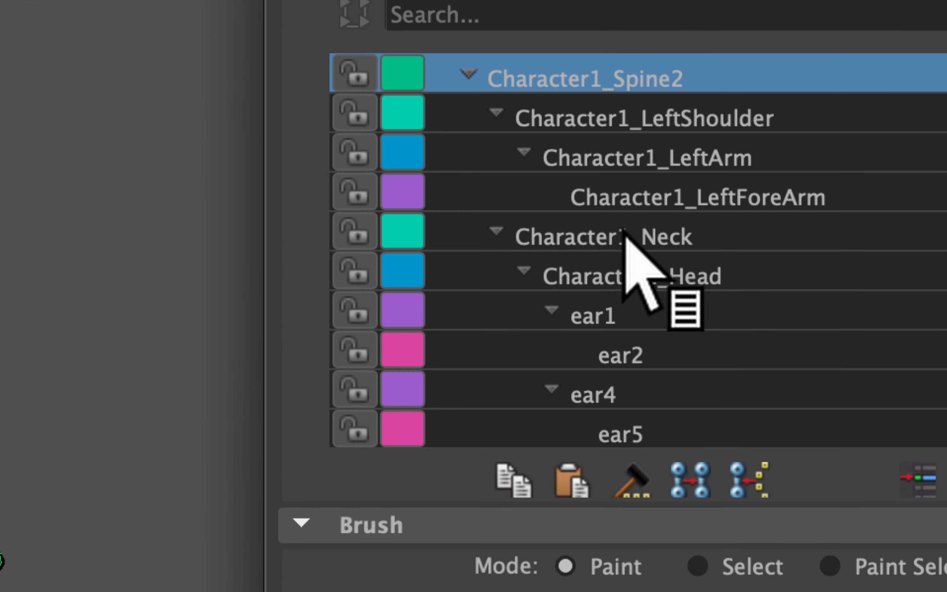
pyautogui.click(625, 235)
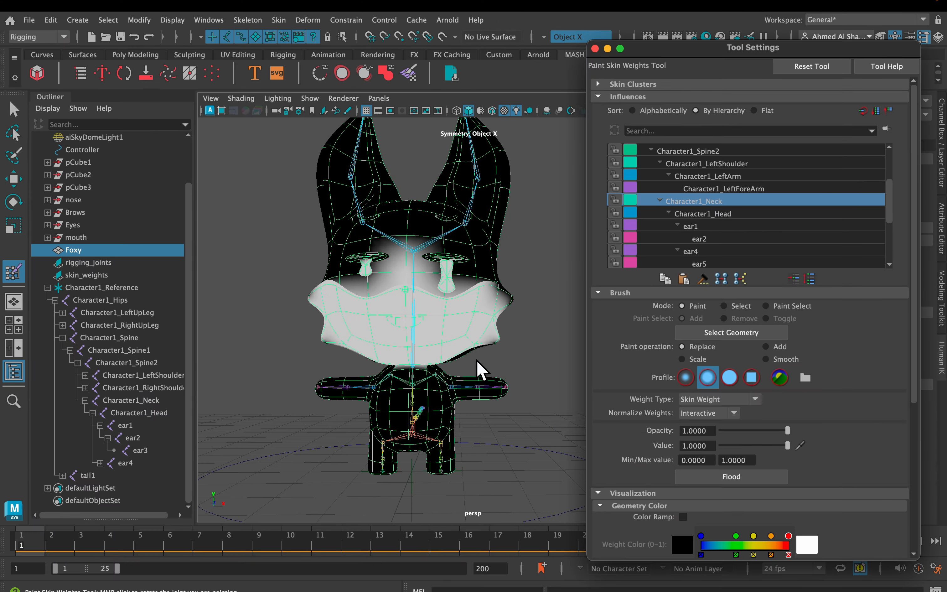
# Step: Examine the neck joint's weights across the fox's face from several angles and compare them with the head joint's influence
pyautogui.scroll(2, 477, 358)
pyautogui.keyDown('alt'); pyautogui.moveTo(477, 354); pyautogui.dragTo(322, 316); pyautogui.keyUp('alt')
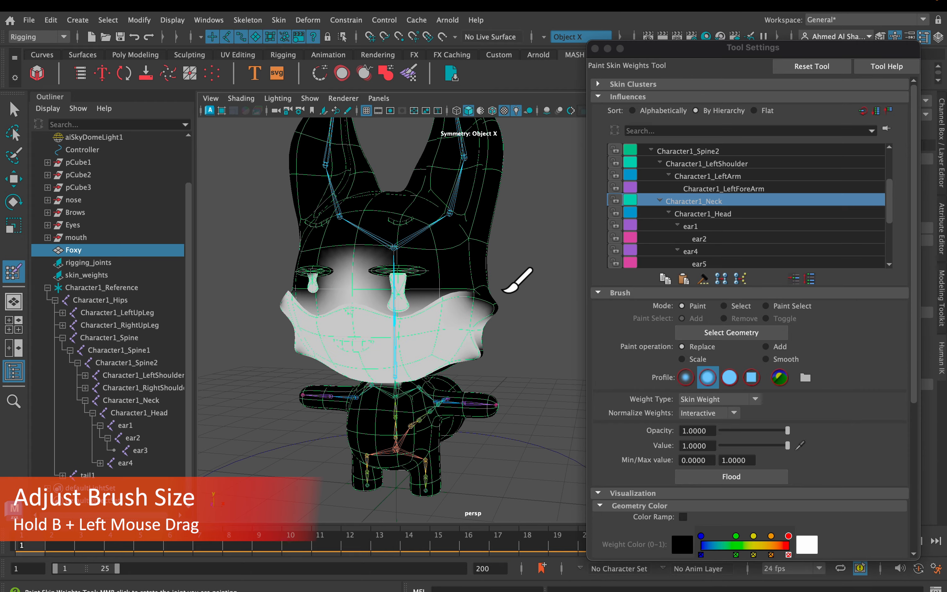
pyautogui.moveTo(487, 294)
pyautogui.keyDown('alt'); pyautogui.mouseDown()
pyautogui.moveTo(440, 285)
pyautogui.moveTo(507, 285)
pyautogui.moveTo(500, 289)
pyautogui.mouseUp(); pyautogui.keyUp('alt')
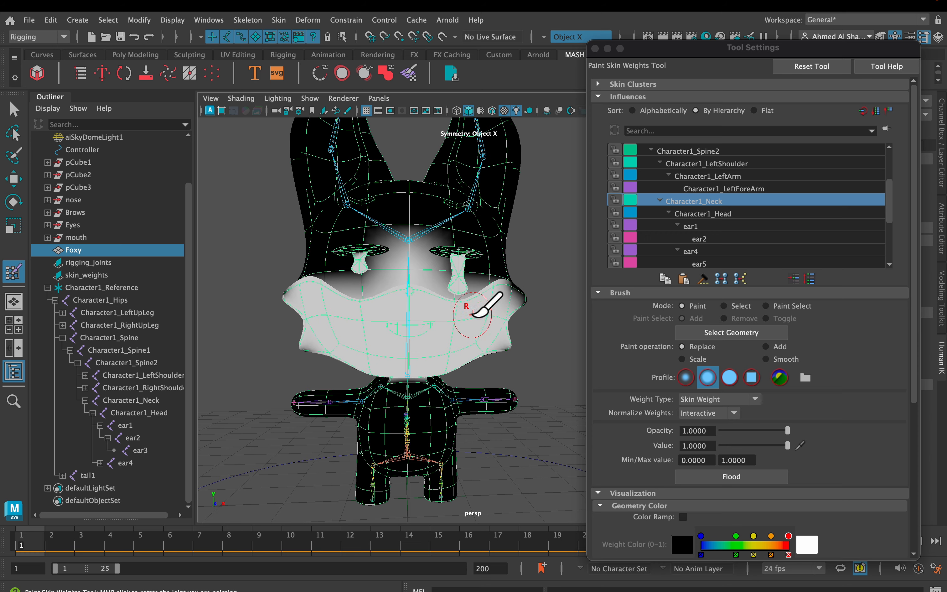
pyautogui.keyDown('alt'); pyautogui.moveTo(472, 264); pyautogui.dragTo(475, 289, button='middle'); pyautogui.keyUp('alt')
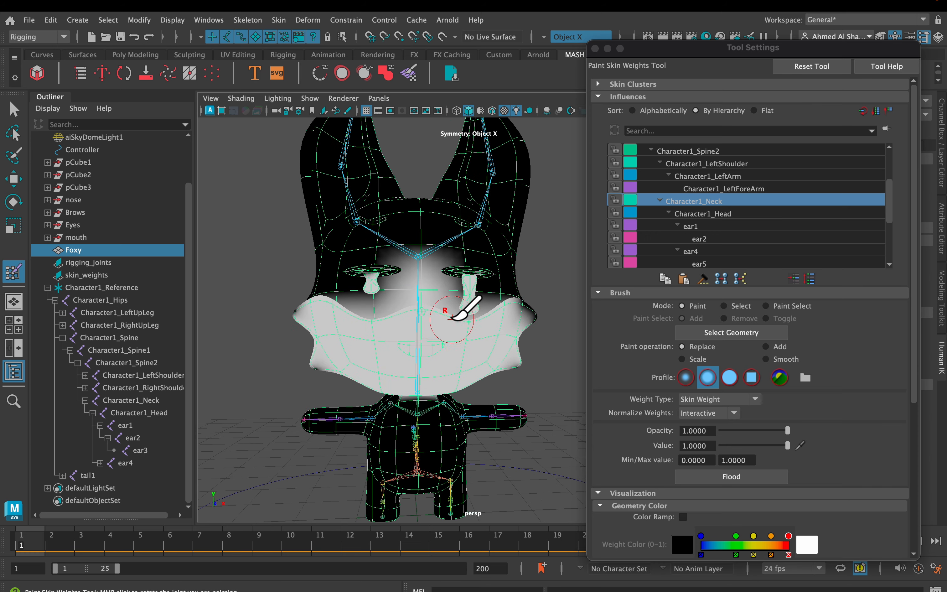
pyautogui.moveTo(471, 290)
pyautogui.keyDown('alt'); pyautogui.mouseDown()
pyautogui.moveTo(478, 321)
pyautogui.moveTo(465, 327)
pyautogui.moveTo(472, 196)
pyautogui.mouseUp(); pyautogui.keyUp('alt')
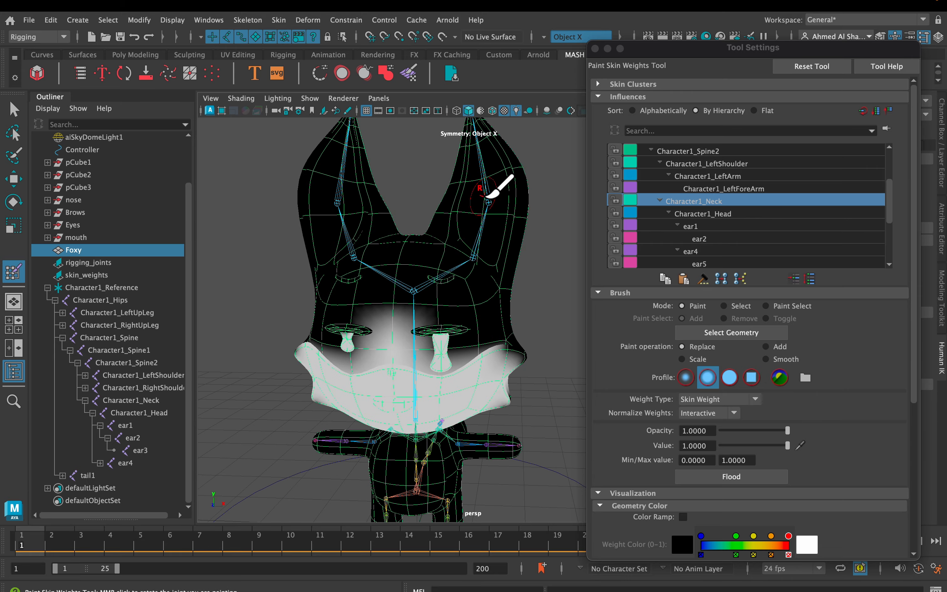
pyautogui.keyDown('alt'); pyautogui.moveTo(500, 253); pyautogui.dragTo(449, 267); pyautogui.keyUp('alt')
pyautogui.keyDown('alt'); pyautogui.moveTo(442, 194); pyautogui.dragTo(437, 263); pyautogui.keyUp('alt')
pyautogui.scroll(4, 470, 346)
pyautogui.moveTo(470, 346)
pyautogui.keyDown('alt'); pyautogui.mouseDown()
pyautogui.moveTo(522, 307)
pyautogui.moveTo(464, 286)
pyautogui.moveTo(450, 291)
pyautogui.mouseUp(); pyautogui.keyUp('alt')
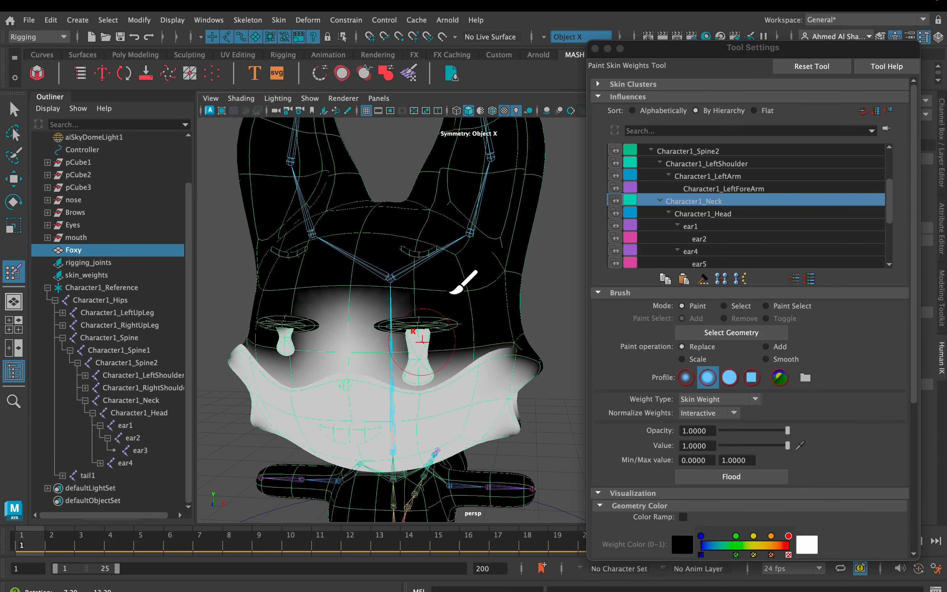
pyautogui.click(715, 213)
pyautogui.click(714, 201)
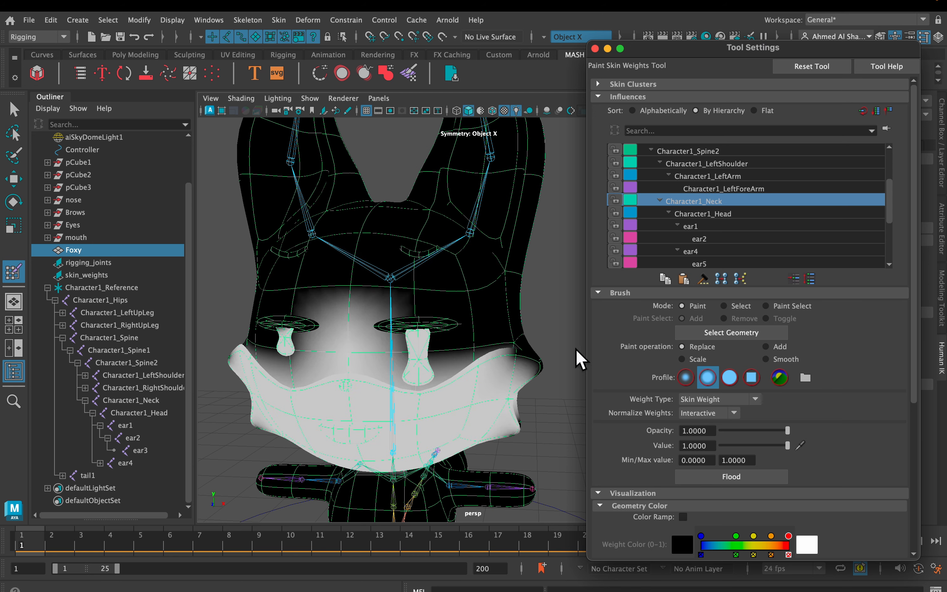
# Step: Paint Character1_Neck influence at value 1.0 over the dark patch on the side of the fox's head
pyautogui.moveTo(518, 376)
pyautogui.keyDown('alt'); pyautogui.mouseDown()
pyautogui.moveTo(473, 360)
pyautogui.moveTo(391, 360)
pyautogui.mouseUp(); pyautogui.keyUp('alt')
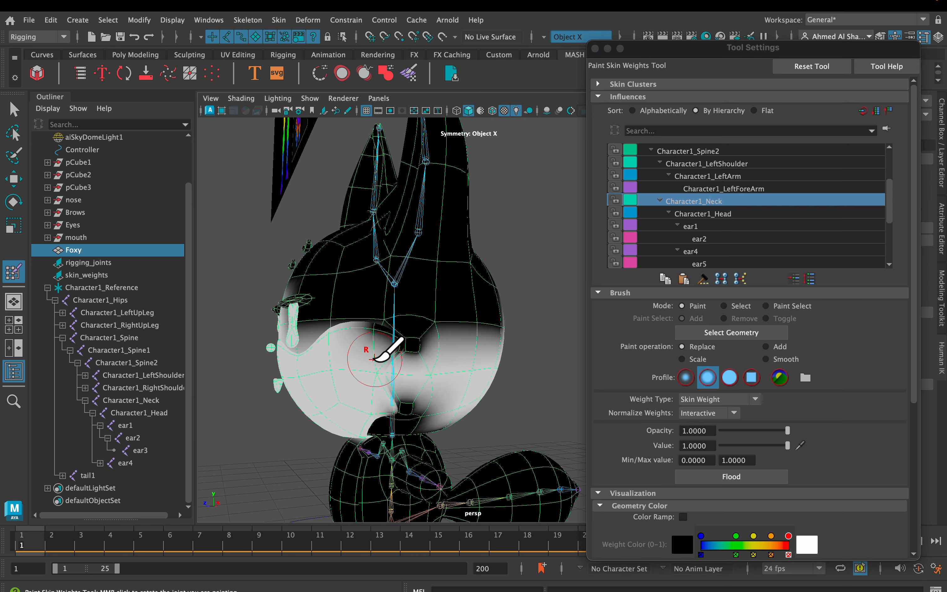
pyautogui.moveTo(392, 351); pyautogui.dragTo(414, 346)
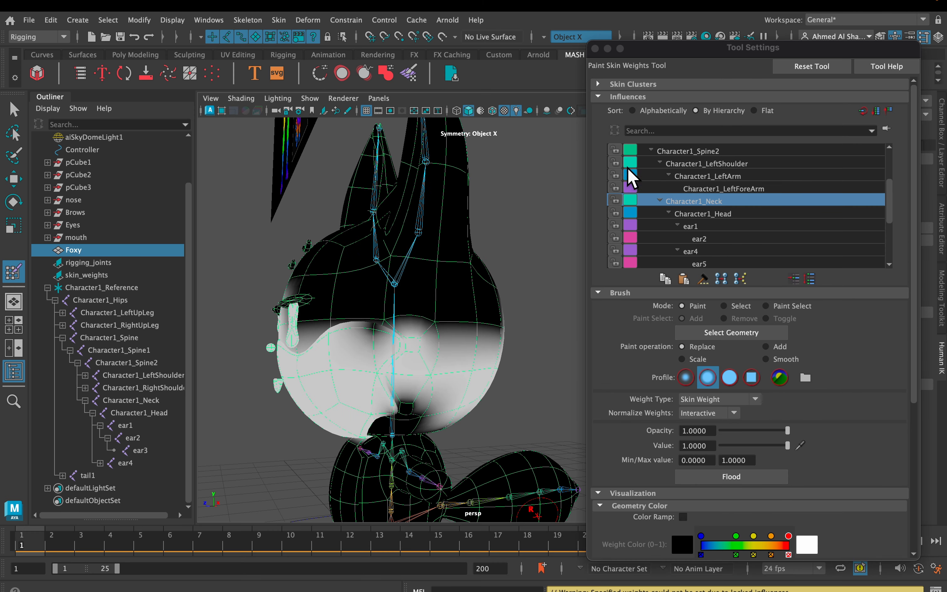
# Step: Leave weight painting, close its tool settings and view the Foxy mesh's skinCluster1 attributes
pyautogui.click(594, 48)
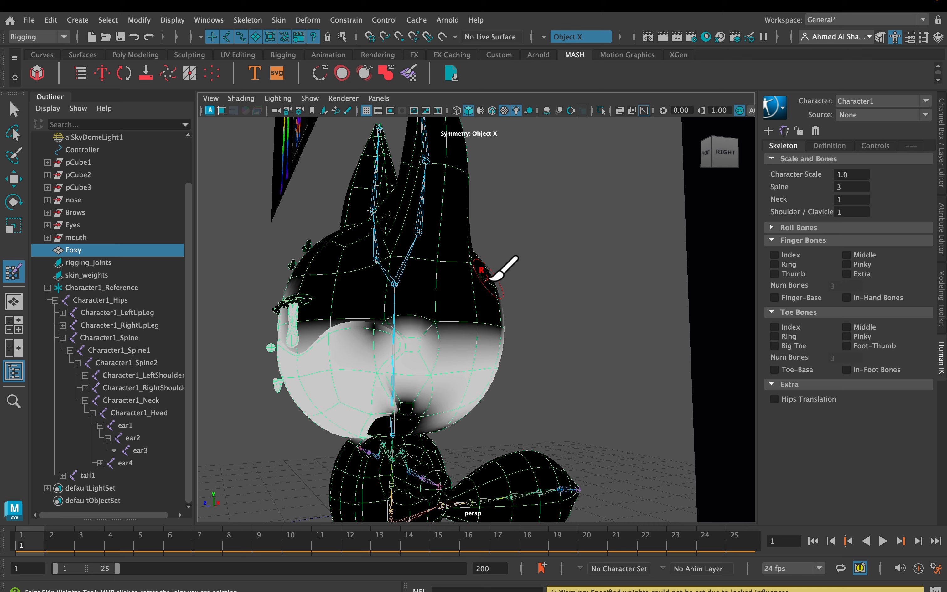
pyautogui.press('q')
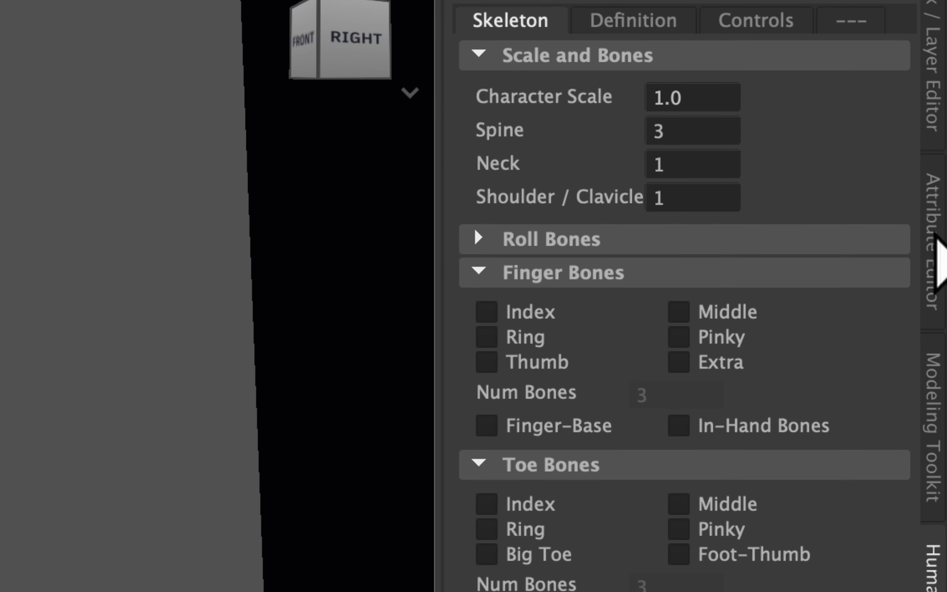
pyautogui.click(936, 231)
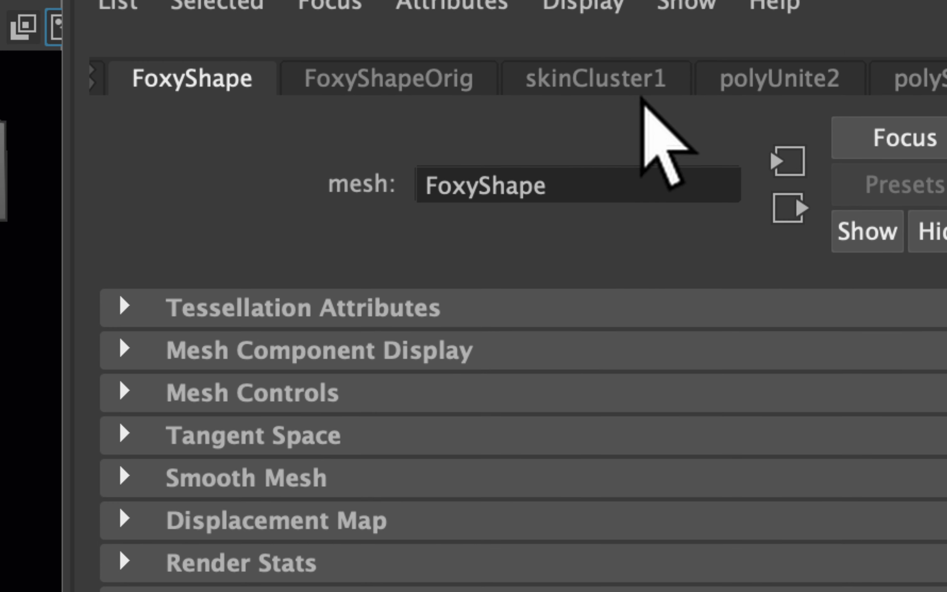
pyautogui.click(591, 88)
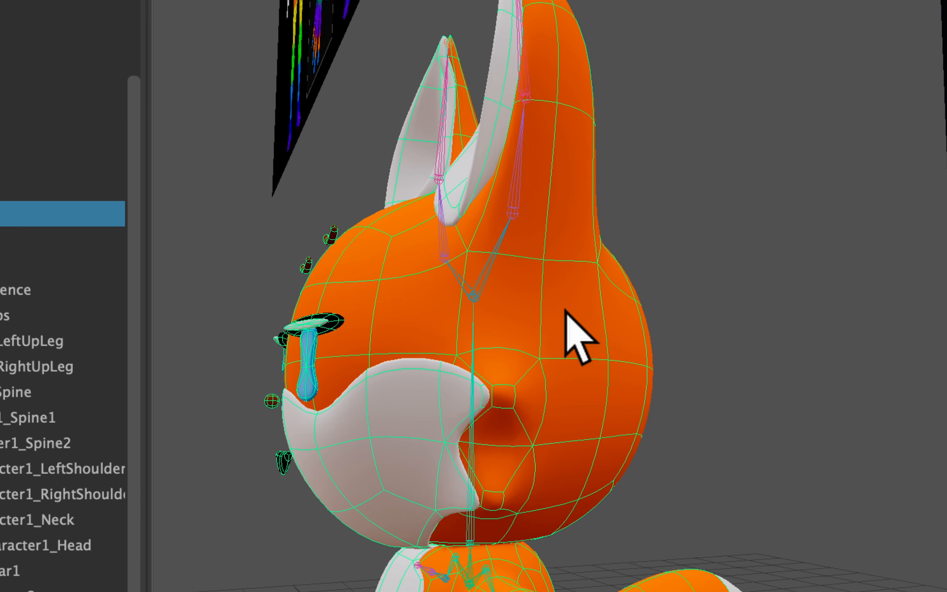
# Step: Reactivate the Paint Skin Weights Tool on Foxy and paint full neck influence over the dark spot at the rear of the lower cheek
pyautogui.moveTo(566, 309)
pyautogui.mouseDown(button='right')
pyautogui.moveTo(555, 321)
pyautogui.moveTo(342, 229)
pyautogui.moveTo(296, 122)
pyautogui.mouseUp(button='right')
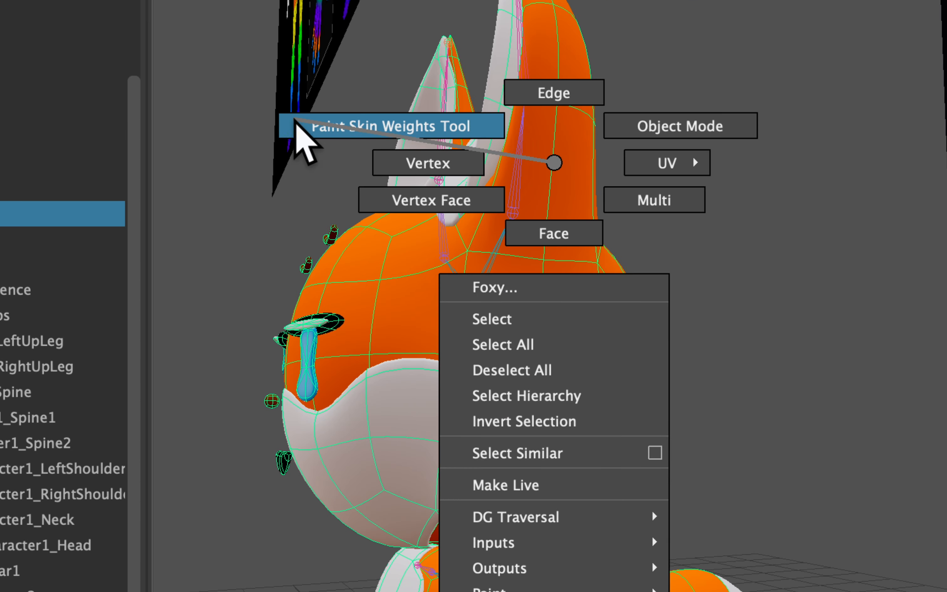
pyautogui.moveTo(287, 125); pyautogui.dragTo(288, 125, button='right')
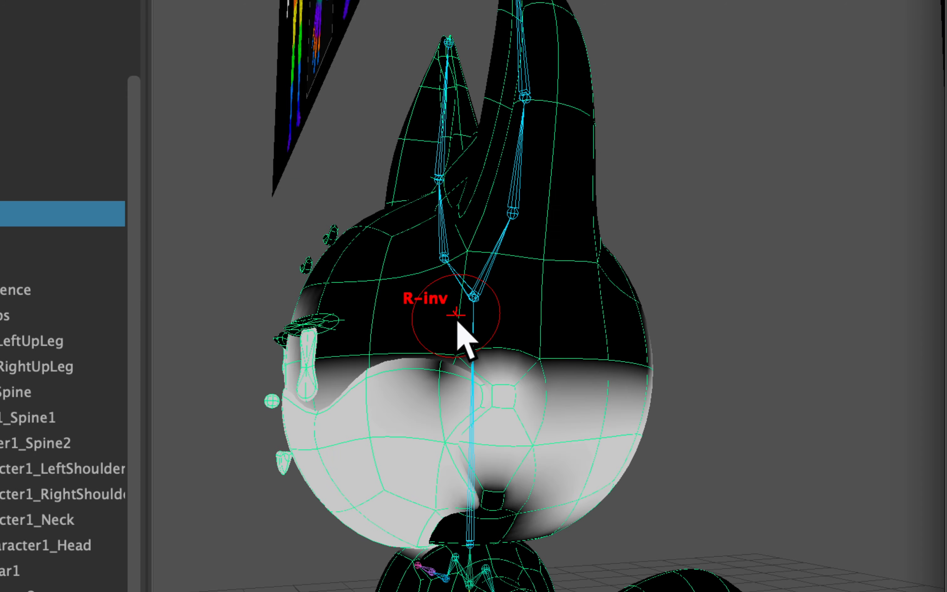
pyautogui.moveTo(369, 292)
pyautogui.keyDown('alt'); pyautogui.mouseDown()
pyautogui.moveTo(405, 275)
pyautogui.moveTo(374, 289)
pyautogui.mouseUp(); pyautogui.keyUp('alt')
pyautogui.keyDown('alt'); pyautogui.moveTo(357, 300); pyautogui.dragTo(417, 286, button='middle'); pyautogui.keyUp('alt')
pyautogui.scroll(4, 420, 288)
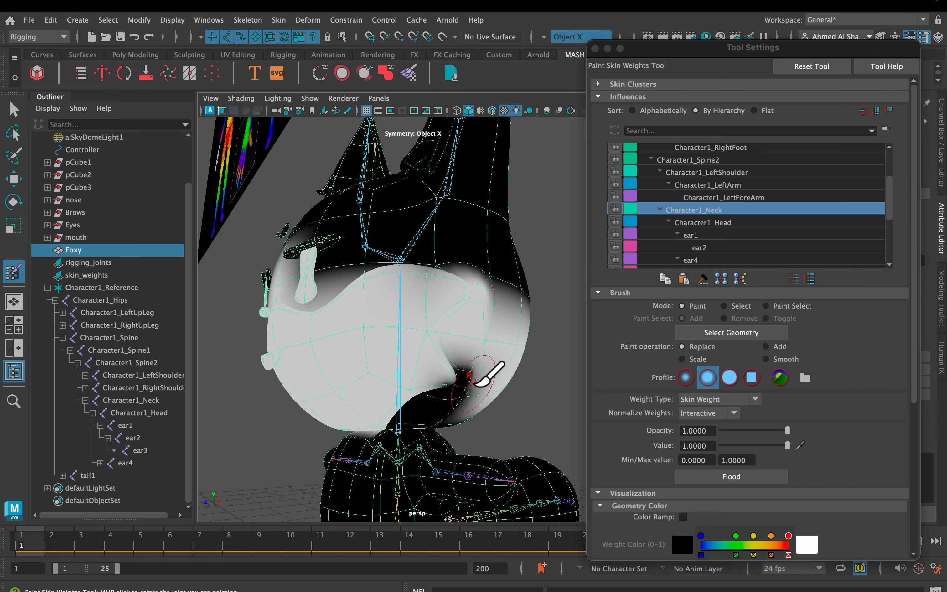
pyautogui.scroll(5, 464, 372)
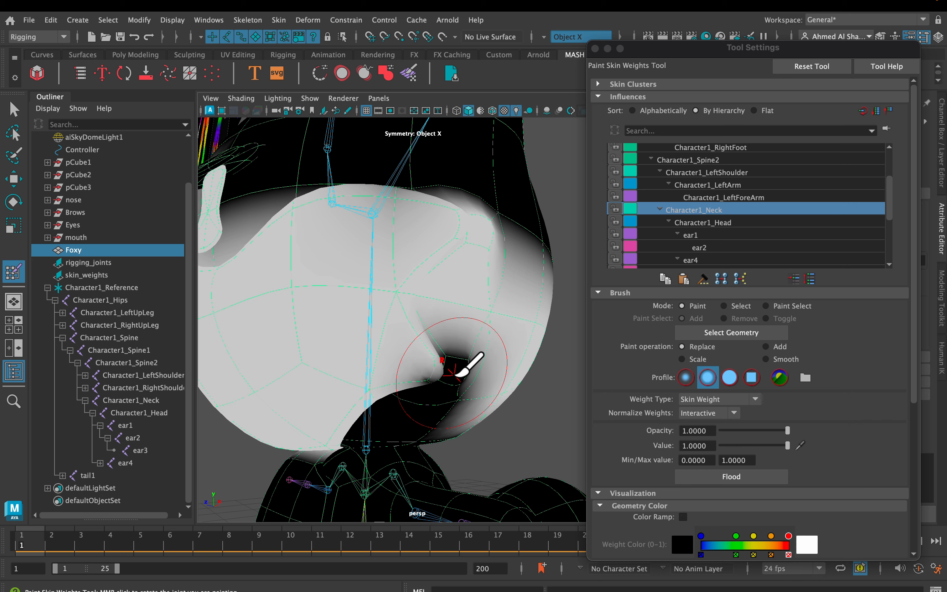
pyautogui.moveTo(457, 342); pyautogui.dragTo(445, 359)
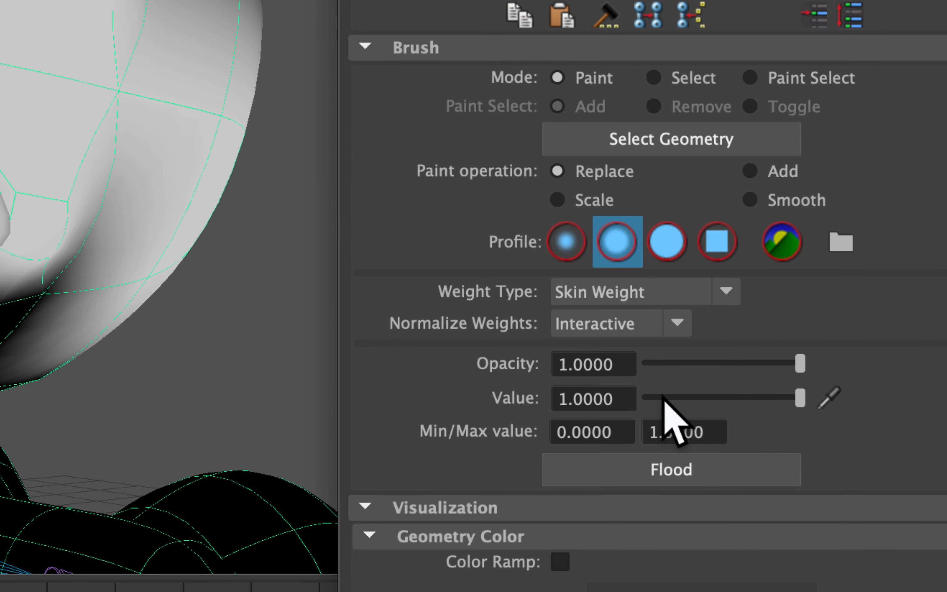
# Step: Set the brush value to 0, try erasing neck influence behind the cheek, and undo the last stroke
pyautogui.moveTo(670, 398); pyautogui.dragTo(562, 395)
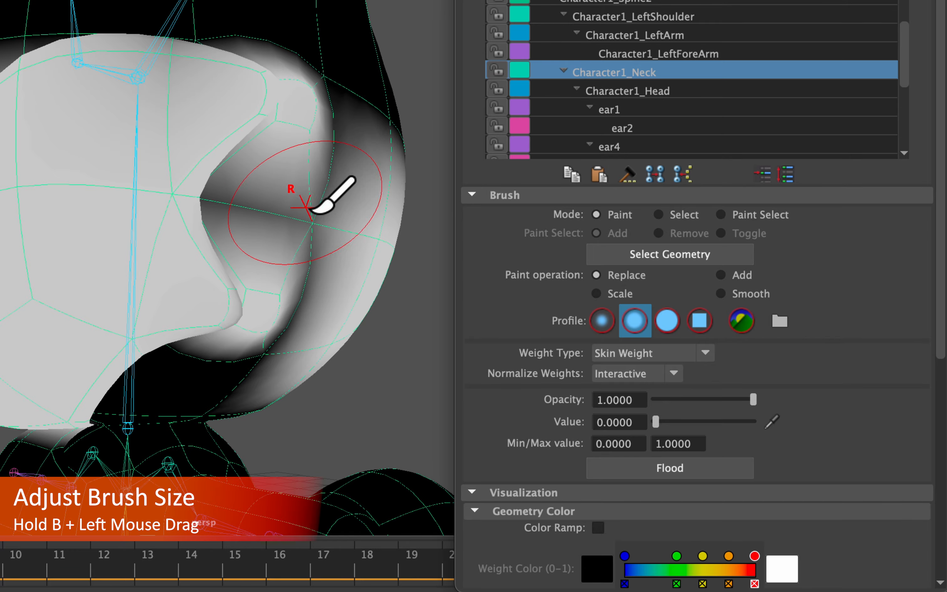
pyautogui.press('super+z')
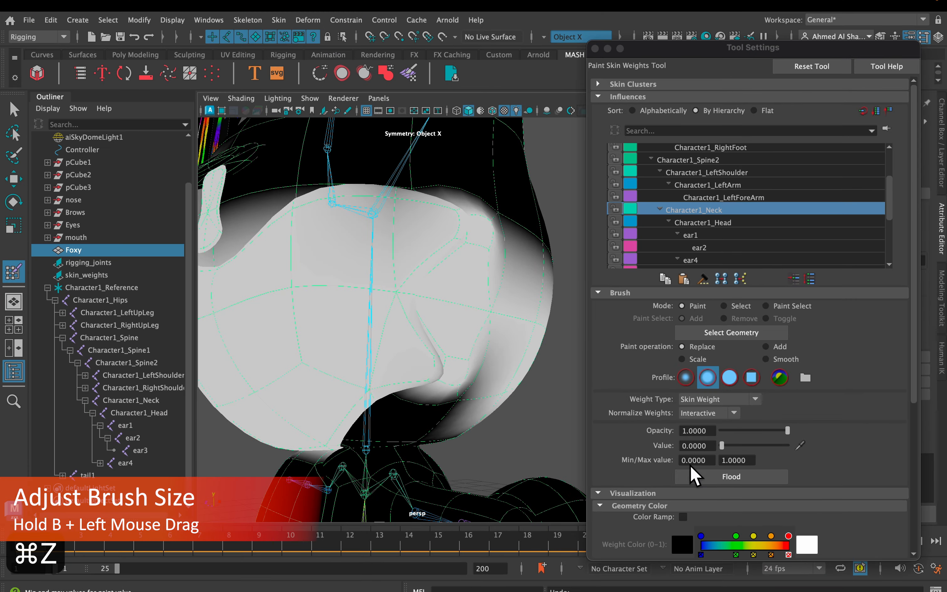
# Step: Set the brush value back to 1 and try flooding the whole mesh with neck influence, undoing the flood
pyautogui.scroll(-5, 527, 419)
pyautogui.moveTo(484, 408)
pyautogui.keyDown('alt'); pyautogui.mouseDown()
pyautogui.moveTo(515, 407)
pyautogui.moveTo(500, 419)
pyautogui.mouseUp(); pyautogui.keyUp('alt')
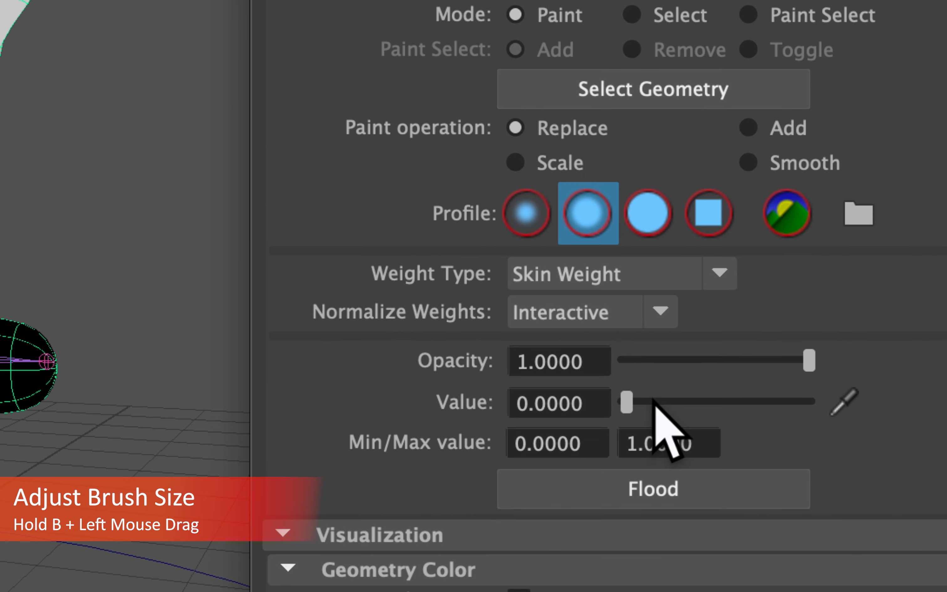
pyautogui.moveTo(665, 424); pyautogui.dragTo(779, 423)
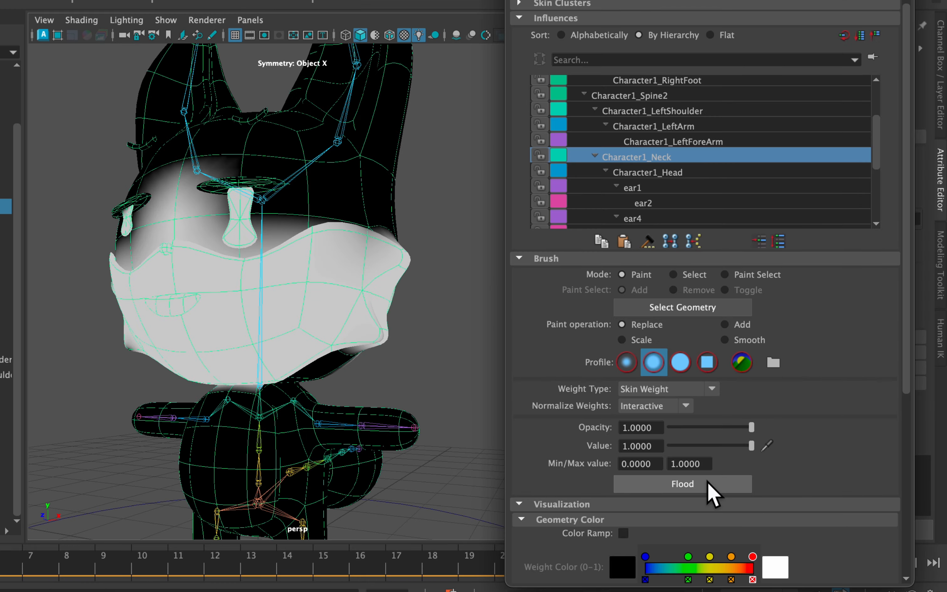
pyautogui.click(709, 485)
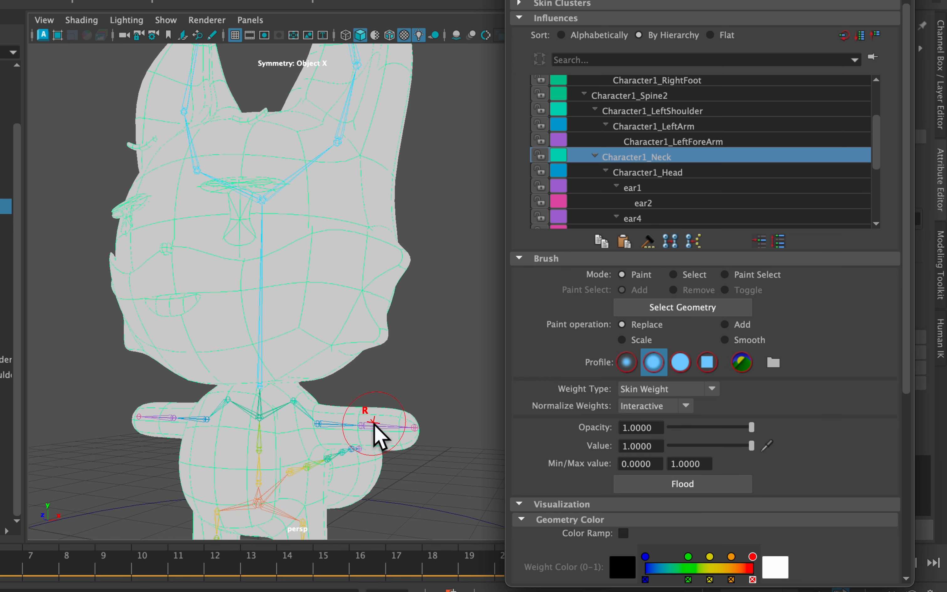
pyautogui.hotkey('ctrl', 'z')
# Step: Examine the neck joint's influence across the head from several angles, and leave the painting tool with its settings closed
pyautogui.scroll(5, 376, 306)
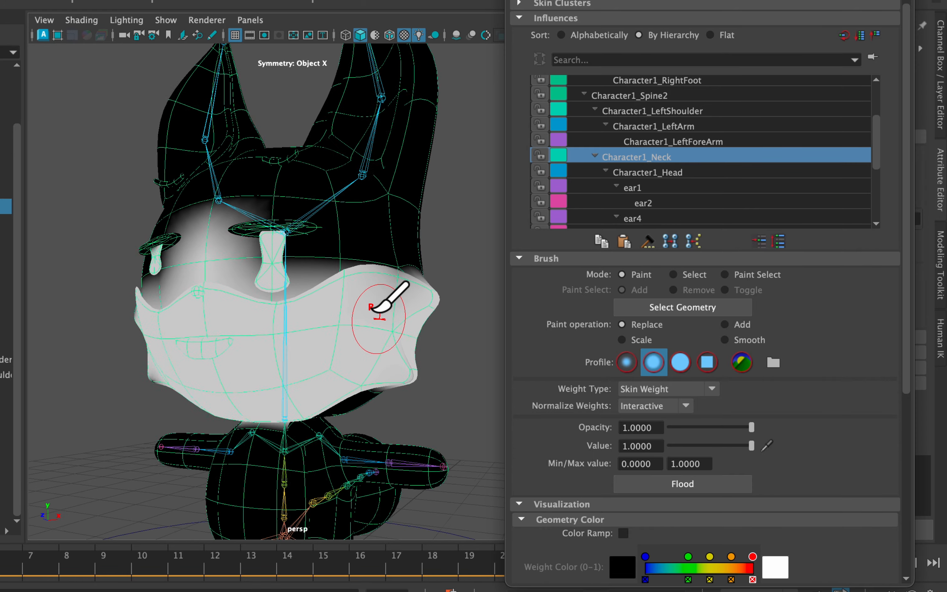
pyautogui.keyDown('alt'); pyautogui.moveTo(349, 312); pyautogui.dragTo(221, 284); pyautogui.keyUp('alt')
pyautogui.scroll(5, 278, 325)
pyautogui.moveTo(305, 325)
pyautogui.keyDown('alt'); pyautogui.mouseDown()
pyautogui.moveTo(279, 323)
pyautogui.moveTo(261, 386)
pyautogui.moveTo(331, 425)
pyautogui.mouseUp(); pyautogui.keyUp('alt')
pyautogui.scroll(-2, 291, 313)
pyautogui.keyDown('alt'); pyautogui.moveTo(432, 373); pyautogui.dragTo(154, 300); pyautogui.keyUp('alt')
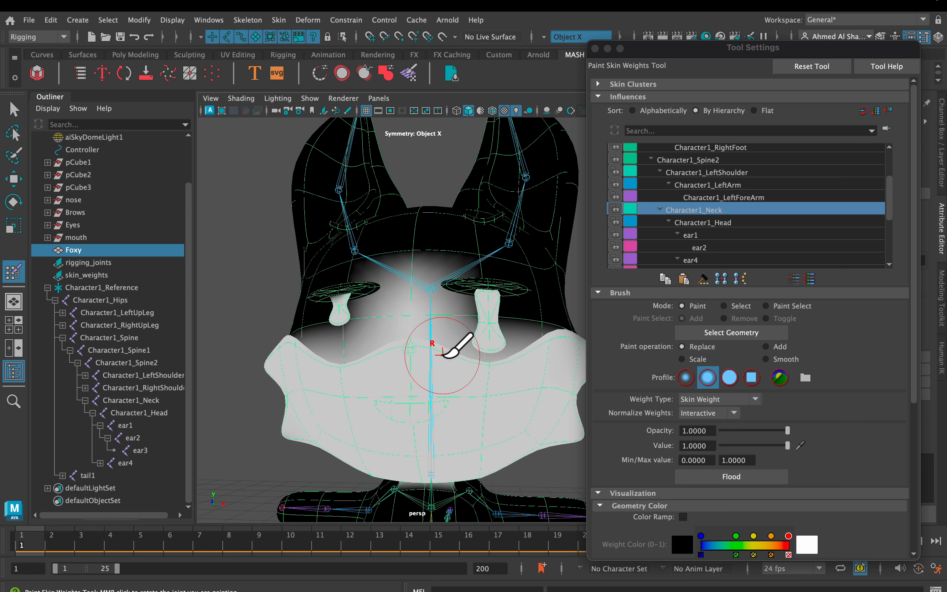
pyautogui.press('q')
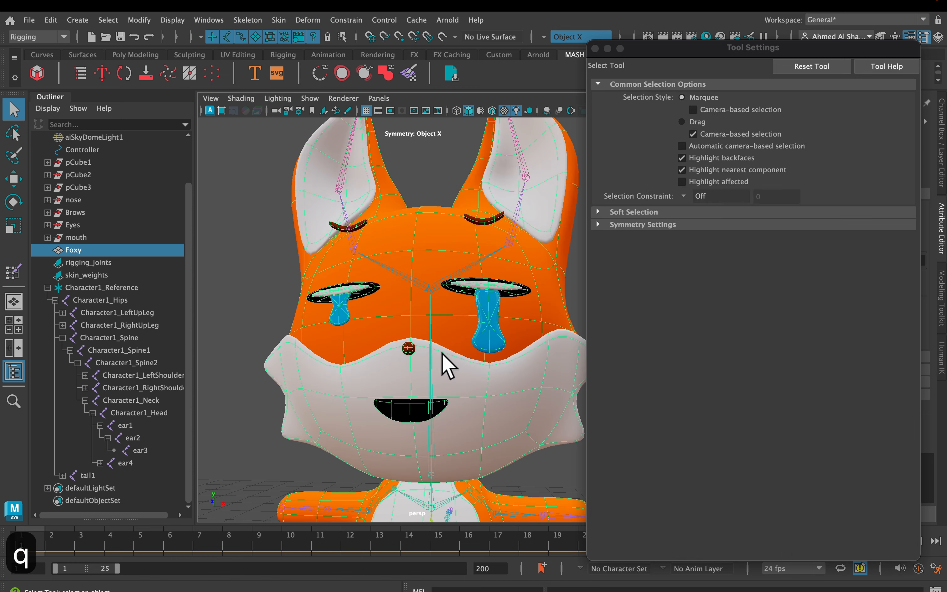
pyautogui.click(594, 47)
# Step: Select the Character1_Neck joint and test how the head deforms by rotating the joint, undoing the rotation
pyautogui.scroll(-3, 544, 270)
pyautogui.keyDown('alt'); pyautogui.moveTo(544, 289); pyautogui.dragTo(491, 224, button='middle'); pyautogui.keyUp('alt')
pyautogui.scroll(5, 353, 360)
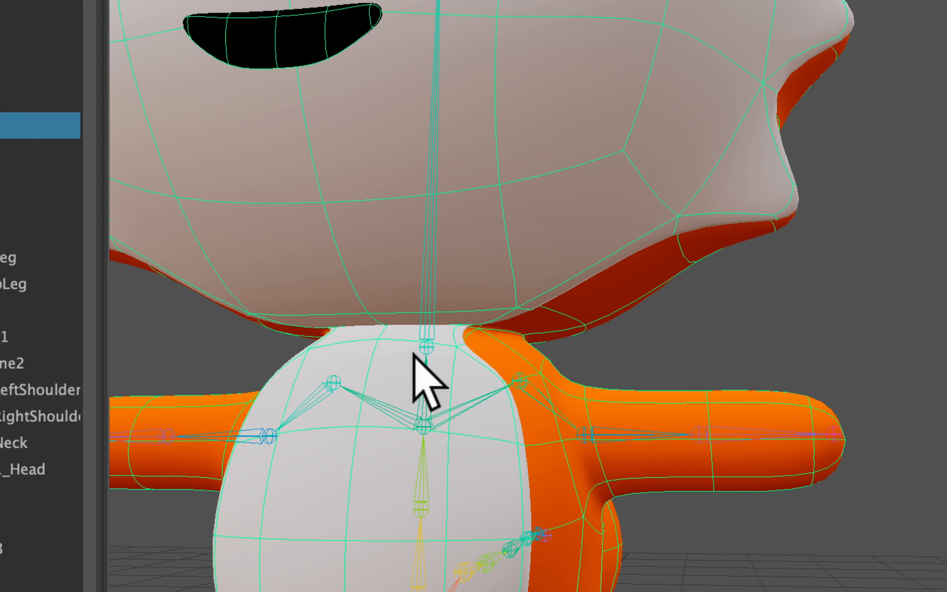
pyautogui.click(426, 346)
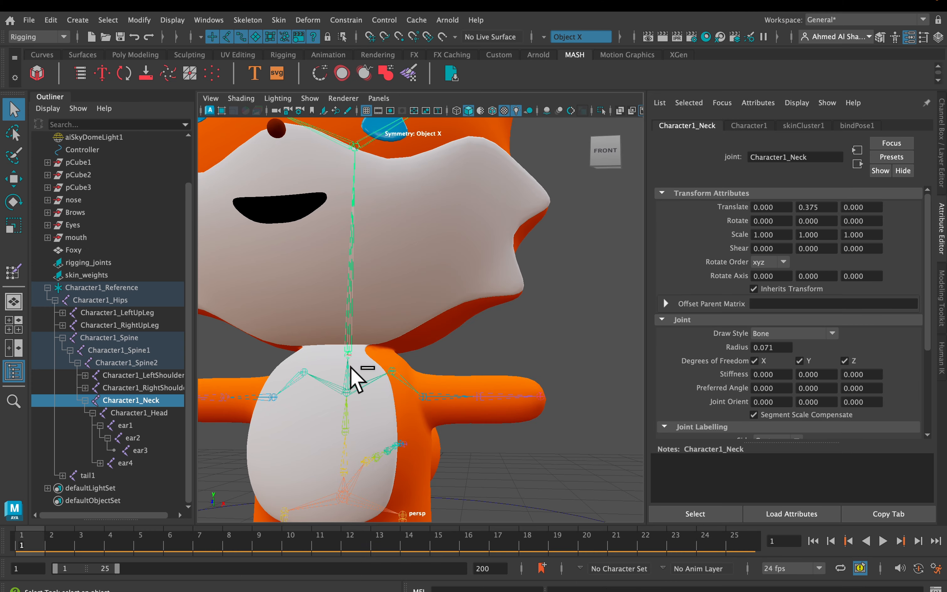
pyautogui.keyDown('alt'); pyautogui.moveTo(427, 366); pyautogui.dragTo(345, 359); pyautogui.keyUp('alt')
pyautogui.scroll(-5, 418, 367)
pyautogui.press('e')
pyautogui.scroll(-3, 398, 388)
pyautogui.press('super+z')
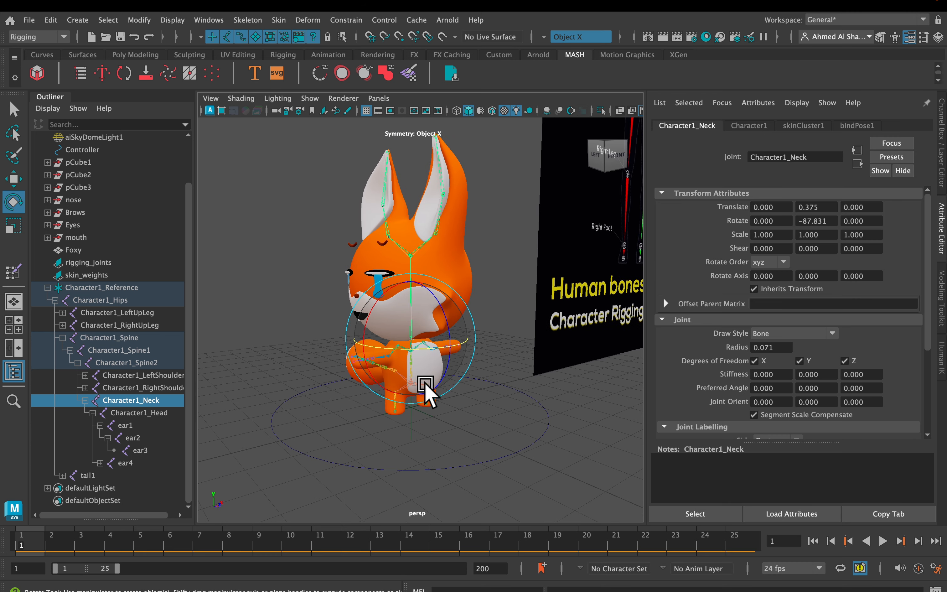
# Step: Turn the neck joint sideways to about 21 degrees as a deformation test and undo the rotations
pyautogui.scroll(3, 352, 352)
pyautogui.moveTo(372, 363); pyautogui.dragTo(392, 359)
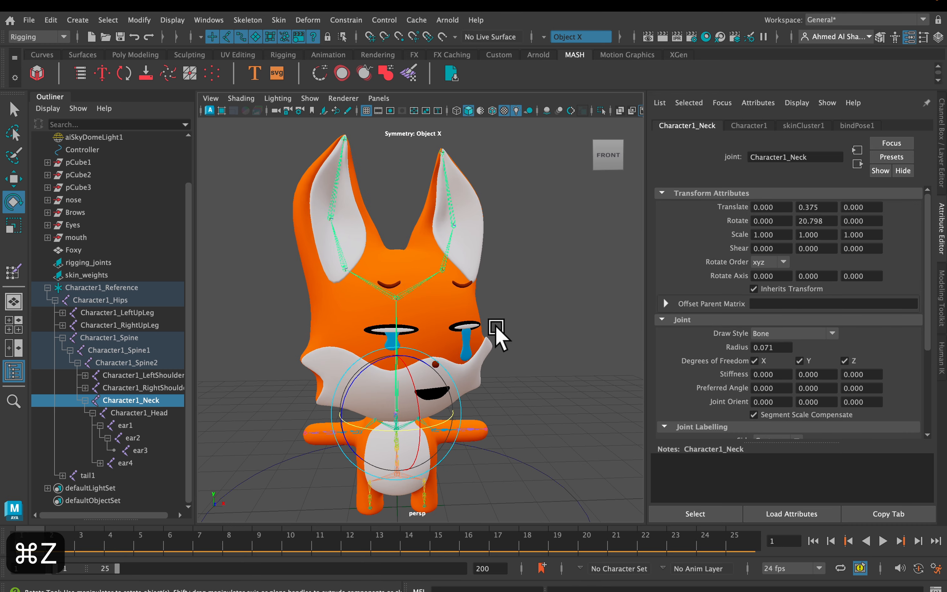
pyautogui.press('super+z')
pyautogui.press('super+z')
# Step: Test the ear1 joint by rotating it to about 48 degrees on Z, and undo the rotation
pyautogui.scroll(5, 480, 315)
pyautogui.keyDown('alt'); pyautogui.moveTo(476, 309); pyautogui.dragTo(454, 355, button='middle'); pyautogui.keyUp('alt')
pyautogui.keyDown('alt'); pyautogui.moveTo(439, 325); pyautogui.dragTo(408, 355); pyautogui.keyUp('alt')
pyautogui.click(437, 326)
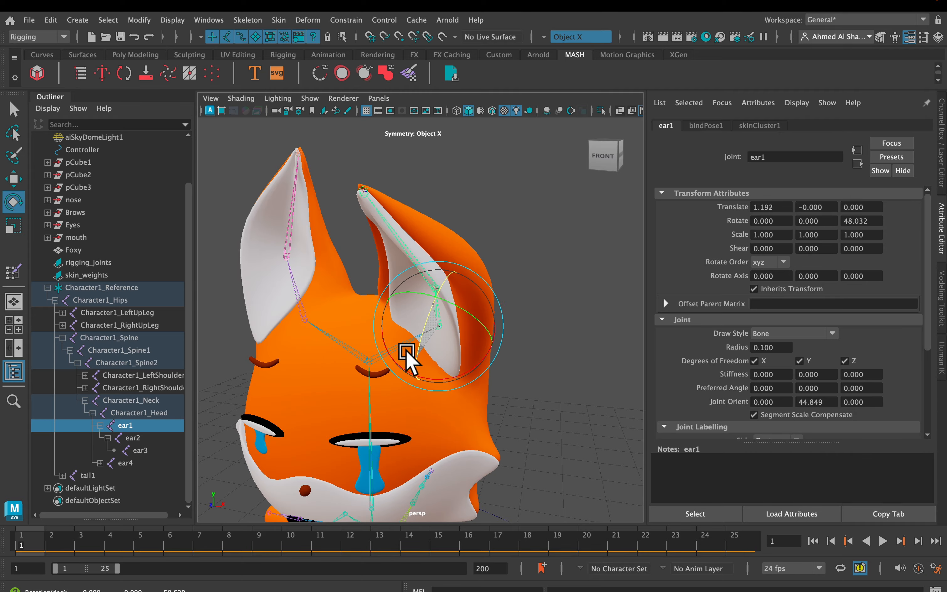
pyautogui.press('super+z')
# Step: Test-rotate the Character1_Head joint while viewing the head from another angle, and undo the rotation
pyautogui.click(459, 255)
pyautogui.keyDown('alt'); pyautogui.moveTo(460, 256); pyautogui.dragTo(351, 310); pyautogui.keyUp('alt')
pyautogui.click(417, 372)
pyautogui.press('super+z')
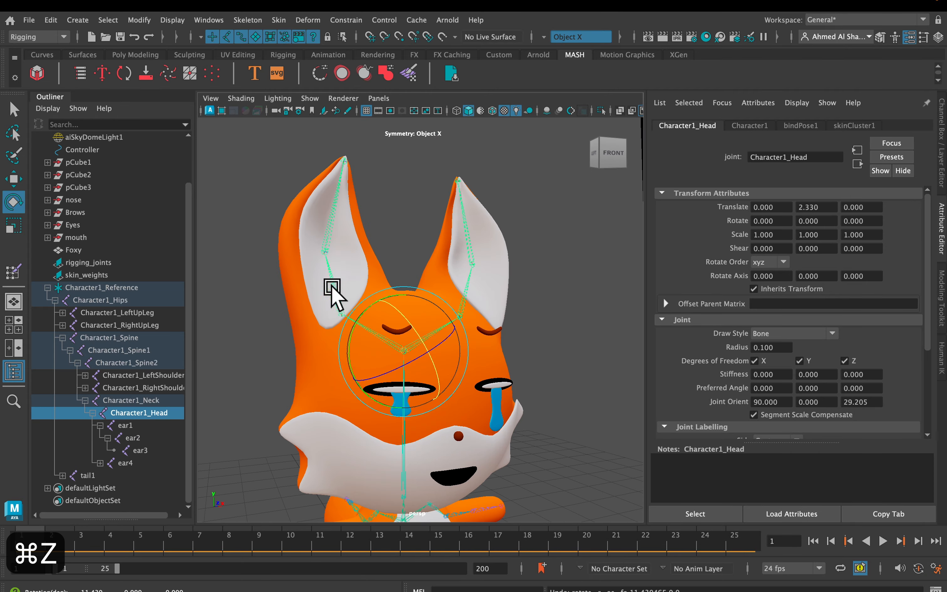
# Step: Test-rotate the lower and upper joints of the opposite ear, undoing each rotation
pyautogui.click(341, 314)
pyautogui.press('super+z')
pyautogui.click(328, 248)
pyautogui.moveTo(343, 208); pyautogui.dragTo(350, 221)
pyautogui.press('super+z')
# Step: Test-rotate the upper-body joints and Character1_LeftArm to check the shoulder deformation, undoing each rotation
pyautogui.keyDown('alt'); pyautogui.moveTo(399, 474); pyautogui.dragTo(407, 368, button='middle'); pyautogui.keyUp('alt')
pyautogui.click(408, 368)
pyautogui.moveTo(385, 325); pyautogui.dragTo(402, 316)
pyautogui.press('super+z')
pyautogui.keyDown('alt'); pyautogui.moveTo(483, 352); pyautogui.dragTo(438, 352); pyautogui.keyUp('alt')
pyautogui.click(436, 354)
pyautogui.press('super+z')
pyautogui.moveTo(450, 333); pyautogui.dragTo(475, 313)
pyautogui.moveTo(485, 333); pyautogui.dragTo(473, 392)
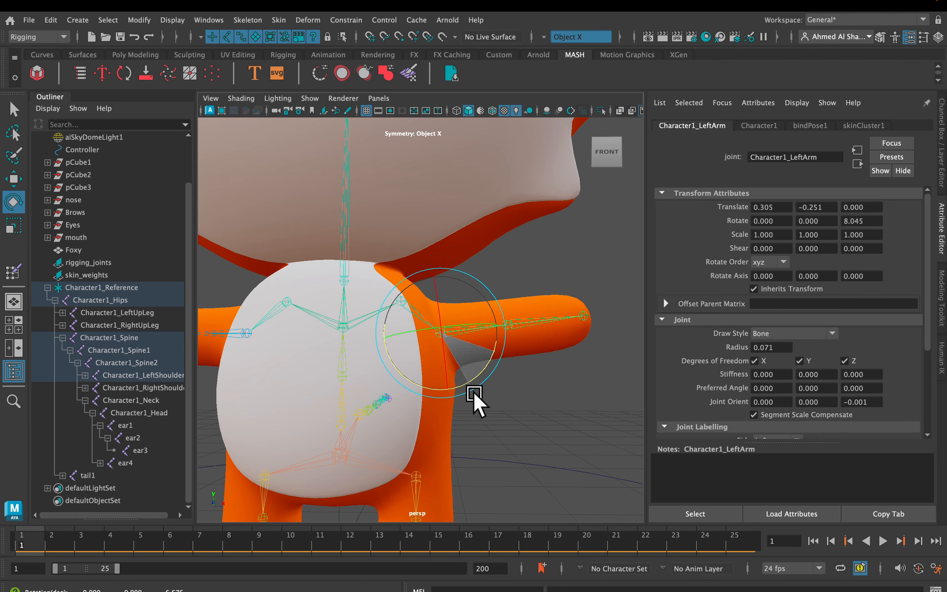
pyautogui.press('super+z')
pyautogui.press('super+z')
# Step: Test-rotate the outer left arm joint and joints further down the body, undoing the rotations
pyautogui.click(476, 367)
pyautogui.moveTo(519, 335); pyautogui.dragTo(488, 323)
pyautogui.press('super+z')
pyautogui.click(365, 362)
pyautogui.moveTo(391, 372); pyautogui.dragTo(340, 380)
pyautogui.click(414, 410)
pyautogui.press('super+z')
pyautogui.click(419, 460)
pyautogui.keyDown('alt'); pyautogui.moveTo(398, 463); pyautogui.dragTo(489, 450); pyautogui.keyUp('alt')
# Step: Test-bend the right upper leg joint and Character1_RightLeg, the latter to about -57 degrees on X, undoing each rotation
pyautogui.click(357, 379)
pyautogui.moveTo(354, 432); pyautogui.dragTo(420, 367)
pyautogui.press('super+z')
pyautogui.click(353, 442)
pyautogui.moveTo(381, 484); pyautogui.dragTo(424, 431)
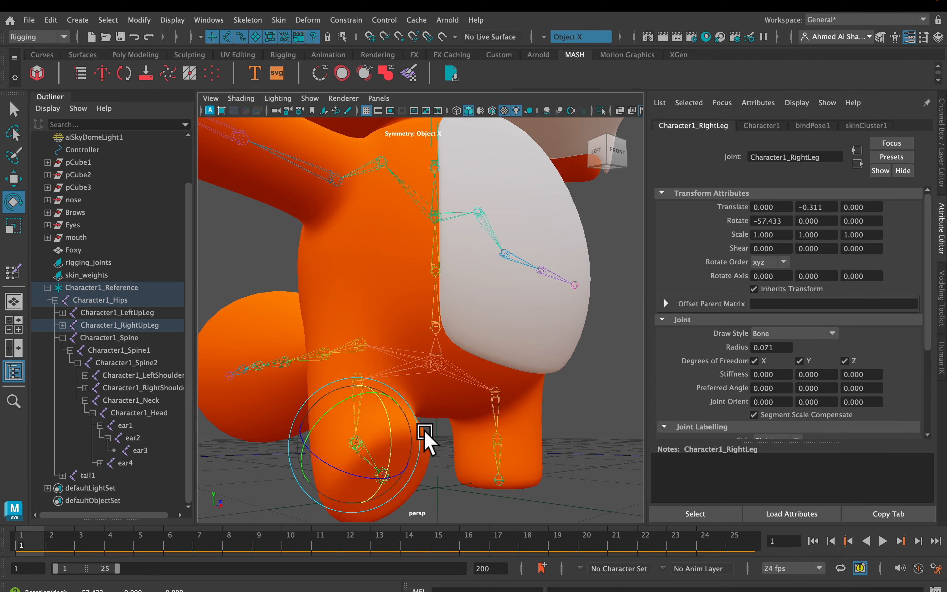
pyautogui.click(416, 349)
pyautogui.press('super+z')
# Step: Select Character1_RightArm for a rotation test and bring the tail into side view
pyautogui.click(328, 391)
pyautogui.moveTo(374, 338); pyautogui.dragTo(505, 391)
pyautogui.click(356, 369)
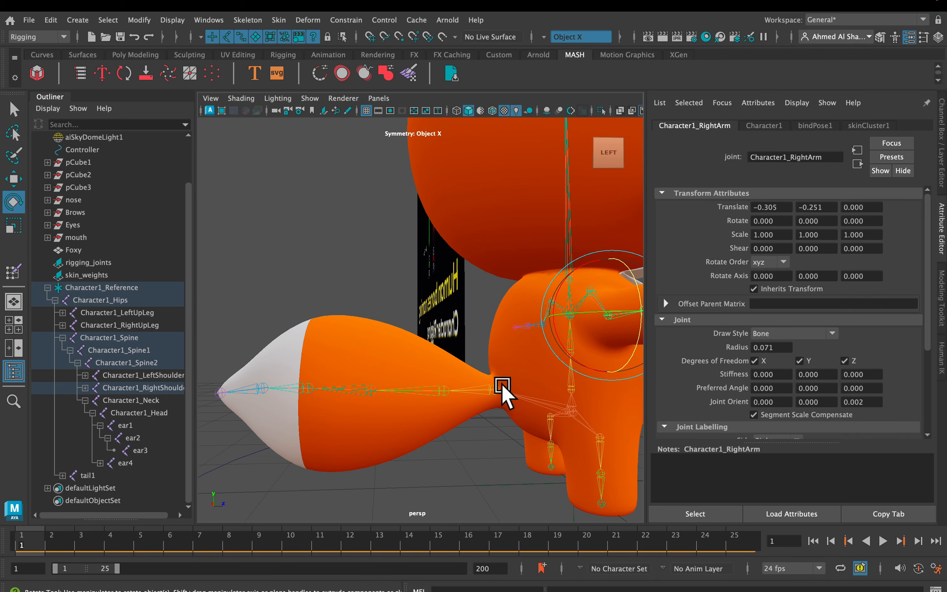
# Step: Test-rotate the tail joints one after another from the base to the tip, undoing each rotation
pyautogui.click(495, 389)
pyautogui.press('super+z')
pyautogui.click(443, 390)
pyautogui.press('super+z')
pyautogui.click(371, 389)
pyautogui.click(309, 388)
pyautogui.moveTo(253, 388); pyautogui.dragTo(273, 366)
pyautogui.press('super+z')
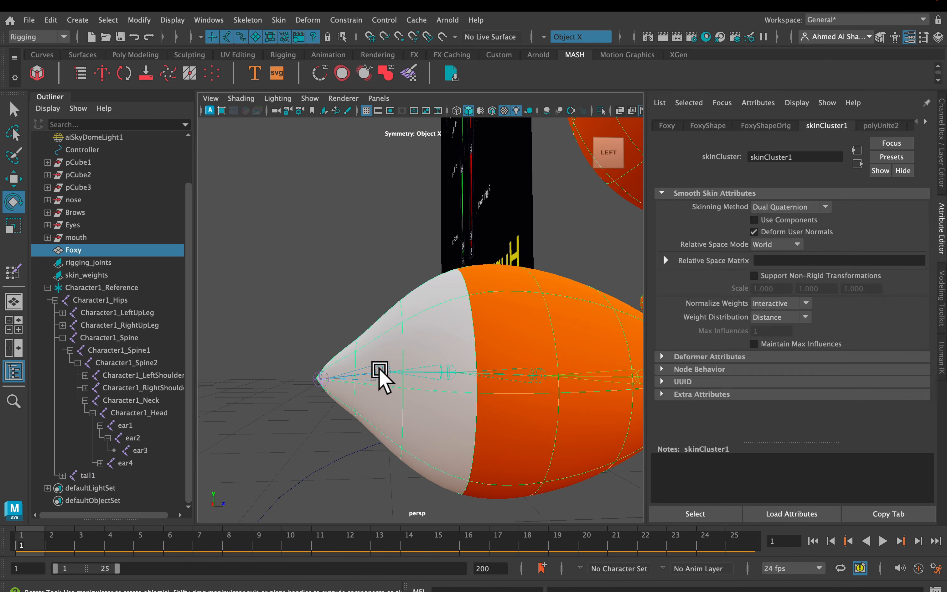
pyautogui.click(382, 371)
pyautogui.moveTo(338, 335); pyautogui.dragTo(305, 356)
pyautogui.press('super+z')
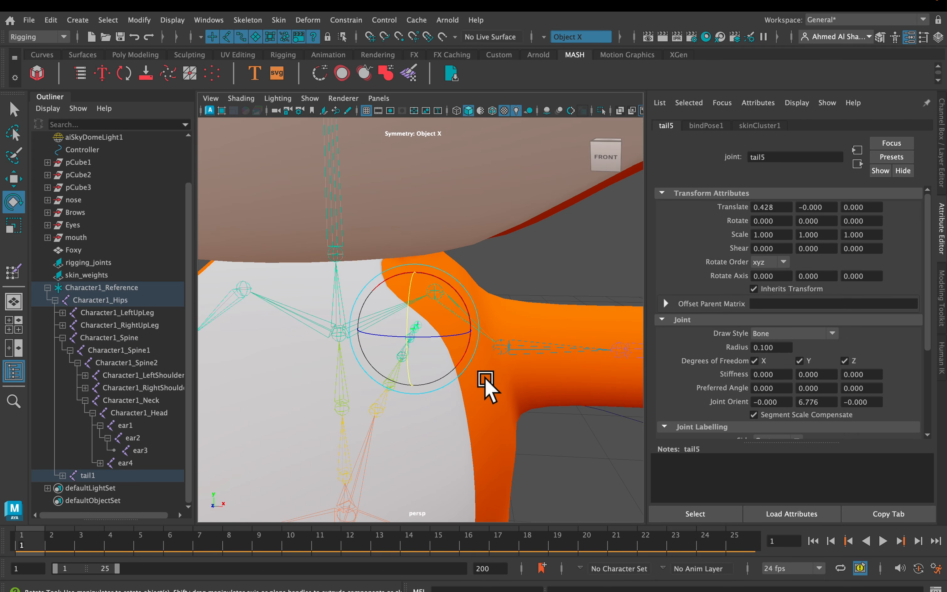
# Step: Test a small rotation of Character1_LeftArm from the front and undo it
pyautogui.click(504, 350)
pyautogui.scroll(-4, 514, 339)
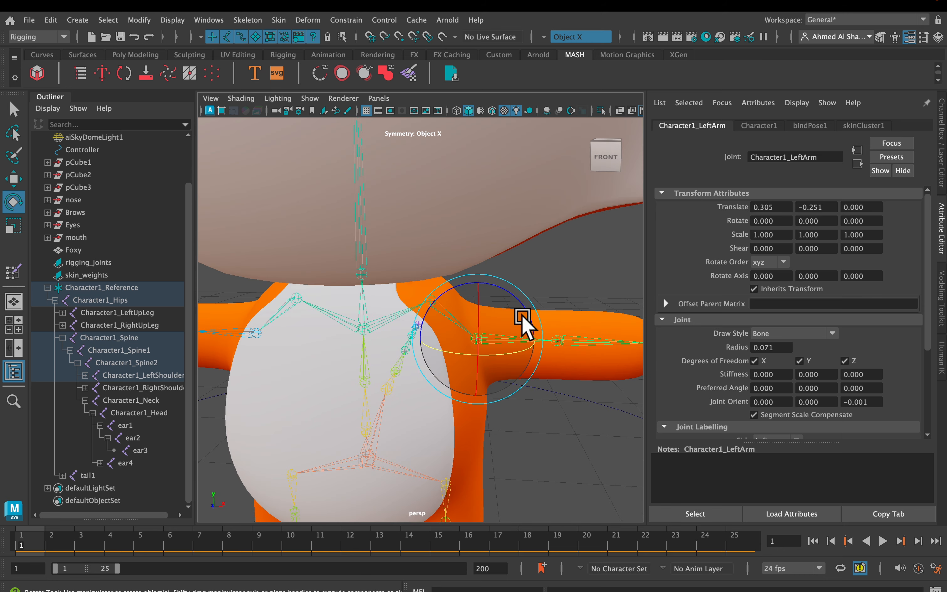
pyautogui.moveTo(522, 321)
pyautogui.mouseDown()
pyautogui.moveTo(492, 289)
pyautogui.moveTo(521, 312)
pyautogui.moveTo(469, 285)
pyautogui.moveTo(519, 326)
pyautogui.mouseUp()
pyautogui.press('super+z')
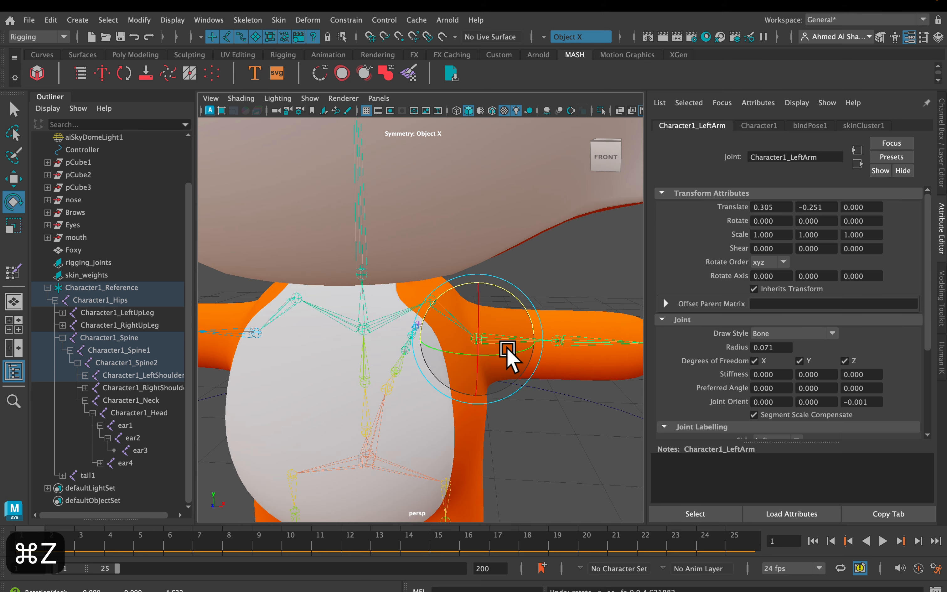
# Step: Select the Foxy mesh and activate the Paint Skin Weights Tool on it again
pyautogui.press('q')
pyautogui.click(414, 243)
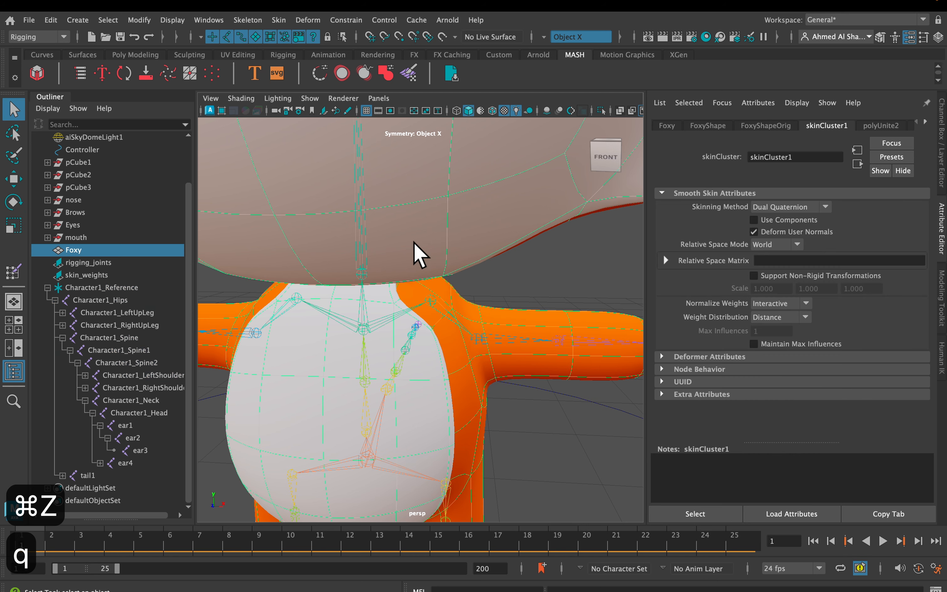
pyautogui.rightClick(453, 239)
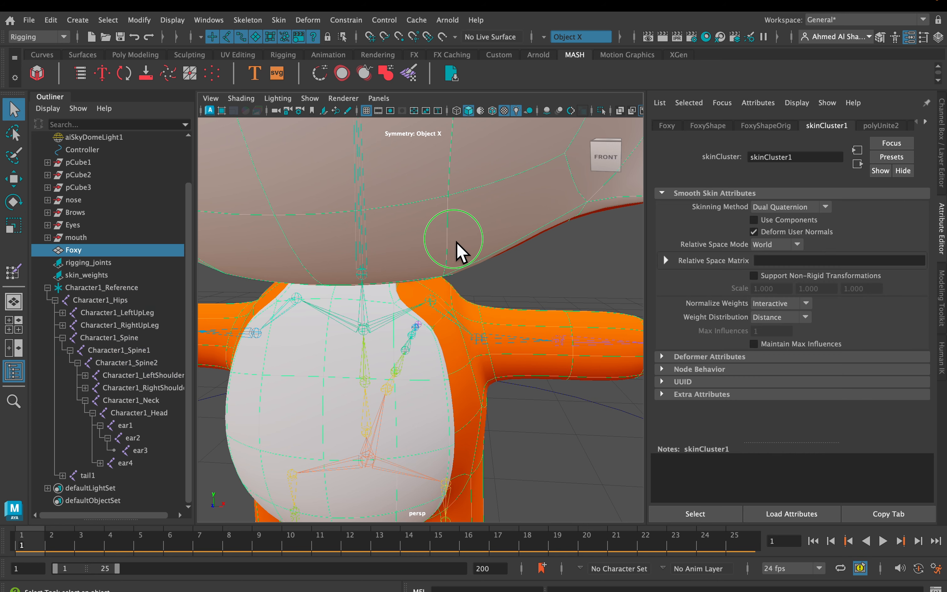
pyautogui.click(382, 199)
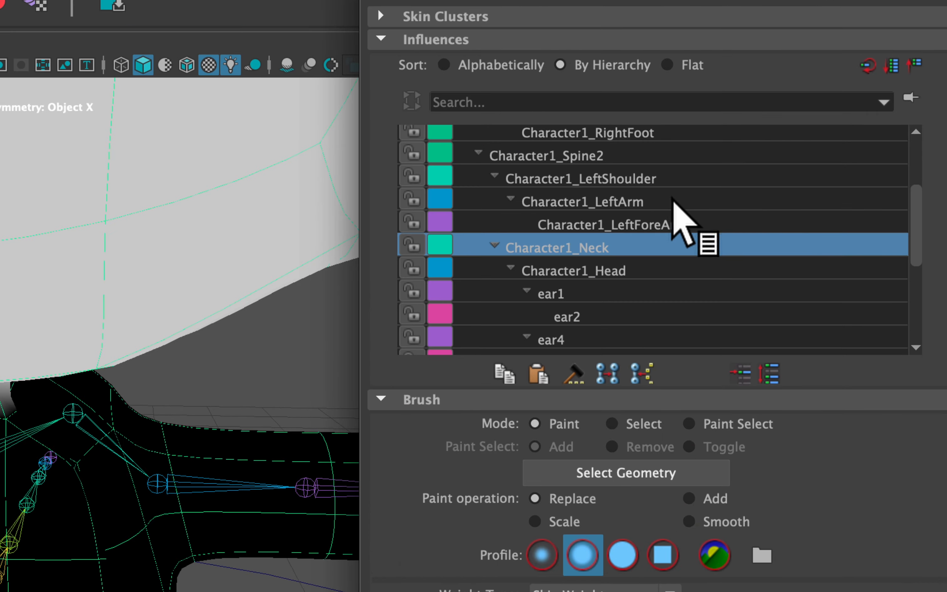
# Step: Choose the Character1_LeftShoulder influence and set the weight brush to opacity 0.4272 and value 0
pyautogui.click(745, 173)
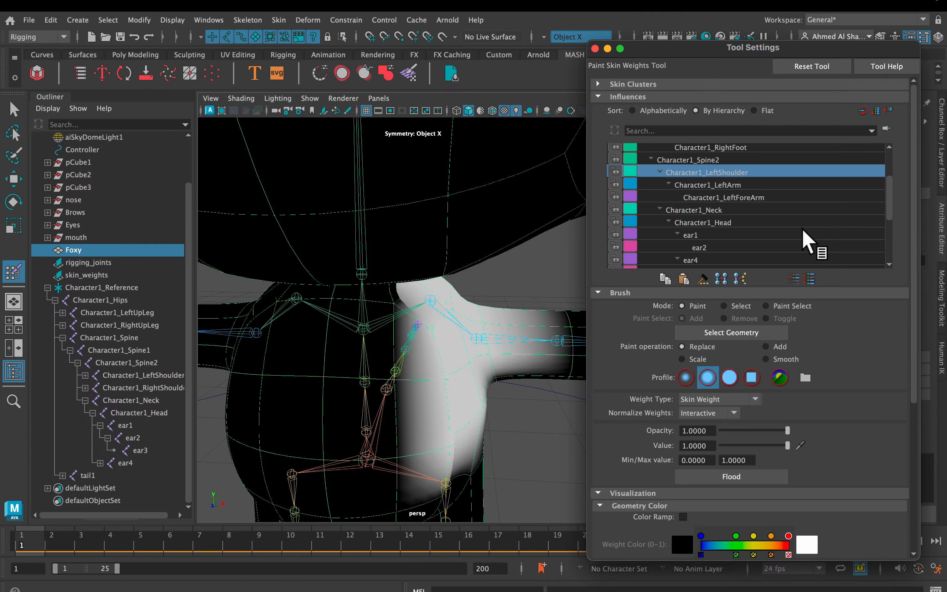
pyautogui.moveTo(442, 390)
pyautogui.keyDown('alt'); pyautogui.mouseDown()
pyautogui.moveTo(422, 340)
pyautogui.moveTo(477, 308)
pyautogui.moveTo(310, 292)
pyautogui.moveTo(324, 291)
pyautogui.mouseUp(); pyautogui.keyUp('alt')
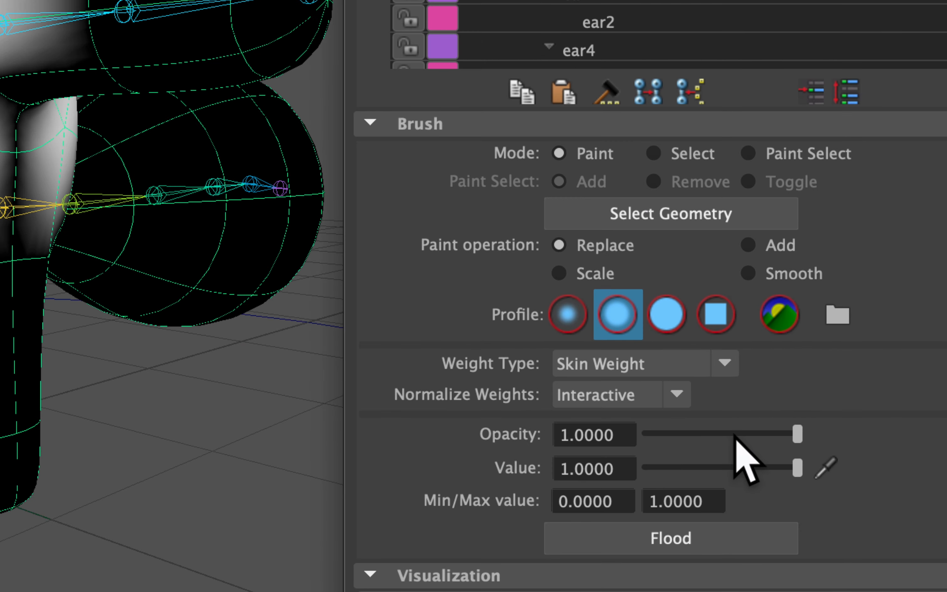
pyautogui.moveTo(734, 434); pyautogui.dragTo(721, 433)
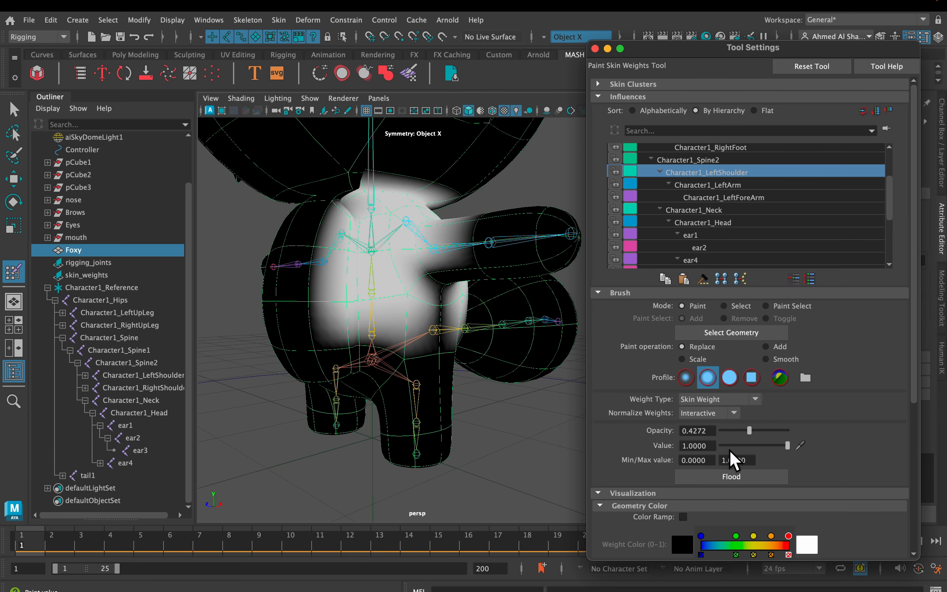
# Step: Paint Character1_LeftShoulder's weights off the fox's right side of the chest, undoing the last stroke
pyautogui.click(333, 296)
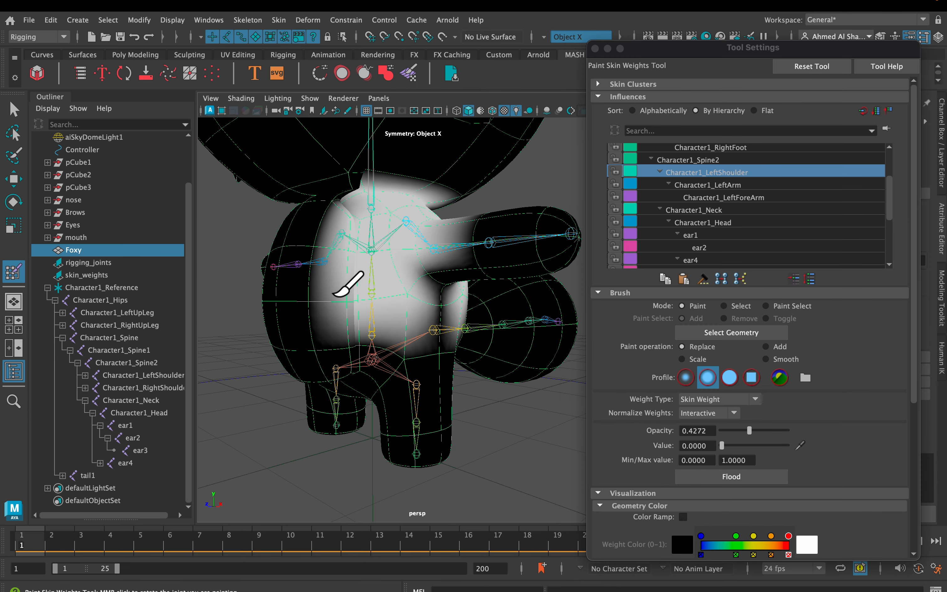
pyautogui.moveTo(321, 289)
pyautogui.mouseDown()
pyautogui.moveTo(370, 338)
pyautogui.moveTo(389, 279)
pyautogui.moveTo(343, 232)
pyautogui.mouseUp()
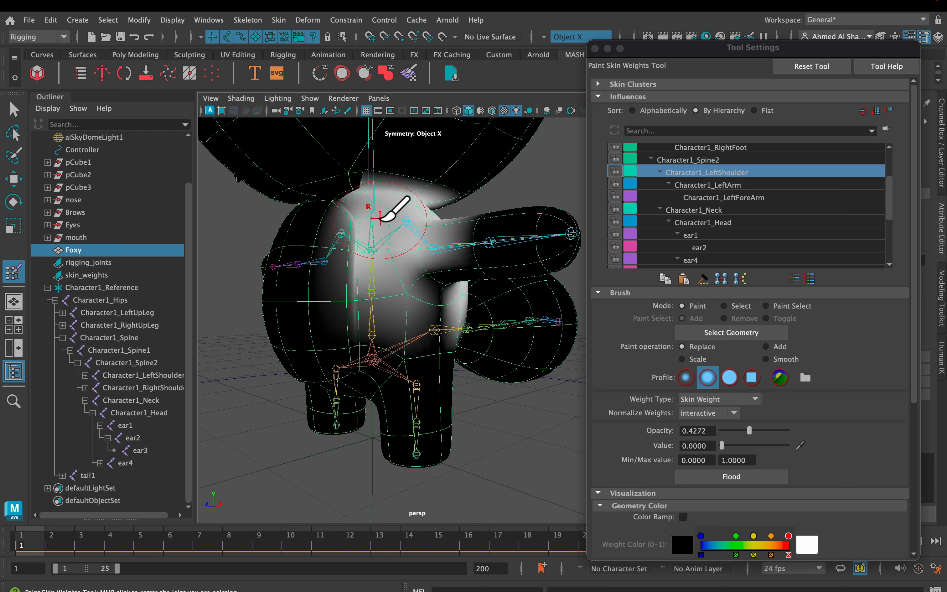
pyautogui.press('super+z')
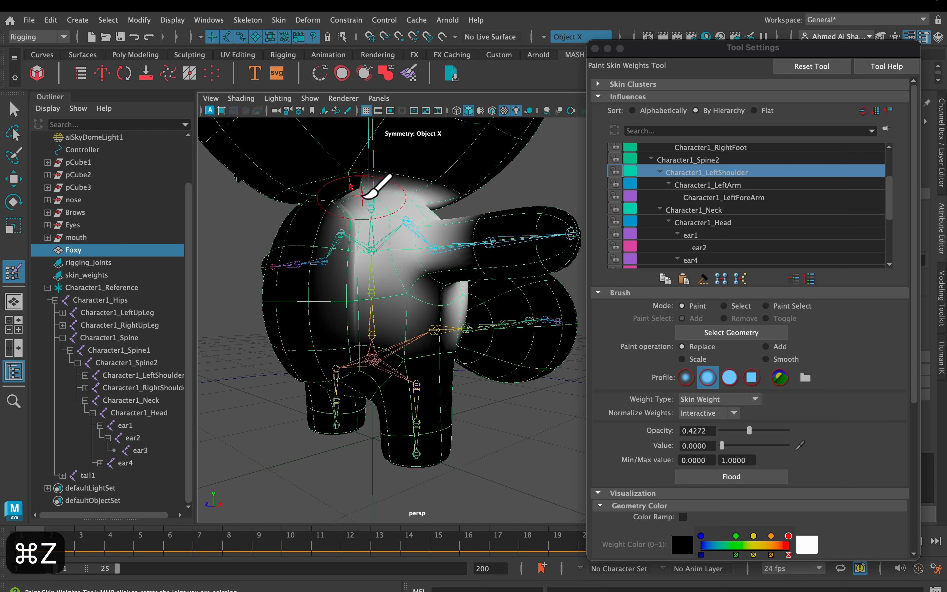
pyautogui.moveTo(327, 265)
pyautogui.keyDown('alt'); pyautogui.mouseDown()
pyautogui.moveTo(370, 313)
pyautogui.moveTo(302, 271)
pyautogui.moveTo(278, 311)
pyautogui.moveTo(331, 344)
pyautogui.moveTo(375, 348)
pyautogui.moveTo(364, 355)
pyautogui.moveTo(422, 352)
pyautogui.mouseUp(); pyautogui.keyUp('alt')
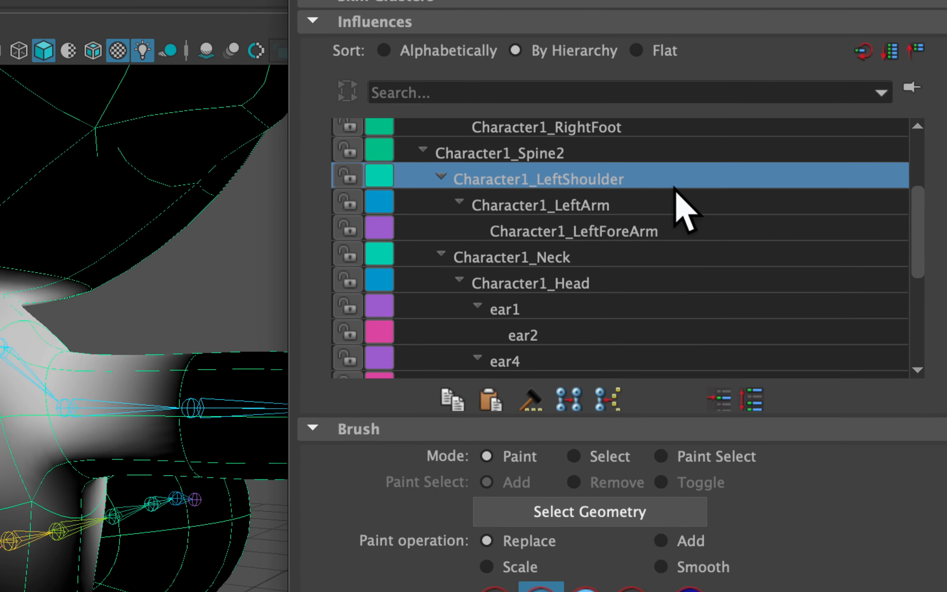
# Step: Choose the Character1_RightShoulder influence and paint its weights off the middle of the chest and belly
pyautogui.scroll(-4, 672, 195)
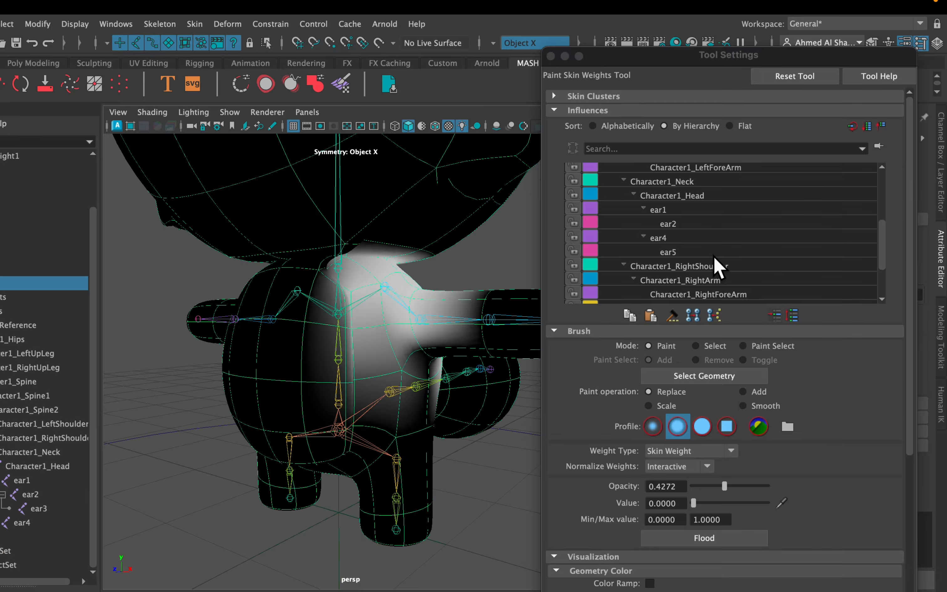
pyautogui.click(711, 266)
pyautogui.keyDown('alt'); pyautogui.moveTo(454, 270); pyautogui.dragTo(397, 301); pyautogui.keyUp('alt')
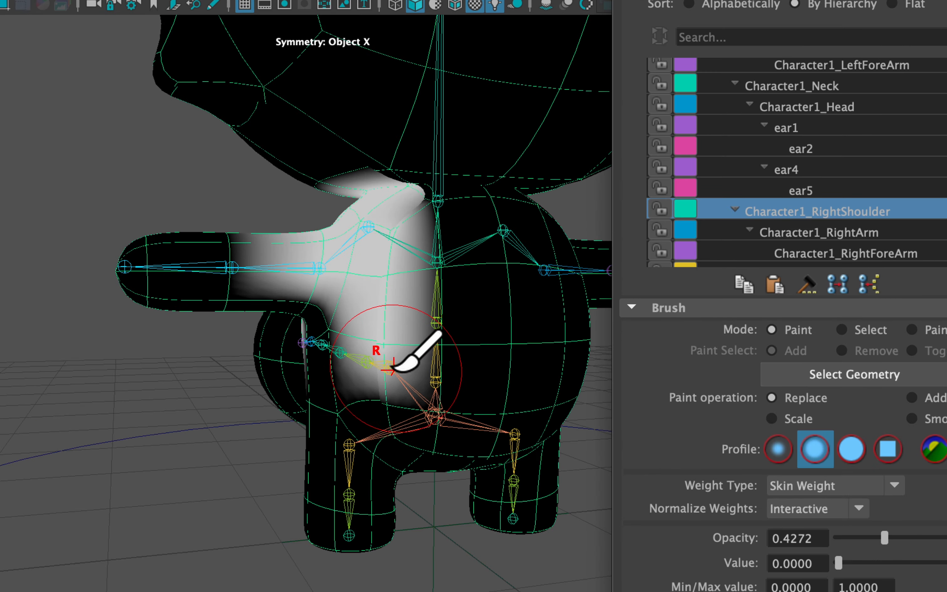
pyautogui.moveTo(396, 315)
pyautogui.mouseDown()
pyautogui.moveTo(383, 277)
pyautogui.moveTo(374, 309)
pyautogui.moveTo(528, 315)
pyautogui.mouseUp()
pyautogui.moveTo(426, 288)
pyautogui.mouseDown()
pyautogui.moveTo(419, 301)
pyautogui.moveTo(331, 334)
pyautogui.moveTo(410, 359)
pyautogui.mouseUp()
# Step: Leave weight painting, test-rotate Character1_RightArm about -32 degrees around Z, and undo back to the selected Foxy mesh
pyautogui.click(594, 49)
pyautogui.press('q')
pyautogui.scroll(5, 354, 243)
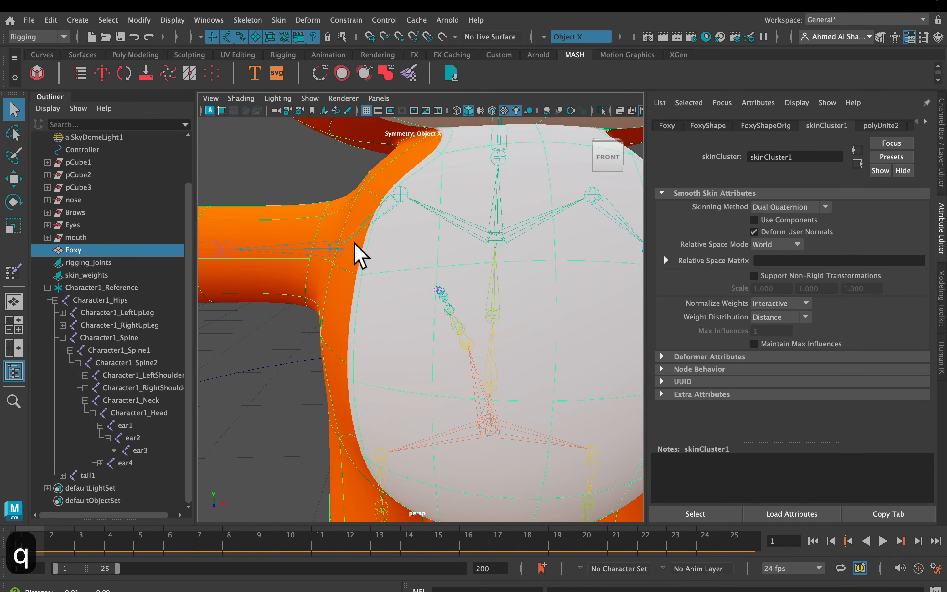
pyautogui.keyDown('alt'); pyautogui.moveTo(354, 243); pyautogui.dragTo(433, 295, button='middle'); pyautogui.keyUp('alt')
pyautogui.click(434, 293)
pyautogui.press('e')
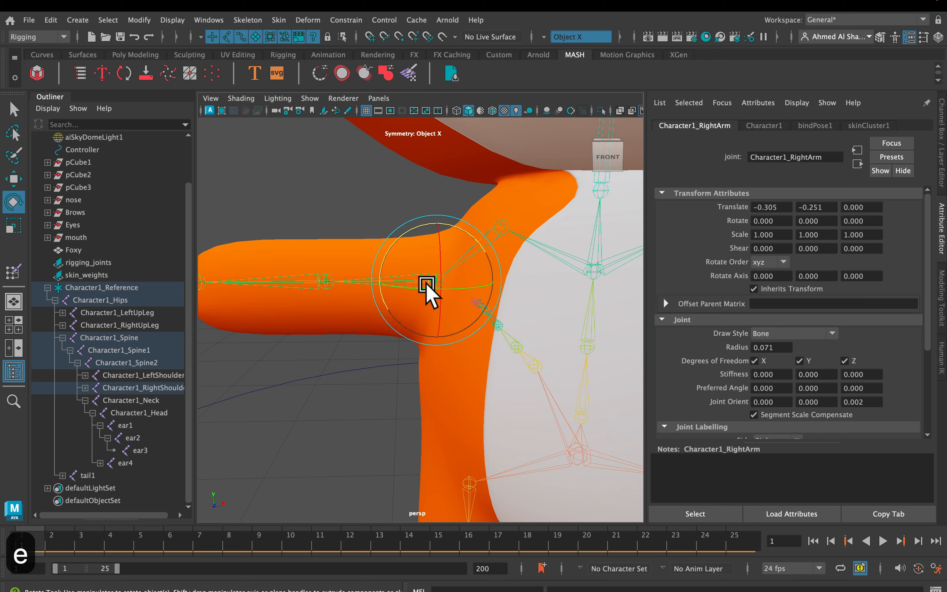
pyautogui.moveTo(397, 243); pyautogui.dragTo(429, 249)
pyautogui.scroll(-5, 433, 251)
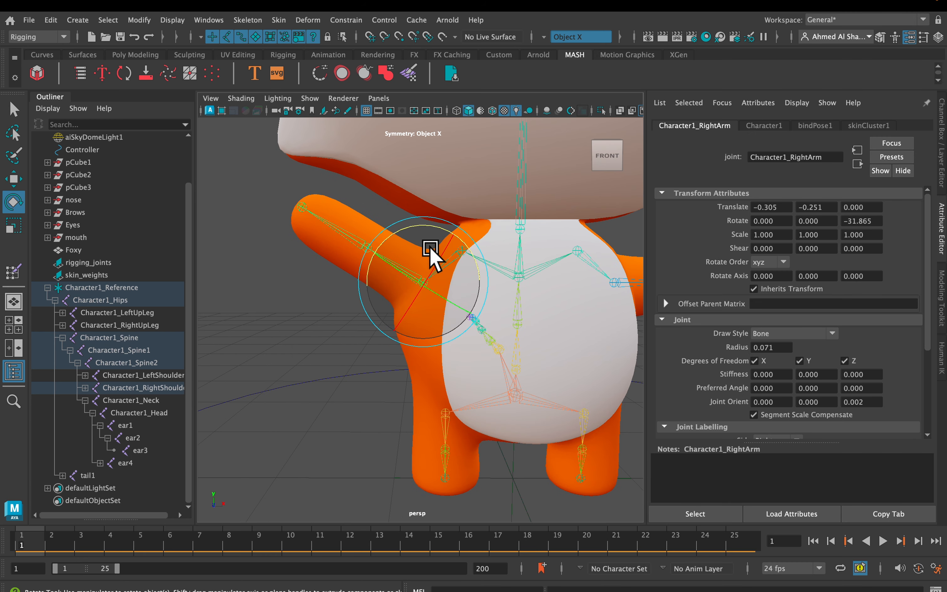
pyautogui.press('super+z')
pyautogui.press('super+z')
pyautogui.press('super+z')
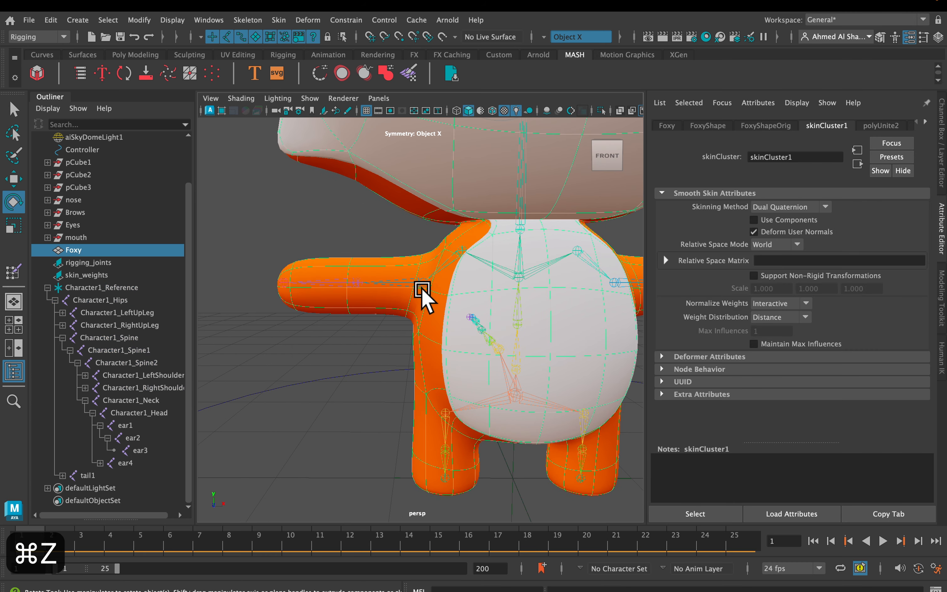
# Step: Reactivate the Paint Skin Weights Tool on Foxy and resize the brush for Character1_RightShoulder
pyautogui.moveTo(424, 225); pyautogui.dragTo(412, 269, button='right')
pyautogui.moveTo(356, 209); pyautogui.dragTo(357, 209, button='right')
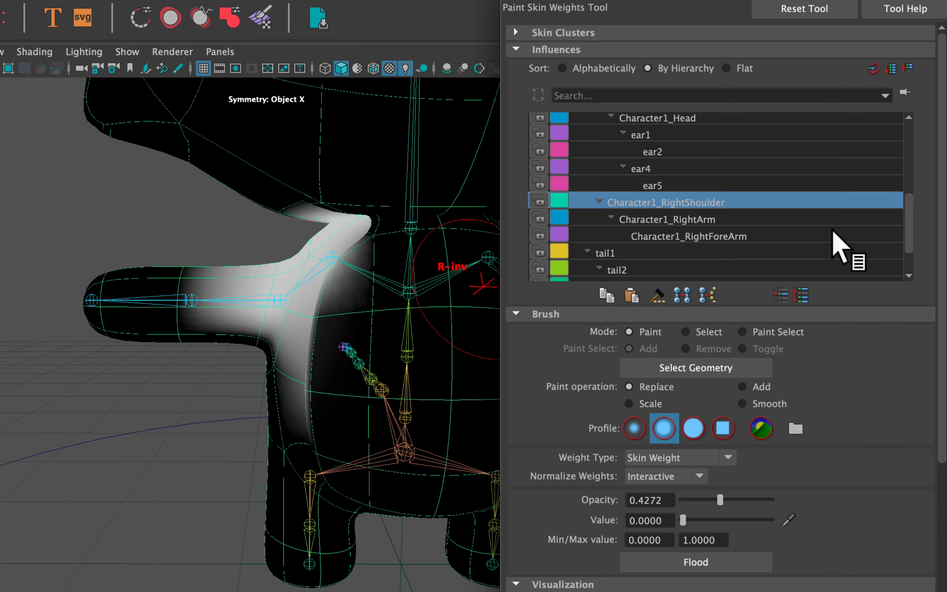
pyautogui.scroll(3, 307, 355)
pyautogui.keyDown('alt'); pyautogui.moveTo(309, 355); pyautogui.dragTo(385, 316); pyautogui.keyUp('alt')
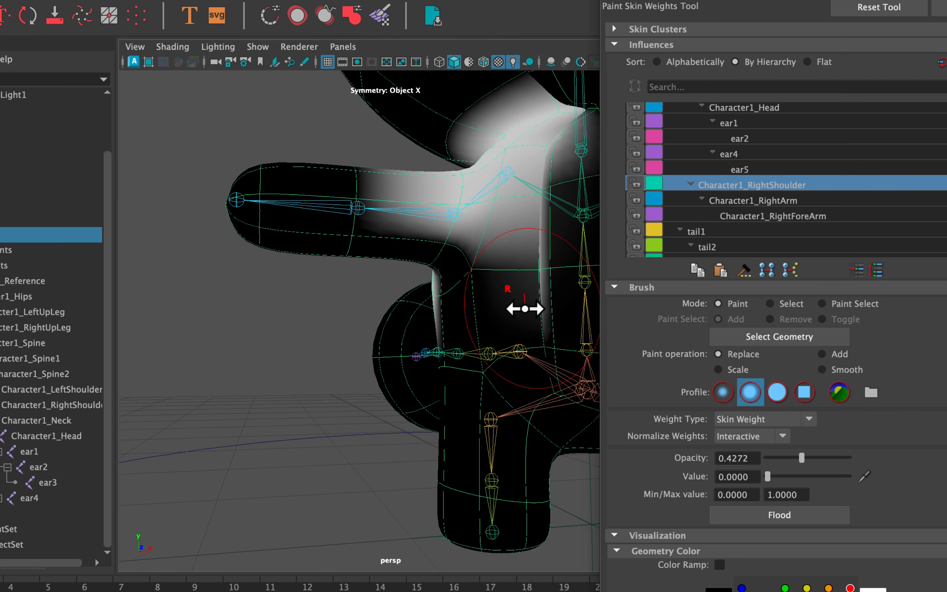
pyautogui.moveTo(524, 302)
pyautogui.mouseDown()
pyautogui.moveTo(477, 292)
pyautogui.moveTo(547, 290)
pyautogui.moveTo(448, 299)
pyautogui.moveTo(422, 286)
pyautogui.moveTo(439, 292)
pyautogui.mouseUp()
pyautogui.scroll(-5, 474, 294)
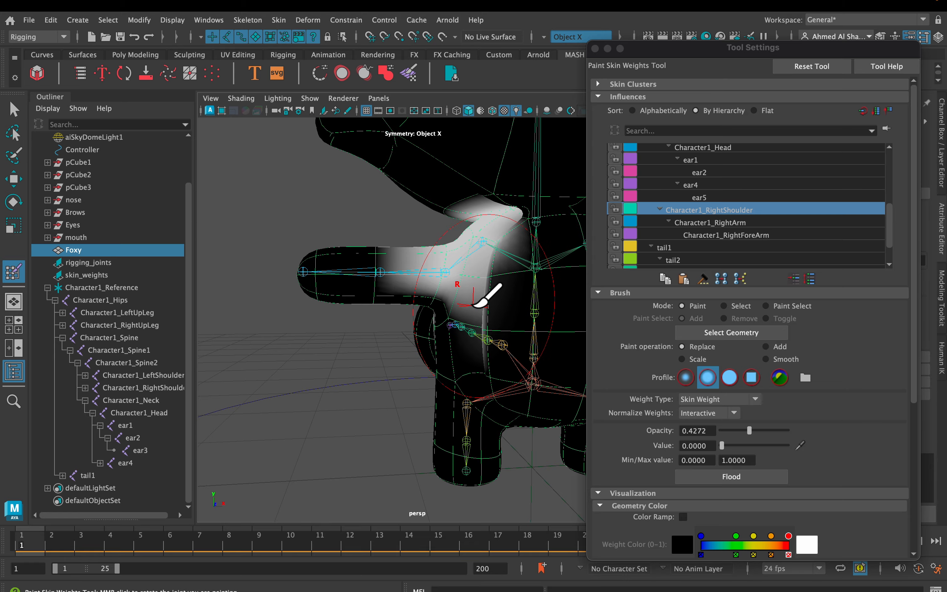
# Step: Shrink the brush and paint Character1_RightShoulder's weights off the chest and the side of the torso below the arm
pyautogui.scroll(2, 475, 303)
pyautogui.moveTo(475, 292)
pyautogui.keyDown('alt'); pyautogui.mouseDown()
pyautogui.moveTo(444, 269)
pyautogui.moveTo(484, 268)
pyautogui.moveTo(455, 258)
pyautogui.moveTo(485, 266)
pyautogui.moveTo(409, 265)
pyautogui.moveTo(429, 267)
pyautogui.mouseUp(); pyautogui.keyUp('alt')
pyautogui.press('b')
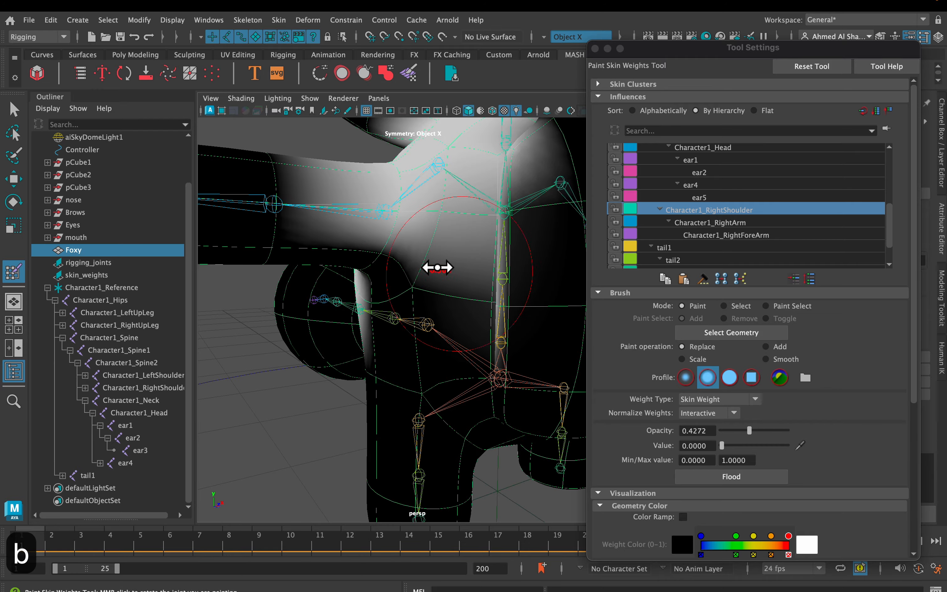
pyautogui.press('b')
pyautogui.keyDown('alt'); pyautogui.moveTo(407, 290); pyautogui.dragTo(429, 222); pyautogui.keyUp('alt')
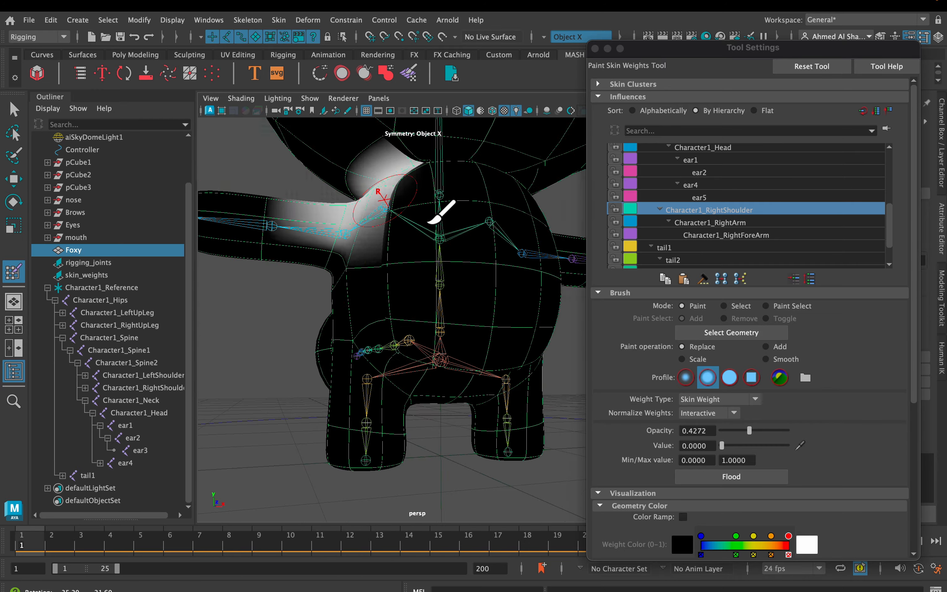
# Step: Test Character1_RightArm by raising it about 30 degrees and moving it, and undo the changes
pyautogui.press('e')
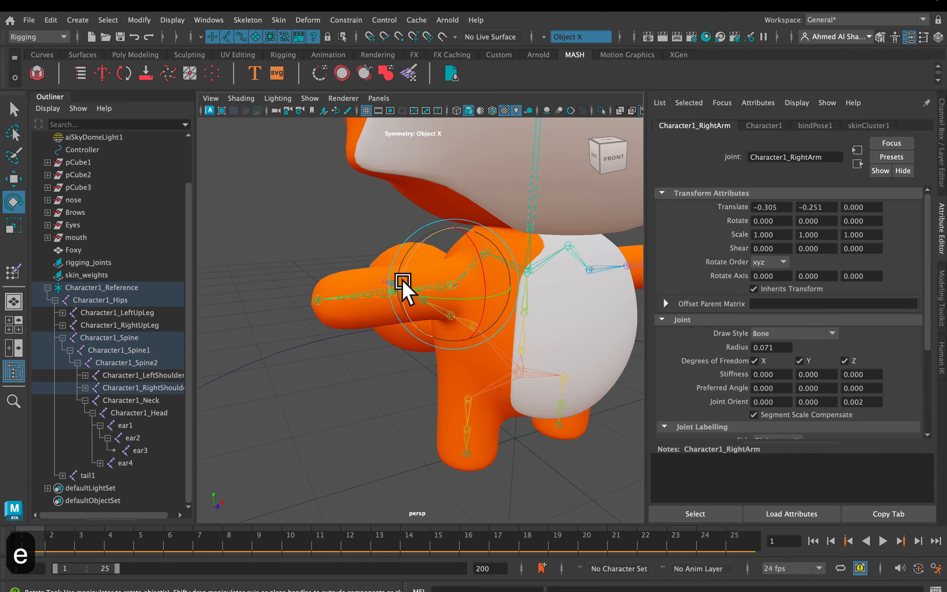
pyautogui.press('super+z')
pyautogui.press('w')
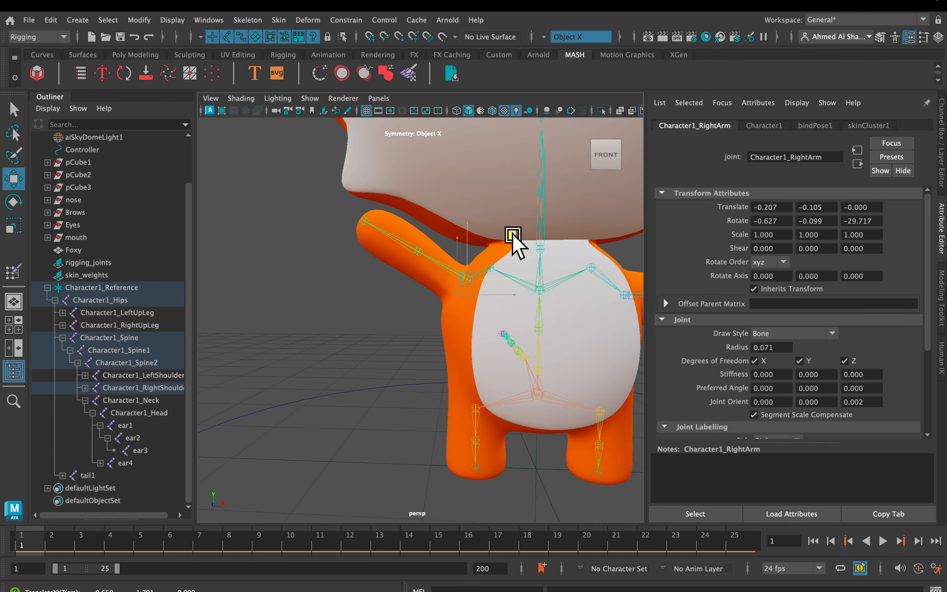
pyautogui.scroll(-5, 462, 364)
pyautogui.press('super+z')
pyautogui.press('super+z')
# Step: Test-rotate Character1_Neck about 45 degrees around Y to both sides and undo the rotation
pyautogui.keyDown('alt'); pyautogui.moveTo(462, 364); pyautogui.dragTo(414, 327); pyautogui.keyUp('alt')
pyautogui.click(480, 317)
pyautogui.press('e')
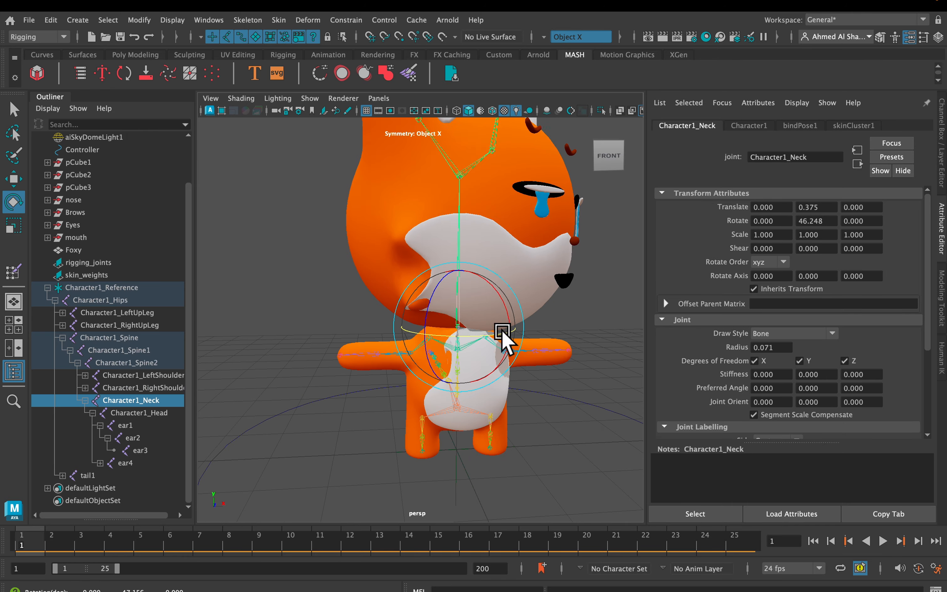
pyautogui.scroll(5, 495, 313)
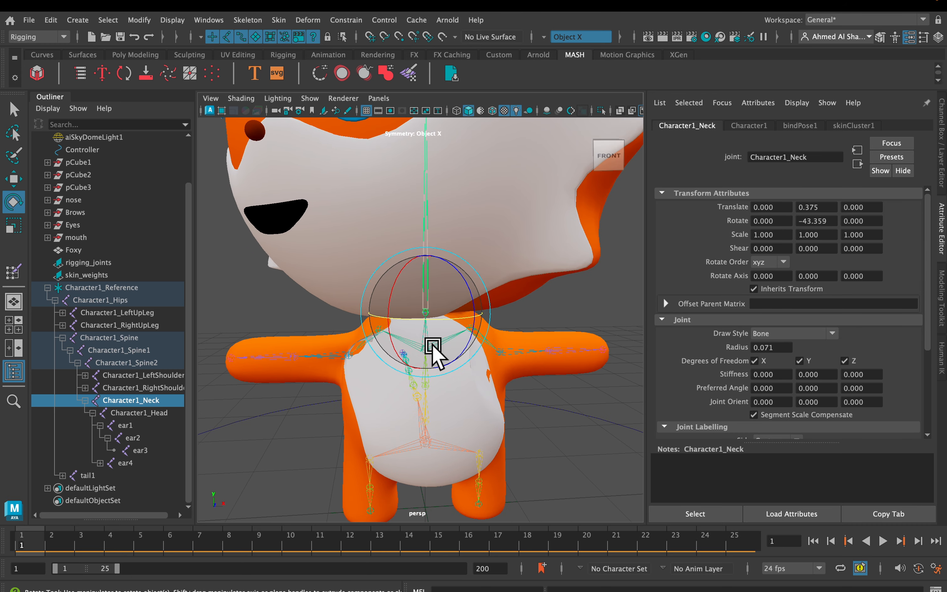
pyautogui.press('super+z')
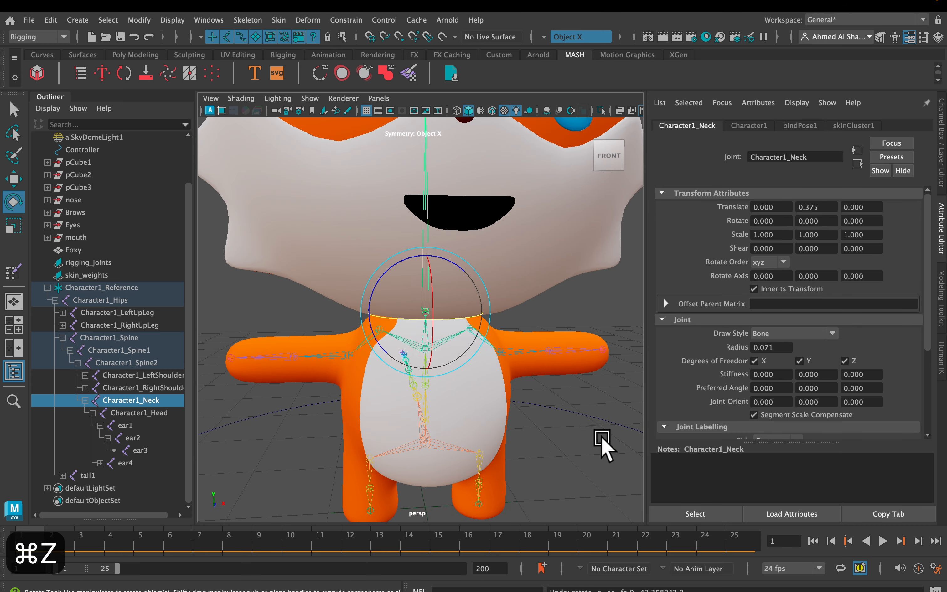
# Step: Try to box-select the vertices of the fox's body below the head in vertex mode
pyautogui.scroll(-5, 553, 407)
pyautogui.keyDown('alt'); pyautogui.moveTo(552, 407); pyautogui.dragTo(511, 390); pyautogui.keyUp('alt')
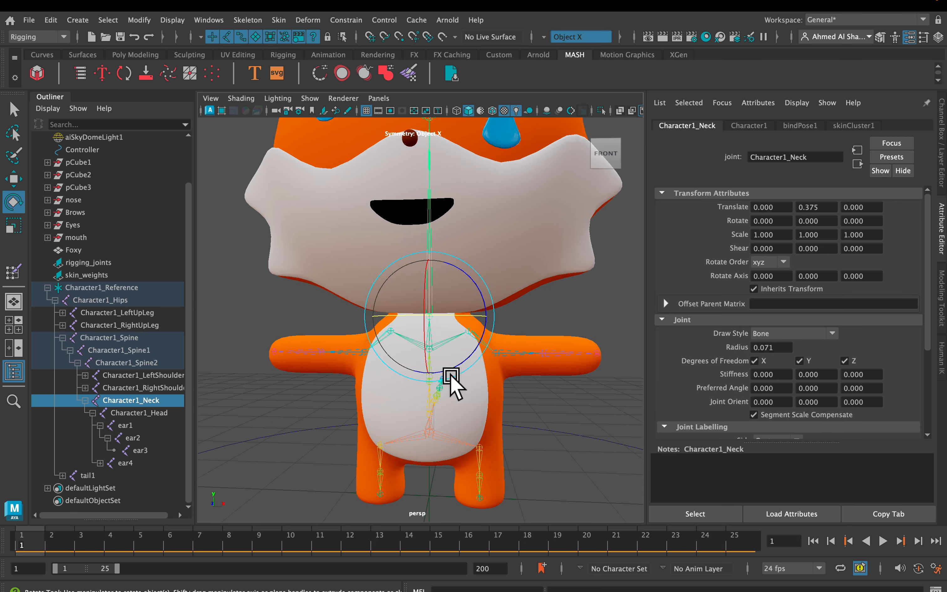
pyautogui.rightClick(449, 374)
pyautogui.moveTo(449, 374)
pyautogui.mouseDown(button='right')
pyautogui.moveTo(391, 211)
pyautogui.moveTo(380, 232)
pyautogui.moveTo(439, 261)
pyautogui.mouseUp(button='right')
pyautogui.scroll(-4, 494, 300)
pyautogui.keyDown('alt'); pyautogui.moveTo(496, 300); pyautogui.dragTo(503, 304); pyautogui.keyUp('alt')
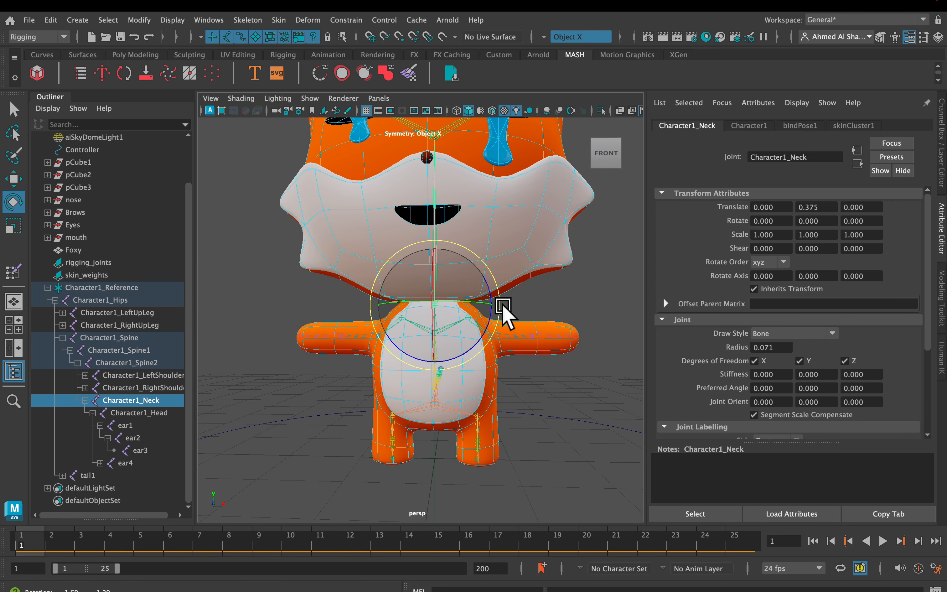
pyautogui.moveTo(470, 354); pyautogui.dragTo(250, 311)
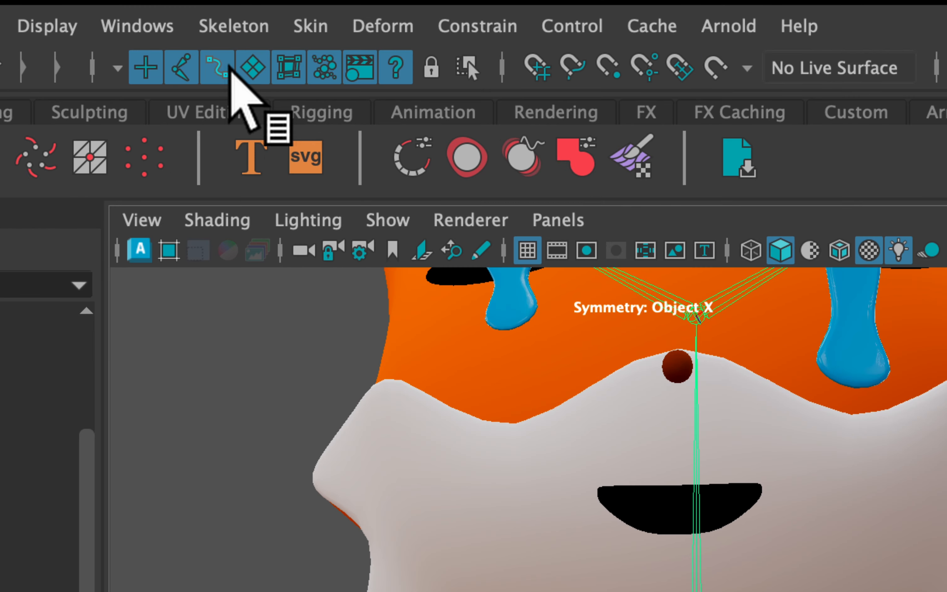
# Step: Turn off joint selection and select all Foxy vertices of the torso, arms and legs below the head
pyautogui.click(182, 67)
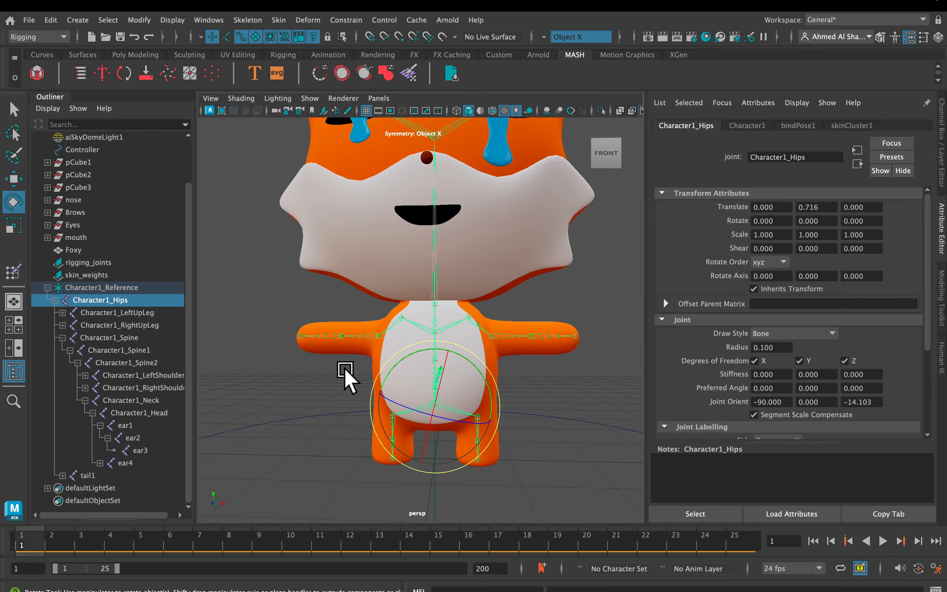
pyautogui.moveTo(382, 347); pyautogui.dragTo(379, 259, button='right')
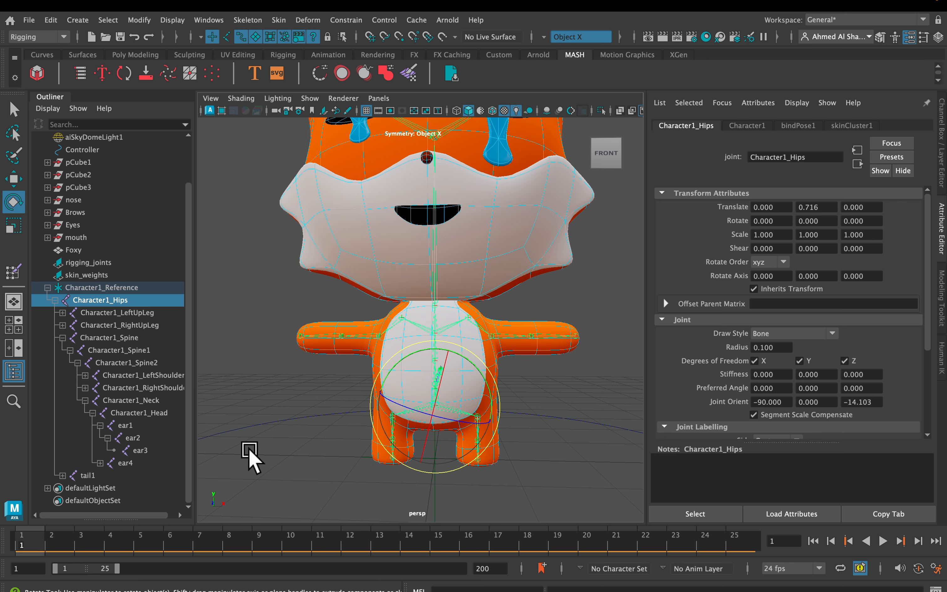
pyautogui.moveTo(276, 485); pyautogui.dragTo(625, 313)
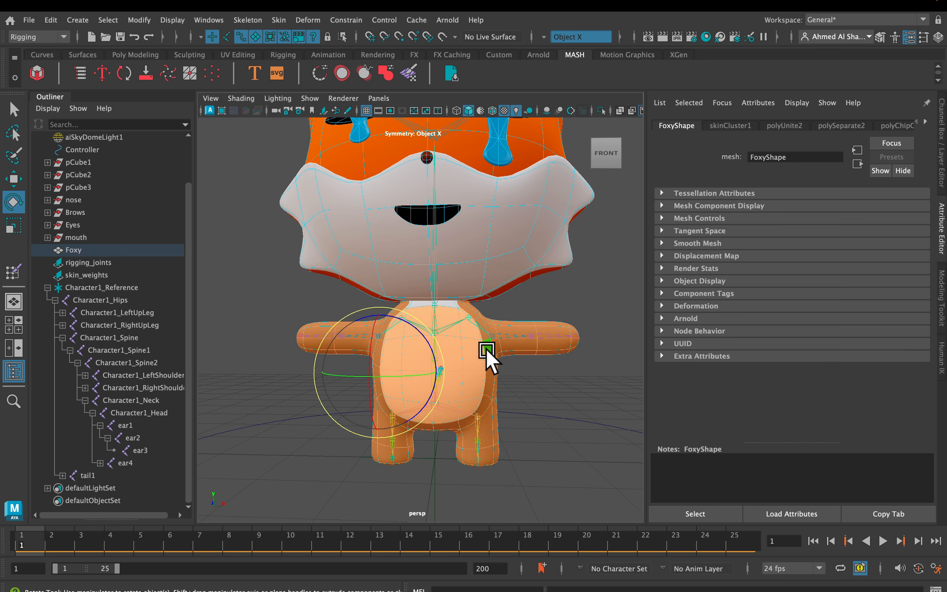
# Step: Activate the Paint Skin Weights Tool for the selected body vertices and choose the Character1_Neck influence
pyautogui.moveTo(484, 225)
pyautogui.mouseDown(button='right')
pyautogui.moveTo(359, 205)
pyautogui.moveTo(372, 219)
pyautogui.mouseUp(button='right')
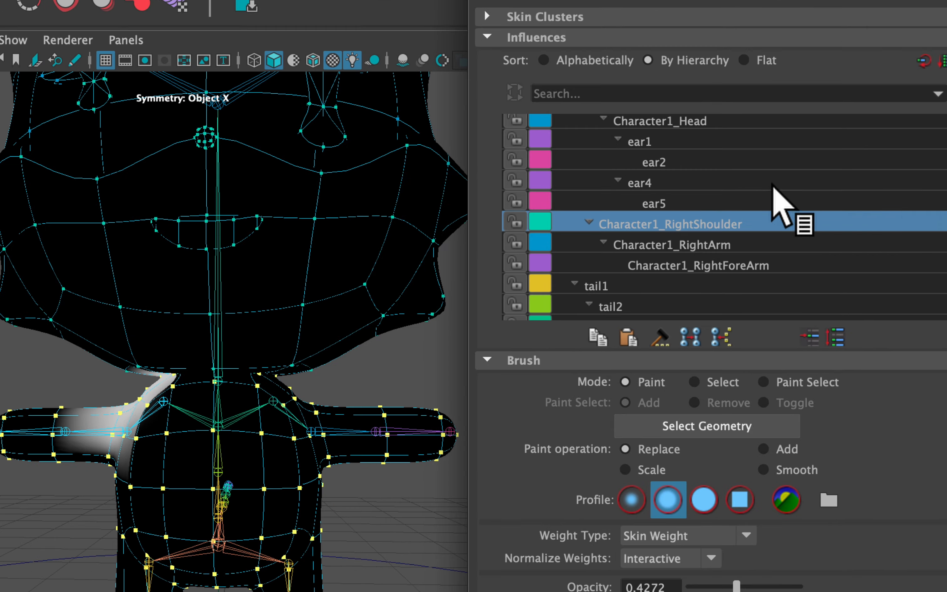
pyautogui.scroll(-2, 818, 203)
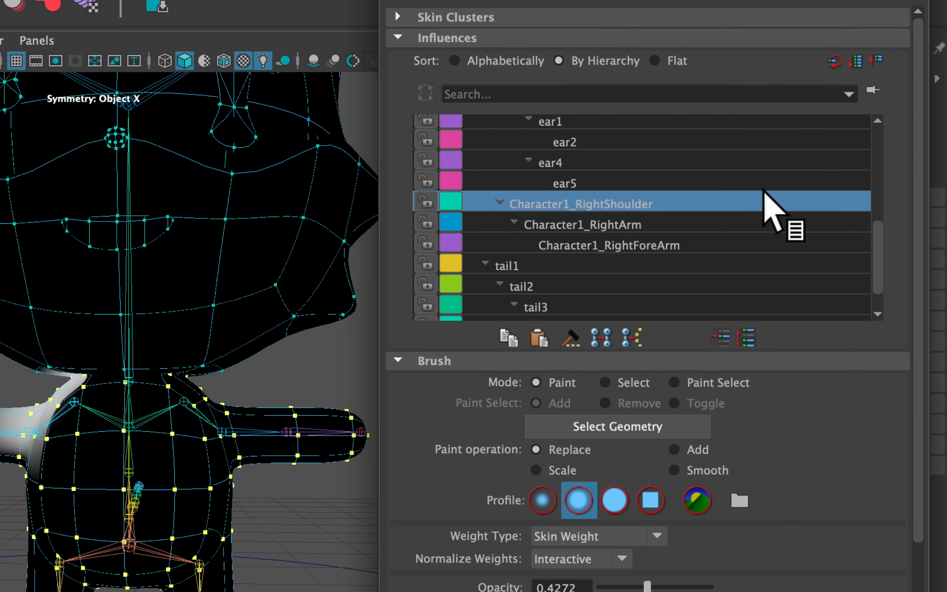
pyautogui.scroll(4, 784, 203)
pyautogui.scroll(3, 692, 209)
pyautogui.scroll(-6, 634, 207)
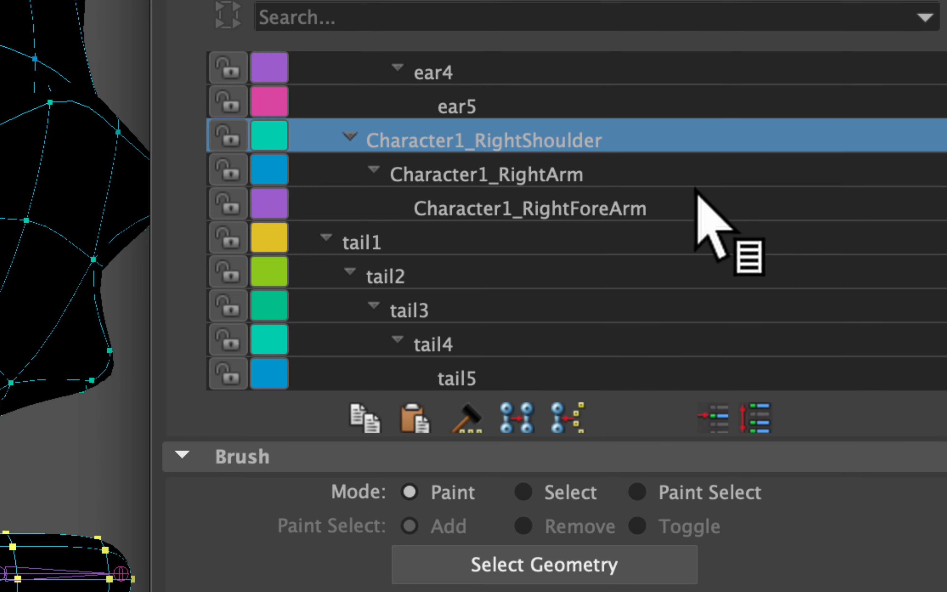
pyautogui.scroll(4, 642, 215)
pyautogui.click(512, 141)
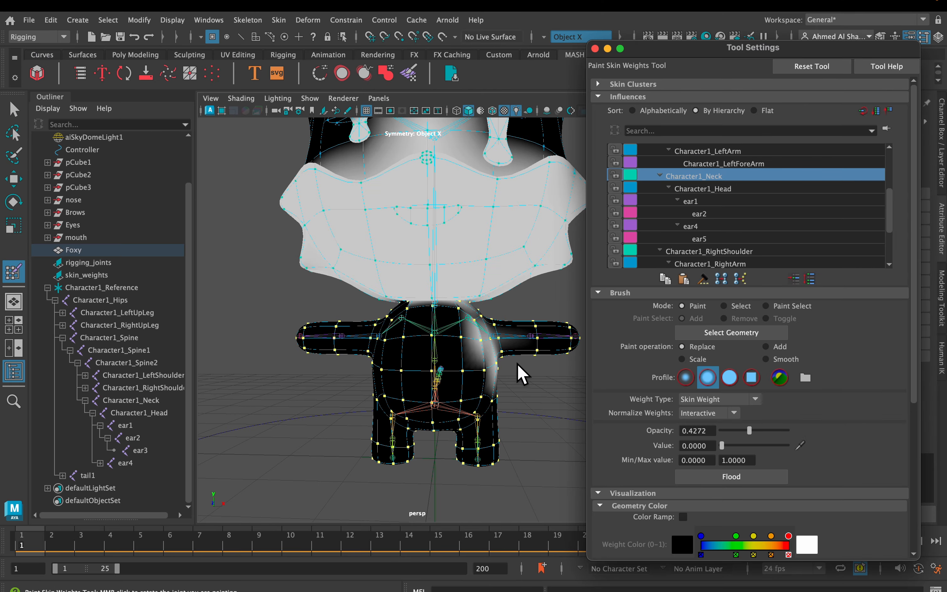
# Step: Flood the Character1_Neck influence on the selected body vertices with value 0 and opacity 1
pyautogui.keyDown('alt'); pyautogui.moveTo(522, 374); pyautogui.dragTo(506, 339); pyautogui.keyUp('alt')
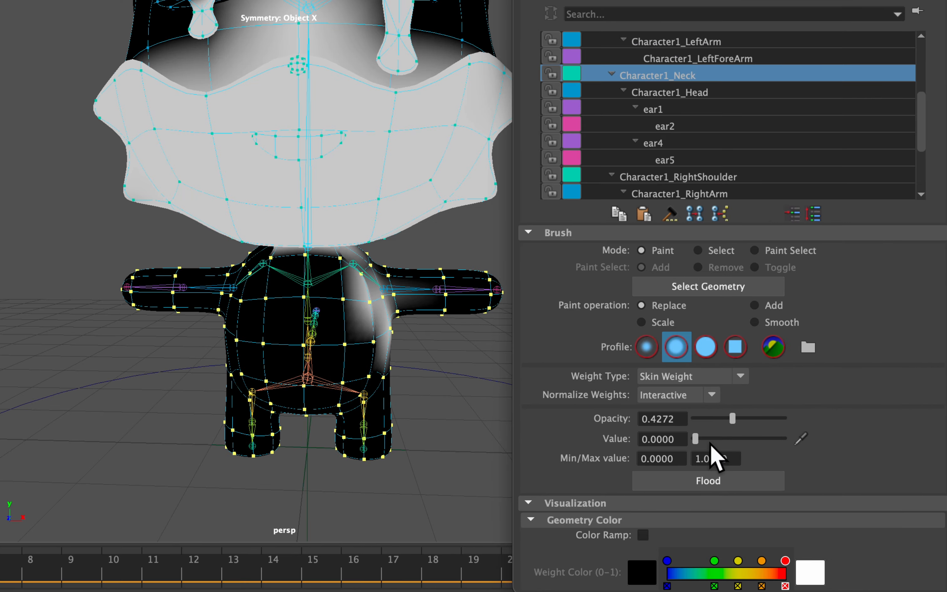
pyautogui.moveTo(721, 446); pyautogui.dragTo(774, 446)
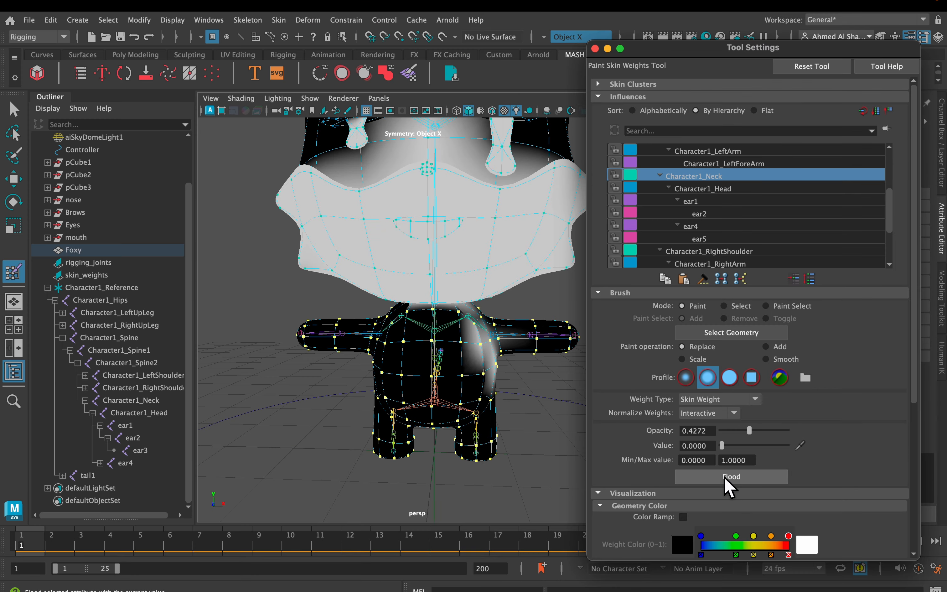
pyautogui.click(727, 485)
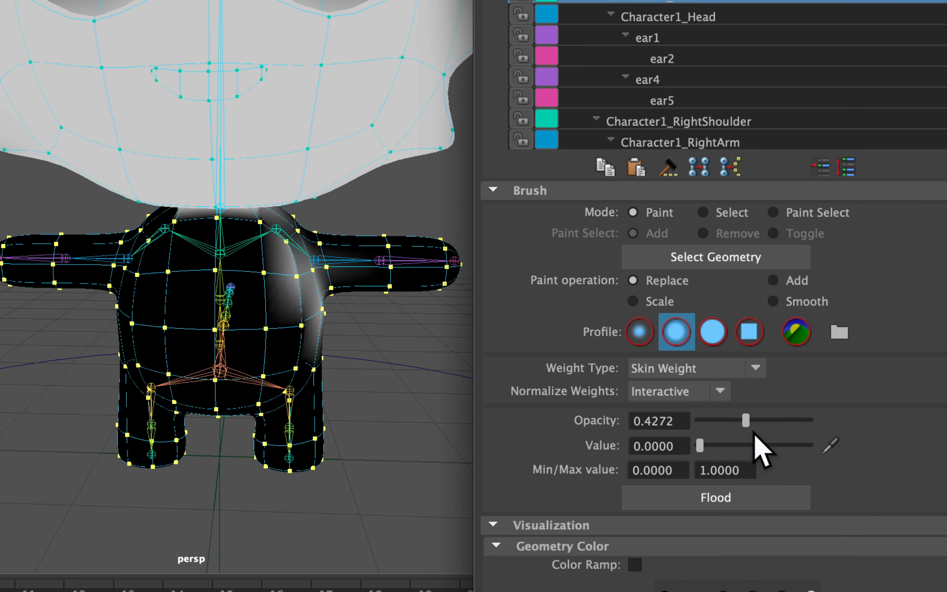
pyautogui.moveTo(749, 430); pyautogui.dragTo(788, 430)
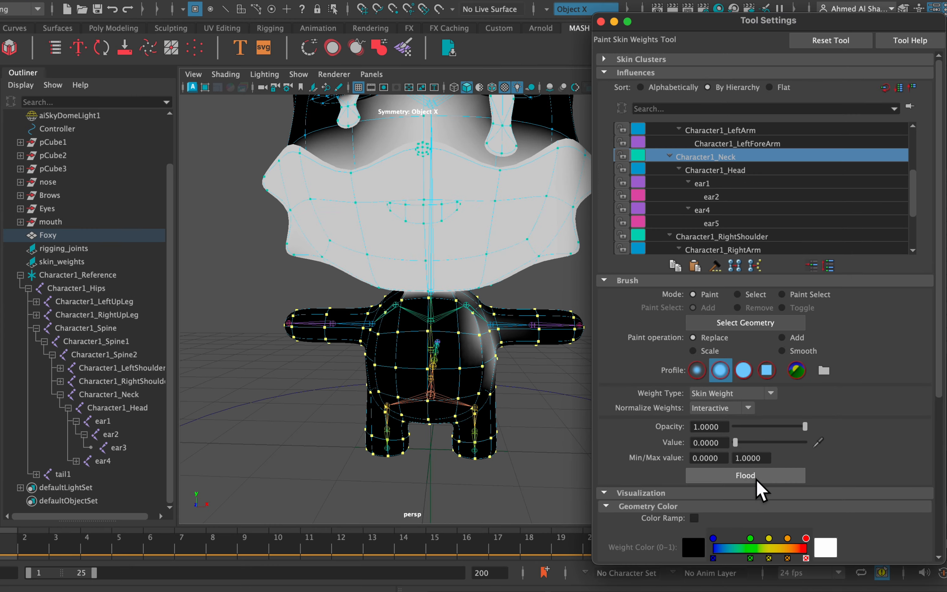
pyautogui.click(752, 481)
pyautogui.keyDown('alt'); pyautogui.moveTo(436, 369); pyautogui.dragTo(332, 355); pyautogui.keyUp('alt')
pyautogui.moveTo(389, 367)
pyautogui.keyDown('alt'); pyautogui.mouseDown()
pyautogui.moveTo(523, 359)
pyautogui.moveTo(475, 360)
pyautogui.moveTo(471, 370)
pyautogui.moveTo(495, 371)
pyautogui.moveTo(472, 369)
pyautogui.mouseUp(); pyautogui.keyUp('alt')
pyautogui.scroll(-5, 470, 370)
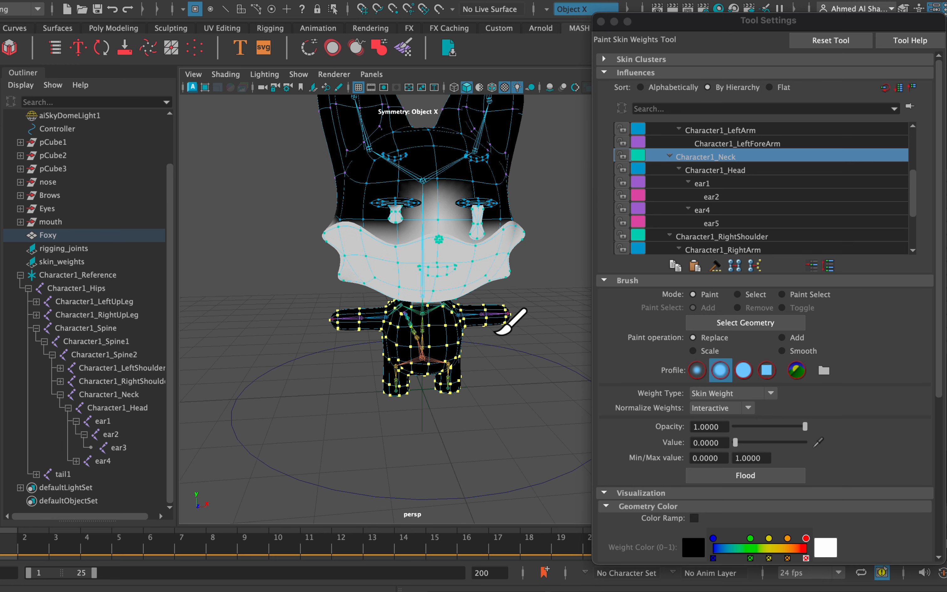
# Step: Examine the Character1_Head, ear1, ear2 and ear4 influences for stray weights on the fox's body
pyautogui.click(738, 171)
pyautogui.click(736, 183)
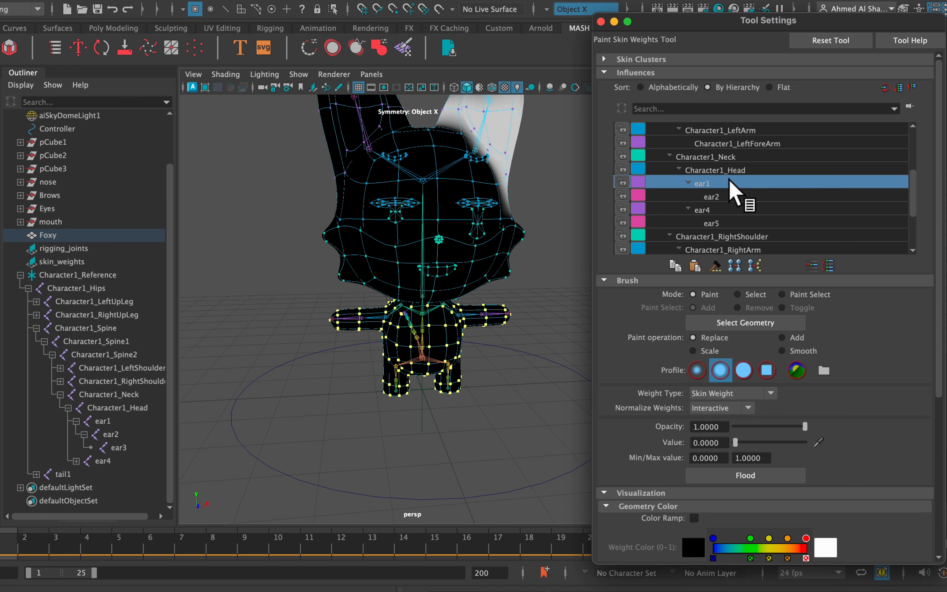
pyautogui.click(726, 197)
pyautogui.keyDown('alt'); pyautogui.moveTo(524, 221); pyautogui.dragTo(517, 222); pyautogui.keyUp('alt')
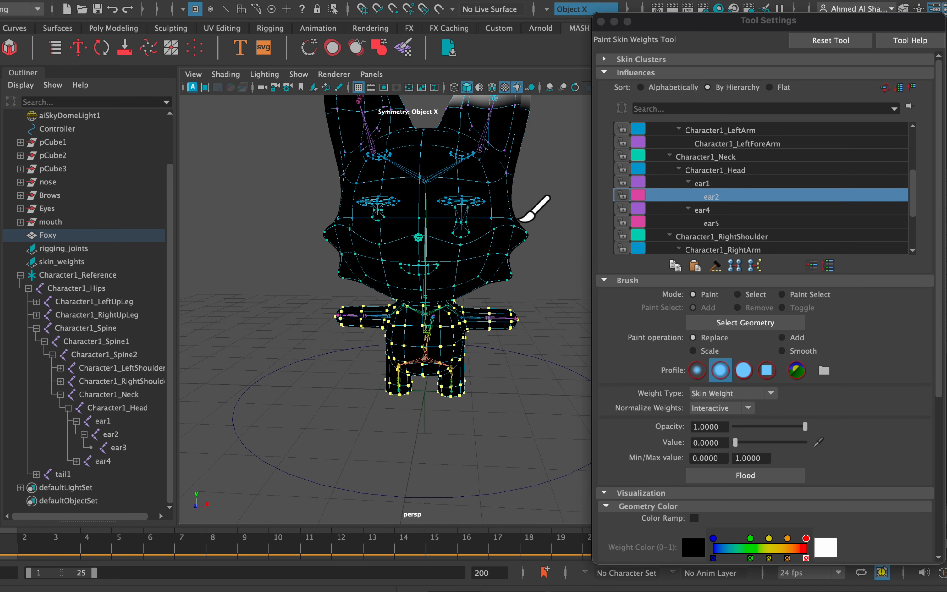
pyautogui.click(715, 207)
pyautogui.keyDown('alt'); pyautogui.moveTo(391, 251); pyautogui.dragTo(477, 255); pyautogui.keyUp('alt')
pyautogui.scroll(-5, 430, 274)
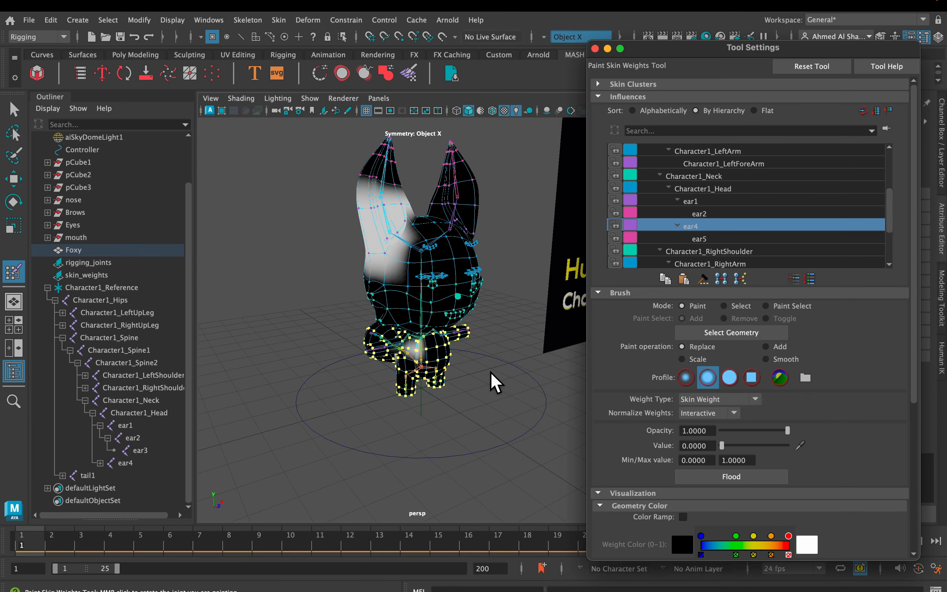
pyautogui.scroll(5, 490, 372)
pyautogui.moveTo(431, 327)
pyautogui.keyDown('alt'); pyautogui.mouseDown()
pyautogui.moveTo(382, 321)
pyautogui.moveTo(397, 354)
pyautogui.moveTo(362, 350)
pyautogui.moveTo(385, 350)
pyautogui.moveTo(423, 264)
pyautogui.moveTo(448, 321)
pyautogui.moveTo(433, 328)
pyautogui.mouseUp(); pyautogui.keyUp('alt')
pyautogui.moveTo(456, 375)
pyautogui.keyDown('alt'); pyautogui.mouseDown()
pyautogui.moveTo(376, 343)
pyautogui.moveTo(391, 370)
pyautogui.moveTo(376, 338)
pyautogui.moveTo(389, 328)
pyautogui.mouseUp(); pyautogui.keyUp('alt')
pyautogui.scroll(-5, 389, 330)
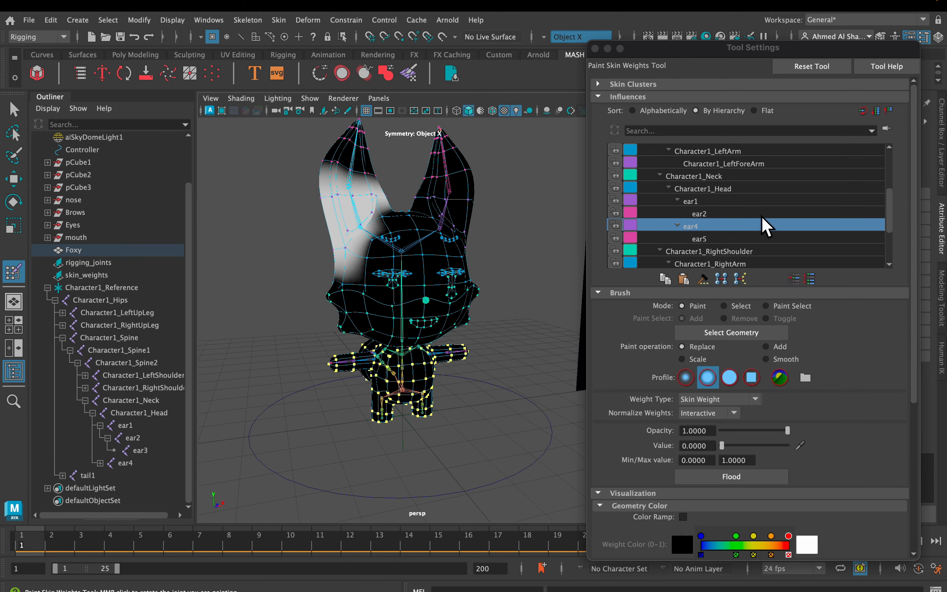
# Step: Examine the weight distribution of Character1_RightShoulder, Character1_RightArm and Character1_RightForeArm around the fox's right shoulder and armpit
pyautogui.click(713, 234)
pyautogui.click(714, 251)
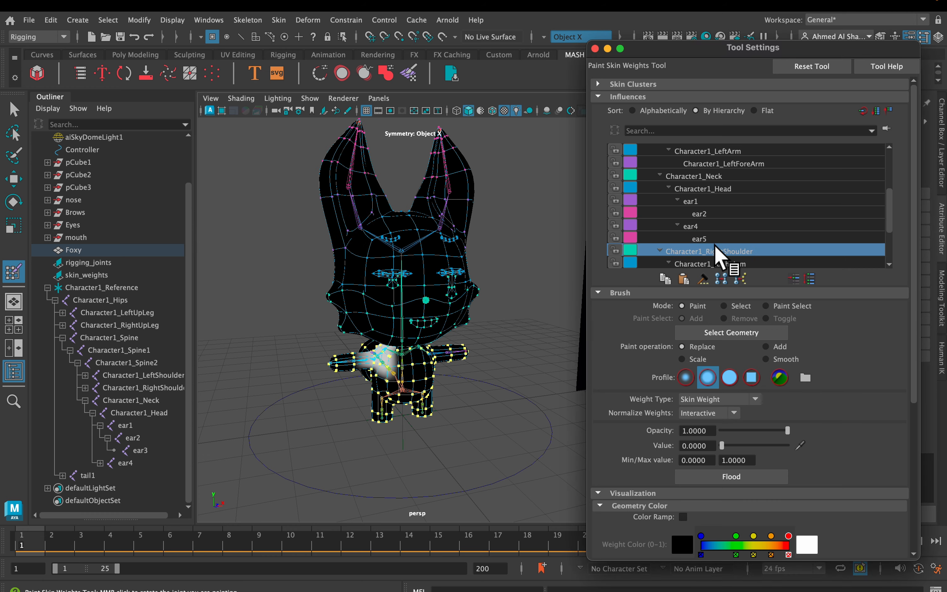
pyautogui.scroll(-1, 715, 249)
pyautogui.click(716, 250)
pyautogui.scroll(-1, 718, 252)
pyautogui.click(718, 251)
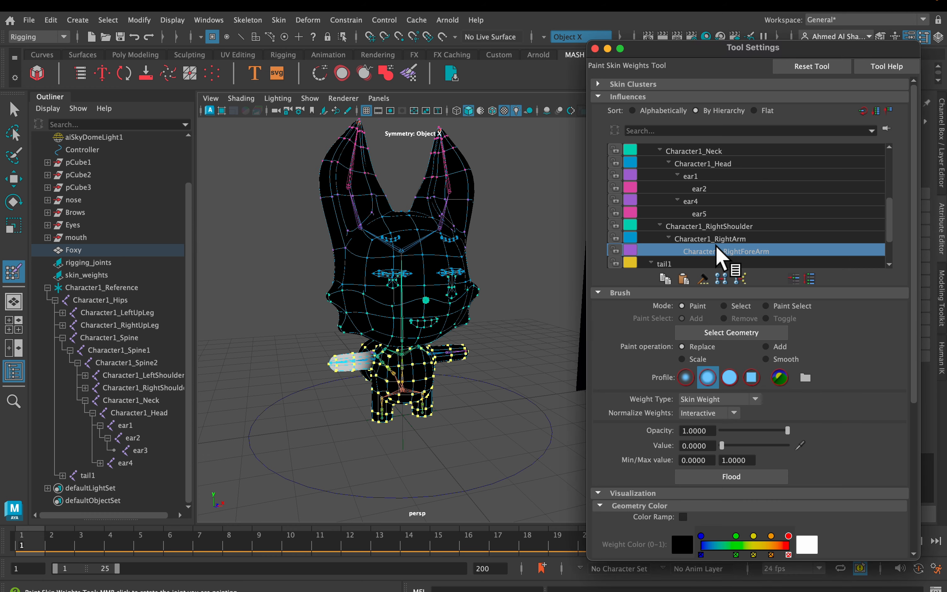
pyautogui.click(720, 240)
pyautogui.scroll(5, 393, 385)
pyautogui.keyDown('alt'); pyautogui.moveTo(436, 303); pyautogui.dragTo(557, 198, button='middle'); pyautogui.keyUp('alt')
pyautogui.scroll(2, 708, 257)
pyautogui.scroll(-2, 735, 249)
pyautogui.scroll(-1, 702, 244)
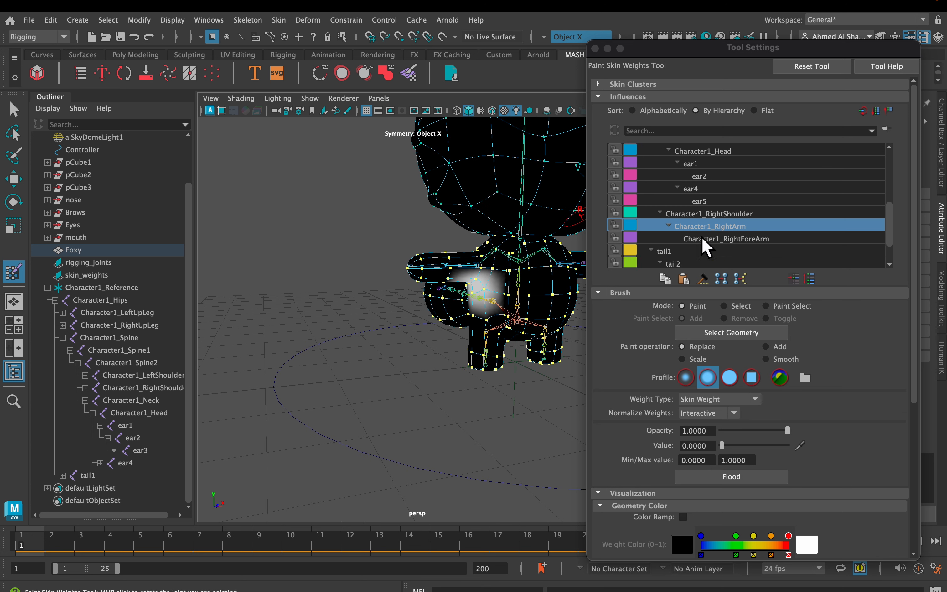
pyautogui.scroll(3, 508, 296)
pyautogui.keyDown('alt'); pyautogui.moveTo(494, 302); pyautogui.dragTo(477, 291); pyautogui.keyUp('alt')
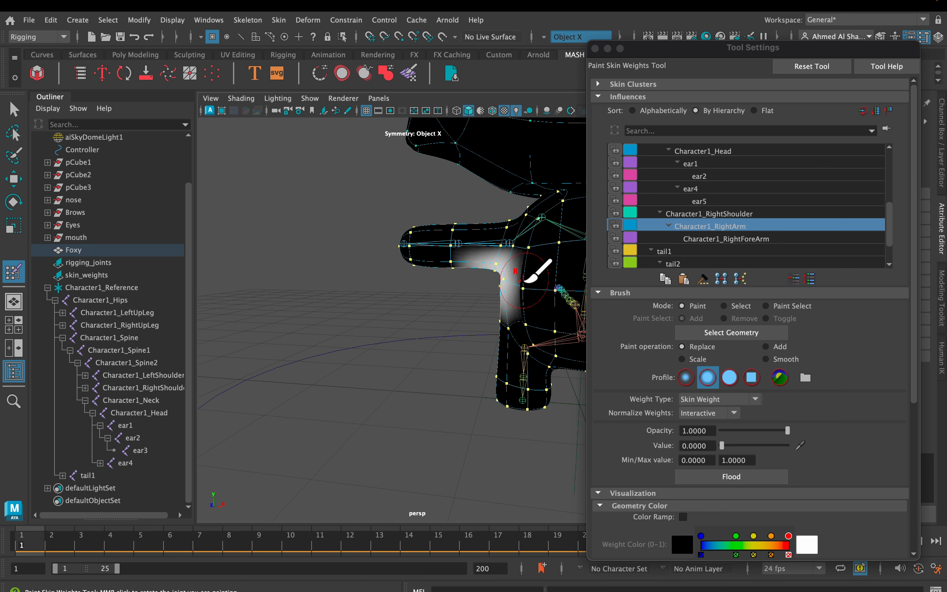
pyautogui.click(710, 214)
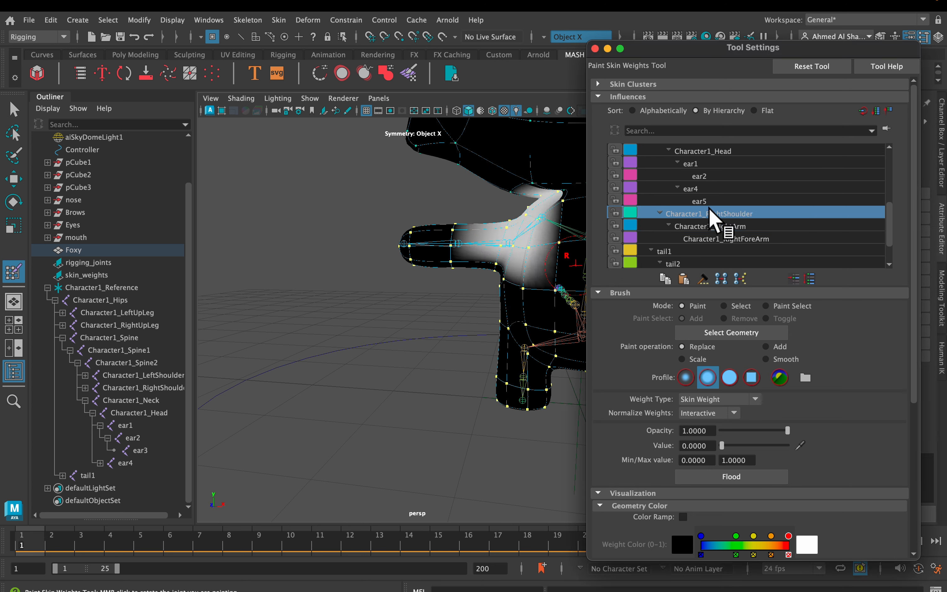
pyautogui.click(715, 226)
pyautogui.keyDown('alt'); pyautogui.moveTo(502, 260); pyautogui.dragTo(475, 279, button='middle'); pyautogui.keyUp('alt')
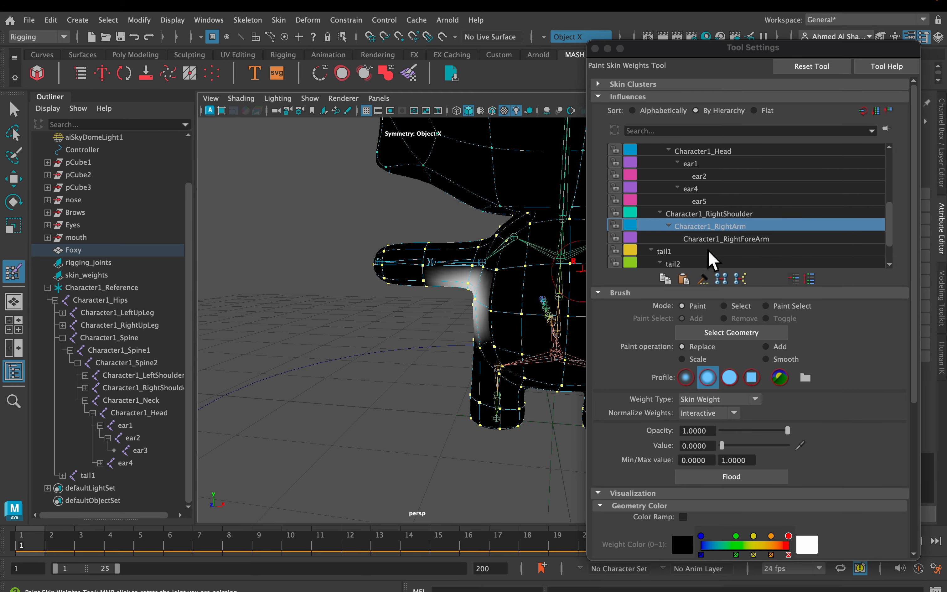
pyautogui.scroll(1, 749, 231)
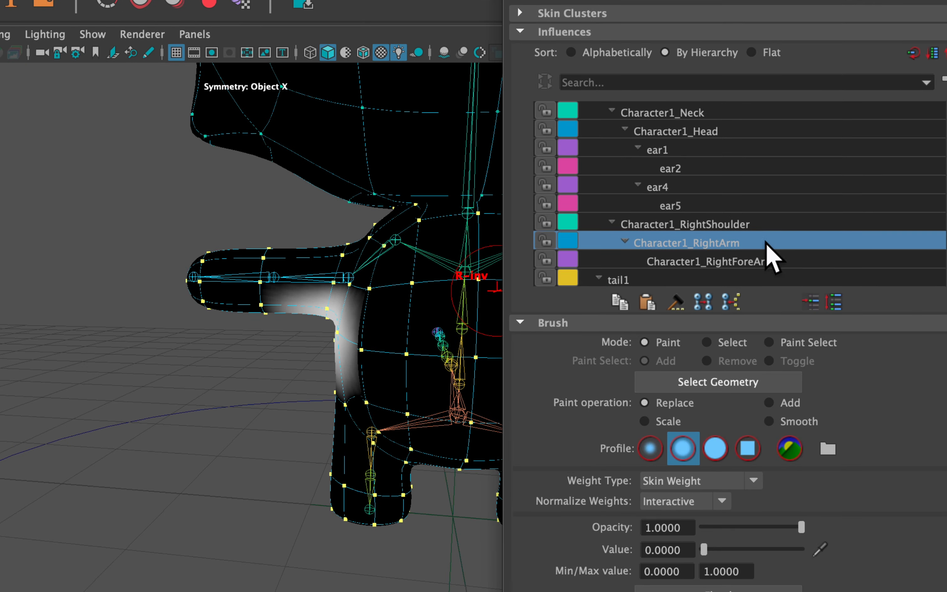
# Step: Set the paint value to 1 and paint Character1_RightArm weight all around the fox's right upper arm and shoulder
pyautogui.scroll(5, 349, 300)
pyautogui.keyDown('alt'); pyautogui.moveTo(349, 302); pyautogui.dragTo(344, 281); pyautogui.keyUp('alt')
pyautogui.keyDown('alt'); pyautogui.moveTo(344, 281); pyautogui.dragTo(270, 319, button='middle'); pyautogui.keyUp('alt')
pyautogui.keyDown('alt'); pyautogui.moveTo(270, 319); pyautogui.dragTo(328, 323); pyautogui.keyUp('alt')
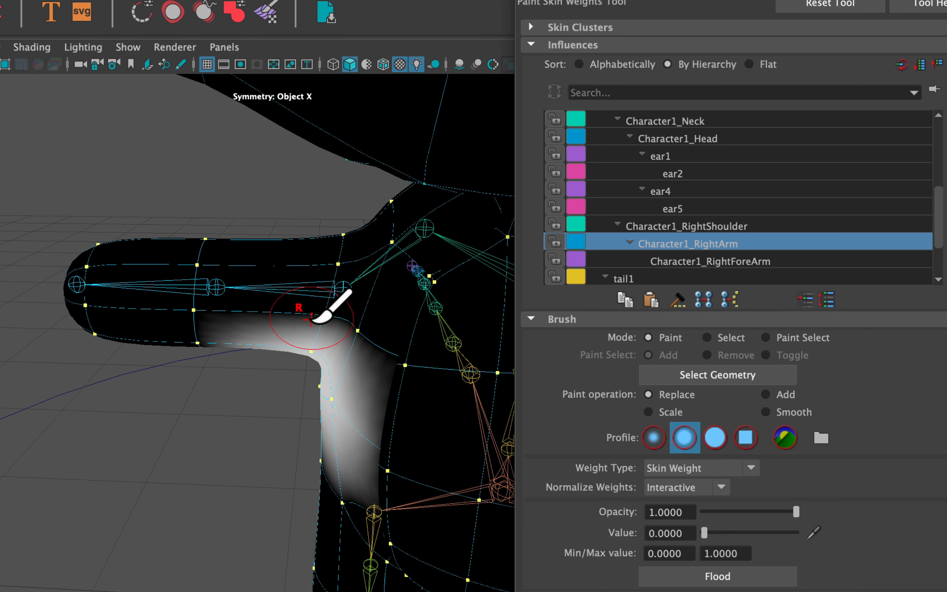
pyautogui.moveTo(315, 321)
pyautogui.keyDown('alt'); pyautogui.mouseDown()
pyautogui.moveTo(331, 300)
pyautogui.moveTo(327, 279)
pyautogui.moveTo(323, 311)
pyautogui.moveTo(340, 305)
pyautogui.mouseUp(); pyautogui.keyUp('alt')
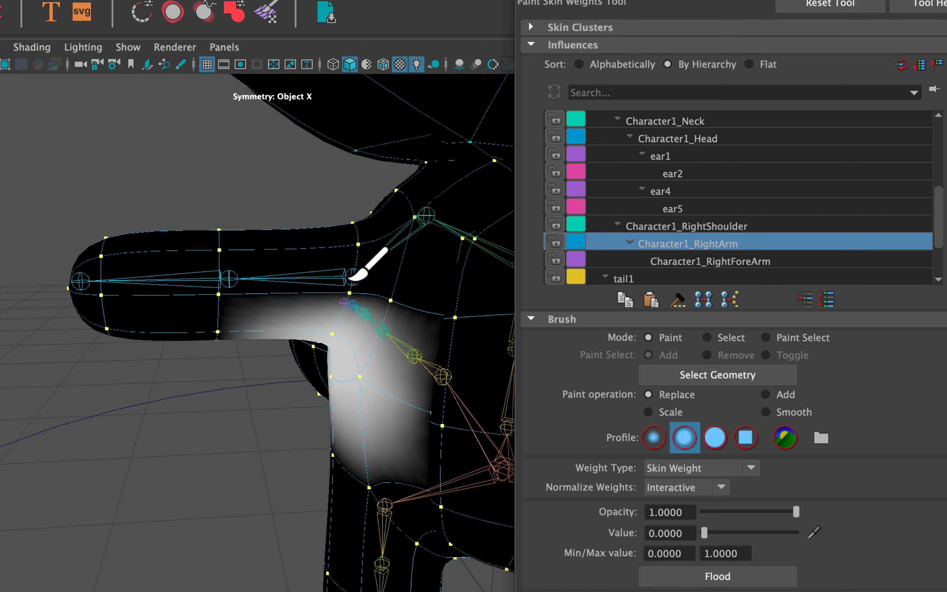
pyautogui.moveTo(711, 531); pyautogui.dragTo(848, 532)
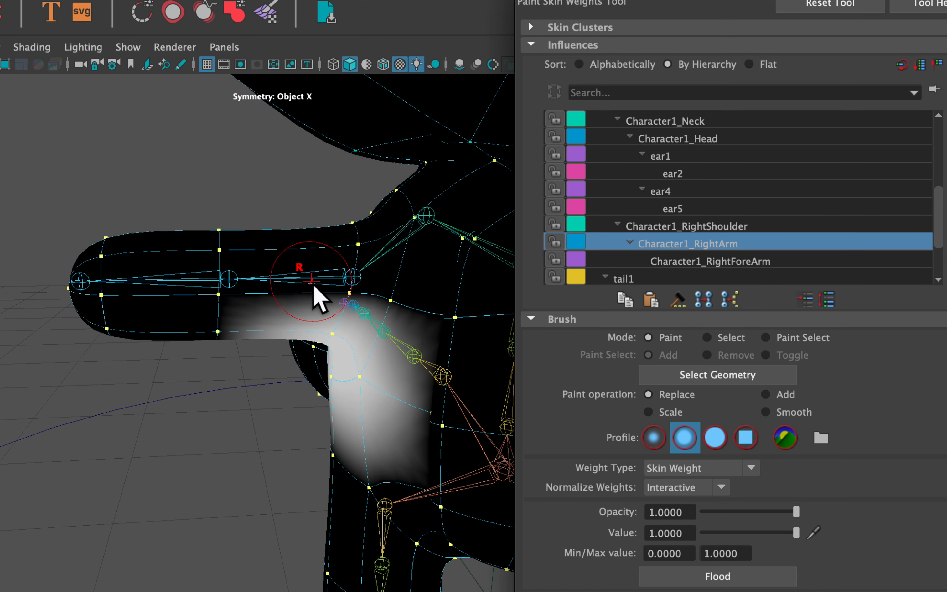
pyautogui.moveTo(345, 283)
pyautogui.mouseDown()
pyautogui.moveTo(344, 255)
pyautogui.moveTo(350, 281)
pyautogui.moveTo(446, 313)
pyautogui.moveTo(395, 279)
pyautogui.mouseUp()
pyautogui.moveTo(306, 203)
pyautogui.mouseDown()
pyautogui.moveTo(262, 262)
pyautogui.moveTo(300, 226)
pyautogui.moveTo(154, 262)
pyautogui.mouseUp()
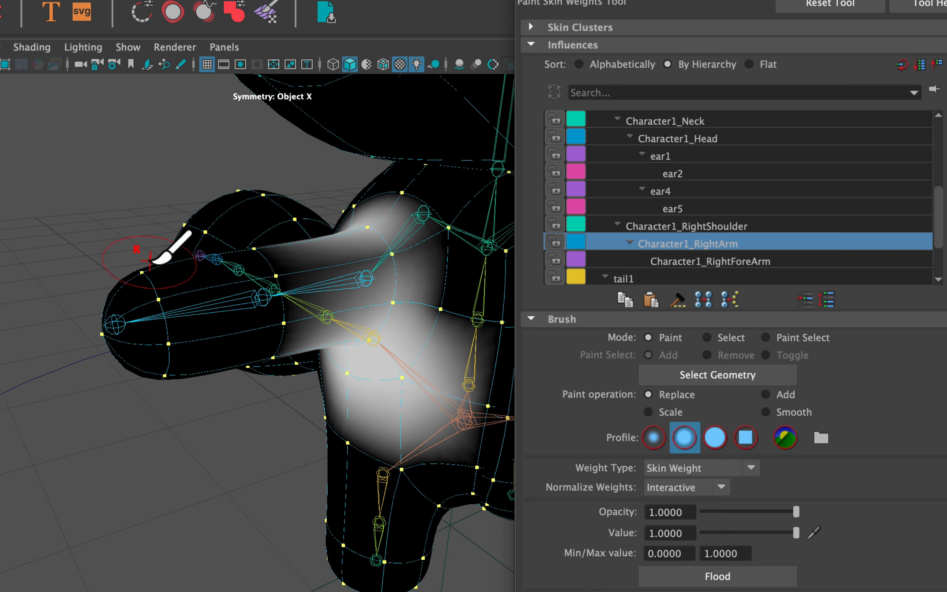
pyautogui.moveTo(356, 230)
pyautogui.mouseDown()
pyautogui.moveTo(409, 293)
pyautogui.moveTo(364, 275)
pyautogui.moveTo(357, 322)
pyautogui.mouseUp()
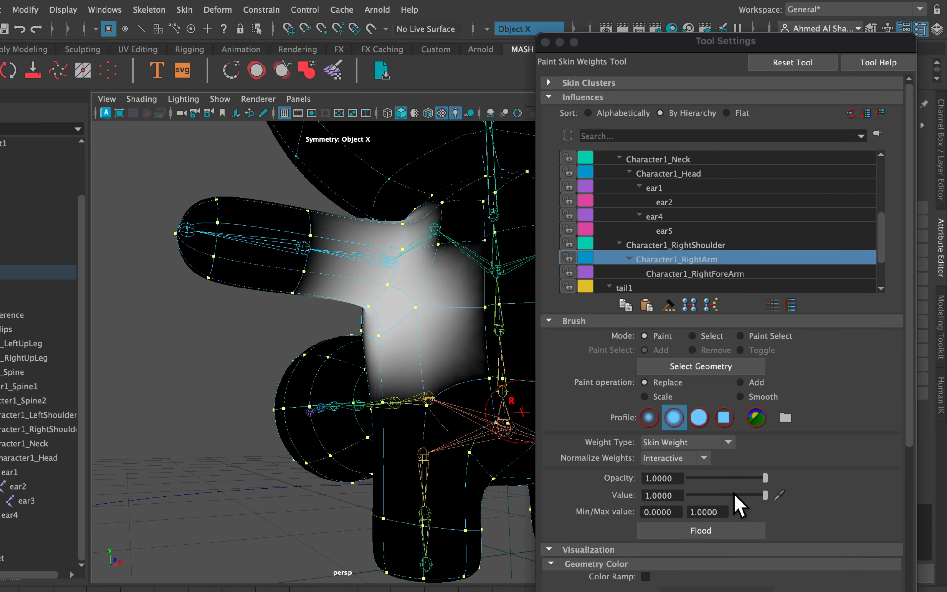
# Step: Set the value to 0, paint the excess Character1_RightArm weight off the torso side, and compare it with Character1_RightForeArm
pyautogui.moveTo(734, 494); pyautogui.dragTo(721, 495)
pyautogui.moveTo(469, 352)
pyautogui.keyDown('alt'); pyautogui.mouseDown()
pyautogui.moveTo(507, 374)
pyautogui.moveTo(469, 364)
pyautogui.moveTo(420, 375)
pyautogui.moveTo(471, 305)
pyautogui.mouseUp(); pyautogui.keyUp('alt')
pyautogui.click(694, 272)
pyautogui.scroll(-2, 696, 266)
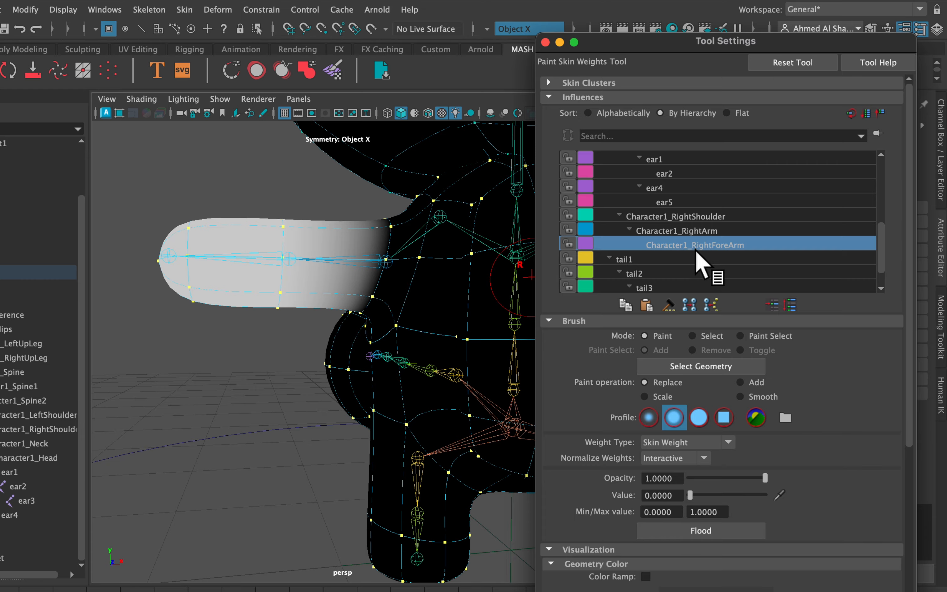
pyautogui.click(692, 231)
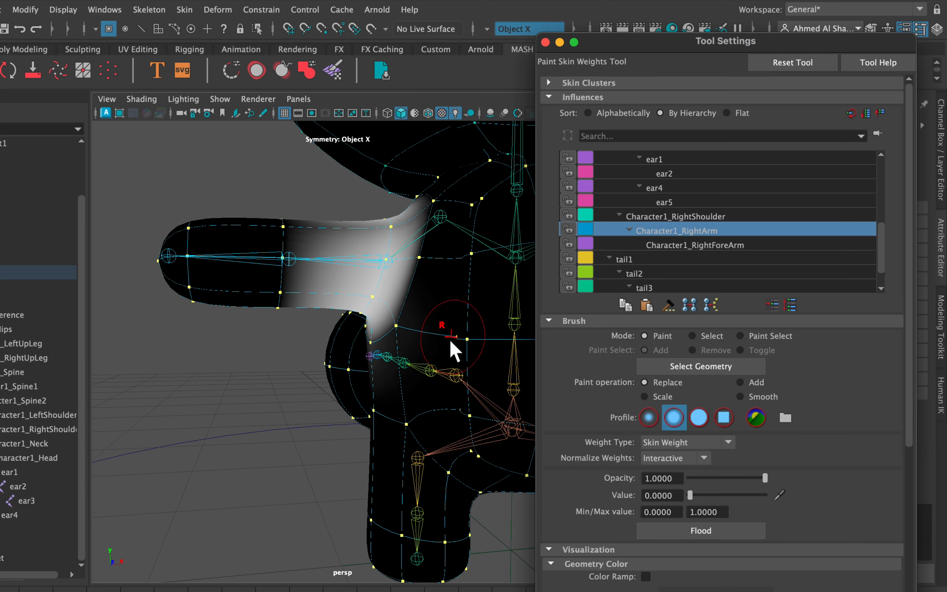
pyautogui.click(395, 368)
# Step: Choose the Character1_LeftArm influence, set the value to 1, and paint its weight around the fox's left upper arm and shoulder
pyautogui.scroll(-5, 407, 374)
pyautogui.keyDown('alt'); pyautogui.moveTo(338, 387); pyautogui.dragTo(333, 393); pyautogui.keyUp('alt')
pyautogui.scroll(5, 661, 250)
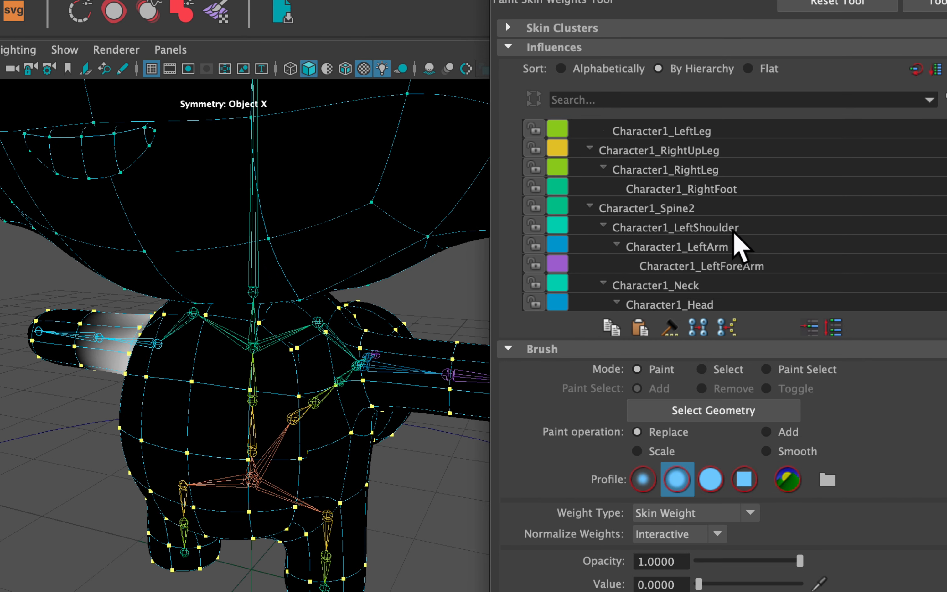
pyautogui.click(734, 232)
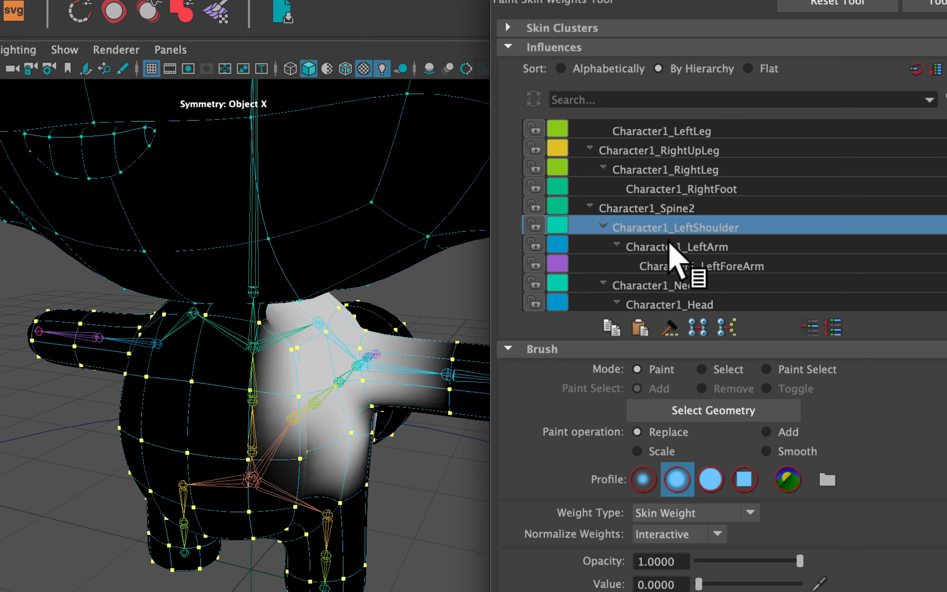
pyautogui.click(673, 247)
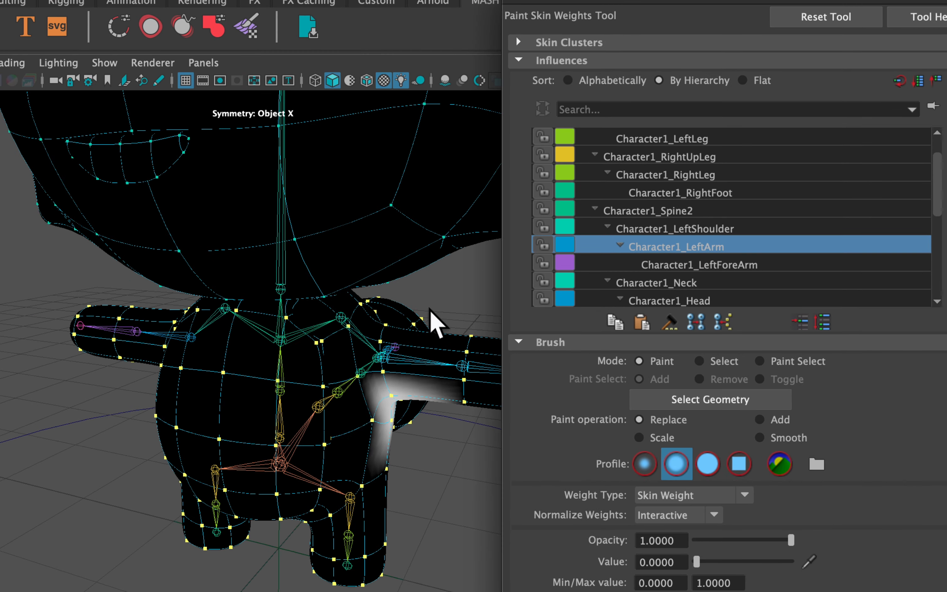
pyautogui.scroll(5, 374, 376)
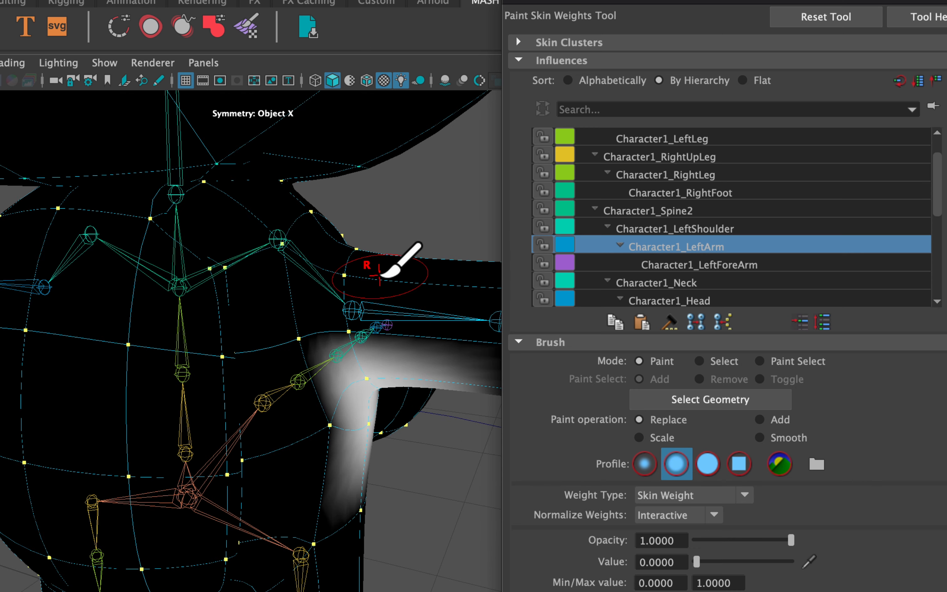
pyautogui.keyDown('alt'); pyautogui.moveTo(380, 277); pyautogui.dragTo(339, 285, button='middle'); pyautogui.keyUp('alt')
pyautogui.moveTo(738, 558); pyautogui.dragTo(824, 556)
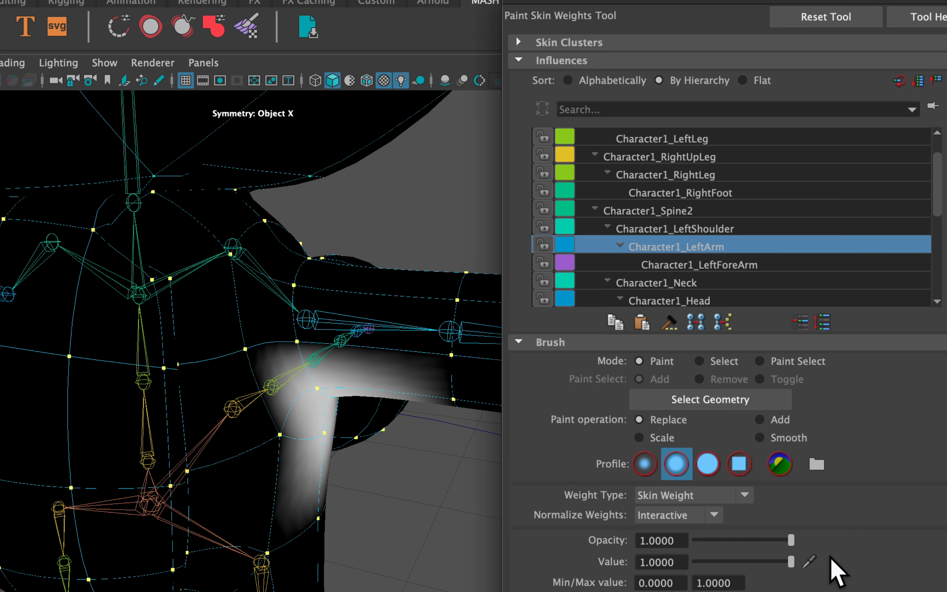
pyautogui.moveTo(340, 351)
pyautogui.mouseDown()
pyautogui.moveTo(312, 338)
pyautogui.moveTo(313, 301)
pyautogui.moveTo(292, 293)
pyautogui.moveTo(296, 329)
pyautogui.moveTo(317, 320)
pyautogui.moveTo(246, 330)
pyautogui.mouseUp()
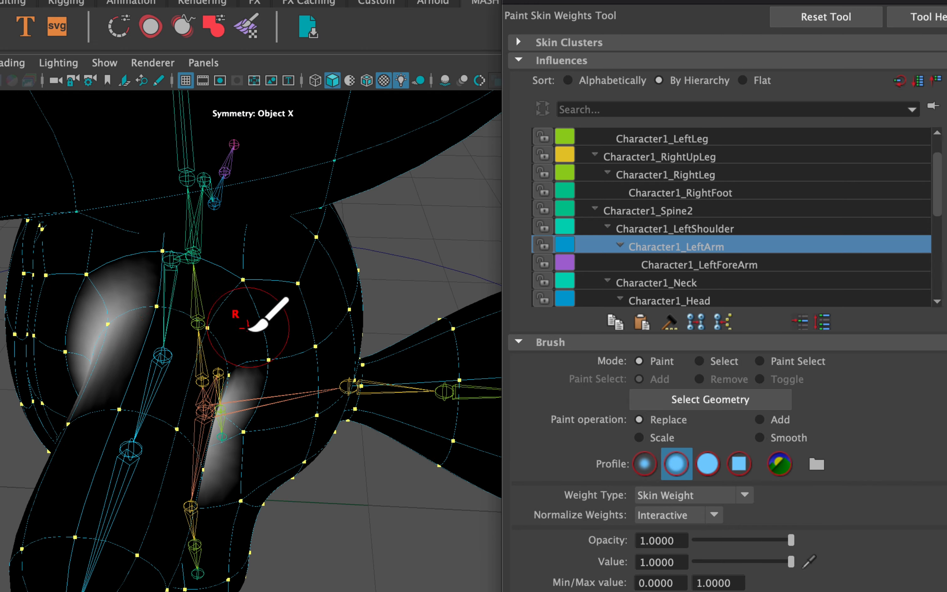
pyautogui.moveTo(188, 331); pyautogui.dragTo(213, 341)
pyautogui.moveTo(213, 341)
pyautogui.keyDown('alt'); pyautogui.mouseDown()
pyautogui.moveTo(204, 346)
pyautogui.moveTo(141, 306)
pyautogui.mouseUp(); pyautogui.keyUp('alt')
# Step: Paint Character1_LeftShoulder weight off the fox's back with value 0, and choose the Character1_Neck influence
pyautogui.moveTo(137, 305)
pyautogui.mouseDown()
pyautogui.moveTo(146, 276)
pyautogui.moveTo(332, 290)
pyautogui.mouseUp()
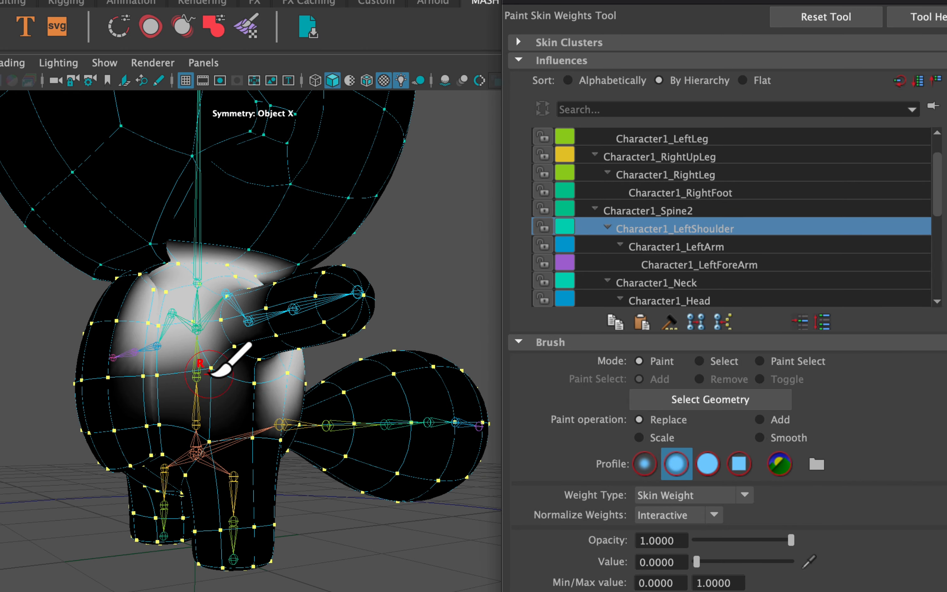
pyautogui.moveTo(229, 375); pyautogui.dragTo(234, 405)
pyautogui.click(736, 270)
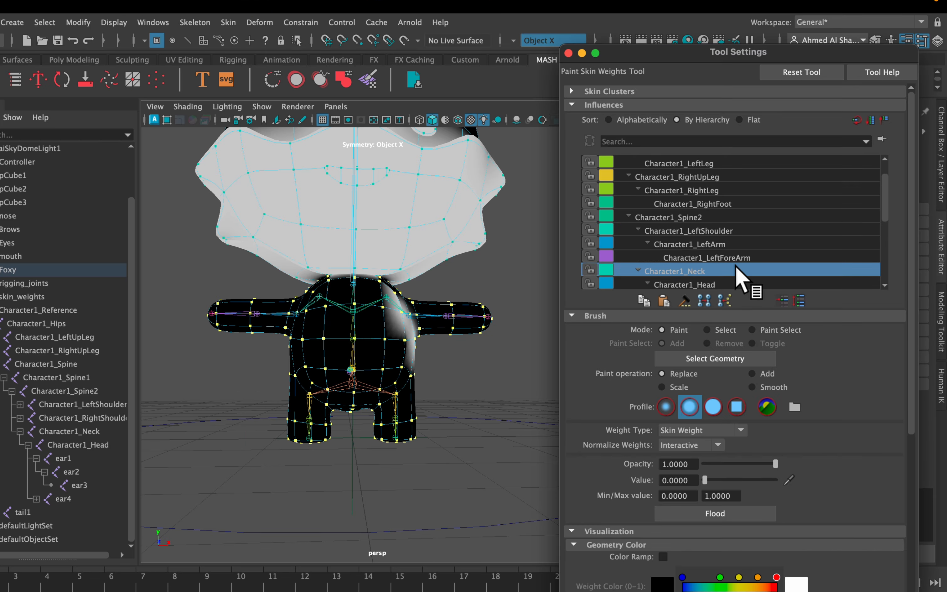
# Step: Correct the Character1_LeftLeg influence on the fox's left leg with value 1, and check the Character1_RightFoot influence
pyautogui.scroll(2, 733, 235)
pyautogui.click(728, 190)
pyautogui.click(703, 192)
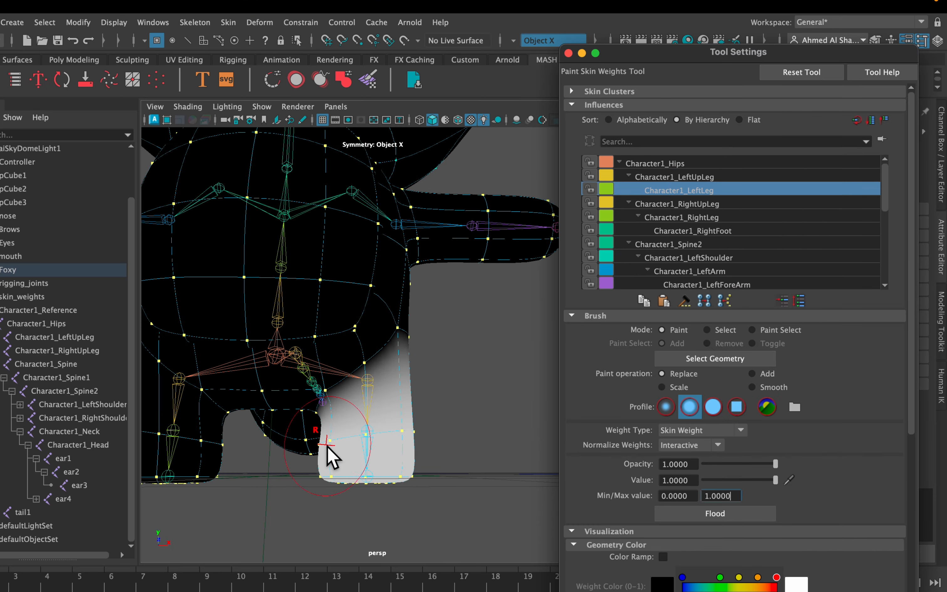
pyautogui.moveTo(704, 479); pyautogui.dragTo(734, 480)
pyautogui.click(699, 203)
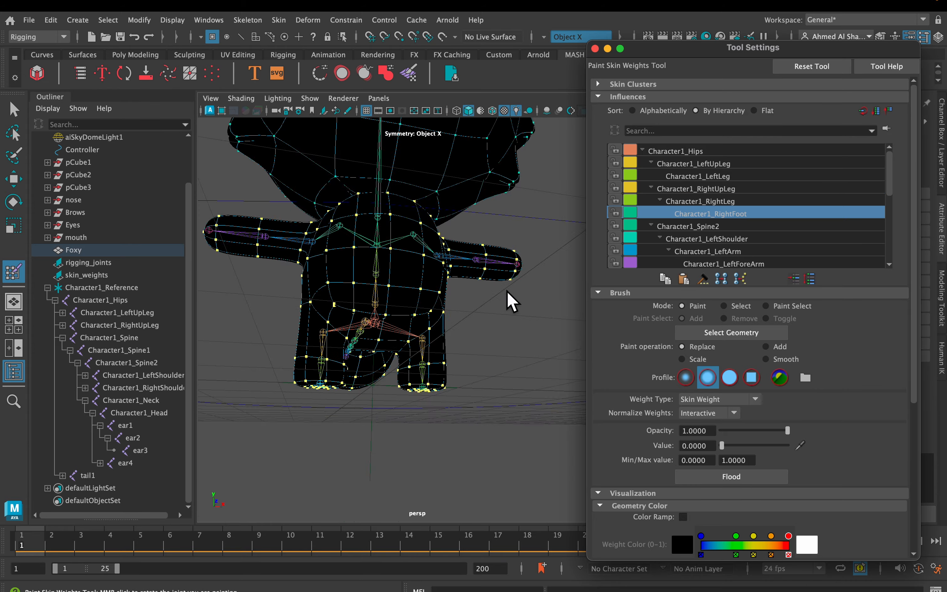
pyautogui.click(721, 252)
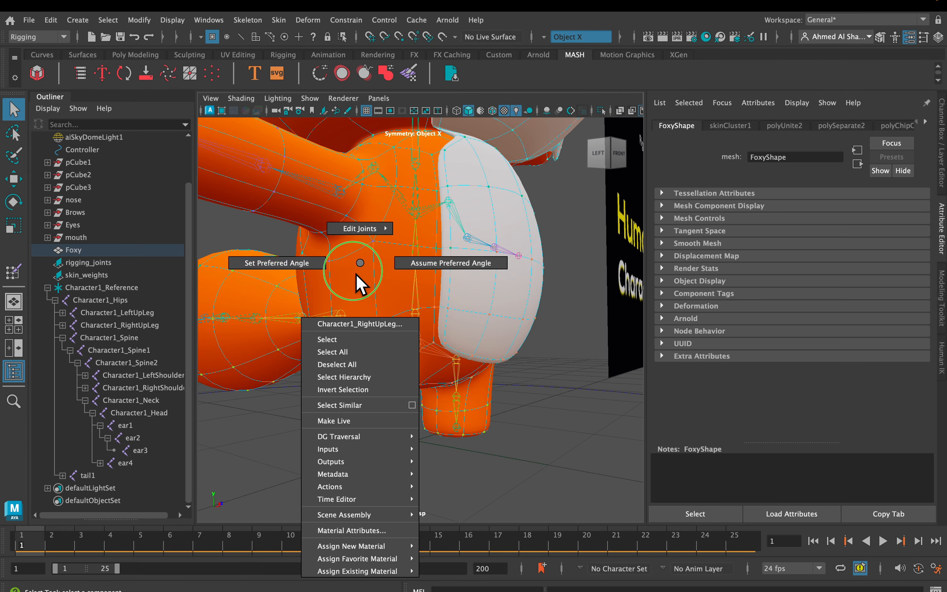
# Step: Return to skin weight painting on the fox and check the Character1_RightUpLeg and Character1_RightFoot influences
pyautogui.click(359, 376)
pyautogui.click(344, 381)
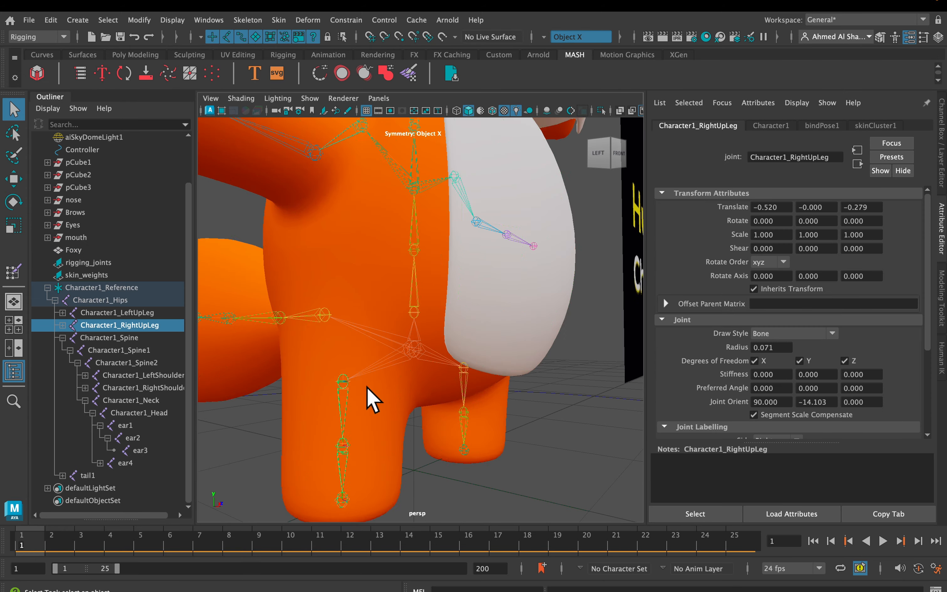
pyautogui.press('super+z')
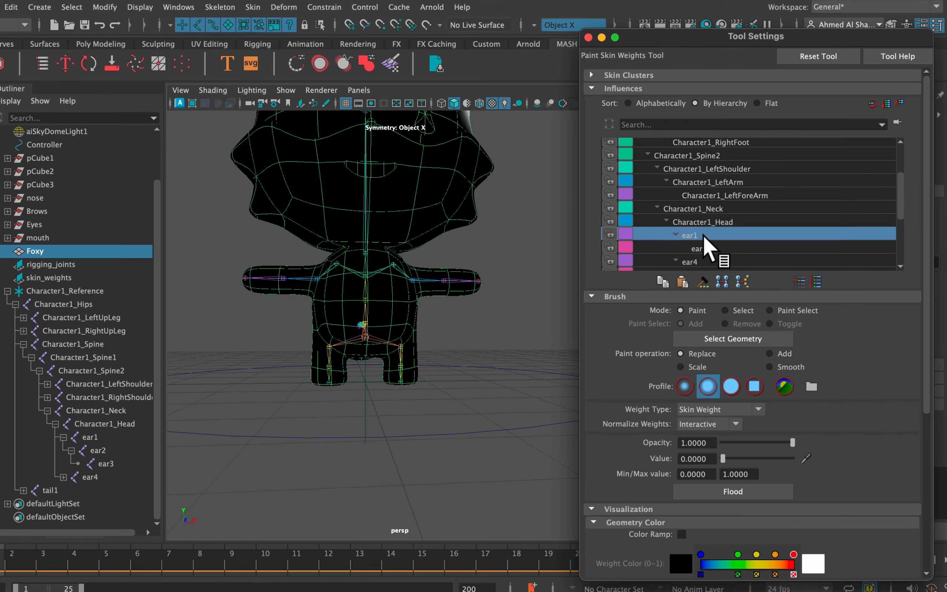
pyautogui.click(718, 191)
pyautogui.click(688, 226)
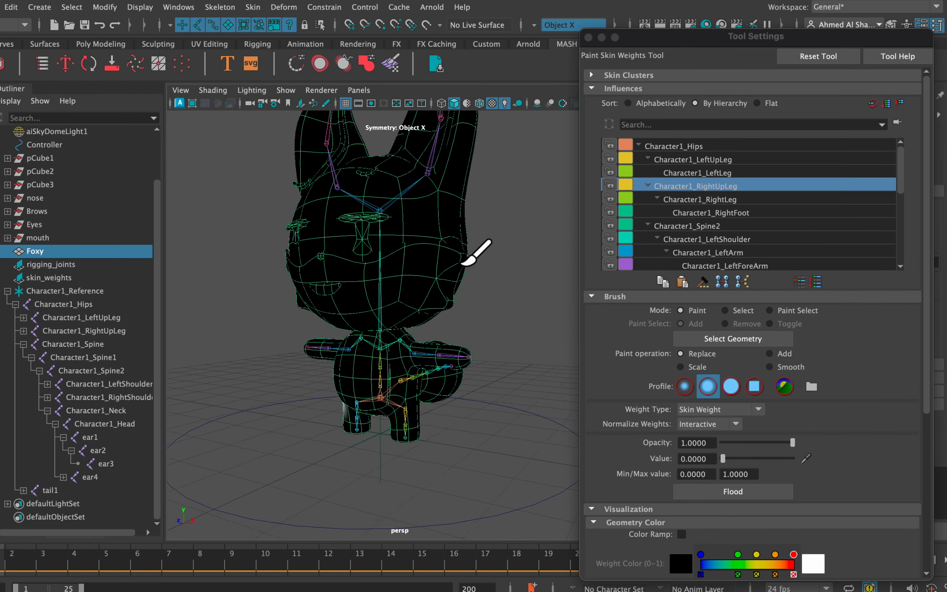
pyautogui.click(719, 212)
pyautogui.scroll(-5, 704, 219)
pyautogui.click(717, 211)
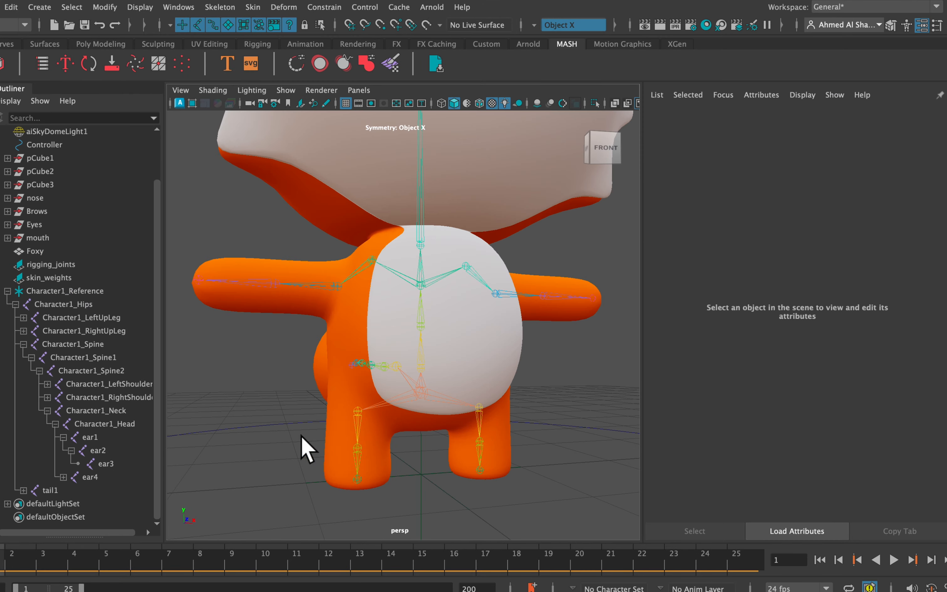
# Step: Rotate the fox's right upper leg joint to test how the surrounding mesh deforms
pyautogui.click(430, 423)
pyautogui.keyDown('alt'); pyautogui.moveTo(452, 411); pyautogui.dragTo(491, 350); pyautogui.keyUp('alt')
pyautogui.press('e')
pyautogui.moveTo(474, 387); pyautogui.dragTo(520, 307)
pyautogui.click(524, 305)
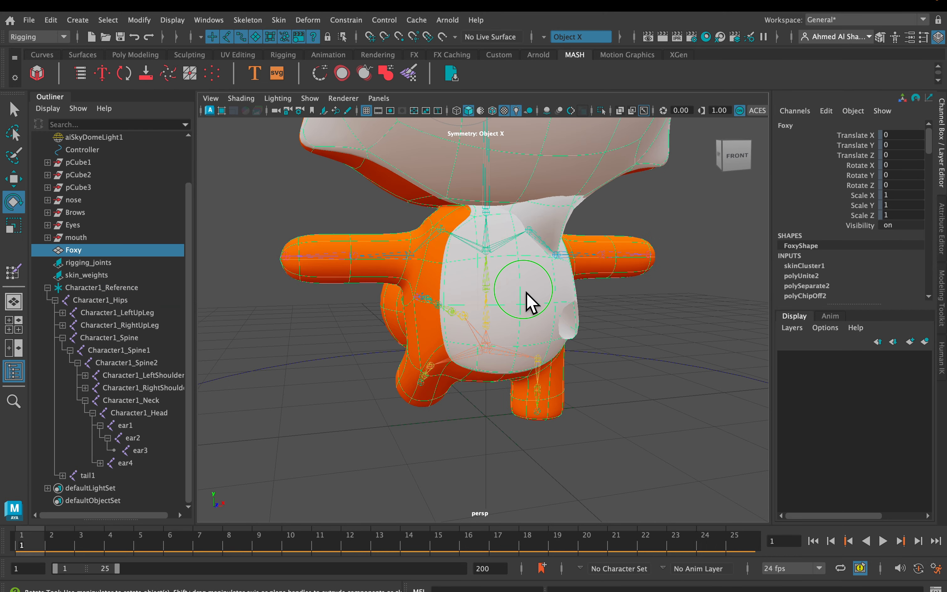
# Step: Open the Paint Skin Weights Tool on Foxy, compare the leg influences, and choose Character1_RightUpLeg
pyautogui.moveTo(520, 231); pyautogui.dragTo(464, 223, button='right')
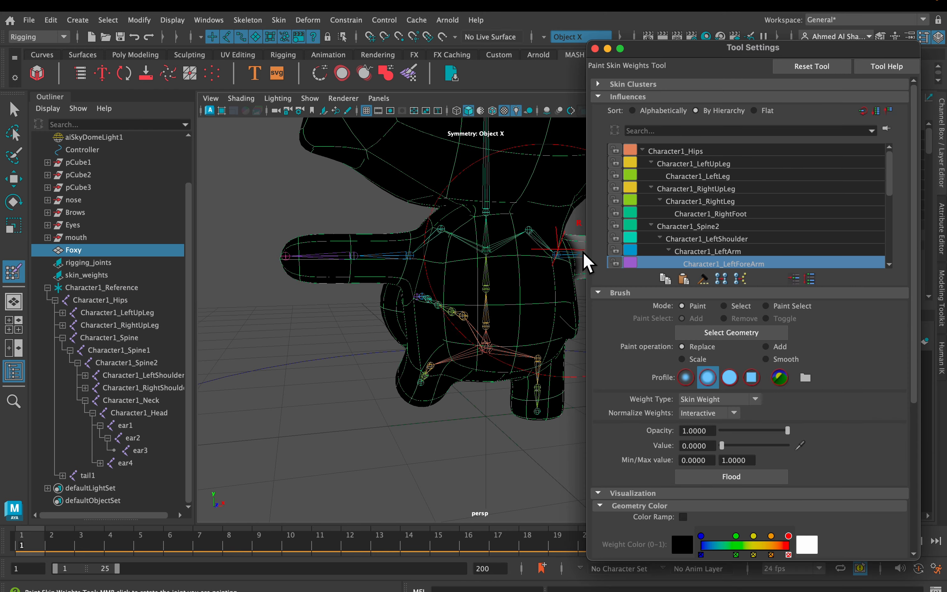
pyautogui.scroll(-2, 773, 238)
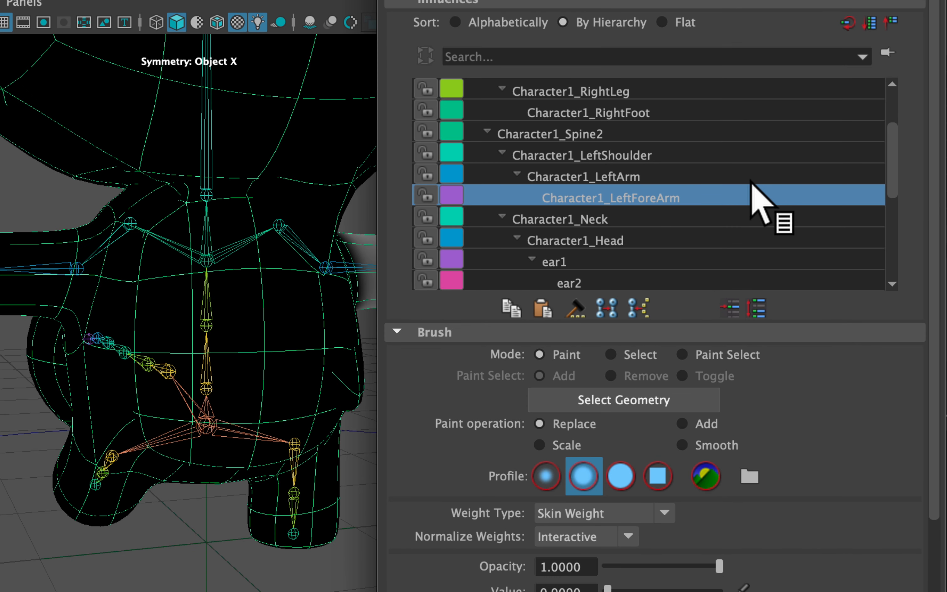
pyautogui.scroll(2, 751, 184)
pyautogui.click(641, 113)
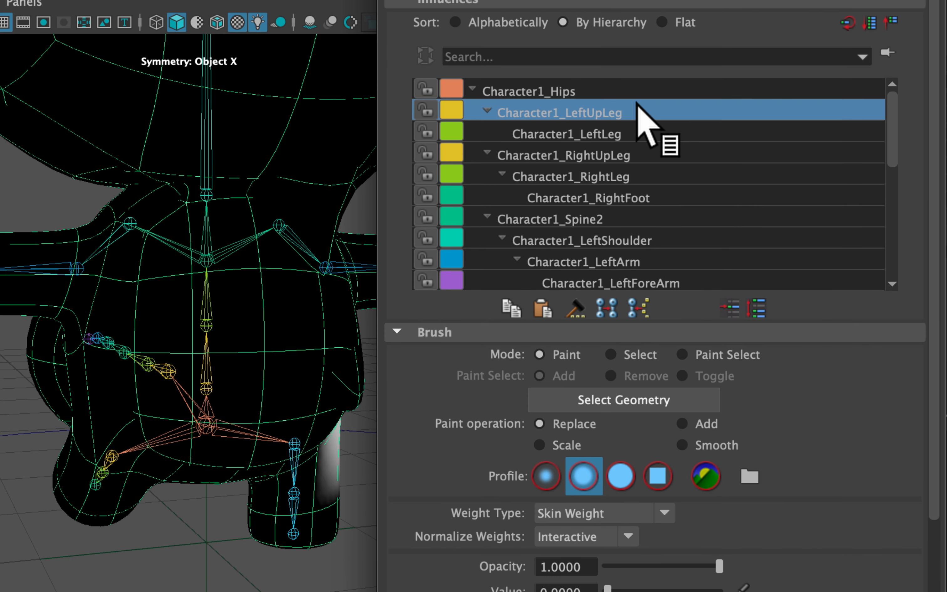
pyautogui.click(627, 131)
pyautogui.click(622, 156)
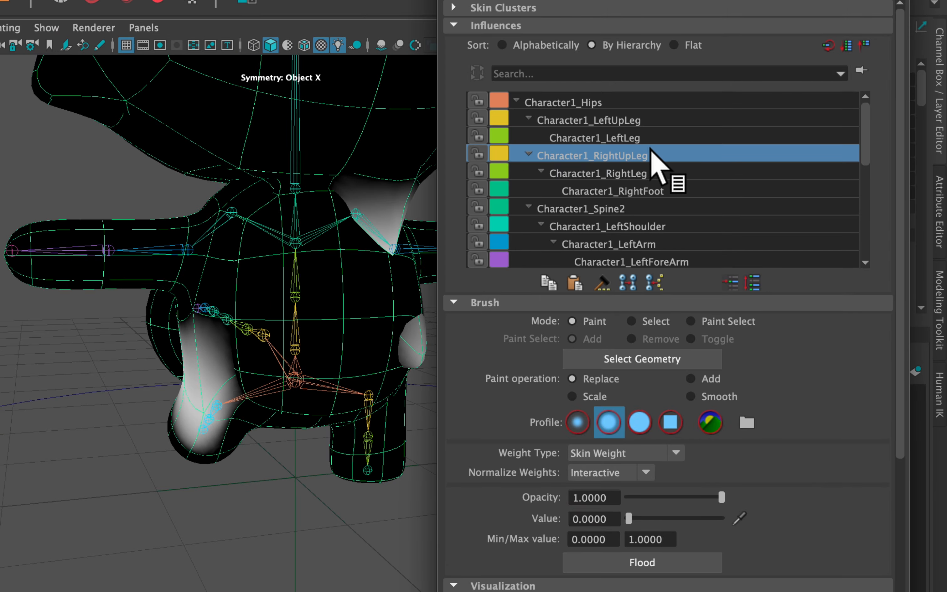
pyautogui.click(664, 119)
pyautogui.click(628, 154)
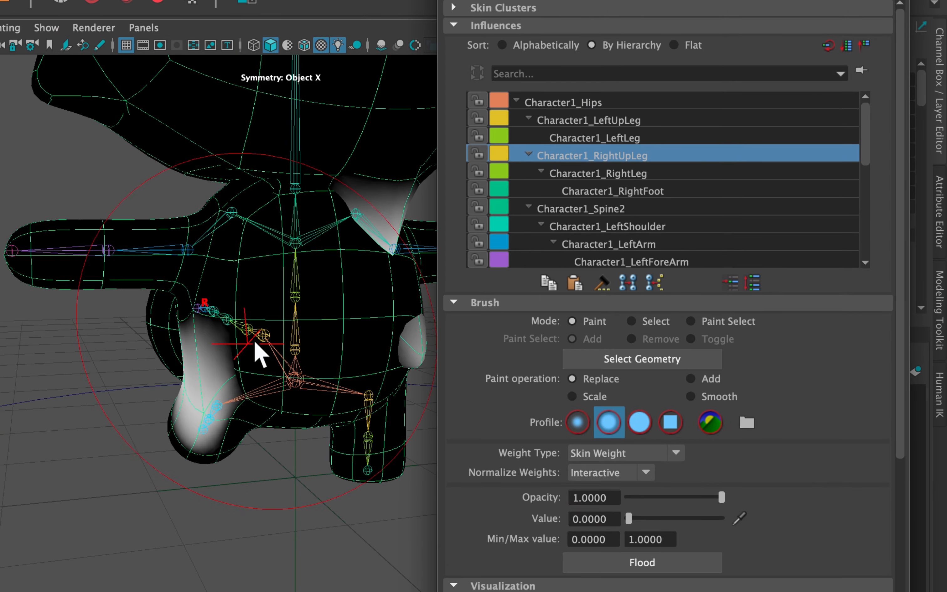
# Step: Try to paint Character1_RightUpLeg weight off the fox's neck, reset the value to 0, and undo the stroke
pyautogui.moveTo(348, 220)
pyautogui.keyDown('alt'); pyautogui.mouseDown()
pyautogui.moveTo(324, 253)
pyautogui.moveTo(267, 247)
pyautogui.mouseUp(); pyautogui.keyUp('alt')
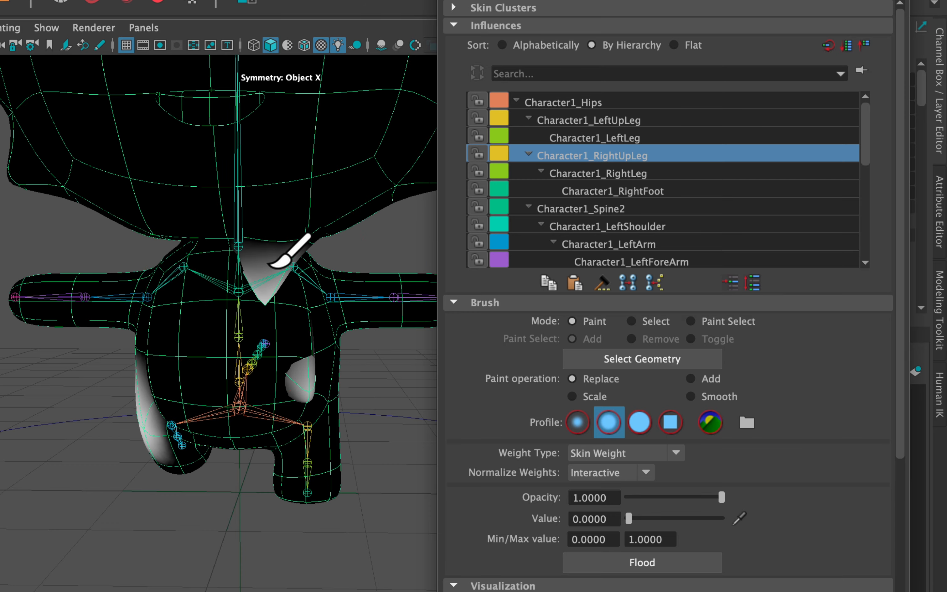
pyautogui.scroll(-4, 276, 274)
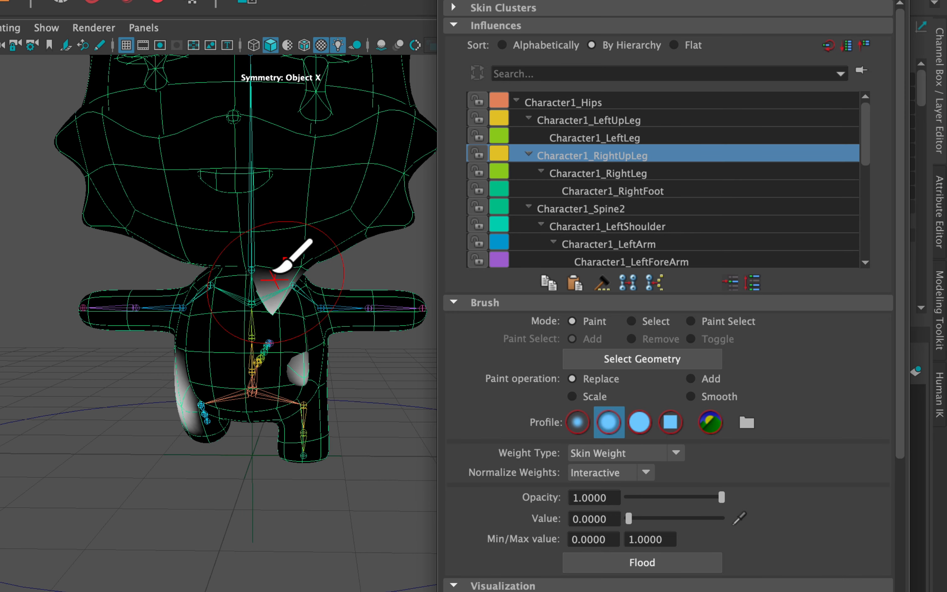
pyautogui.keyDown('alt'); pyautogui.moveTo(276, 274); pyautogui.dragTo(286, 291, button='middle'); pyautogui.keyUp('alt')
pyautogui.keyDown('alt'); pyautogui.moveTo(249, 283); pyautogui.dragTo(239, 289); pyautogui.keyUp('alt')
pyautogui.scroll(5, 238, 288)
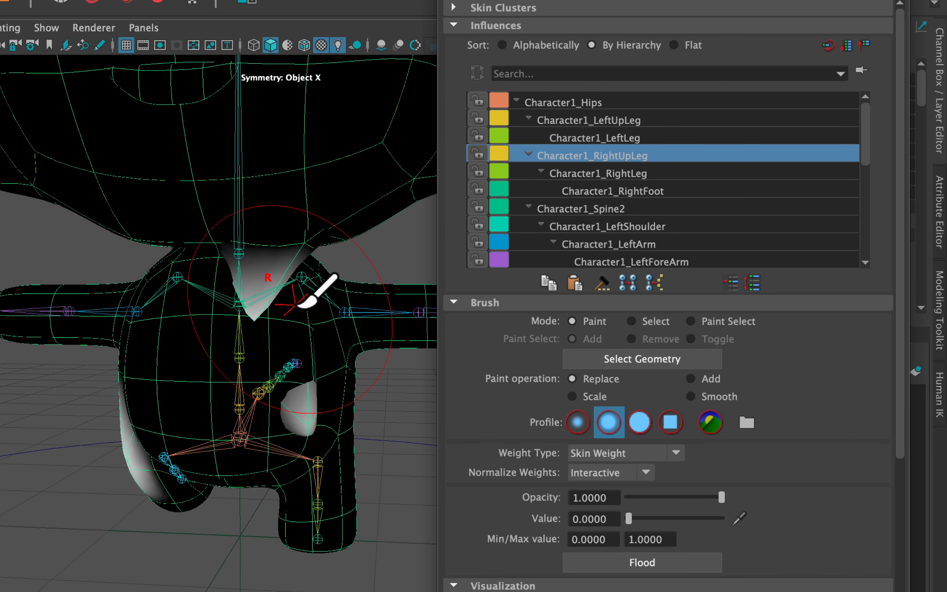
pyautogui.moveTo(296, 281)
pyautogui.mouseDown()
pyautogui.moveTo(270, 281)
pyautogui.moveTo(263, 258)
pyautogui.moveTo(253, 300)
pyautogui.mouseUp()
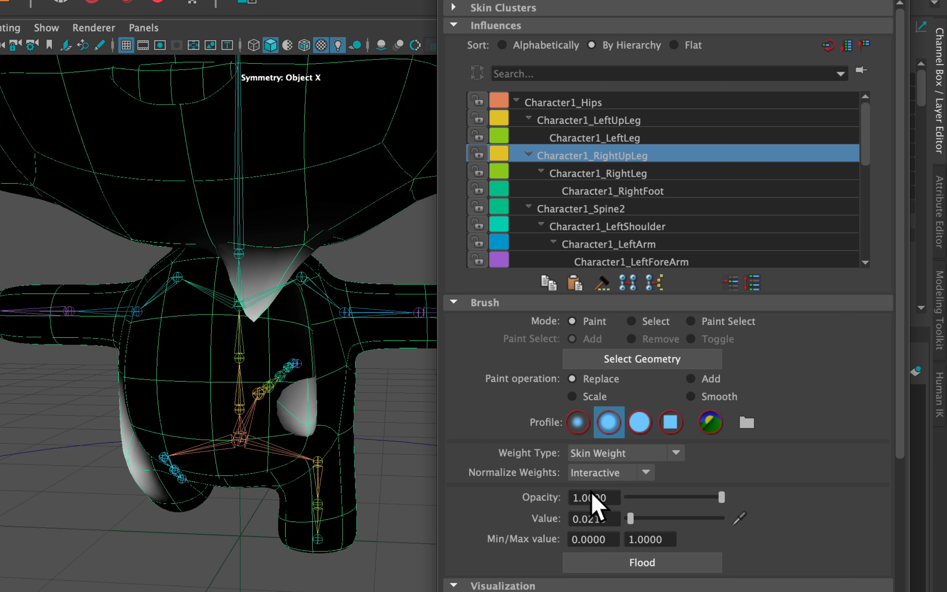
pyautogui.moveTo(630, 519); pyautogui.dragTo(625, 519)
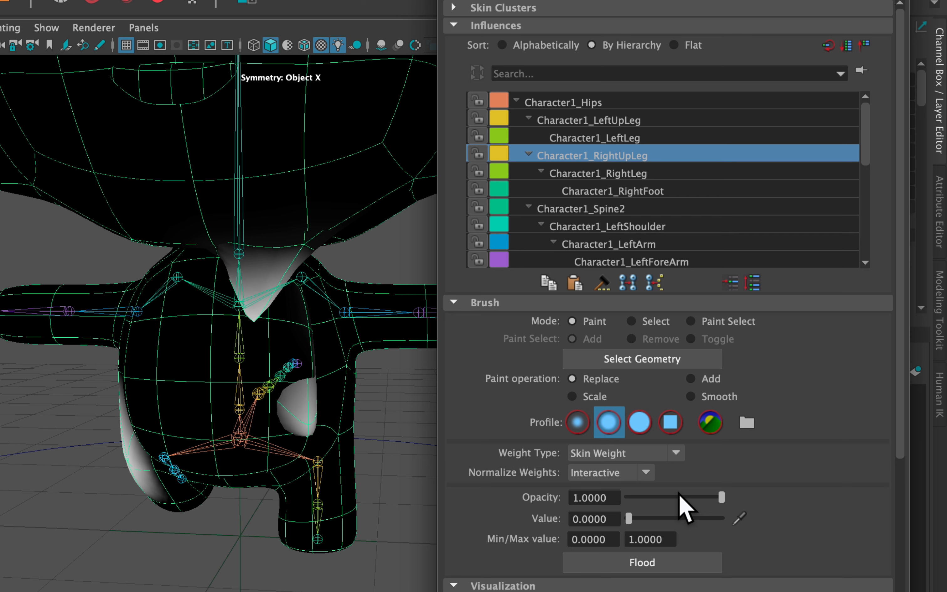
pyautogui.press('super+z')
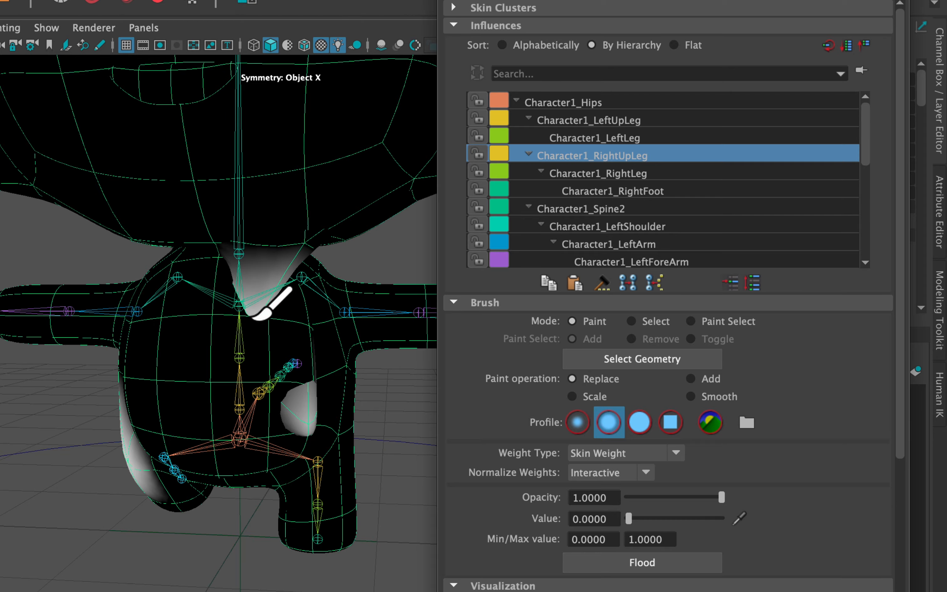
# Step: Paint the stray Character1_RightUpLeg weight off the side of the fox's torso with value 0
pyautogui.keyDown('alt'); pyautogui.moveTo(272, 400); pyautogui.dragTo(260, 382); pyautogui.keyUp('alt')
pyautogui.scroll(3, 254, 384)
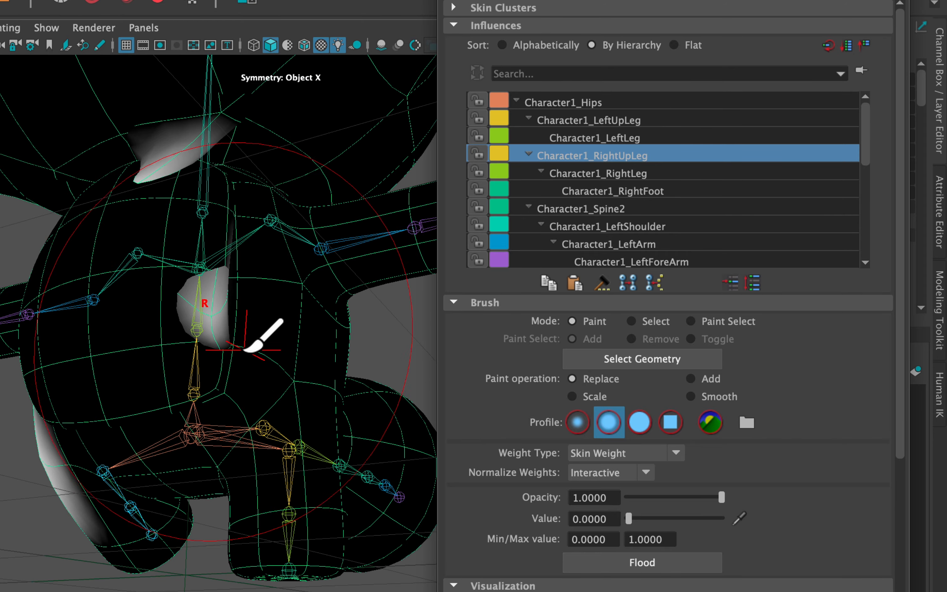
pyautogui.click(203, 304)
pyautogui.keyDown('alt'); pyautogui.moveTo(214, 207); pyautogui.dragTo(238, 301, button='middle'); pyautogui.keyUp('alt')
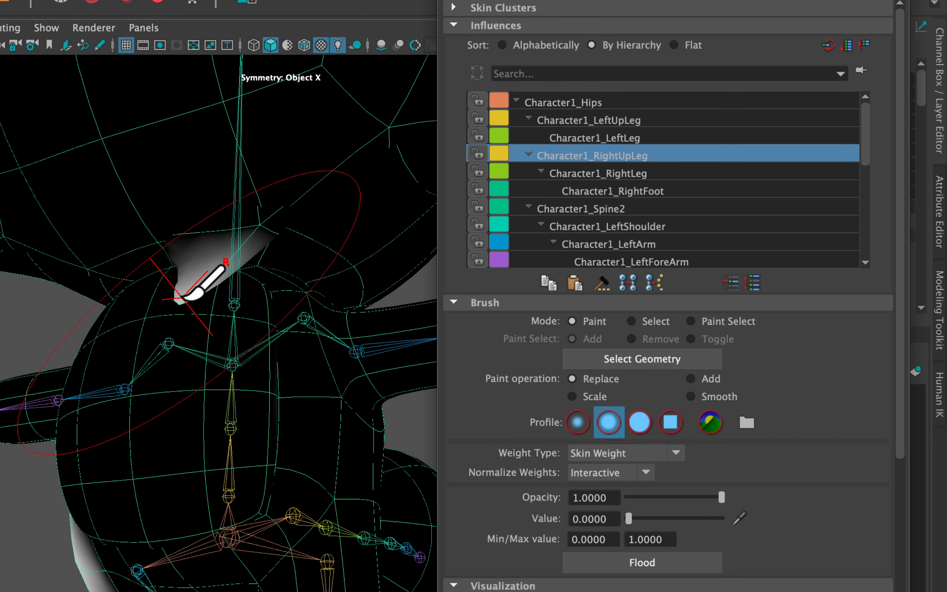
# Step: Paint the stray Character1_RightUpLeg weight off the area between the fox's chin and neck with value 0
pyautogui.moveTo(187, 298)
pyautogui.keyDown('alt'); pyautogui.mouseDown()
pyautogui.moveTo(205, 297)
pyautogui.moveTo(240, 267)
pyautogui.mouseUp(); pyautogui.keyUp('alt')
pyautogui.scroll(3, 211, 294)
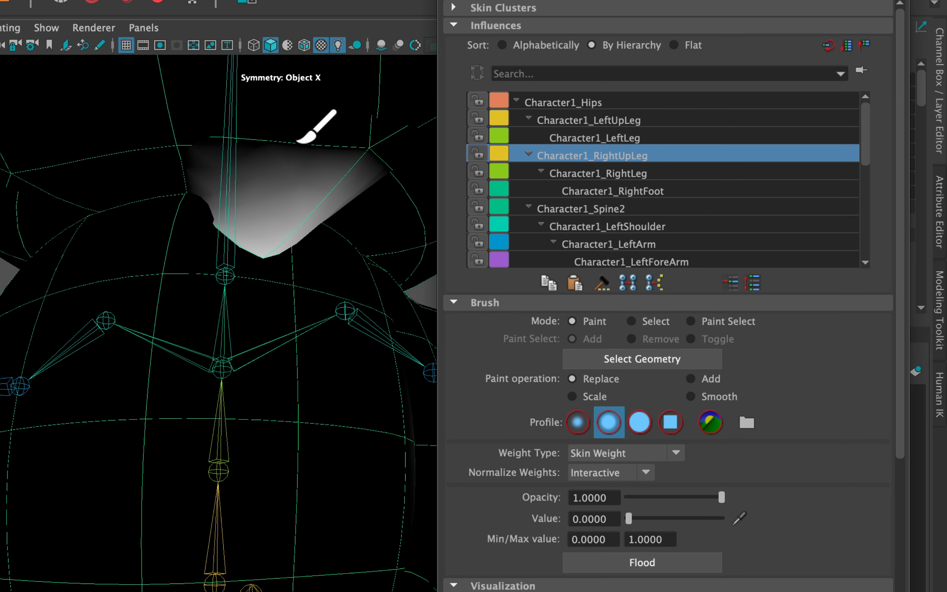
pyautogui.moveTo(249, 163)
pyautogui.keyDown('alt'); pyautogui.mouseDown()
pyautogui.moveTo(243, 211)
pyautogui.moveTo(225, 243)
pyautogui.moveTo(226, 286)
pyautogui.mouseUp(); pyautogui.keyUp('alt')
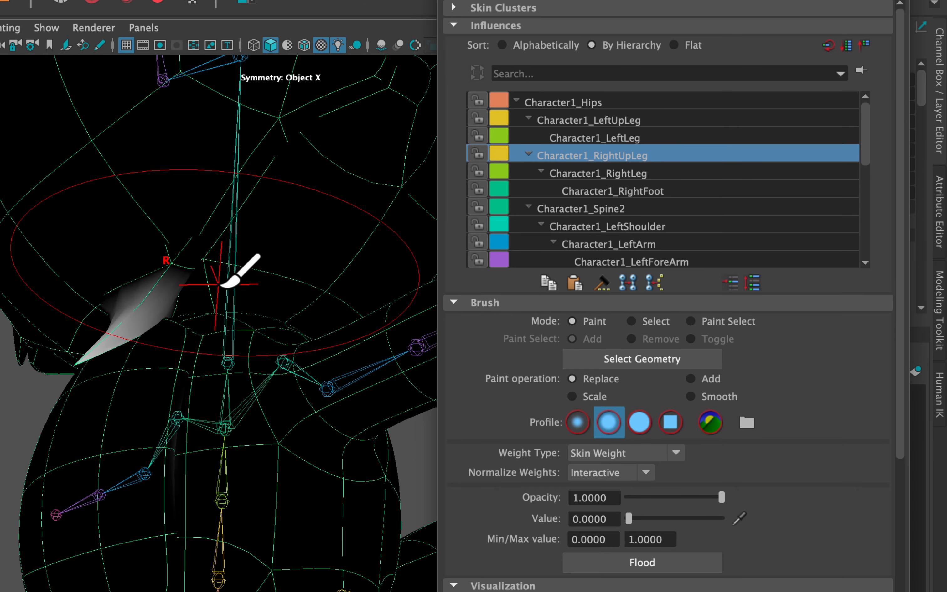
pyautogui.keyDown('alt'); pyautogui.moveTo(169, 302); pyautogui.dragTo(174, 317); pyautogui.keyUp('alt')
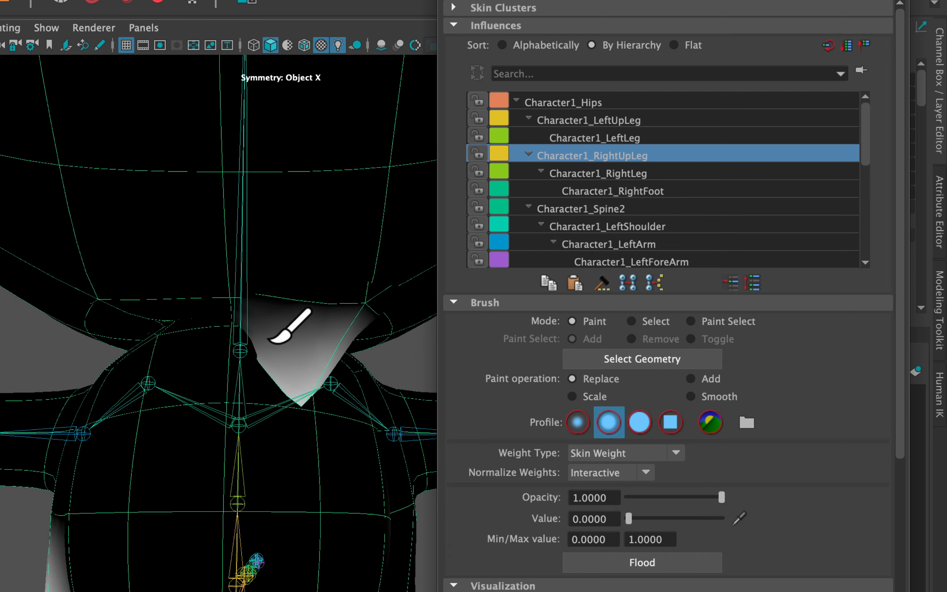
pyautogui.moveTo(254, 375)
pyautogui.keyDown('alt'); pyautogui.mouseDown()
pyautogui.moveTo(291, 374)
pyautogui.moveTo(300, 308)
pyautogui.mouseUp(); pyautogui.keyUp('alt')
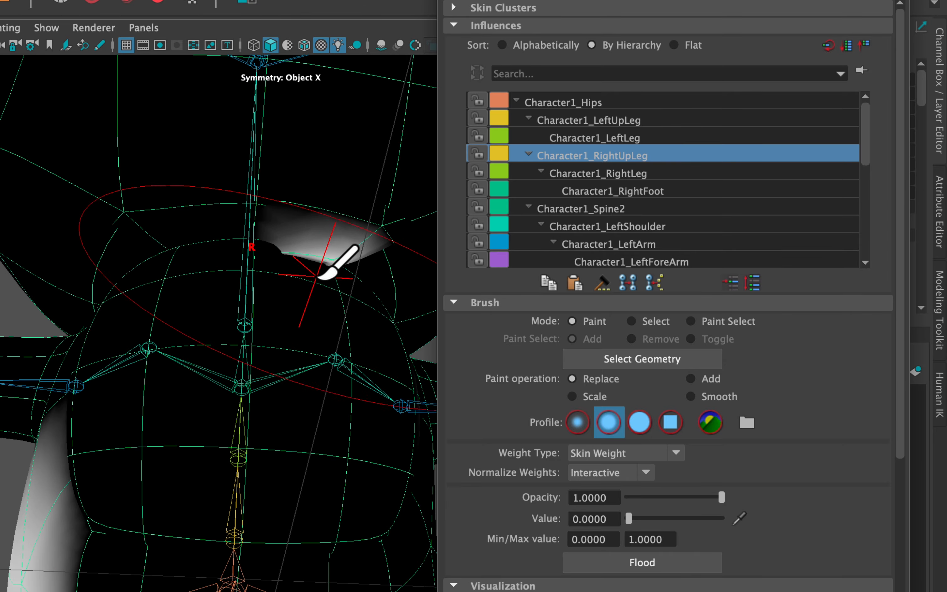
pyautogui.moveTo(304, 254)
pyautogui.keyDown('alt'); pyautogui.mouseDown()
pyautogui.moveTo(177, 270)
pyautogui.moveTo(186, 297)
pyautogui.moveTo(207, 310)
pyautogui.mouseUp(); pyautogui.keyUp('alt')
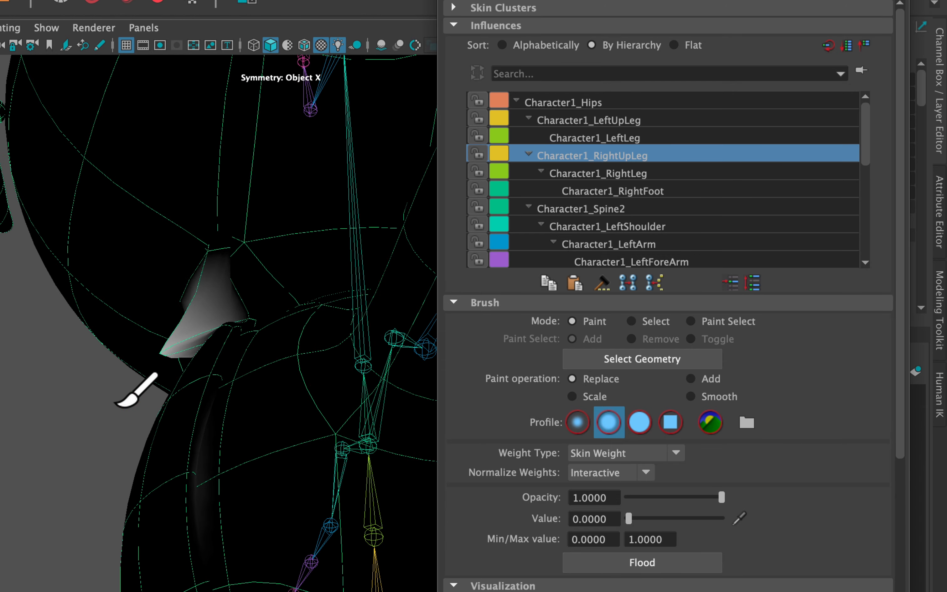
pyautogui.keyDown('alt'); pyautogui.moveTo(177, 357); pyautogui.dragTo(300, 354); pyautogui.keyUp('alt')
pyautogui.scroll(3, 299, 353)
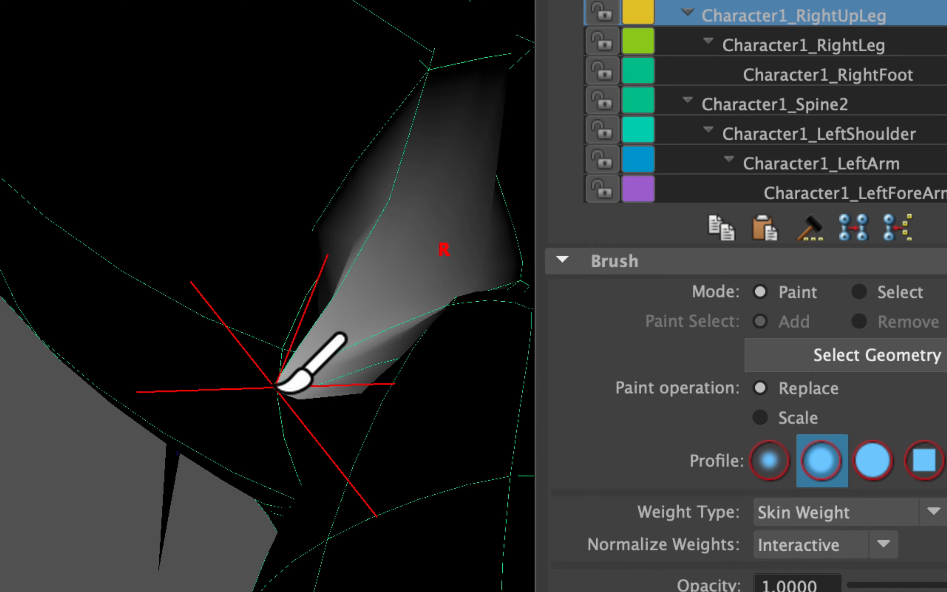
pyautogui.click(276, 385)
pyautogui.scroll(-1, 375, 291)
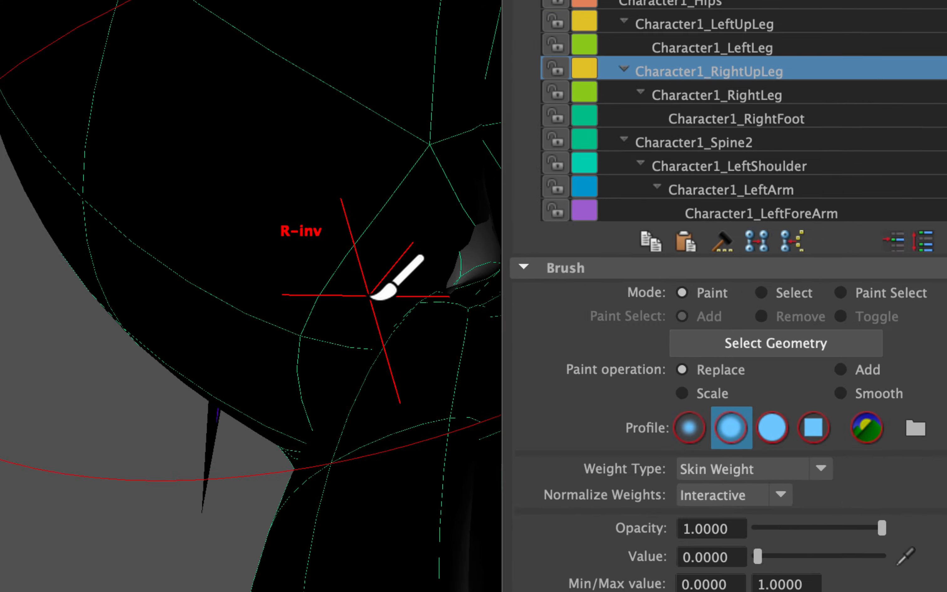
# Step: Leave weight painting and rotate a joint in the fox's lower body to test the corrected weights
pyautogui.keyDown('alt'); pyautogui.moveTo(505, 327); pyautogui.dragTo(450, 307); pyautogui.keyUp('alt')
pyautogui.scroll(-10, 437, 302)
pyautogui.moveTo(456, 248)
pyautogui.keyDown('alt'); pyautogui.mouseDown()
pyautogui.moveTo(528, 374)
pyautogui.moveTo(470, 378)
pyautogui.mouseUp(); pyautogui.keyUp('alt')
pyautogui.press('q')
pyautogui.click(516, 435)
pyautogui.press('e')
pyautogui.moveTo(484, 447); pyautogui.dragTo(471, 419)
# Step: Rotate the arm joints to raise the fox's right arm and lower its left arm, testing the deformation
pyautogui.moveTo(337, 328)
pyautogui.keyDown('alt'); pyautogui.mouseDown()
pyautogui.moveTo(409, 325)
pyautogui.moveTo(337, 319)
pyautogui.mouseUp(); pyautogui.keyUp('alt')
pyautogui.click(403, 315)
pyautogui.moveTo(349, 309); pyautogui.dragTo(355, 291)
pyautogui.click(528, 308)
pyautogui.moveTo(570, 292); pyautogui.dragTo(566, 330)
pyautogui.keyDown('alt'); pyautogui.moveTo(566, 329); pyautogui.dragTo(565, 302); pyautogui.keyUp('alt')
pyautogui.click(525, 341)
pyautogui.click(584, 319)
pyautogui.moveTo(619, 275); pyautogui.dragTo(606, 266)
pyautogui.scroll(5, 610, 267)
pyautogui.click(687, 265)
pyautogui.scroll(-2, 628, 249)
pyautogui.moveTo(643, 227); pyautogui.dragTo(767, 256)
# Step: Select the Character1_Neck joint and tilt the head sideways to a Z rotation of about 10
pyautogui.click(522, 307)
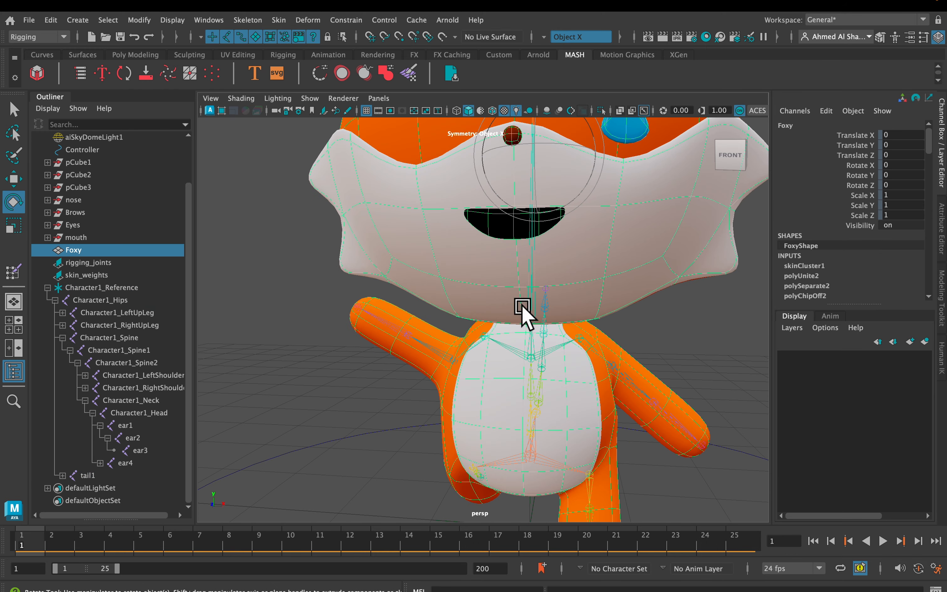
pyautogui.scroll(-5, 522, 309)
pyautogui.click(514, 319)
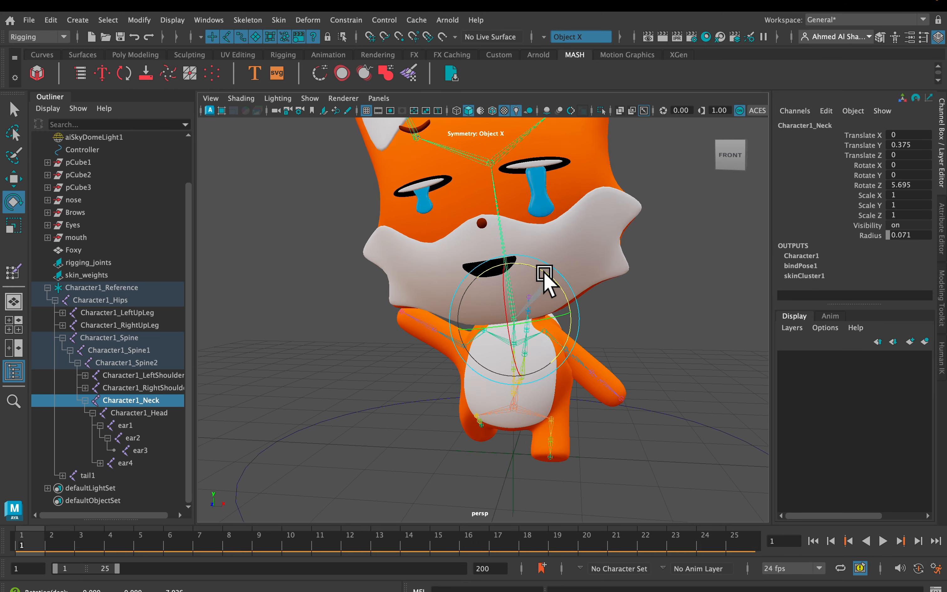
pyautogui.moveTo(562, 288); pyautogui.dragTo(552, 268)
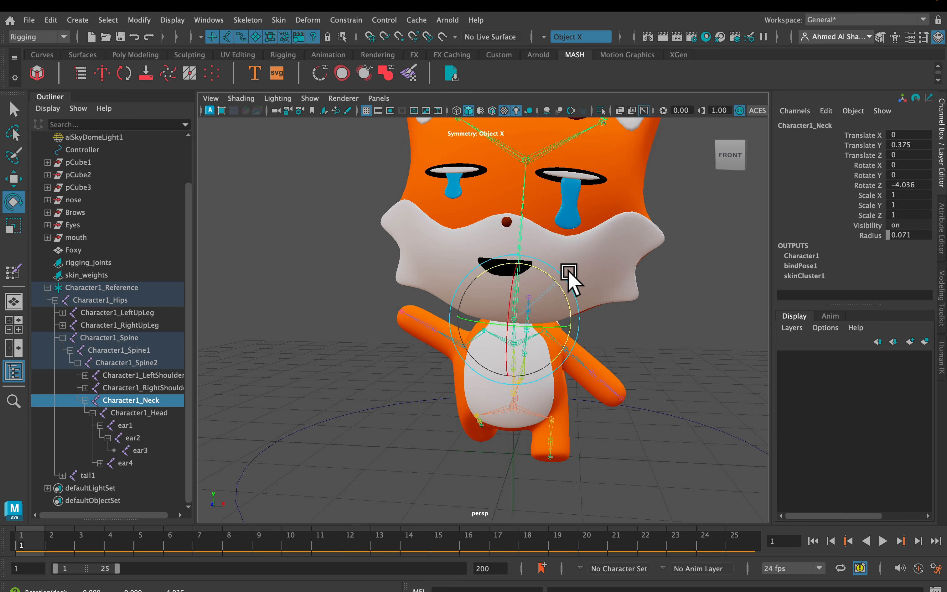
pyautogui.moveTo(547, 259)
pyautogui.mouseDown()
pyautogui.moveTo(589, 285)
pyautogui.moveTo(558, 261)
pyautogui.mouseUp()
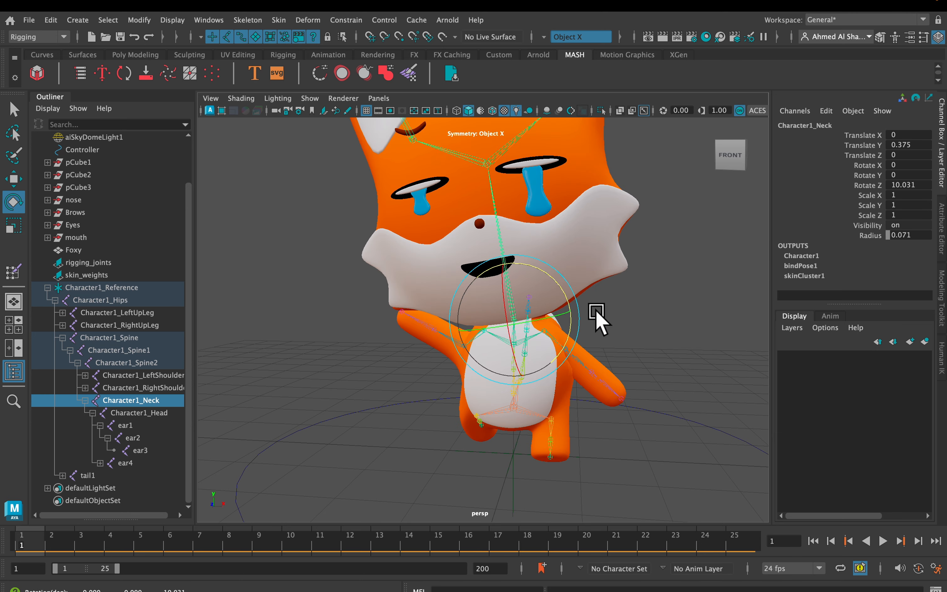
# Step: Switch Foxy to face selection, disable joint selection, and select all faces of the body below the head
pyautogui.keyDown('alt'); pyautogui.moveTo(597, 316); pyautogui.dragTo(488, 366); pyautogui.keyUp('alt')
pyautogui.moveTo(488, 366); pyautogui.dragTo(494, 372, button='right')
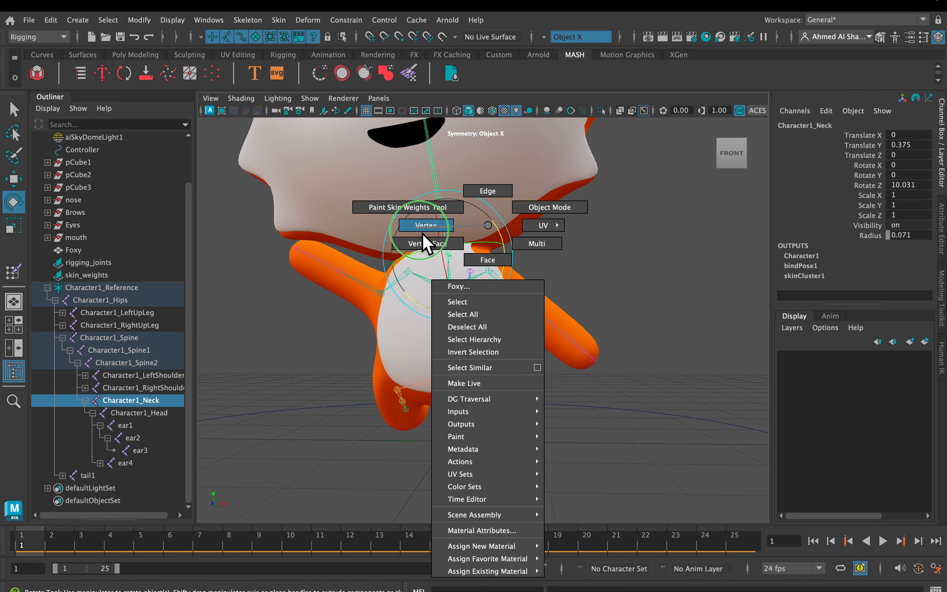
pyautogui.moveTo(483, 261); pyautogui.dragTo(485, 264, button='right')
pyautogui.scroll(-3, 503, 307)
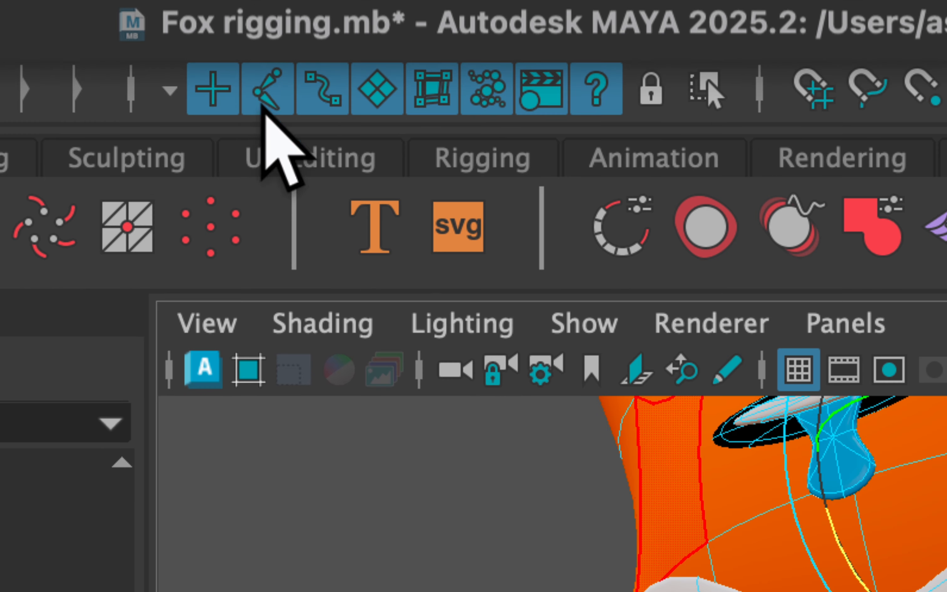
pyautogui.click(268, 91)
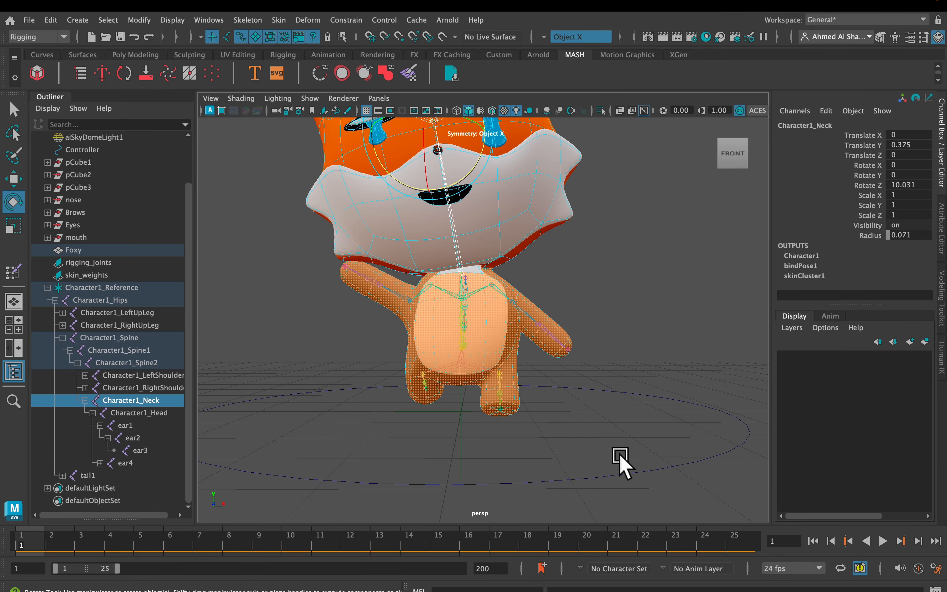
pyautogui.click(334, 275)
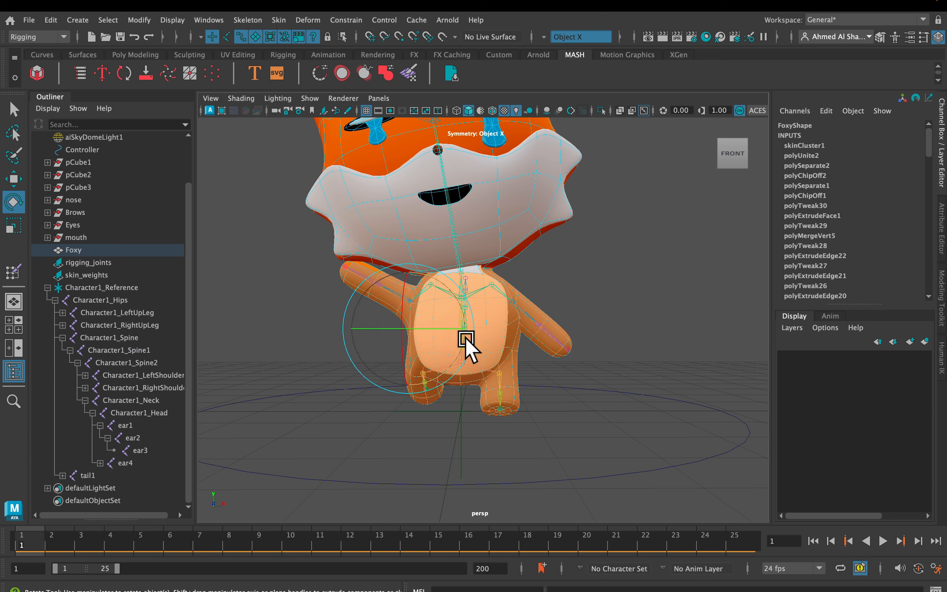
# Step: Open skin weight painting for the selected area of Foxy's body and choose the Character1_Neck influence
pyautogui.moveTo(497, 329)
pyautogui.mouseDown(button='right')
pyautogui.moveTo(503, 341)
pyautogui.moveTo(375, 205)
pyautogui.mouseUp(button='right')
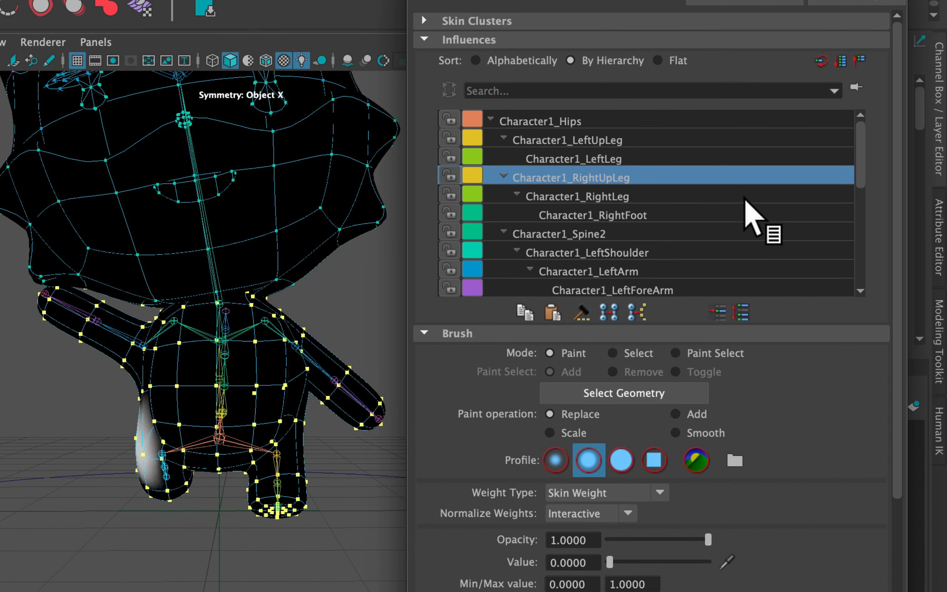
pyautogui.scroll(-5, 747, 198)
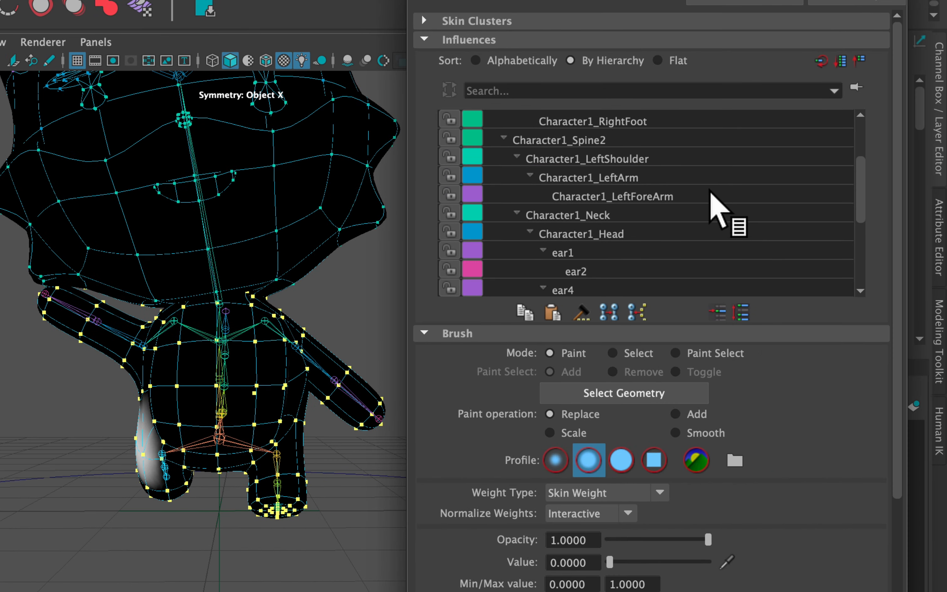
pyautogui.click(623, 177)
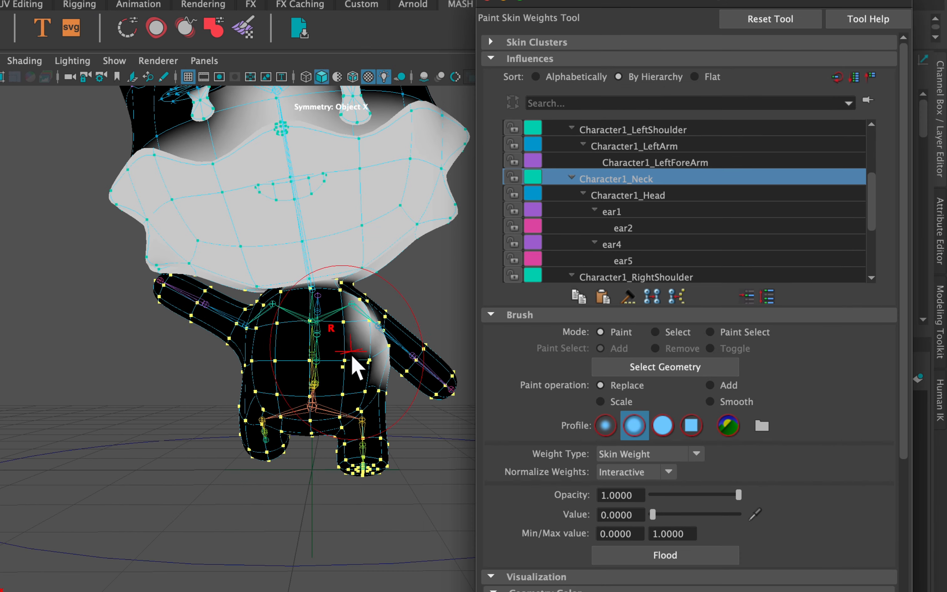
# Step: Flood the selected body vertices with a Character1_Neck weight of 0 using Replace, and undo the last change
pyautogui.keyDown('alt'); pyautogui.moveTo(352, 356); pyautogui.dragTo(290, 359); pyautogui.keyUp('alt')
pyautogui.keyDown('alt'); pyautogui.moveTo(349, 369); pyautogui.dragTo(454, 385); pyautogui.keyUp('alt')
pyautogui.moveTo(669, 510); pyautogui.dragTo(683, 515)
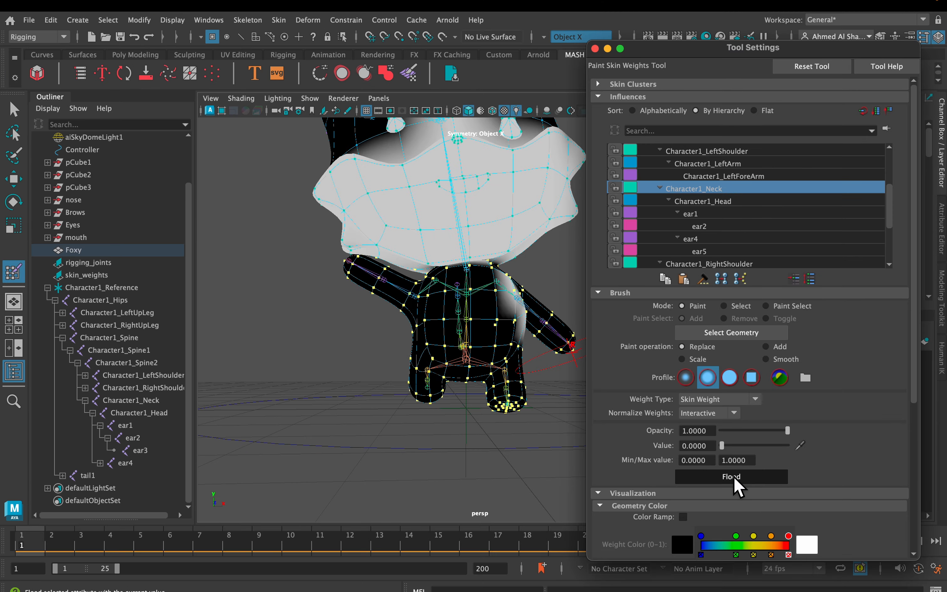
pyautogui.click(731, 476)
pyautogui.keyDown('alt'); pyautogui.moveTo(500, 354); pyautogui.dragTo(465, 325); pyautogui.keyUp('alt')
pyautogui.press('super+z')
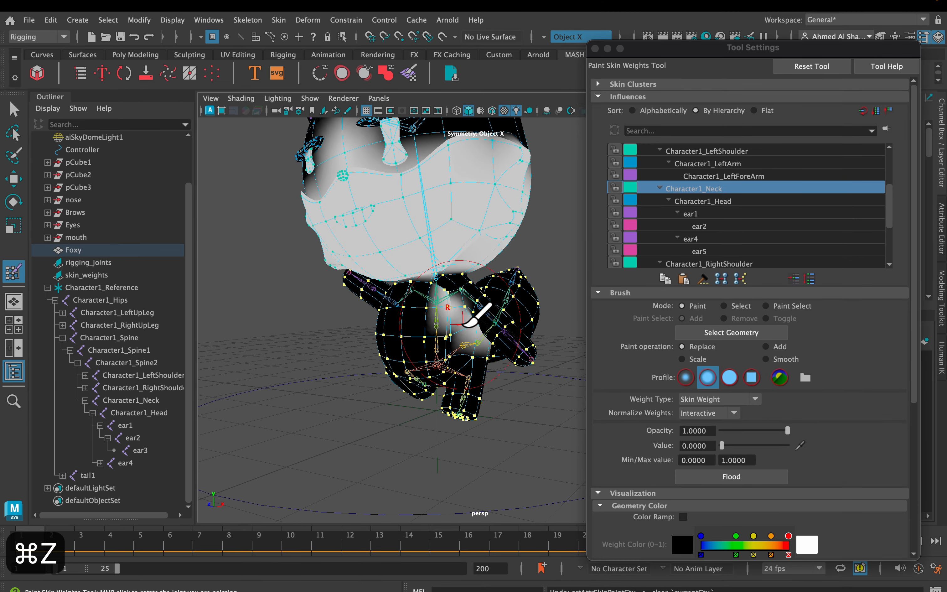
# Step: Resize the brush, paint the neck influence off the fox's torso with value 0, and flood the selected vertices
pyautogui.scroll(5, 480, 313)
pyautogui.press('b')
pyautogui.moveTo(431, 338)
pyautogui.mouseDown()
pyautogui.moveTo(405, 331)
pyautogui.moveTo(427, 357)
pyautogui.moveTo(461, 325)
pyautogui.moveTo(461, 343)
pyautogui.mouseUp()
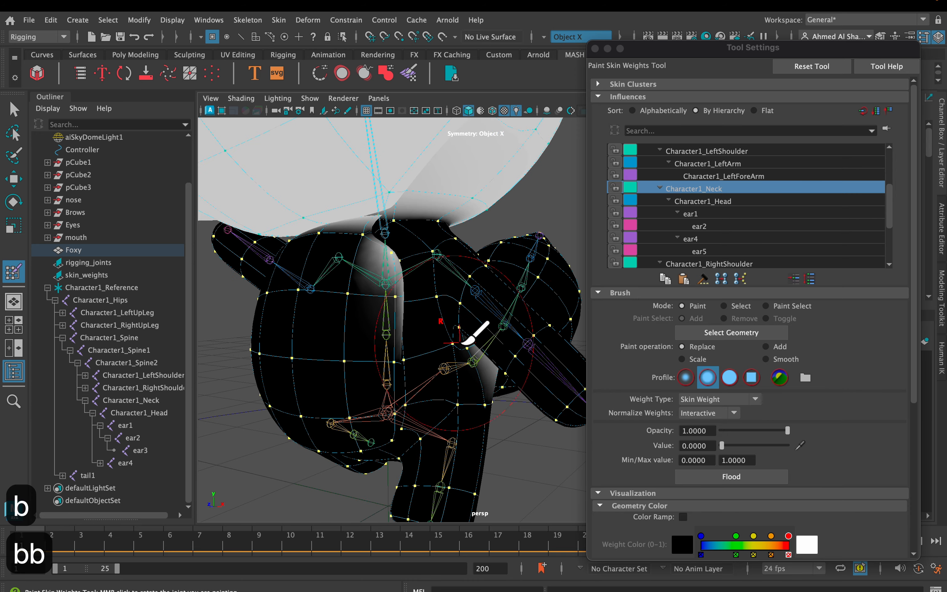
pyautogui.moveTo(420, 279); pyautogui.dragTo(393, 327)
pyautogui.keyDown('alt'); pyautogui.moveTo(391, 276); pyautogui.dragTo(379, 333); pyautogui.keyUp('alt')
pyautogui.click(703, 480)
pyautogui.scroll(-5, 468, 395)
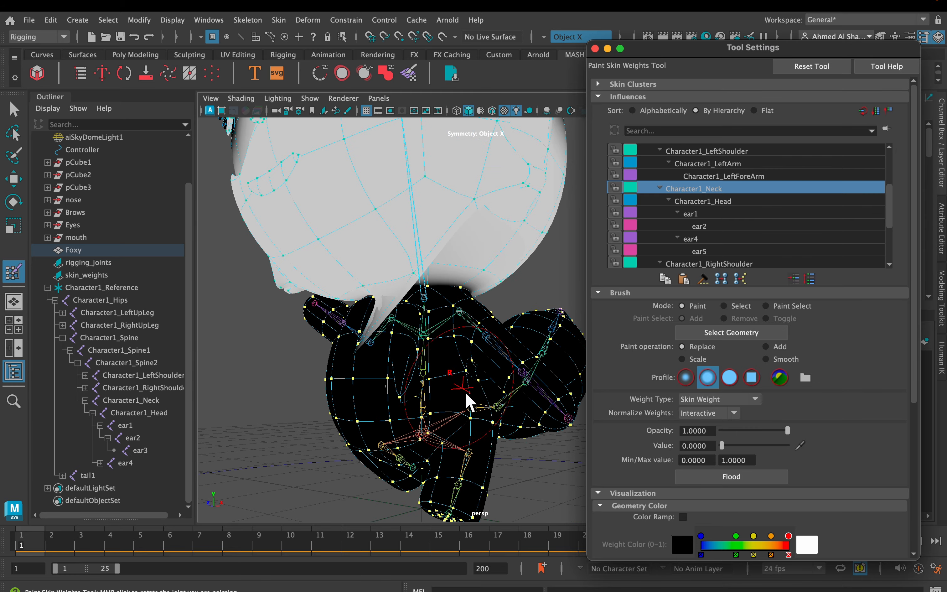
# Step: Undo all the neck weight painting and flooding on the body, and leave the Paint Skin Weights tool
pyautogui.scroll(8, 498, 377)
pyautogui.press('super+z')
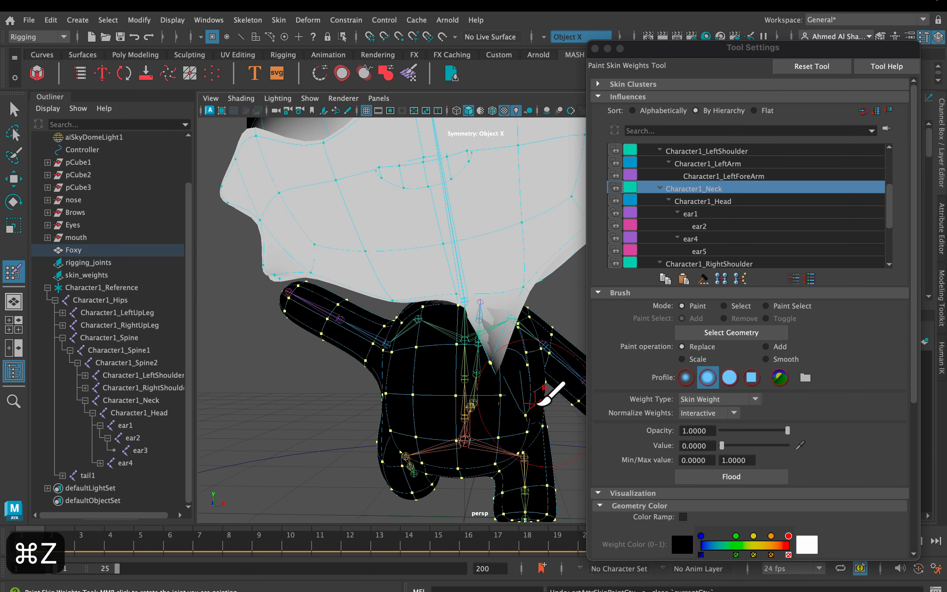
pyautogui.press('super+z')
pyautogui.press('super+z')
pyautogui.press('super+z')
pyautogui.press('super+z')
pyautogui.press('super+z')
pyautogui.press('super+z')
pyautogui.press('super+z')
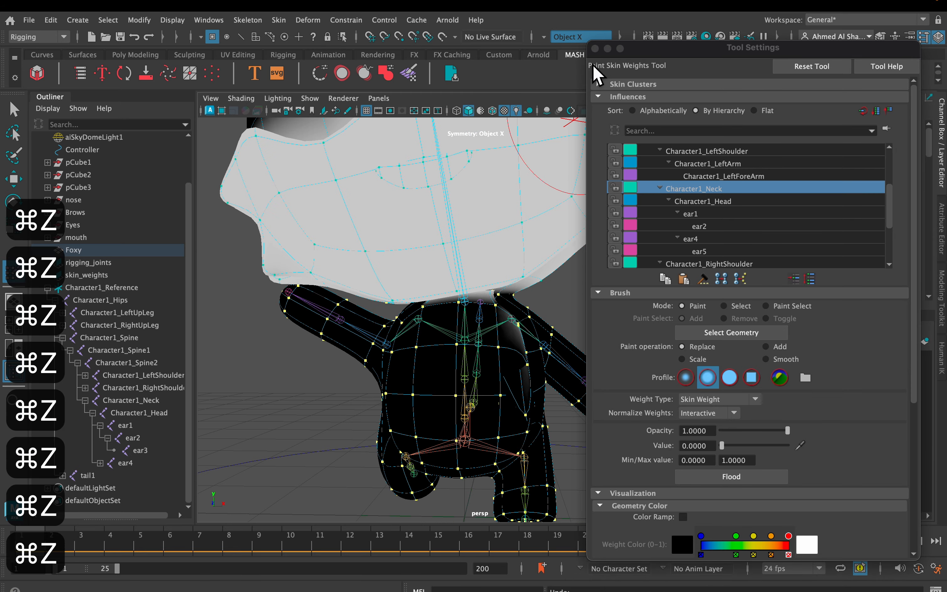
pyautogui.press('super+z')
pyautogui.press('super+z')
pyautogui.press('super+z')
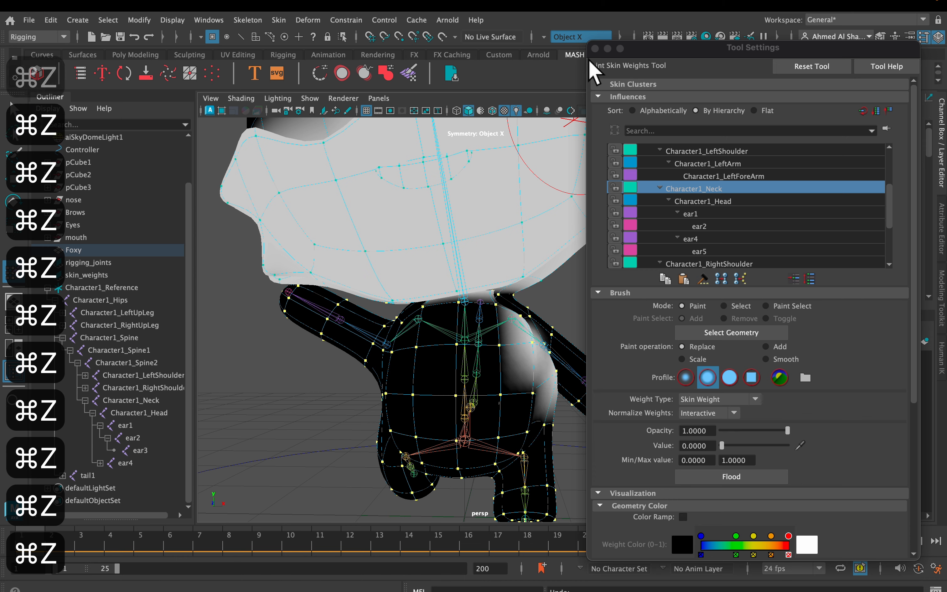
pyautogui.click(595, 48)
pyautogui.press('q')
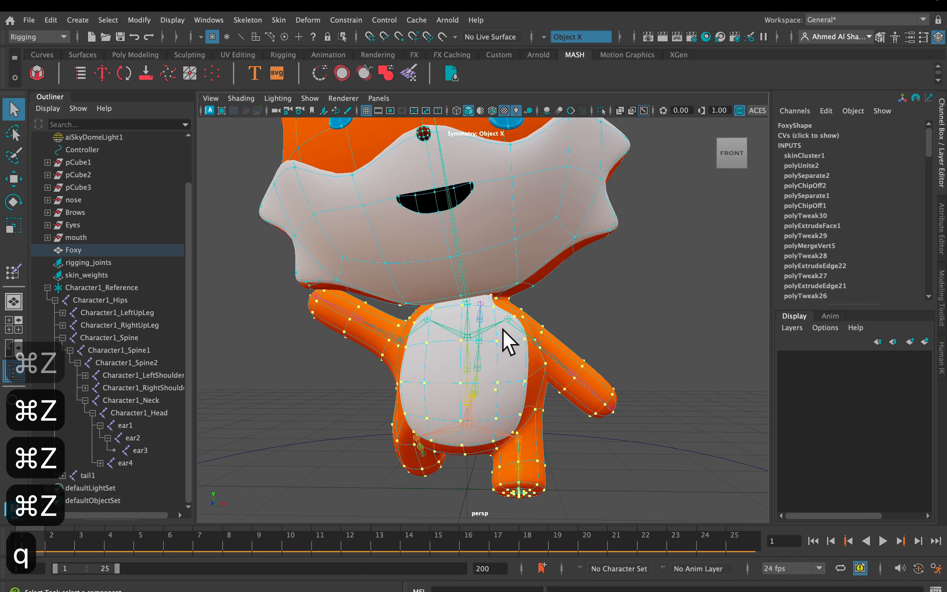
# Step: Switch Foxy's component selection and box-select the torso, arms and legs below the head
pyautogui.scroll(-2, 502, 329)
pyautogui.keyDown('alt'); pyautogui.moveTo(502, 329); pyautogui.dragTo(501, 338); pyautogui.keyUp('alt')
pyautogui.moveTo(498, 339); pyautogui.dragTo(443, 227, button='right')
pyautogui.scroll(-2, 549, 336)
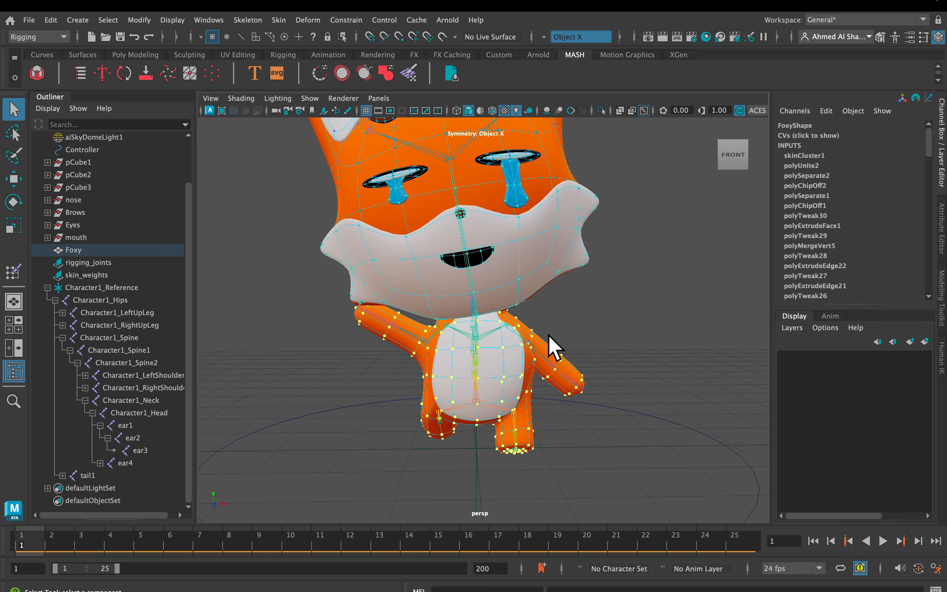
pyautogui.keyDown('alt'); pyautogui.moveTo(548, 335); pyautogui.dragTo(547, 325); pyautogui.keyUp('alt')
pyautogui.keyDown('alt'); pyautogui.moveTo(585, 453); pyautogui.dragTo(624, 473); pyautogui.keyUp('alt')
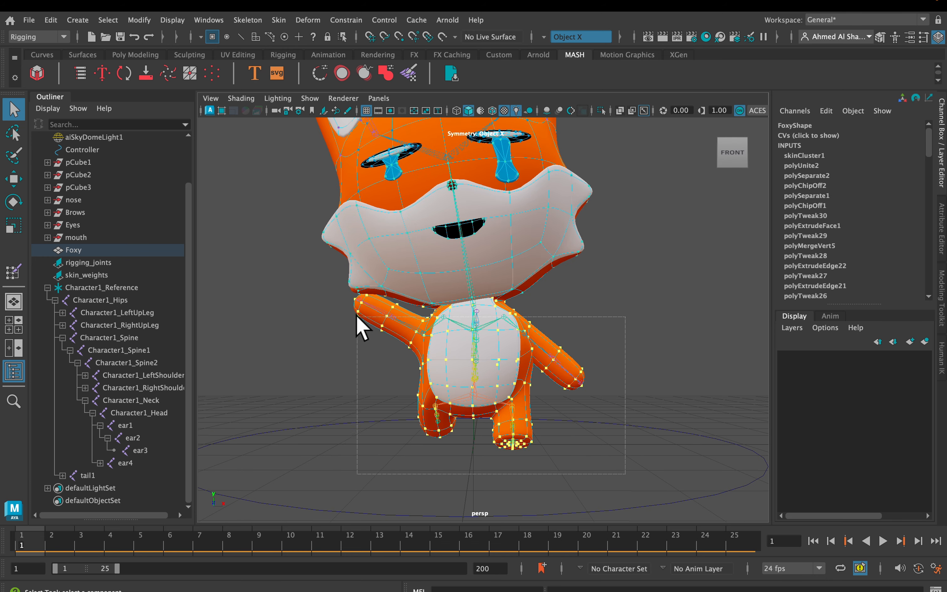